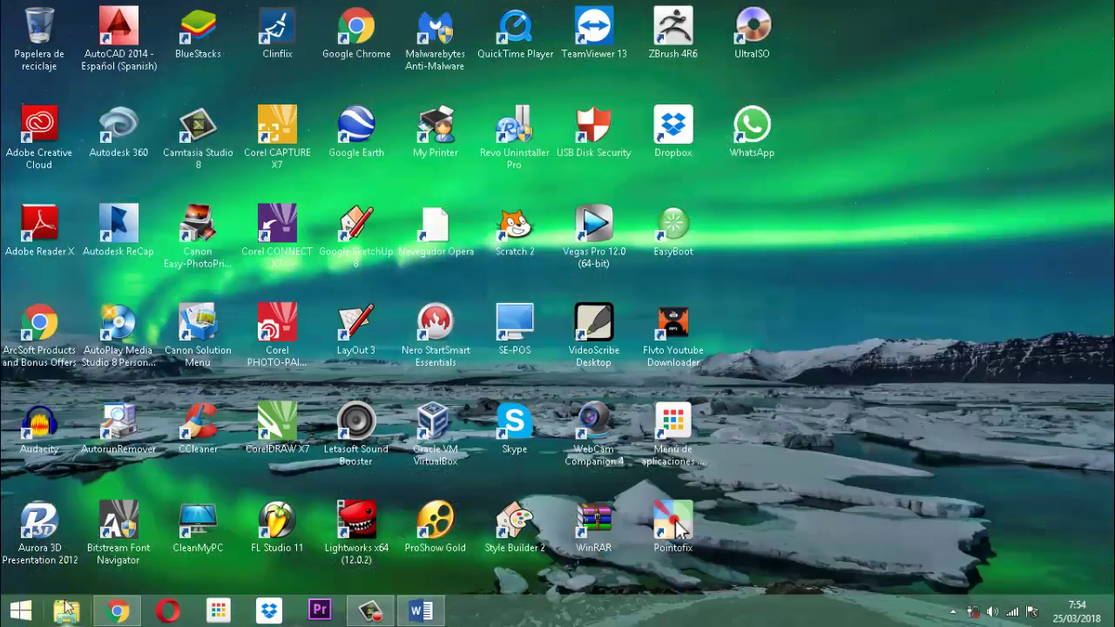
Open the Vet Project database from D:\documentos 2017\software veterinarias in File Explorer.
click(67, 610)
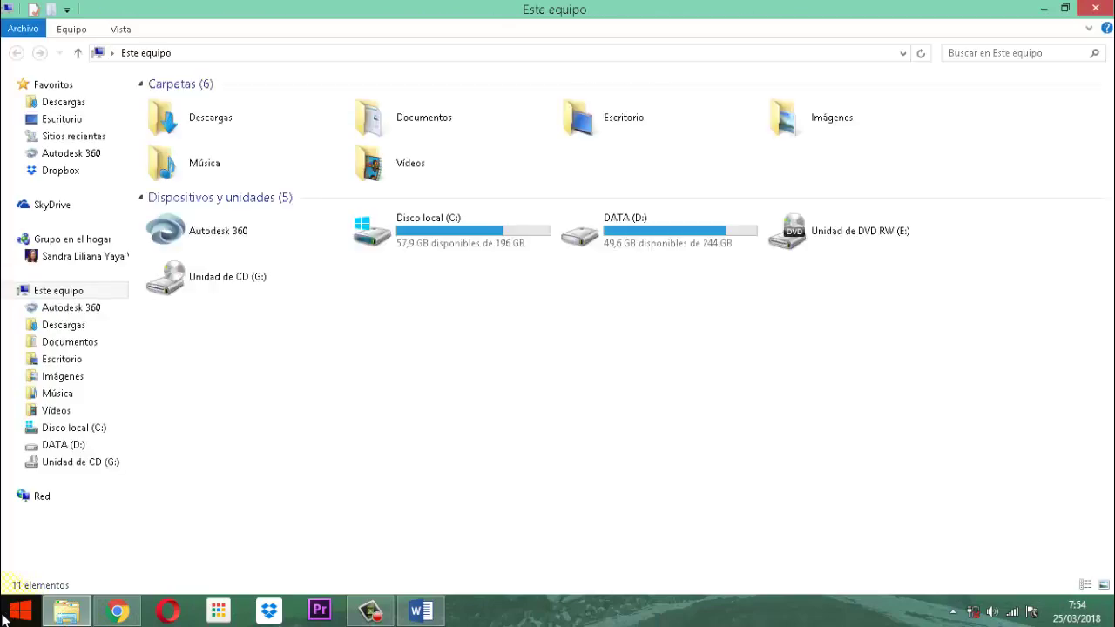
double_click(642, 233)
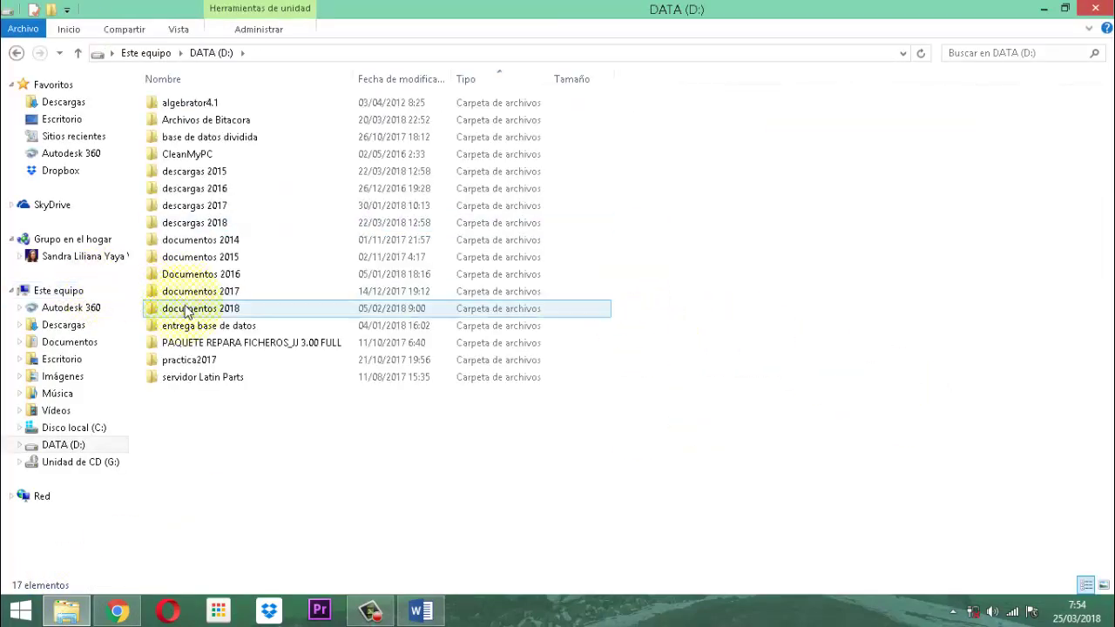
double_click(190, 297)
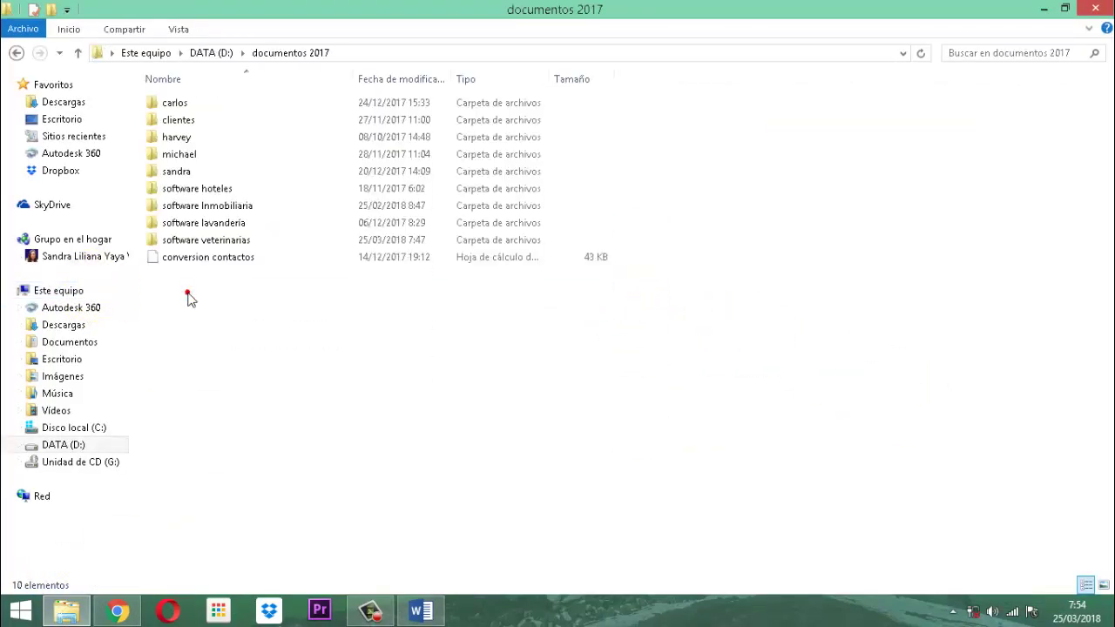
double_click(198, 238)
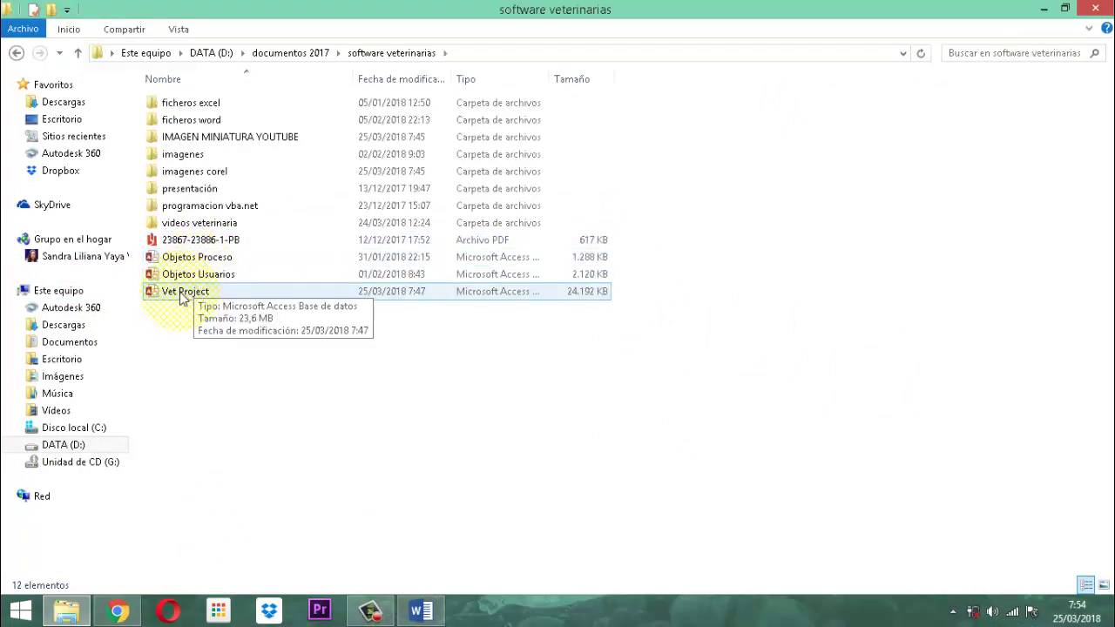
click(183, 295)
double_click(180, 295)
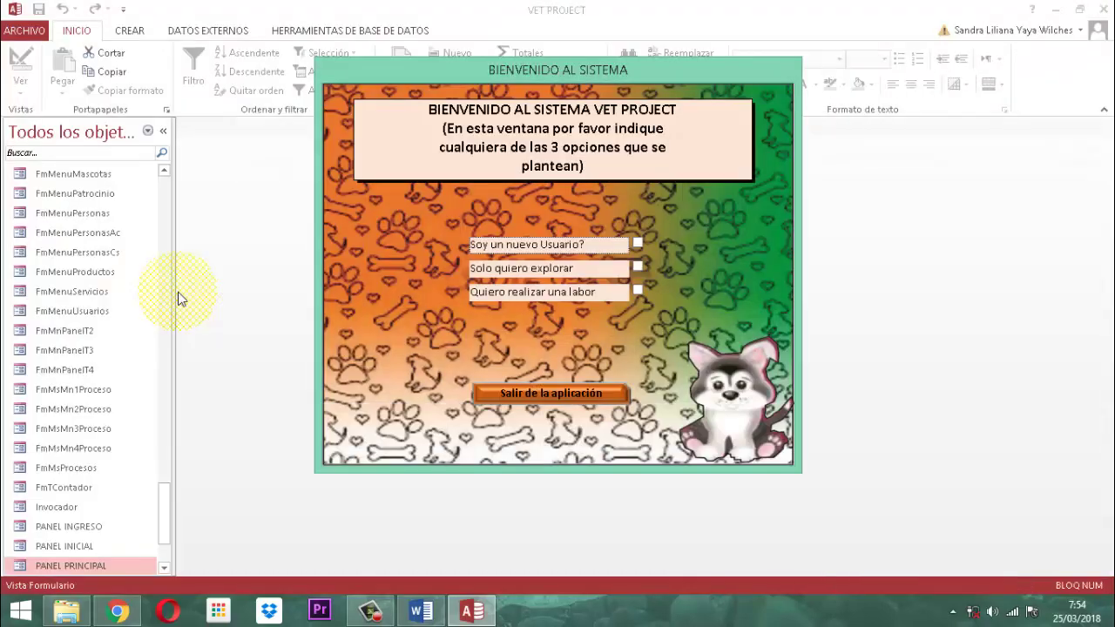
With 'Quiero realizar una labor' ticked, log in as a staff user with their password; dismiss the AVISO notice.
click(639, 288)
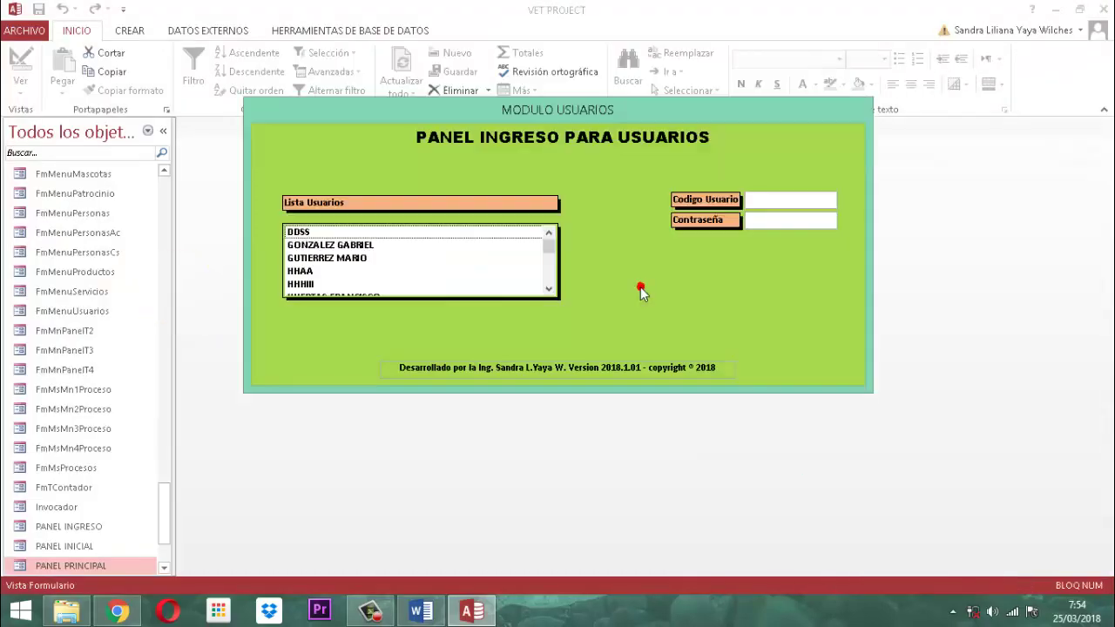
scroll(348, 252, down, 2)
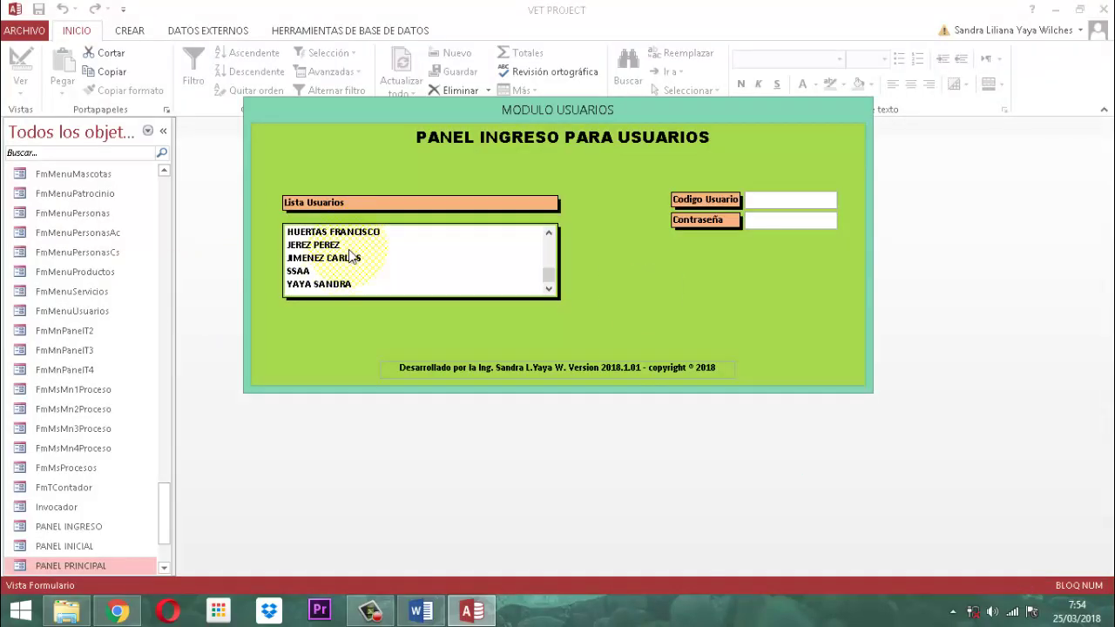
click(336, 264)
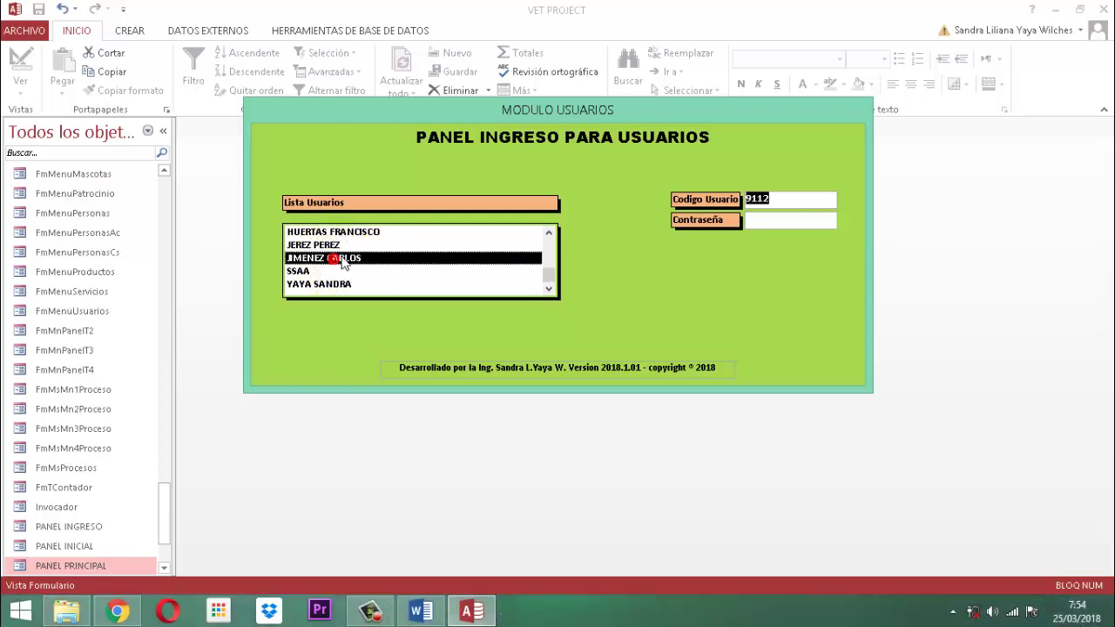
click(341, 264)
click(342, 264)
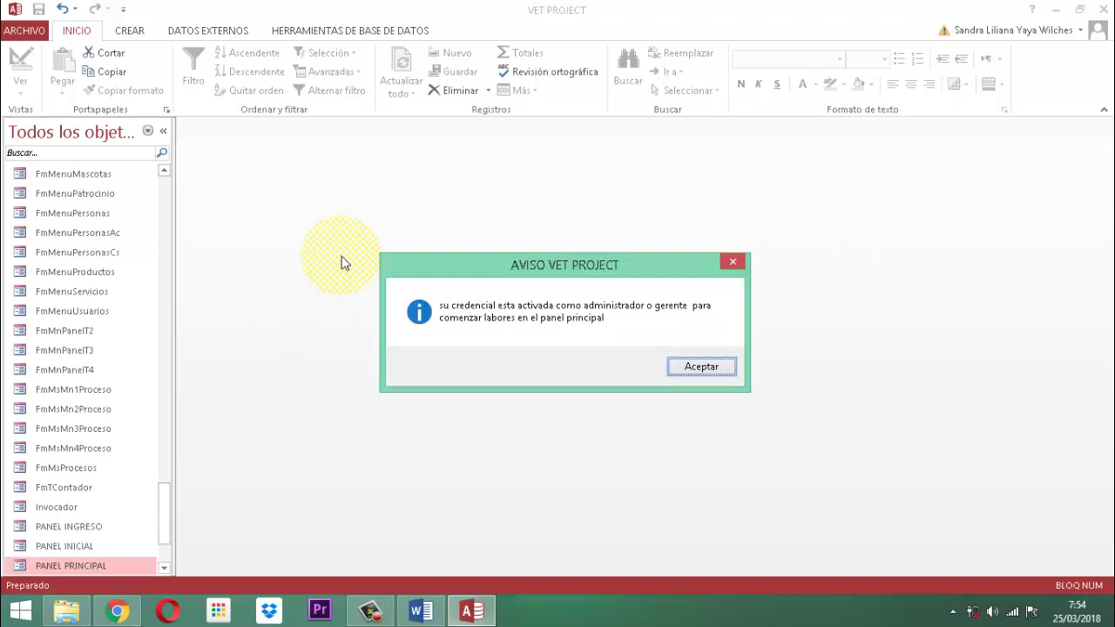
key(Return)
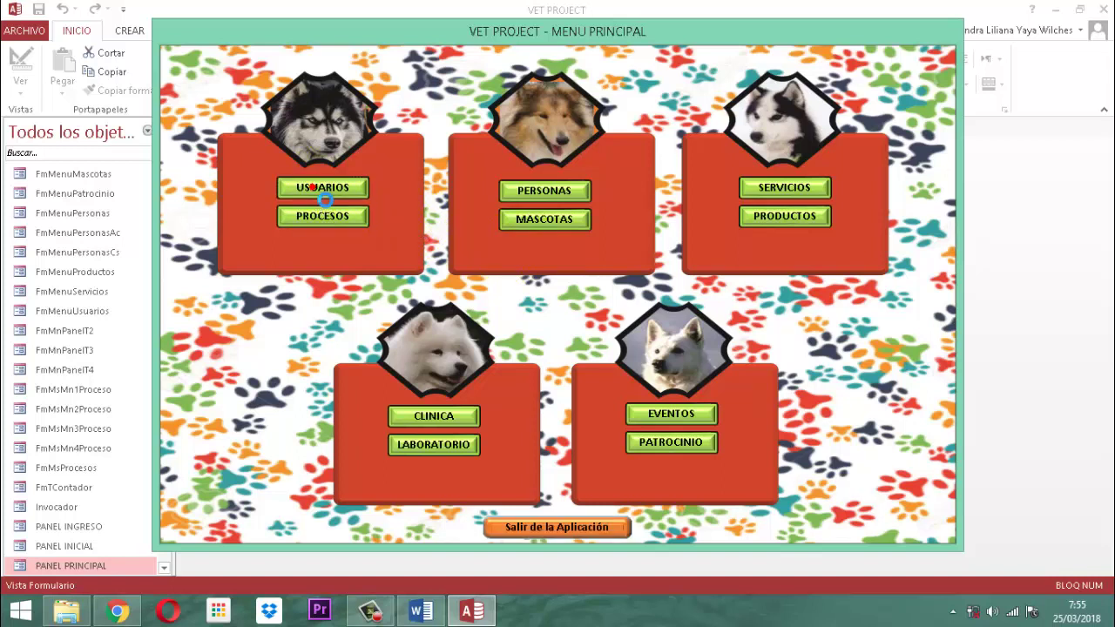
click(313, 188)
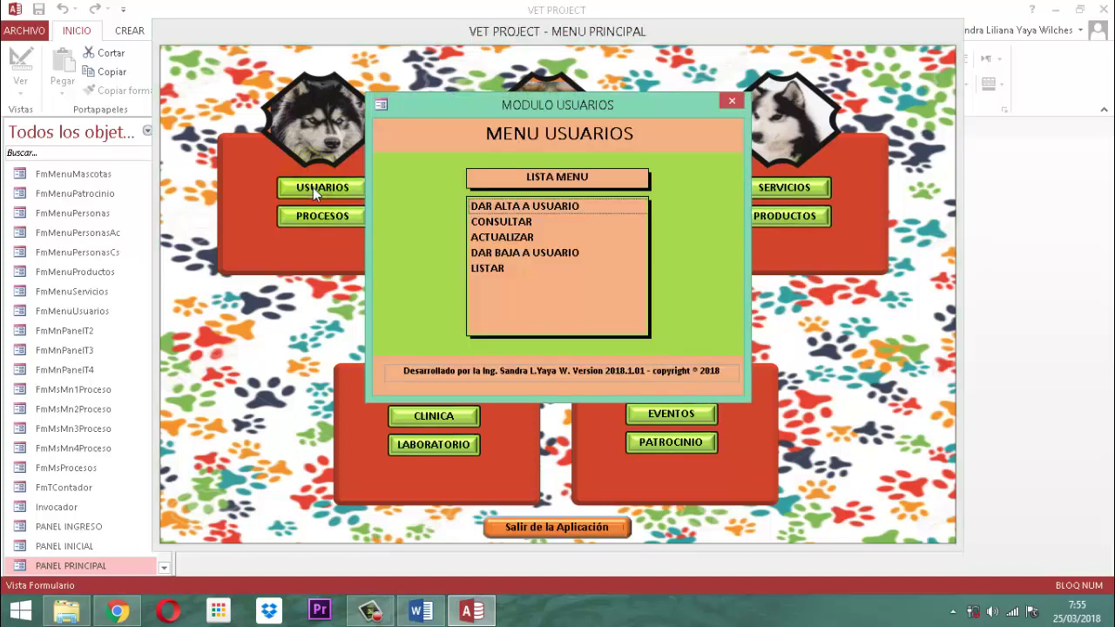
double_click(508, 222)
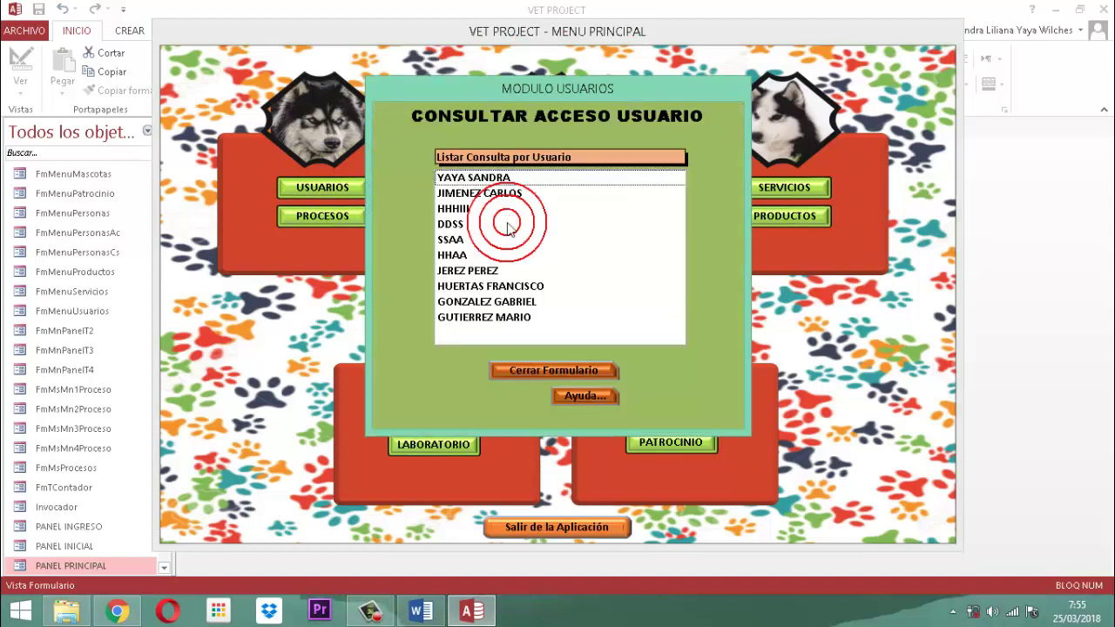
double_click(466, 193)
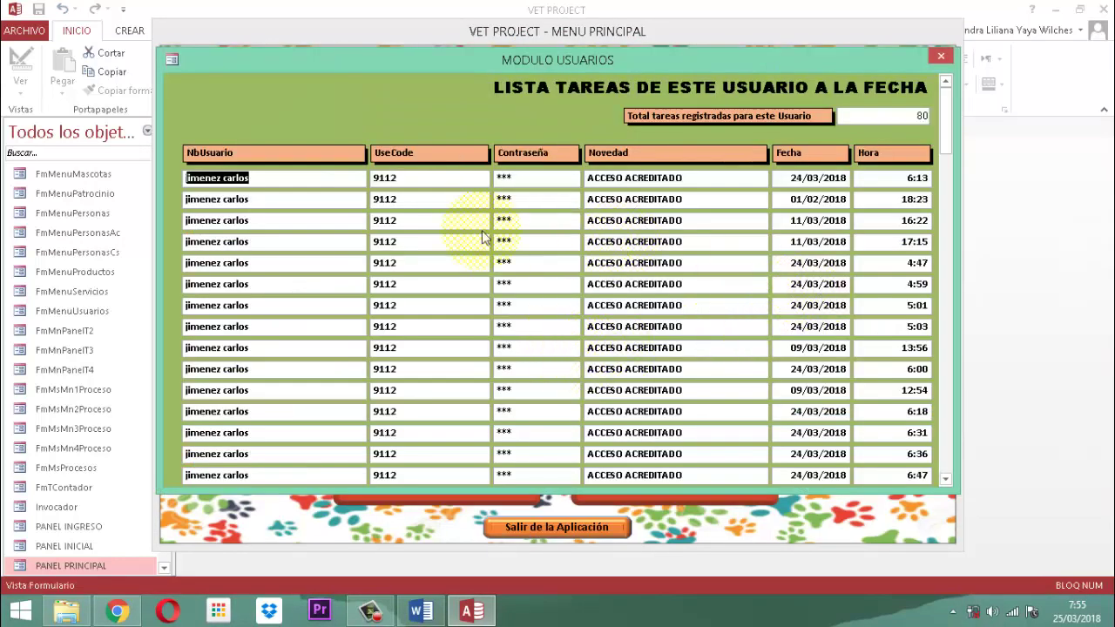
scroll(684, 256, down, 10)
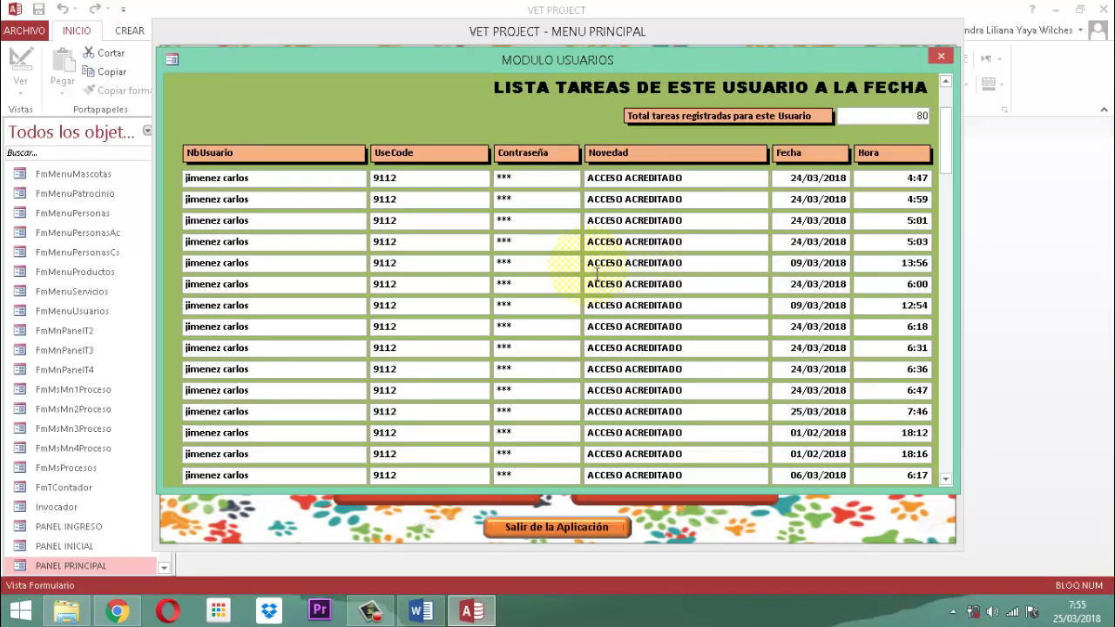
scroll(687, 303, down, 15)
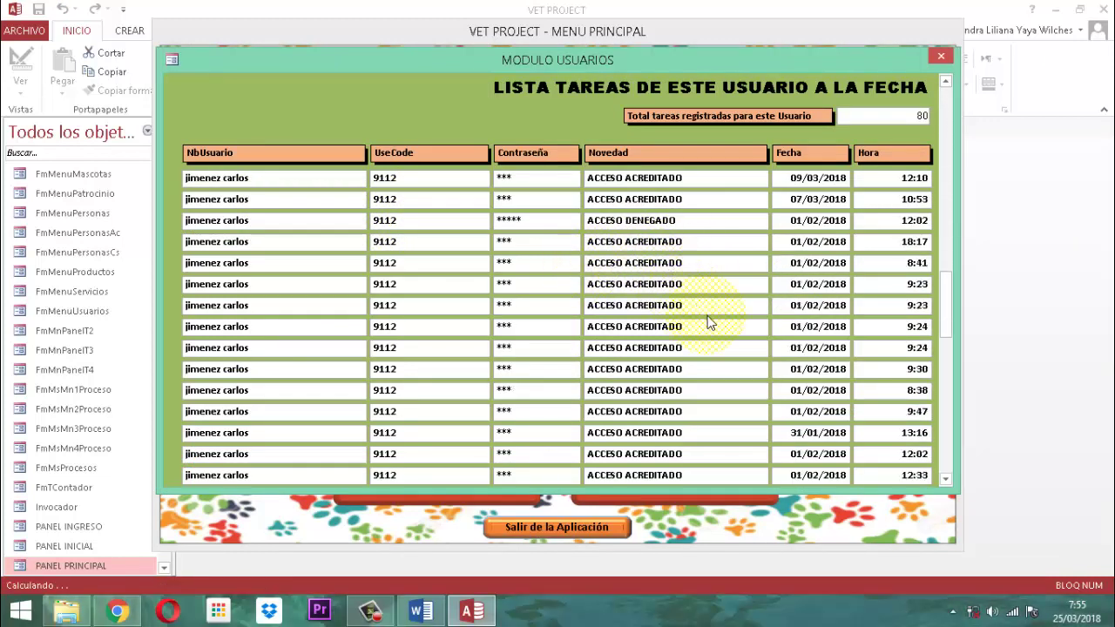
scroll(747, 352, up, 1)
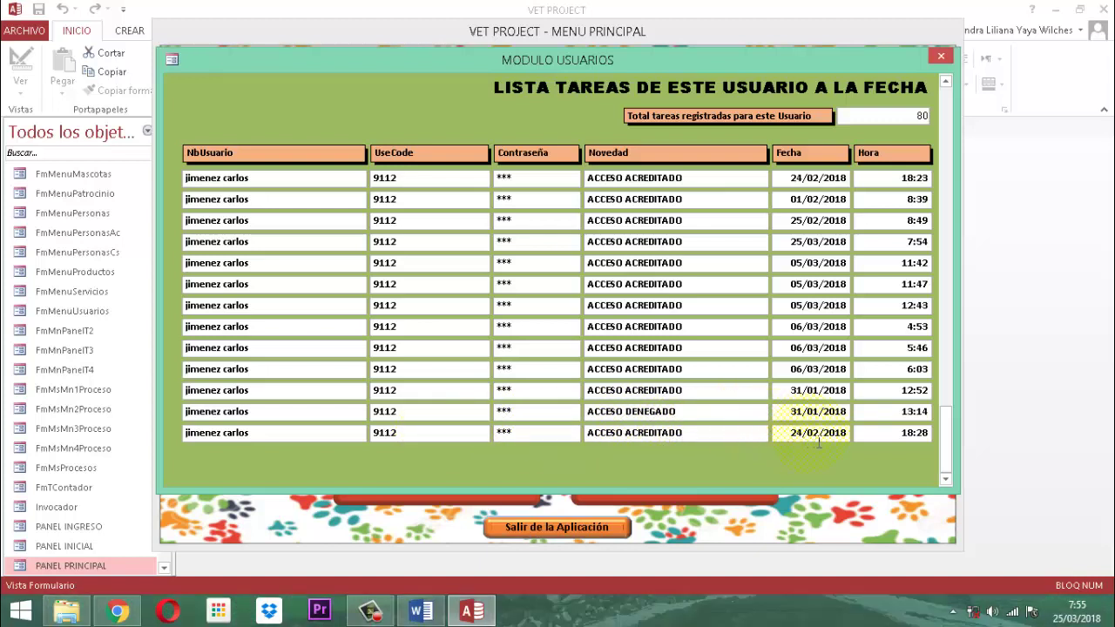
scroll(828, 427, up, 8)
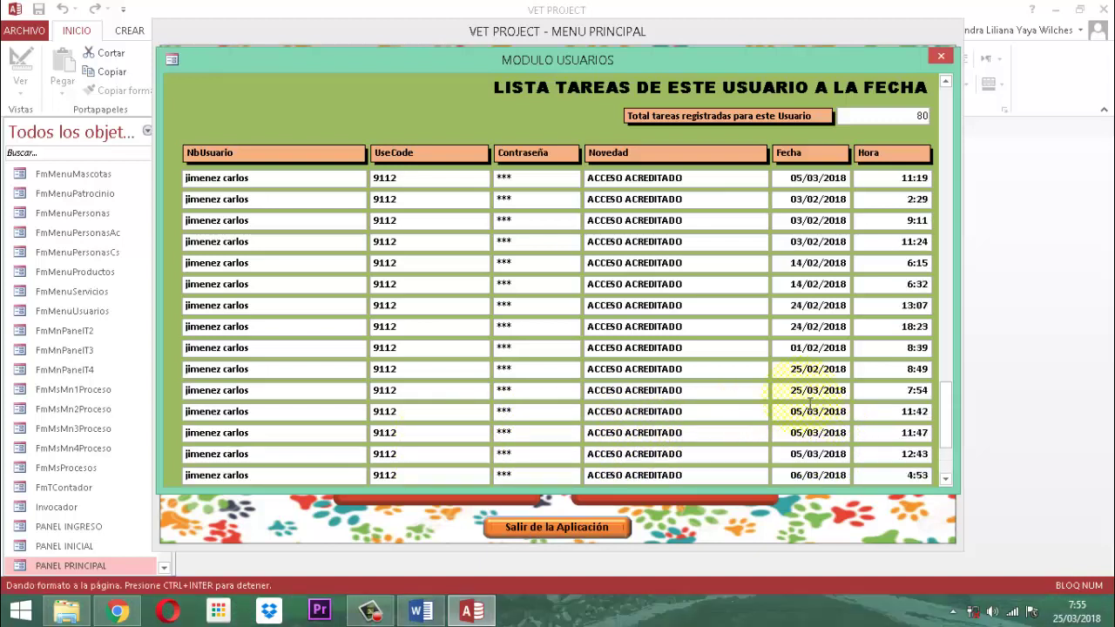
scroll(810, 405, up, 10)
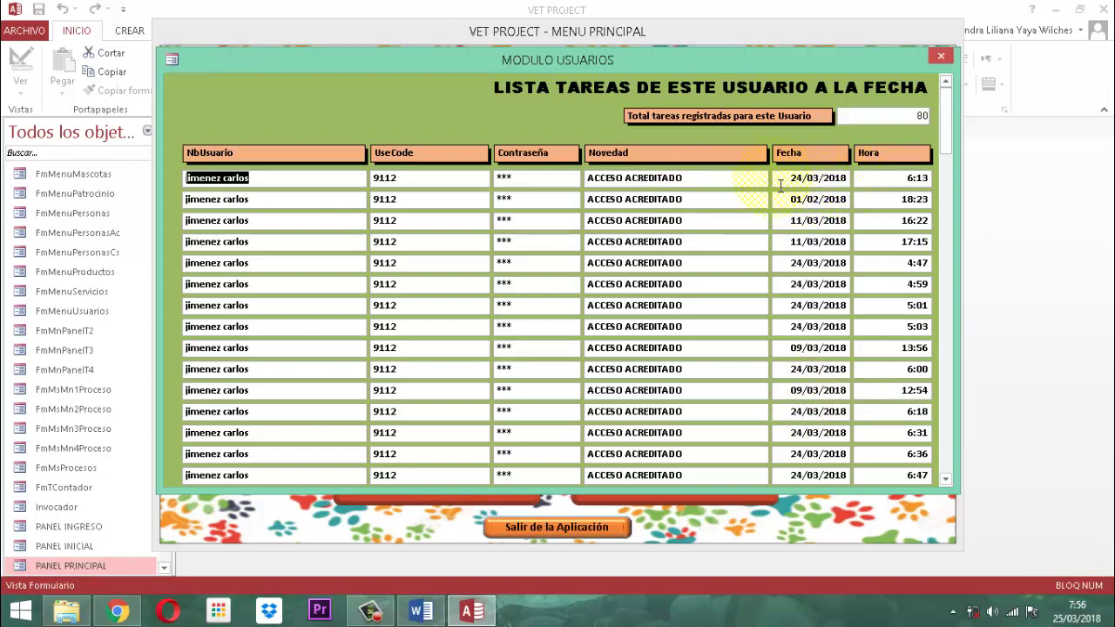
mouse_move(1111, 624)
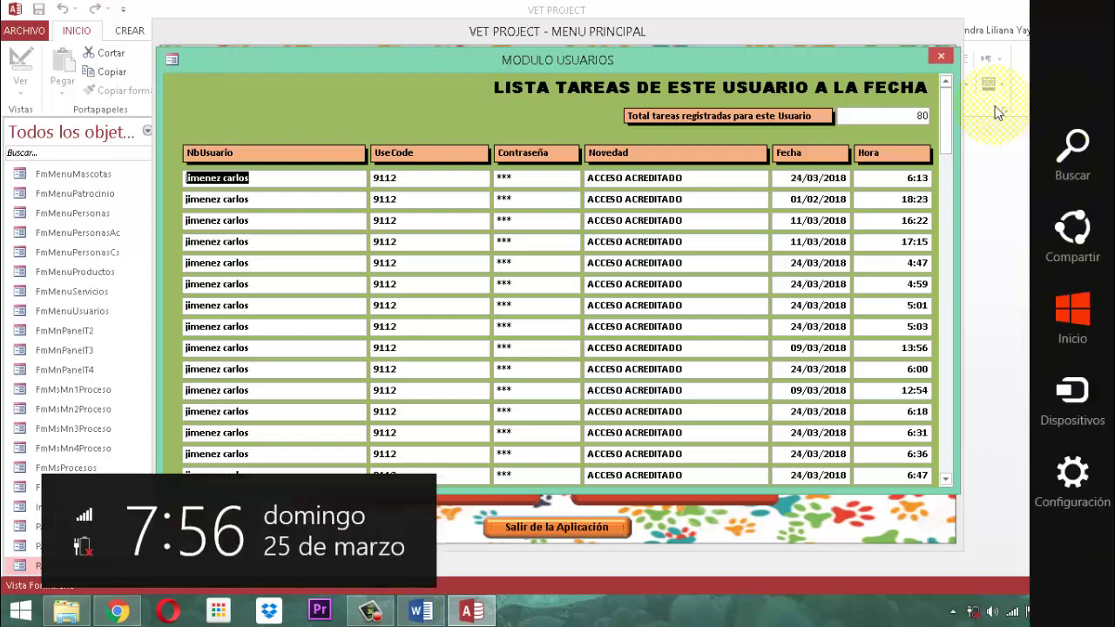
click(941, 58)
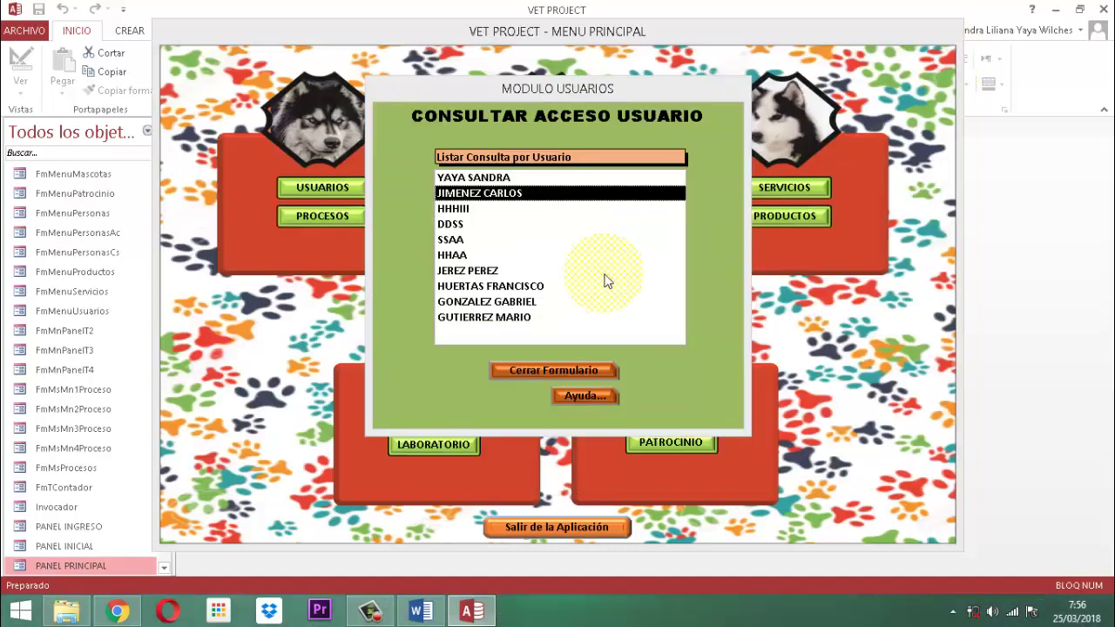
click(595, 370)
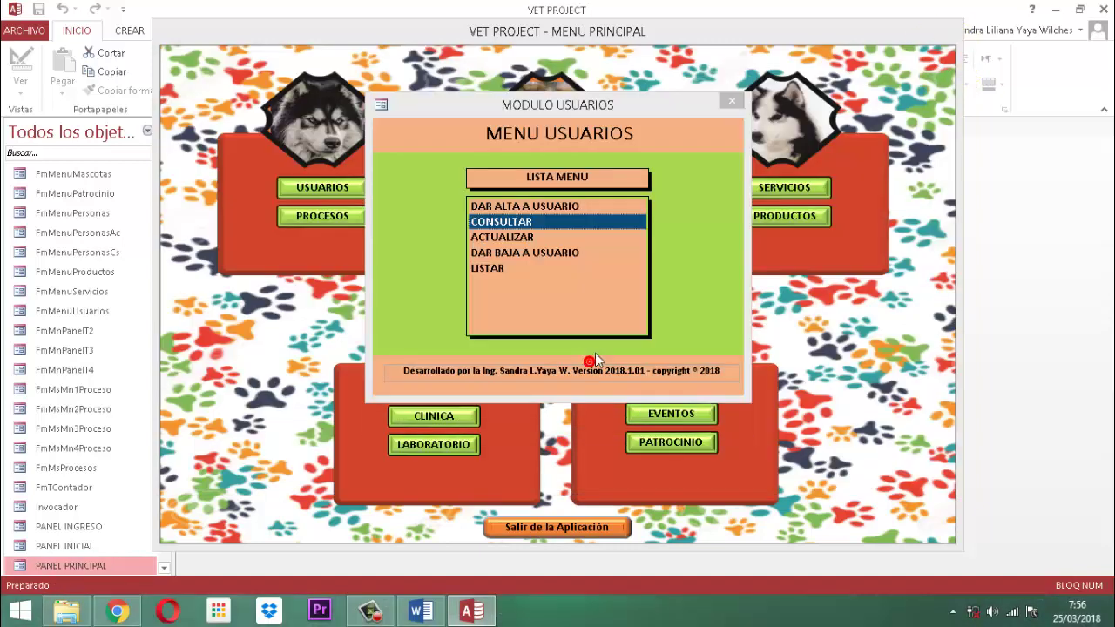
click(732, 100)
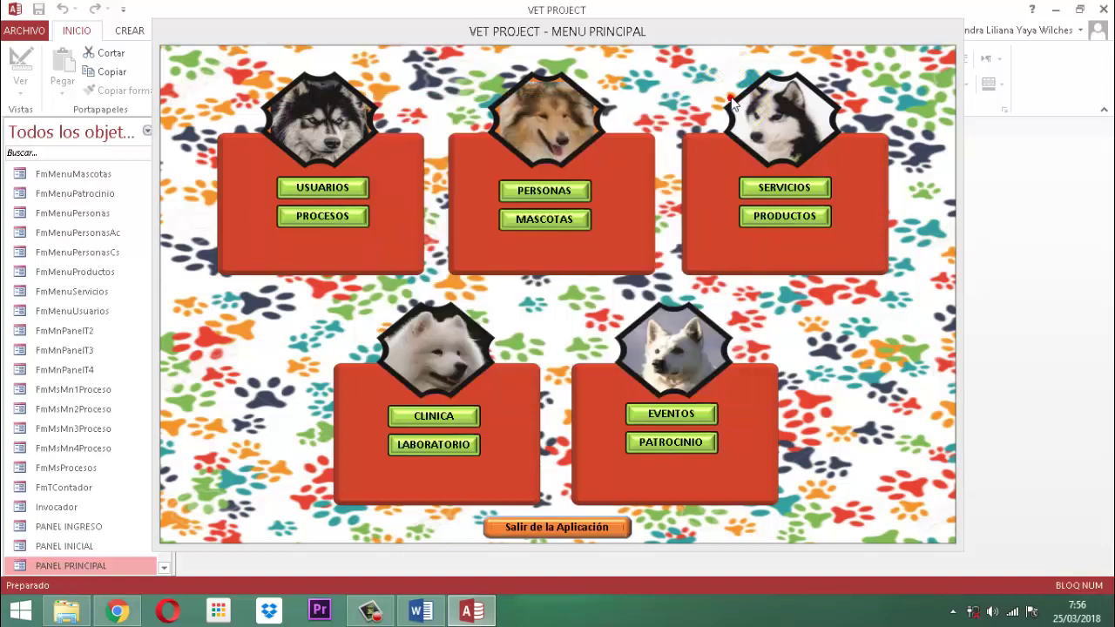
Close the main menu form to return to the database's object list.
right_click(655, 39)
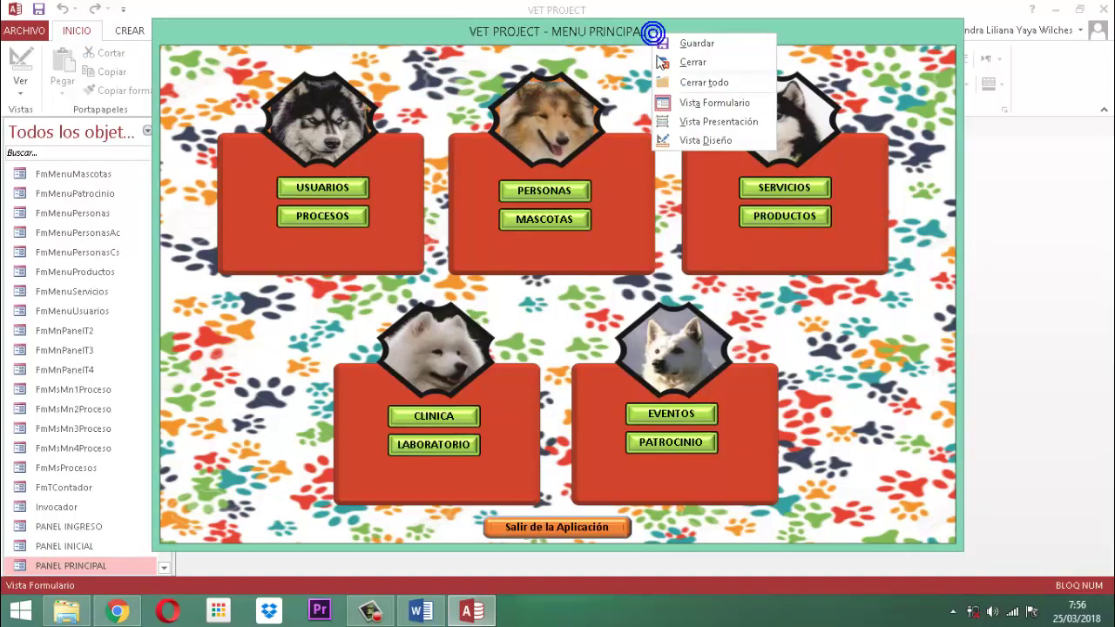
click(683, 62)
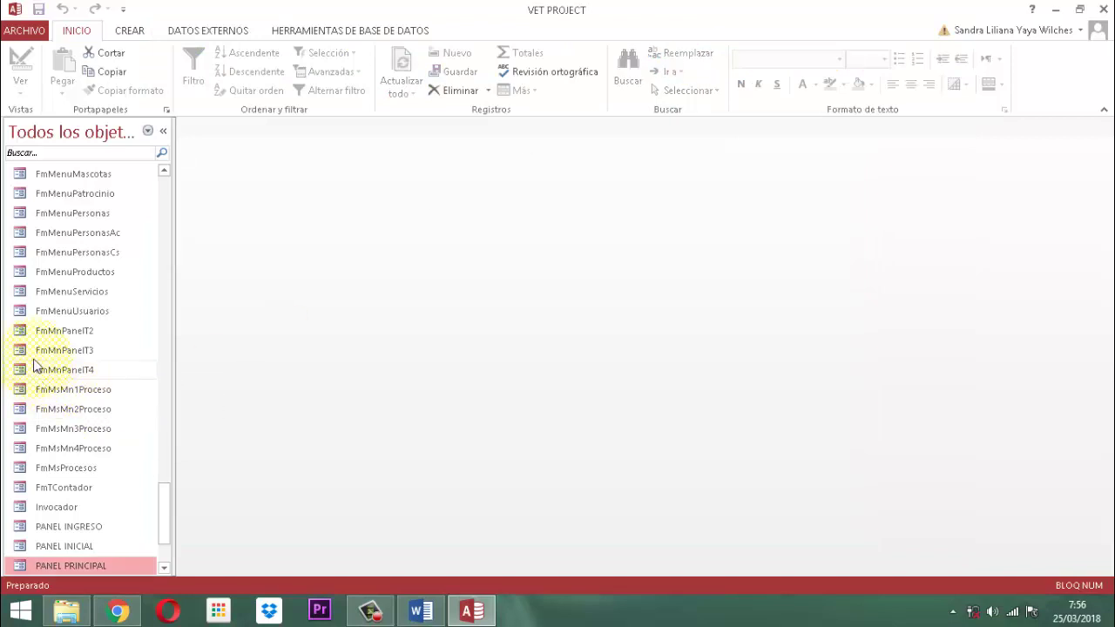
scroll(85, 299, down, 2)
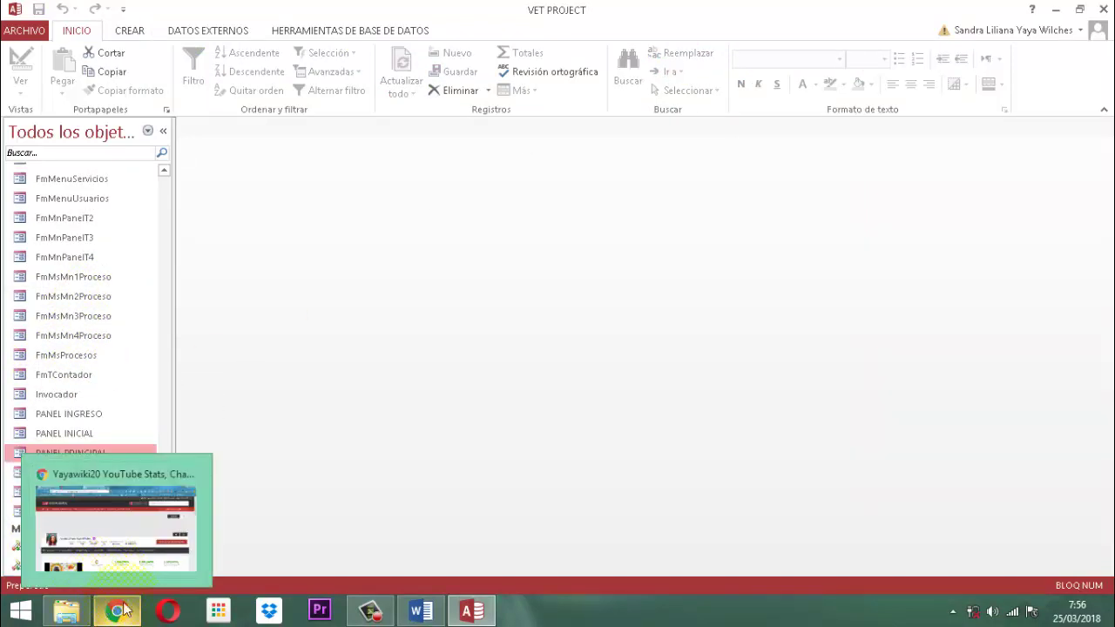
click(570, 416)
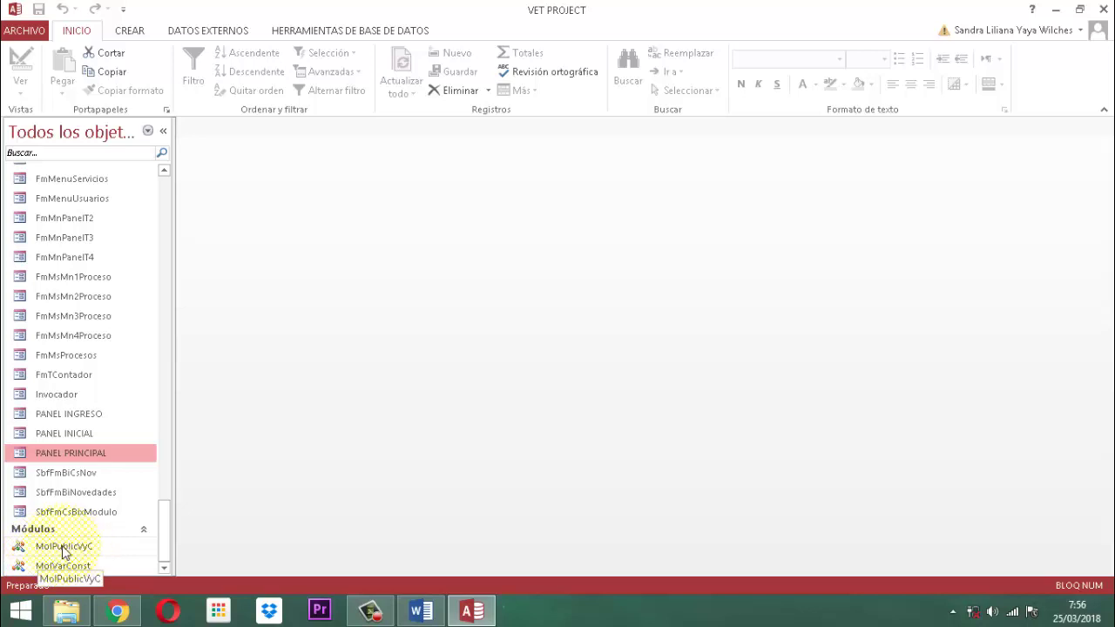
Open the MolPublicVyC module's code in Vista Diseño.
click(68, 549)
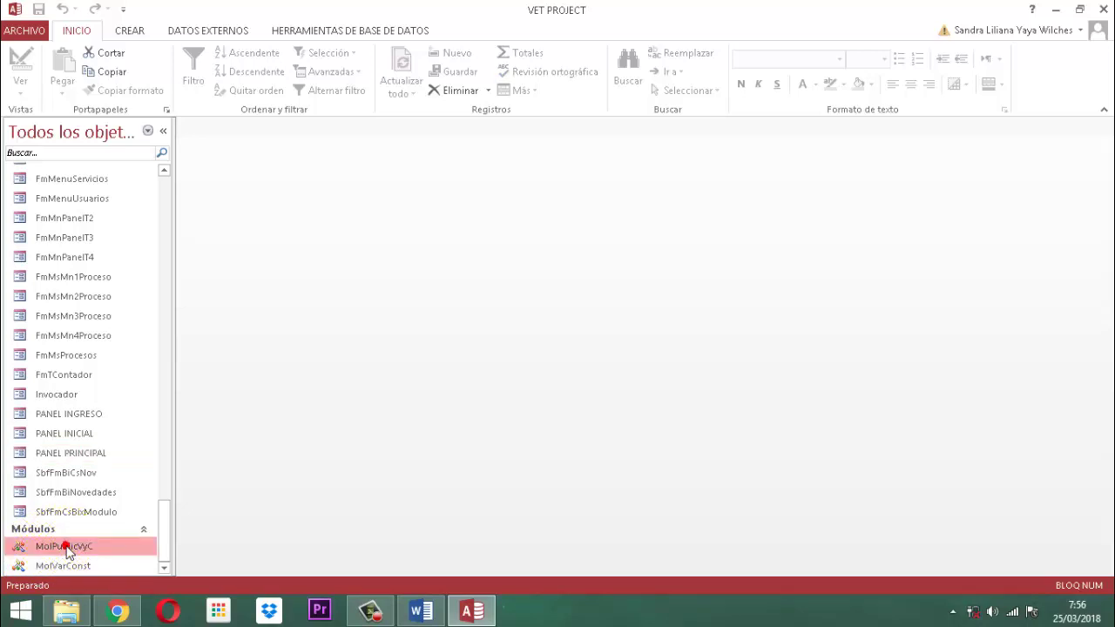
right_click(68, 549)
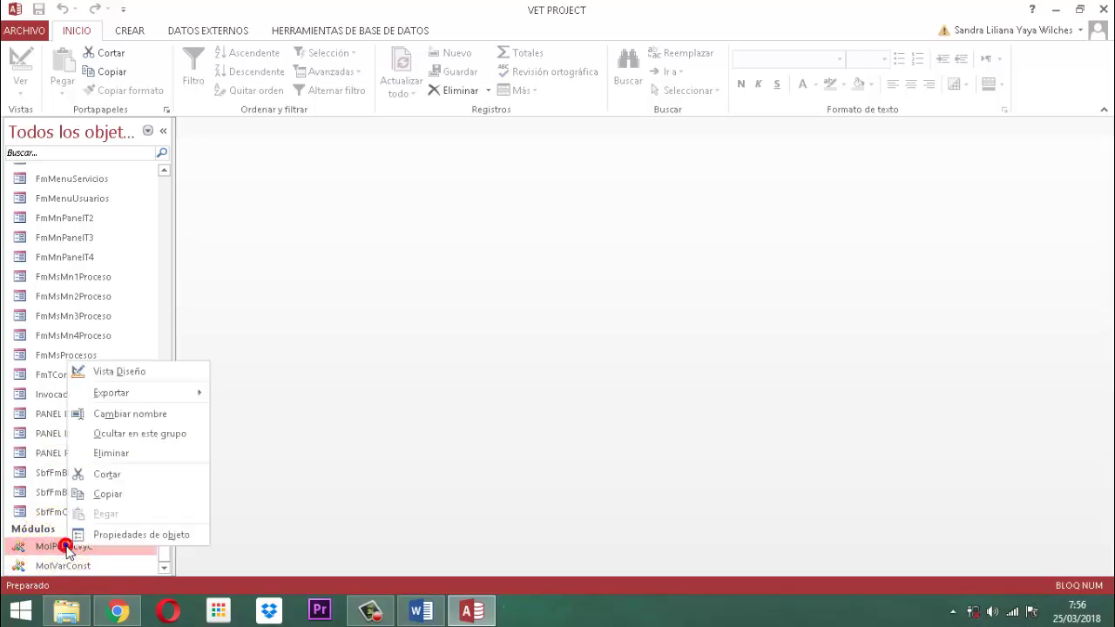
click(127, 378)
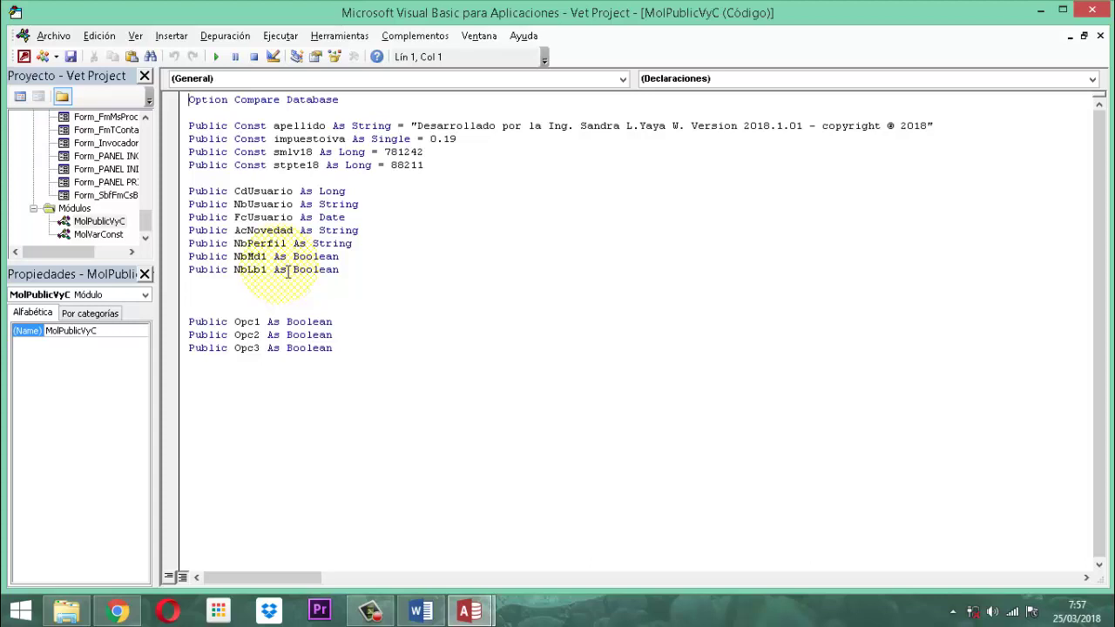
mouse_move(1103, 11)
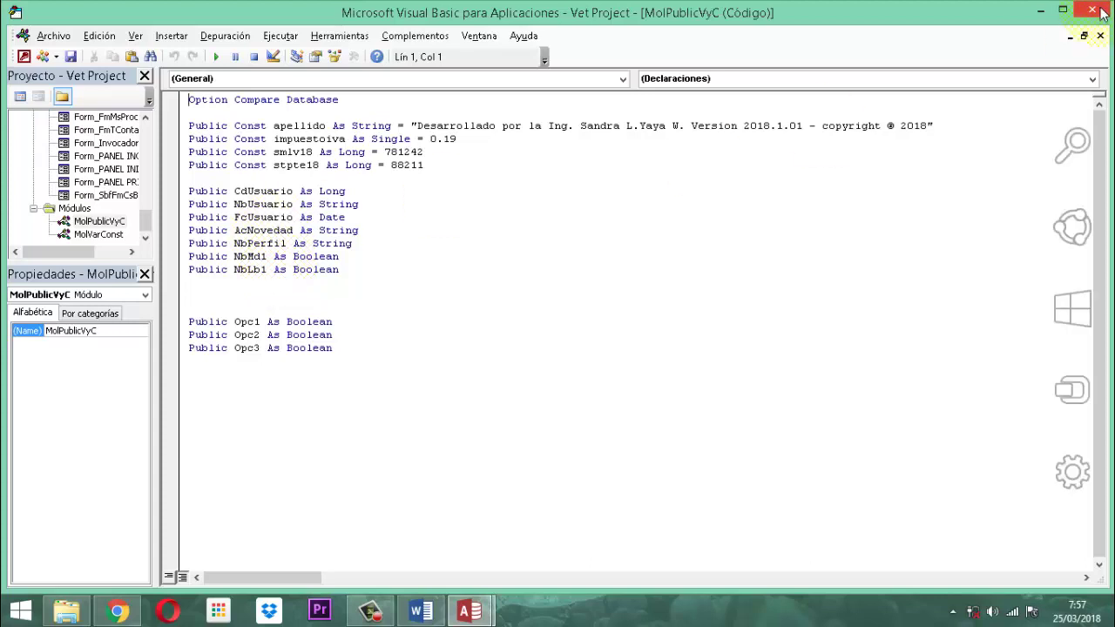
Close the VBA editor, scroll the navigation pane back to Tablas and focus the Buscar box.
click(1096, 10)
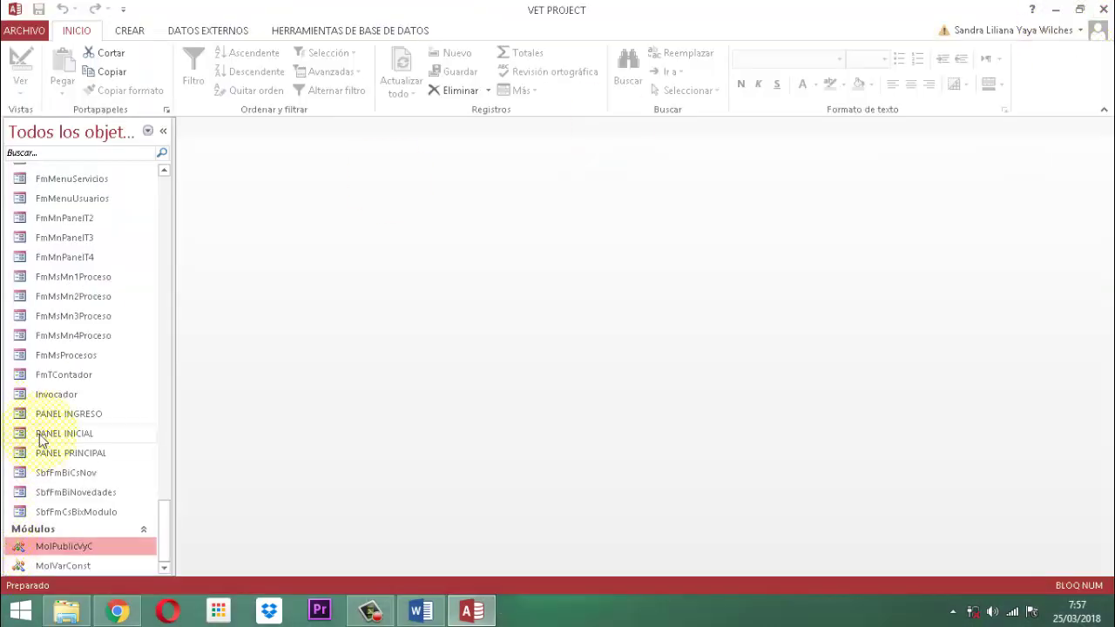
scroll(45, 466, up, 13)
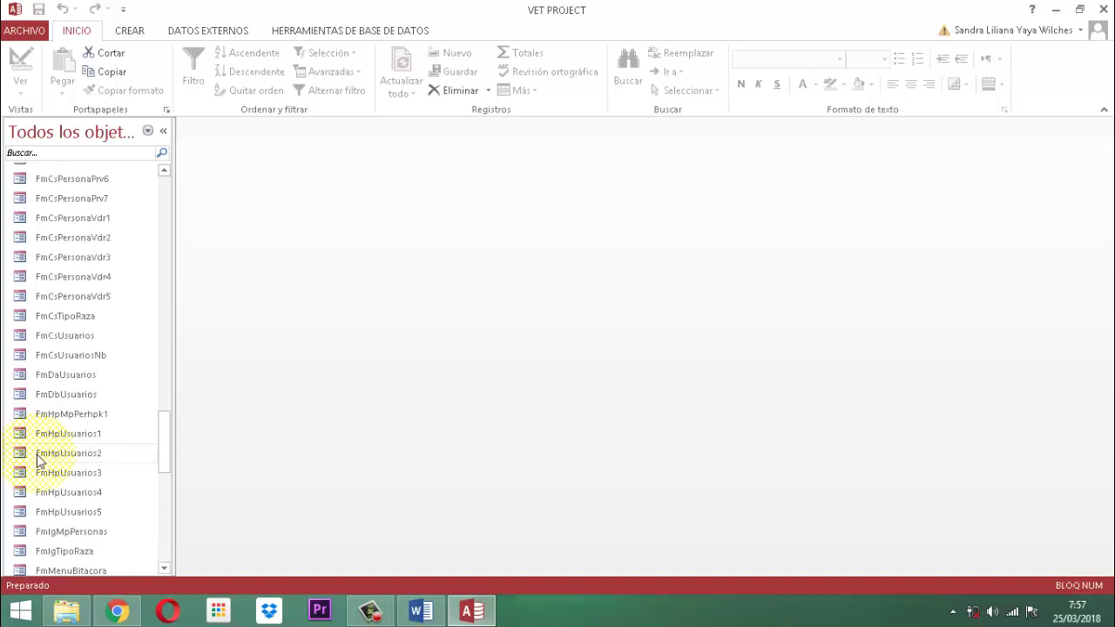
scroll(49, 456, up, 20)
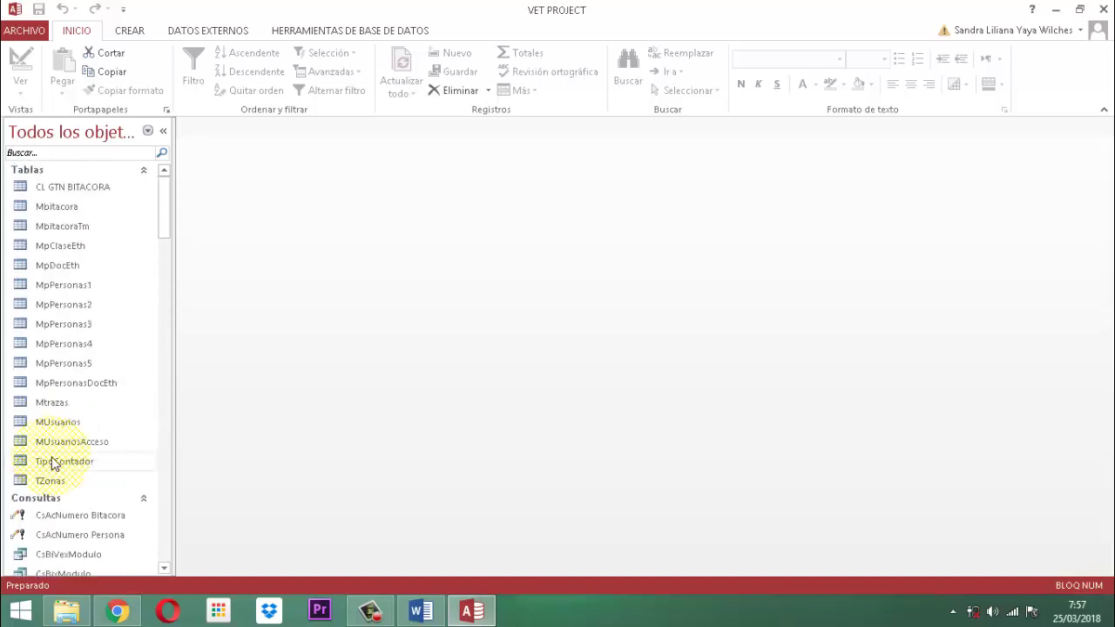
click(71, 155)
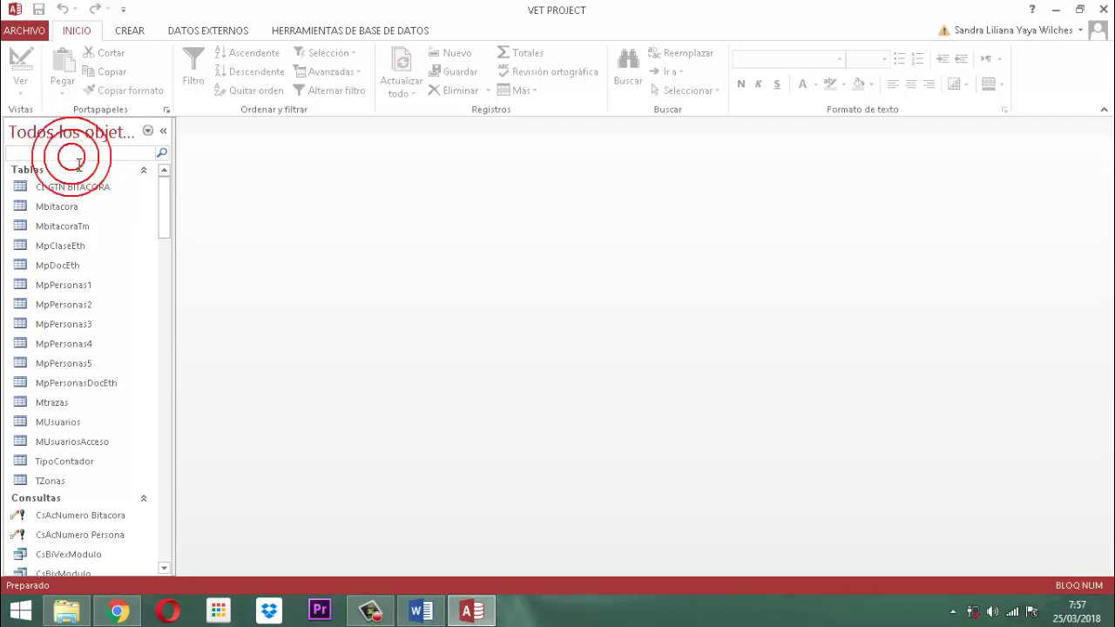
Filter the navigation pane with 'MpP' and open MpPersonas1 in Vista Diseño.
text(Mp)
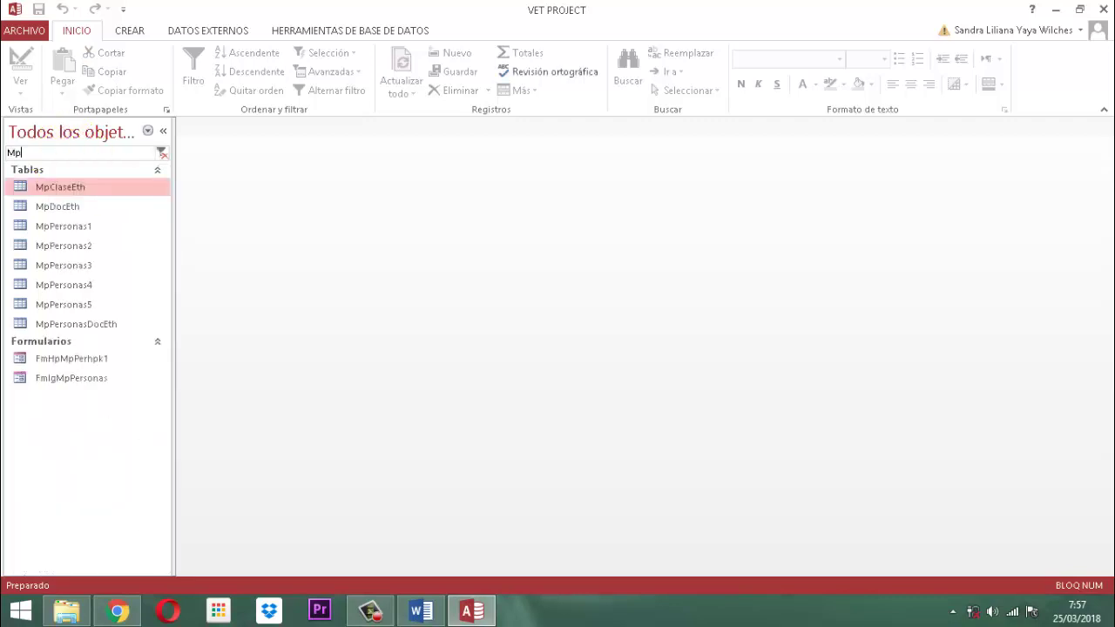
text(P)
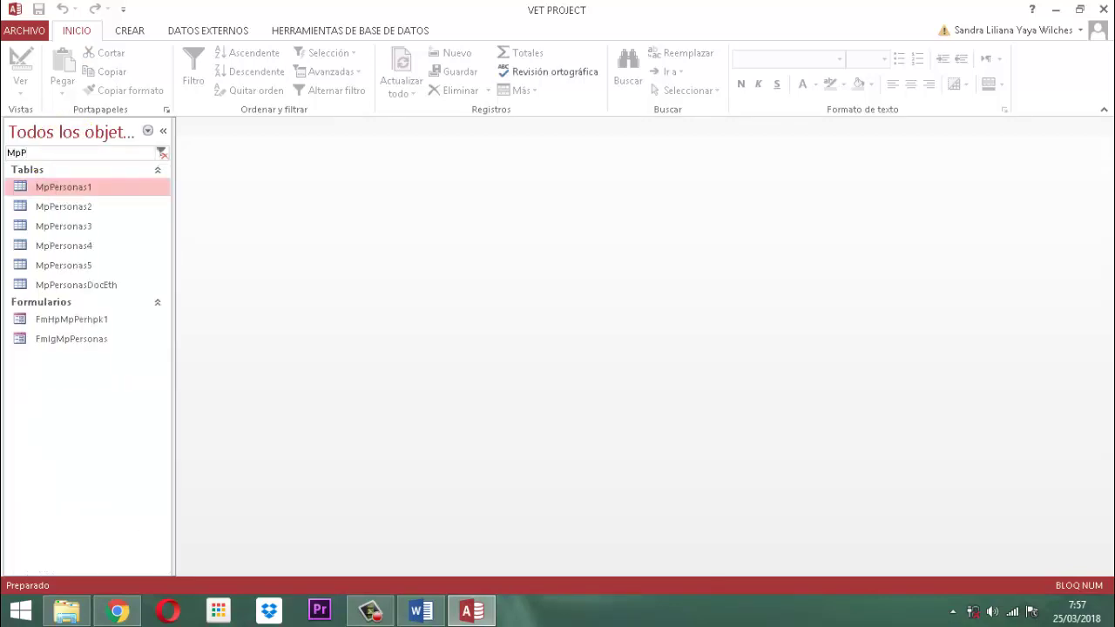
right_click(78, 189)
click(127, 219)
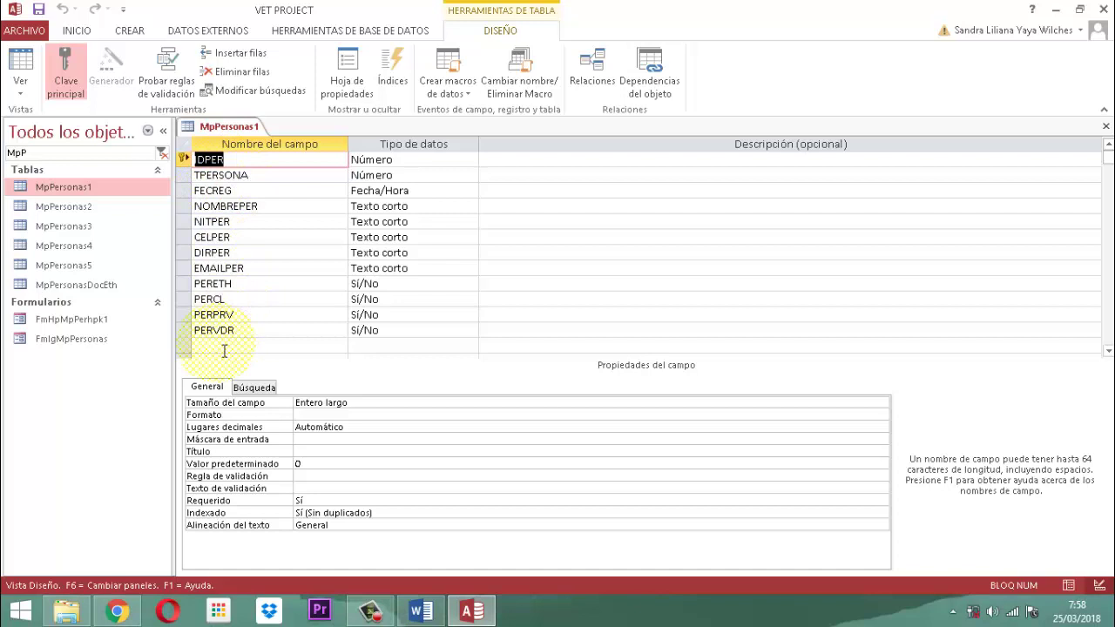
Add a FECBAJA field with the Fecha/Hora data type below PERVDR.
click(224, 348)
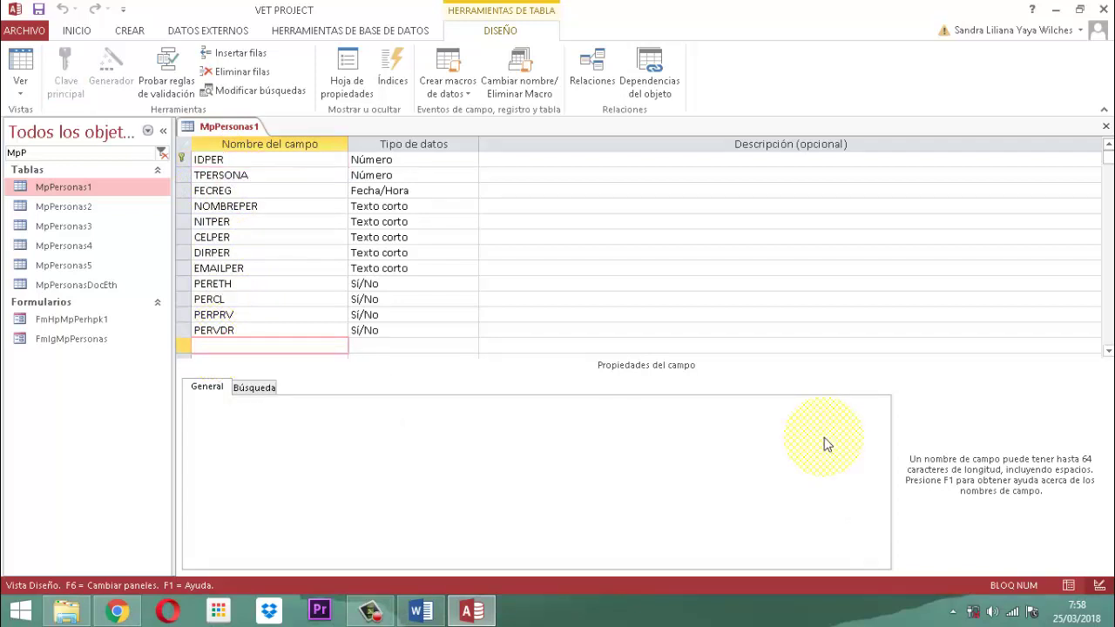
text(fe)
key(BackSpace)
key(BackSpace)
key(Caps_Lock)
text(FECBAJA)
key(Tab)
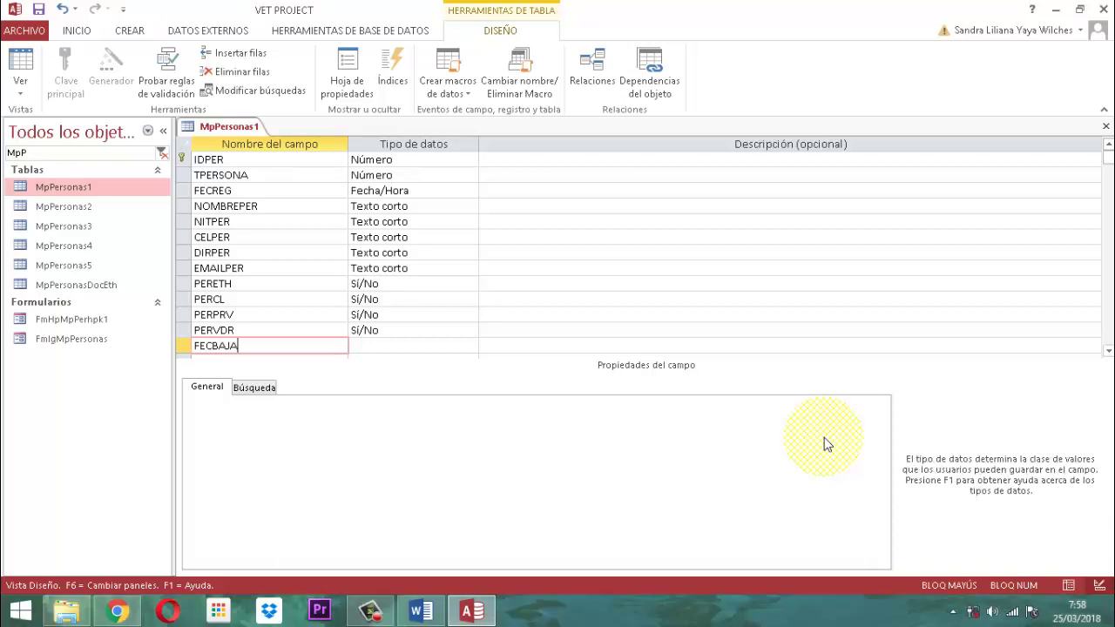
text(Fecha/Hora)
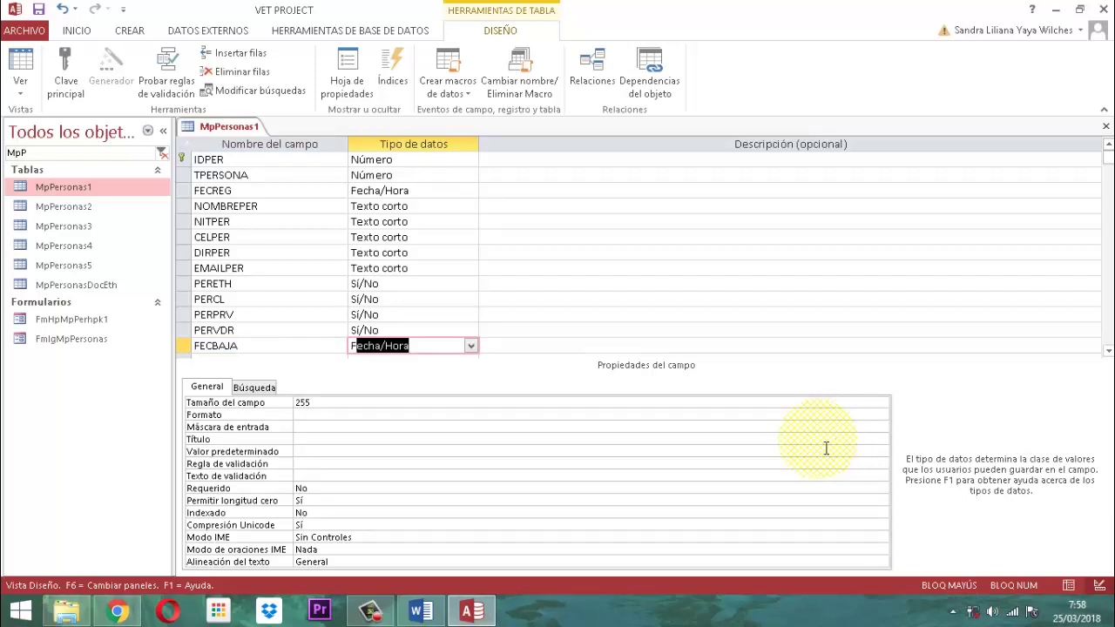
key(Tab)
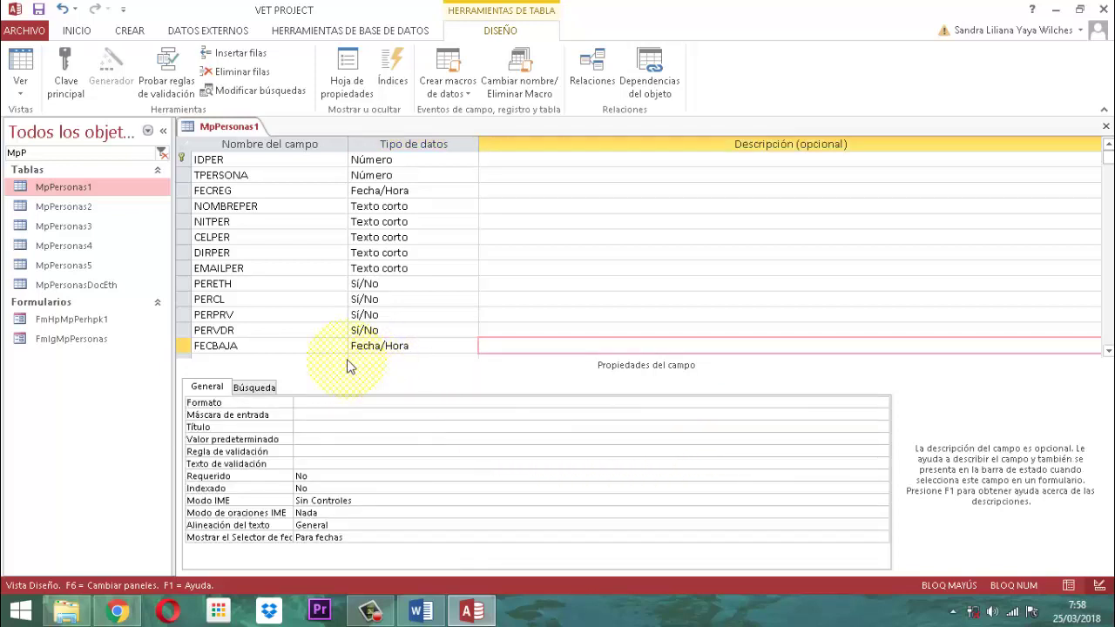
Set FECBAJA's Formato to Fecha corta.
click(301, 402)
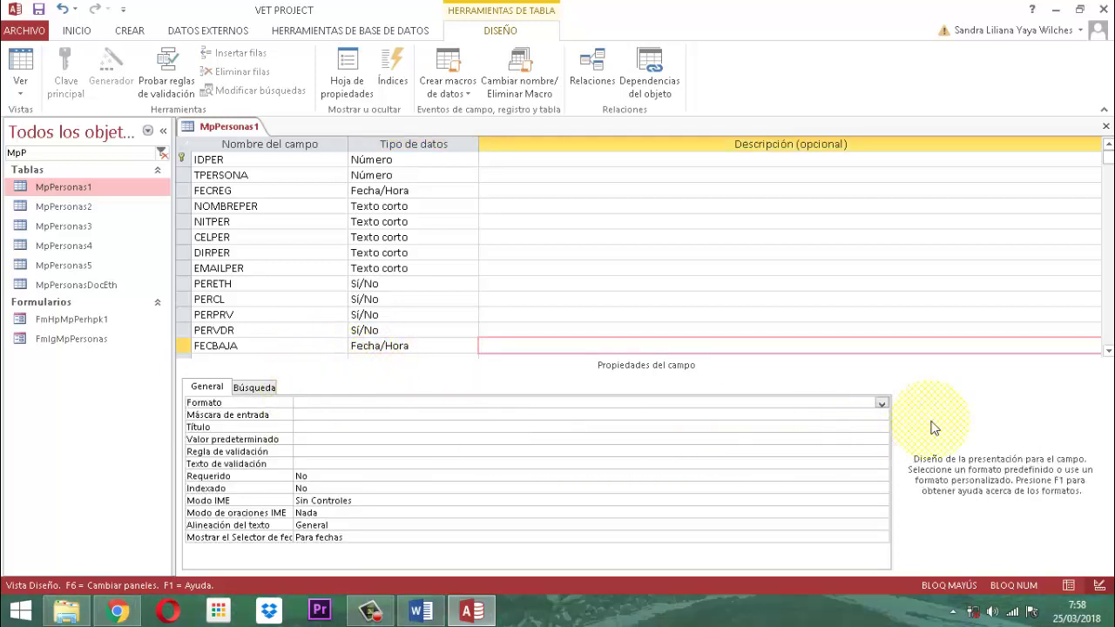
click(882, 404)
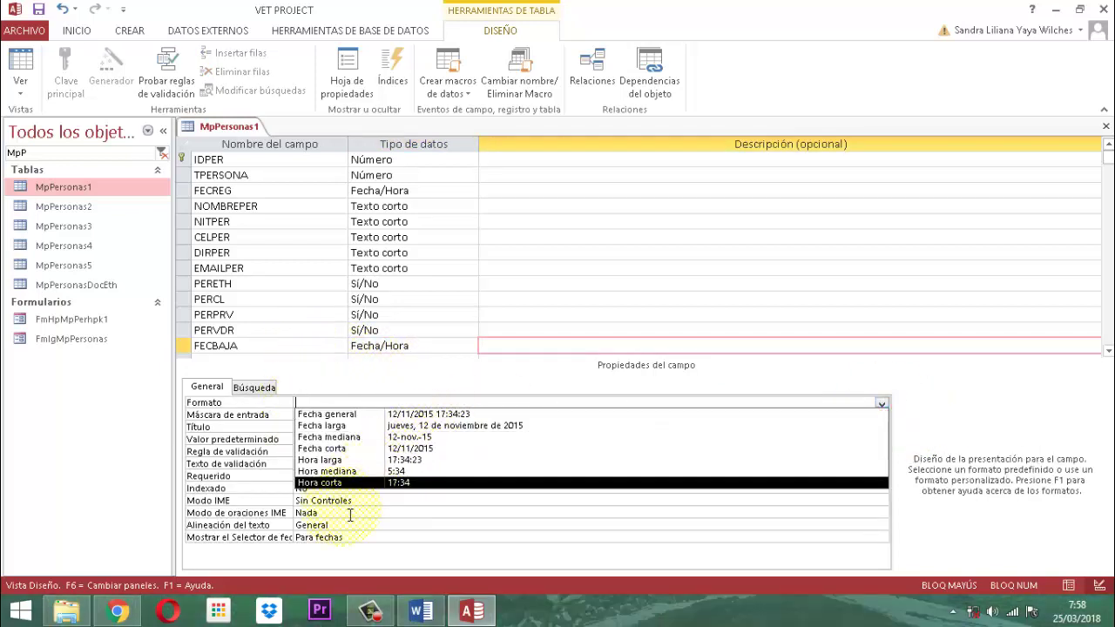
click(407, 448)
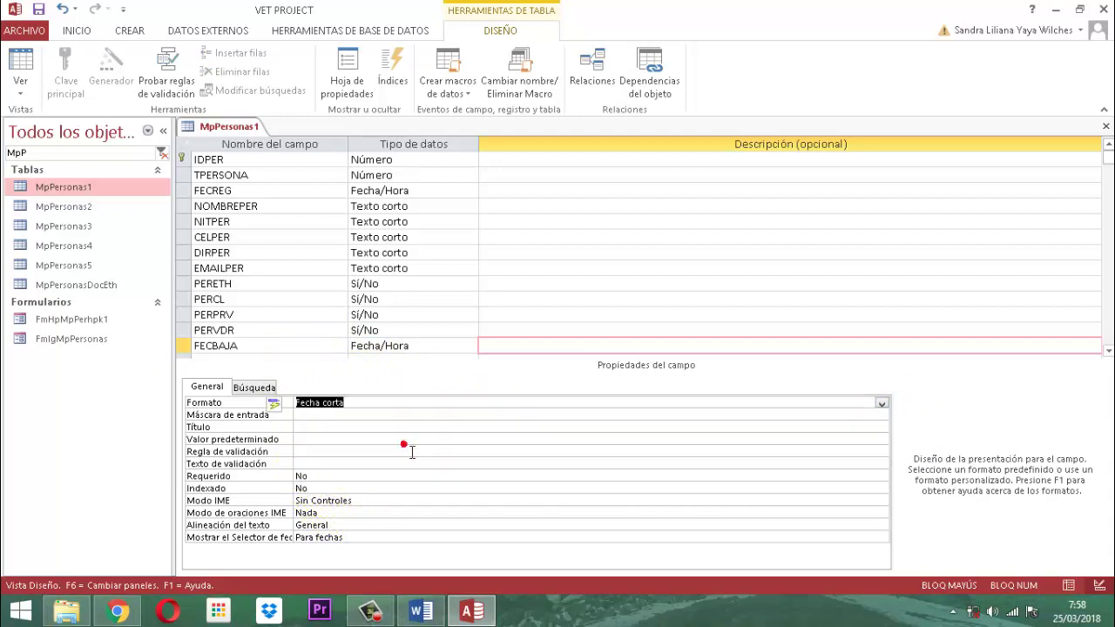
Give FECBAJA the Fecha corta input mask 00/00/0000 via the wizard, saving the table when prompted.
click(309, 415)
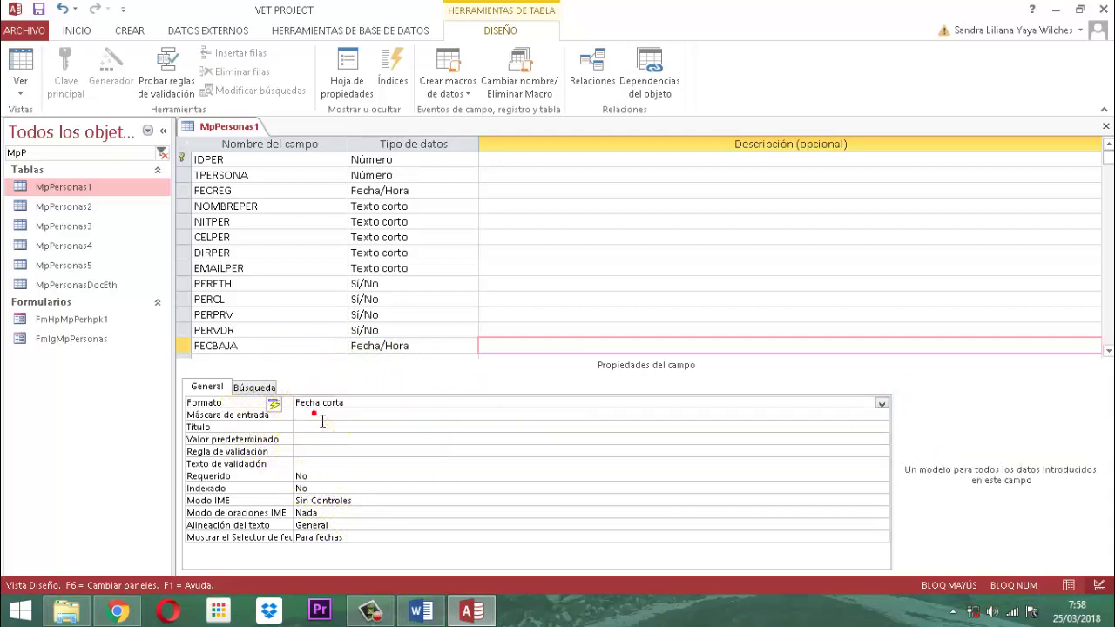
click(882, 416)
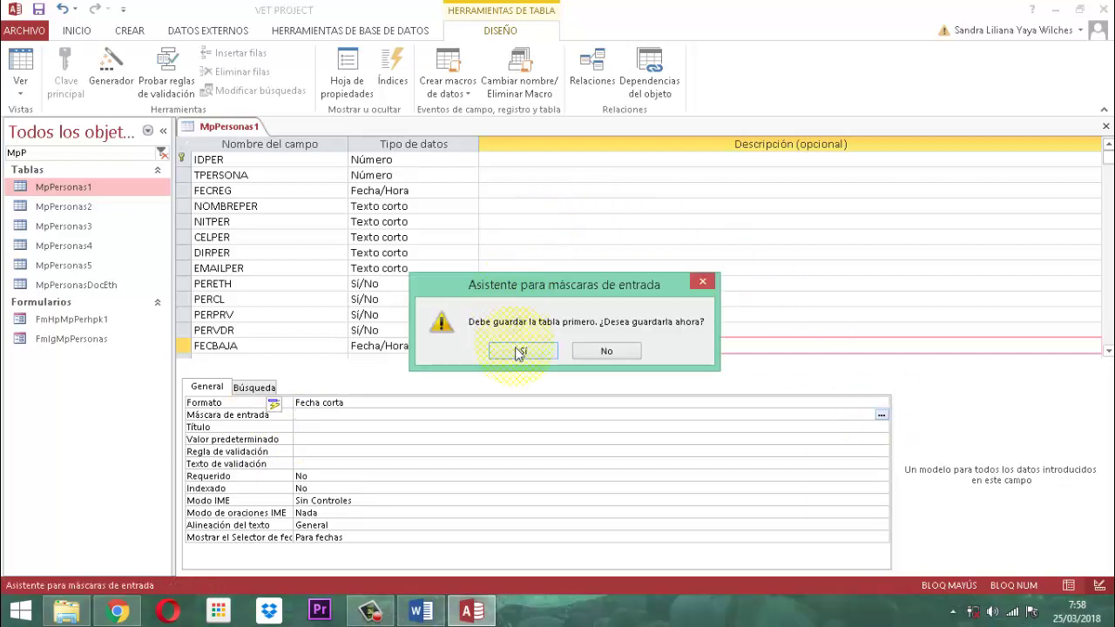
click(520, 352)
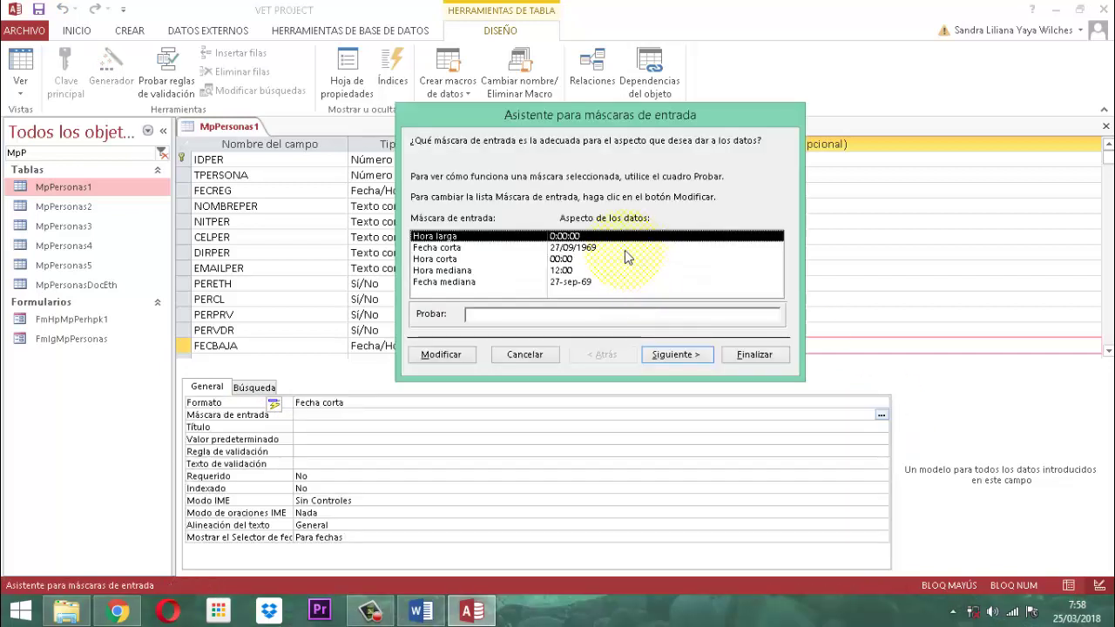
click(571, 249)
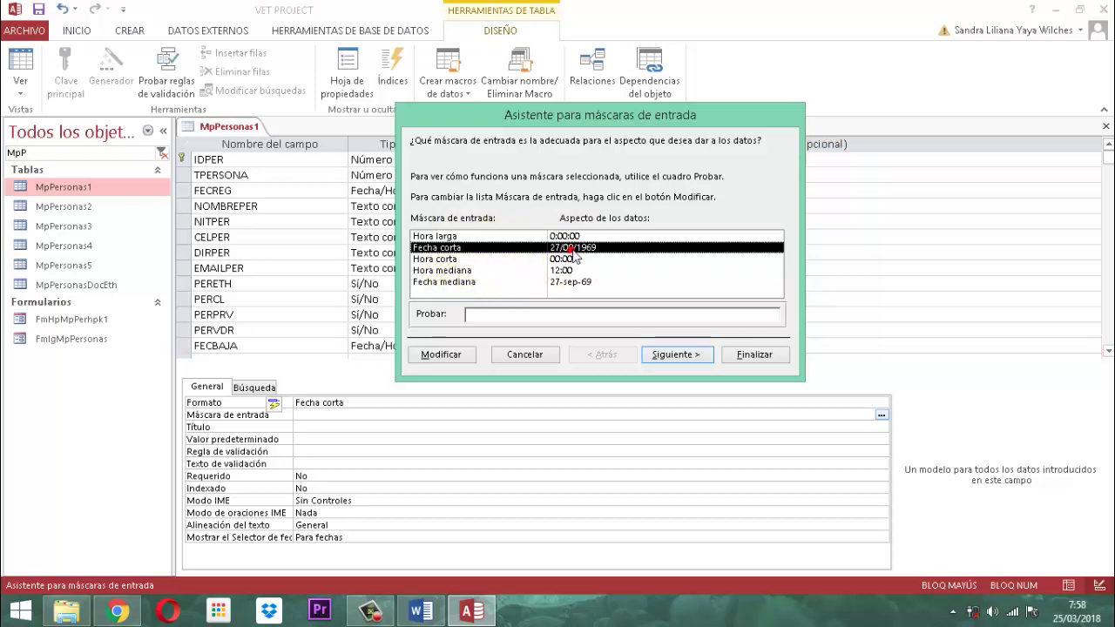
click(676, 355)
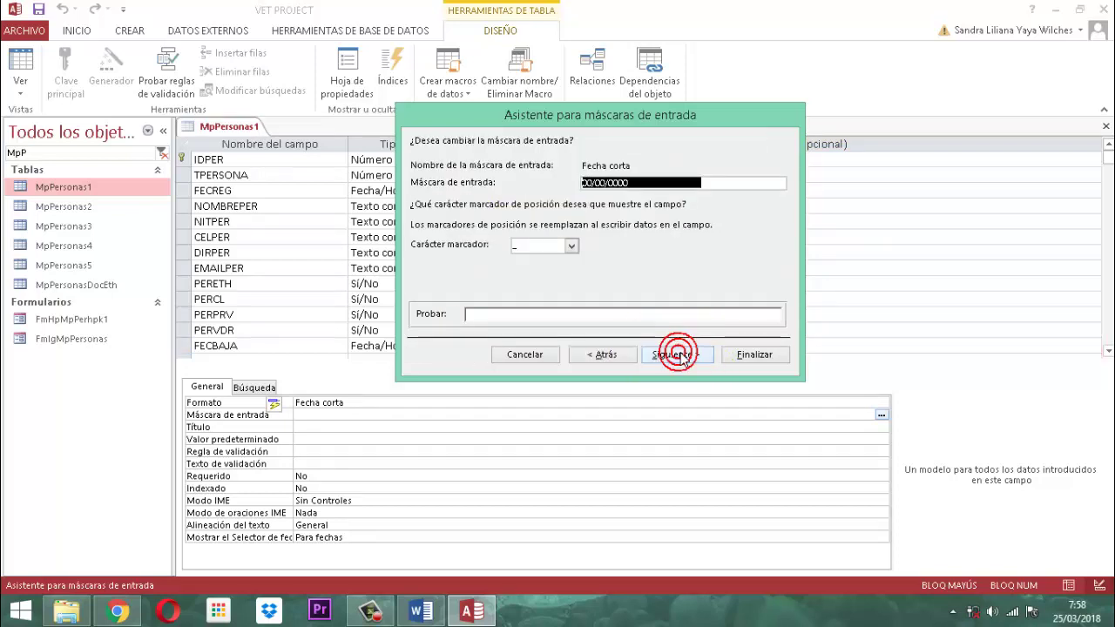
click(678, 354)
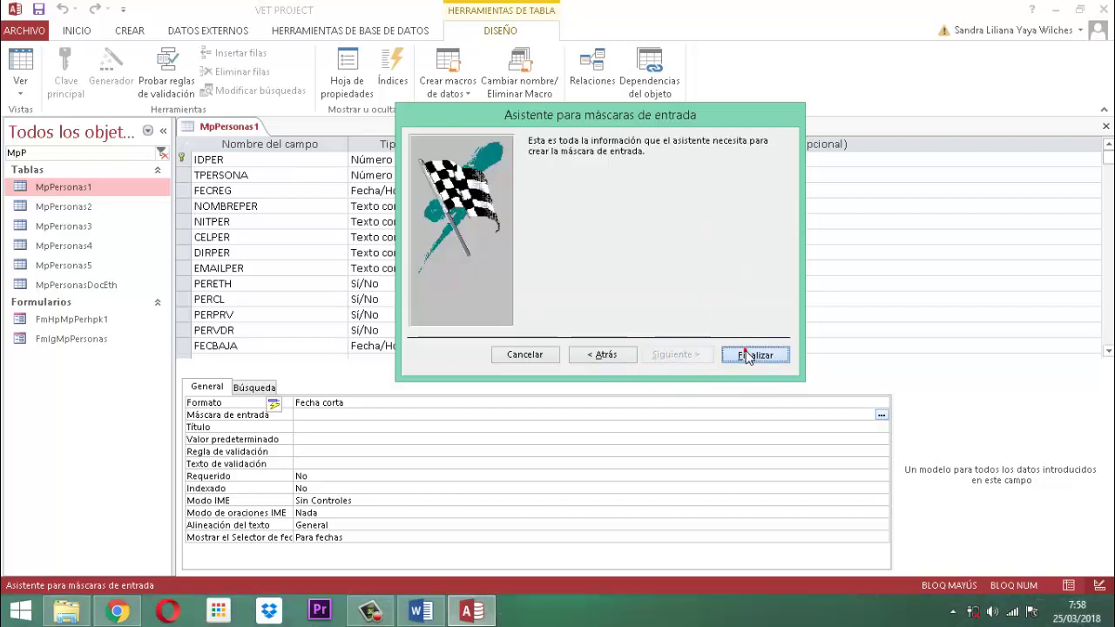
click(754, 354)
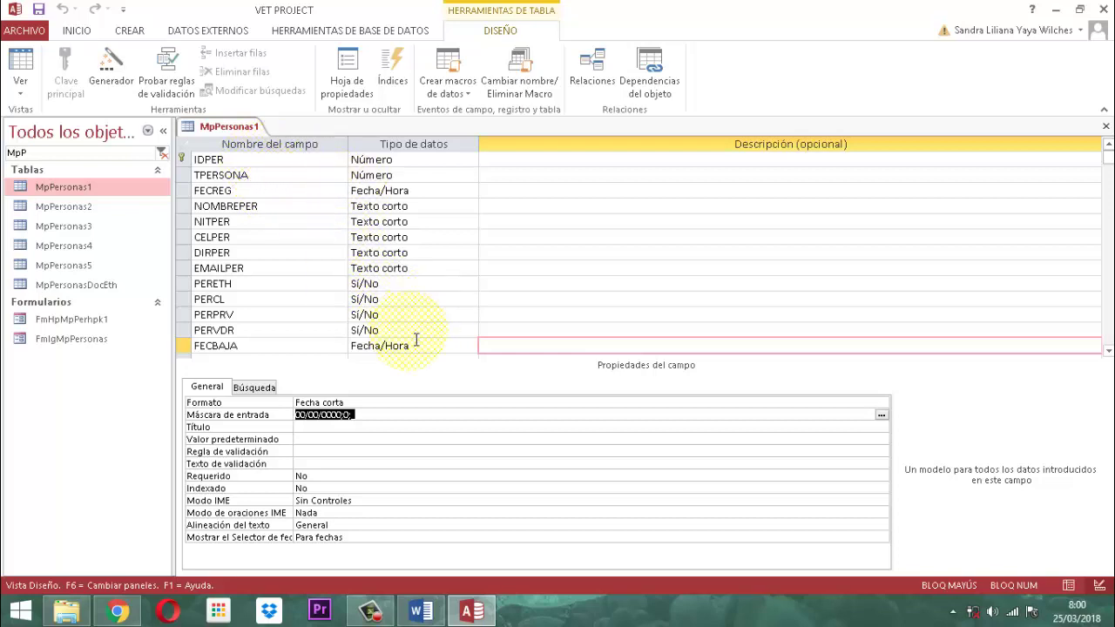
Accept the 00/00/0000;0;_ mask and move from FECBAJA's Descripción to the next blank row.
key(Down)
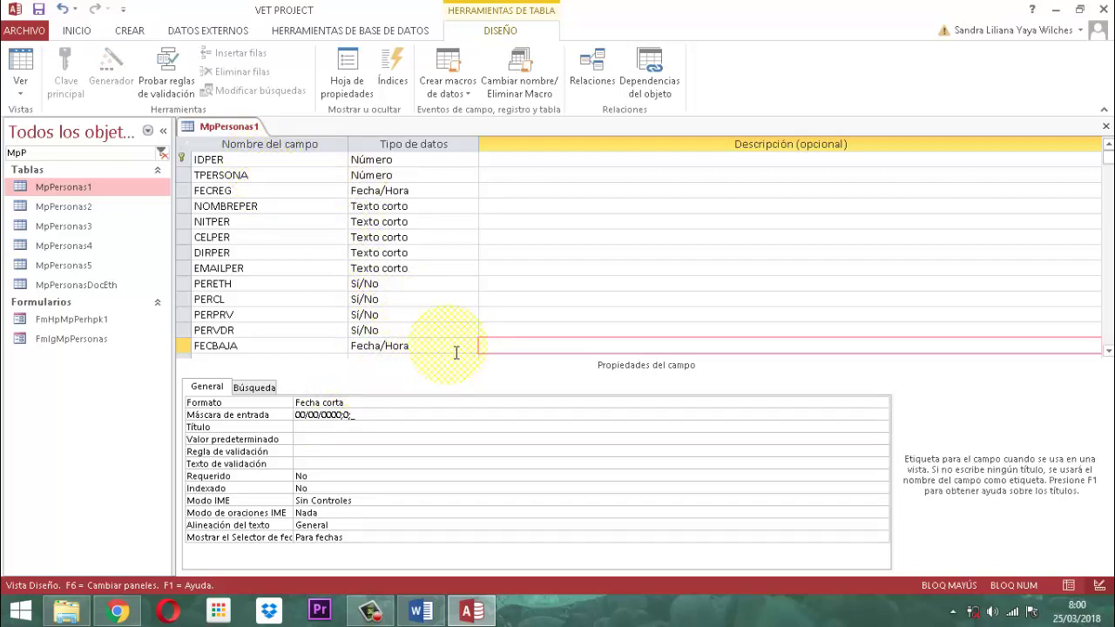
click(510, 346)
key(Tab)
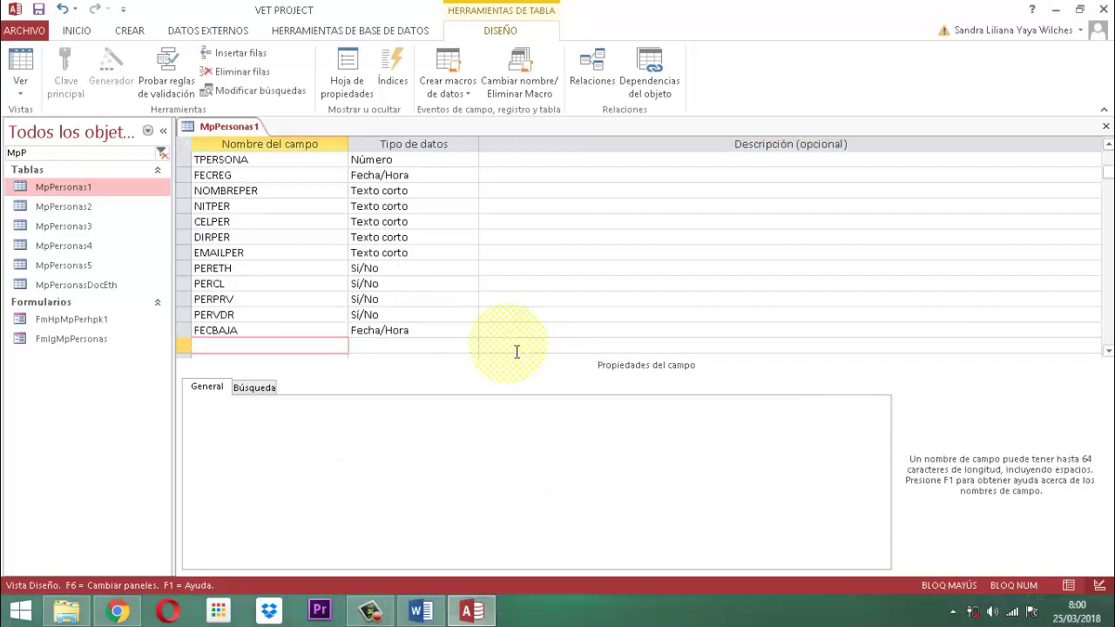
Name the new field MVOBAJA, keeping its Texto corto data type.
text(MVOBAJA)
key(Tab)
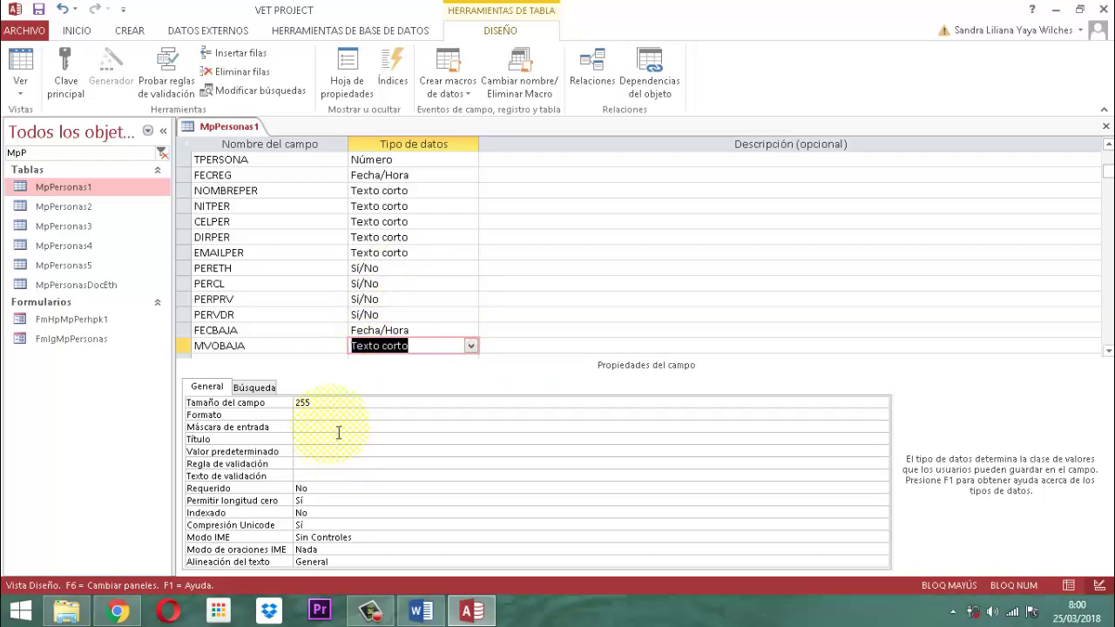
Save and close the MpPersonas1 design, then create a new blank table, Tabla1.
right_click(224, 128)
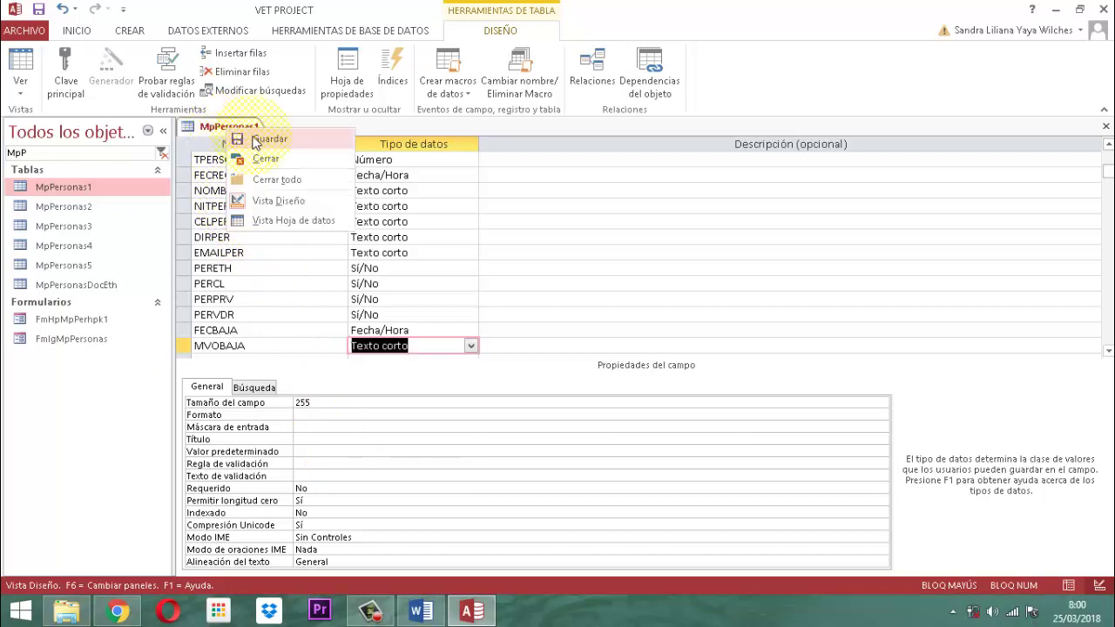
click(256, 140)
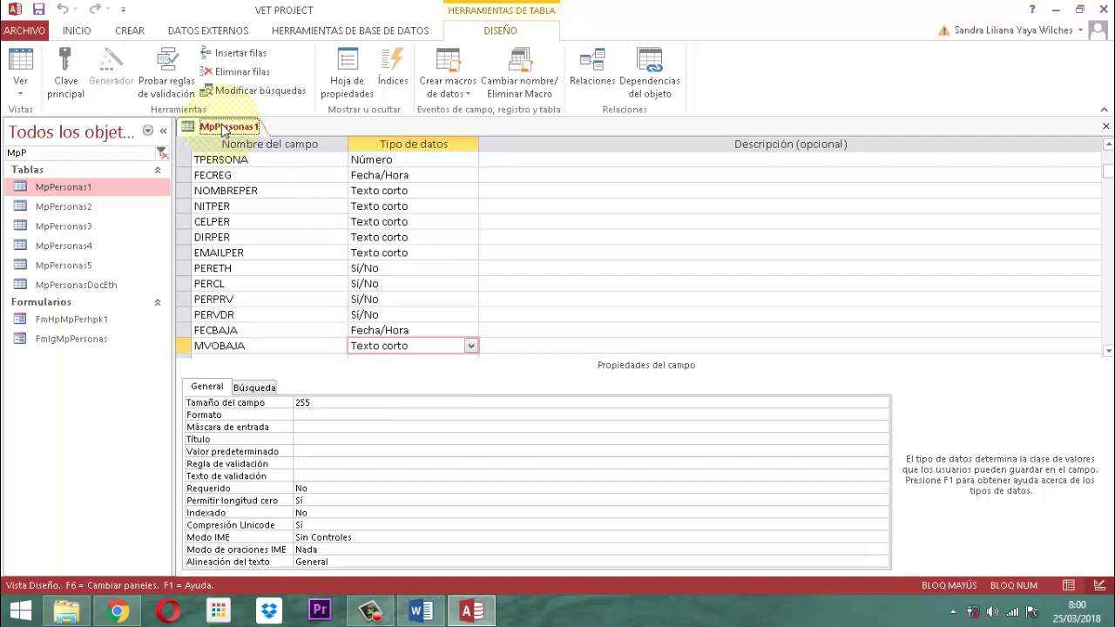
right_click(224, 128)
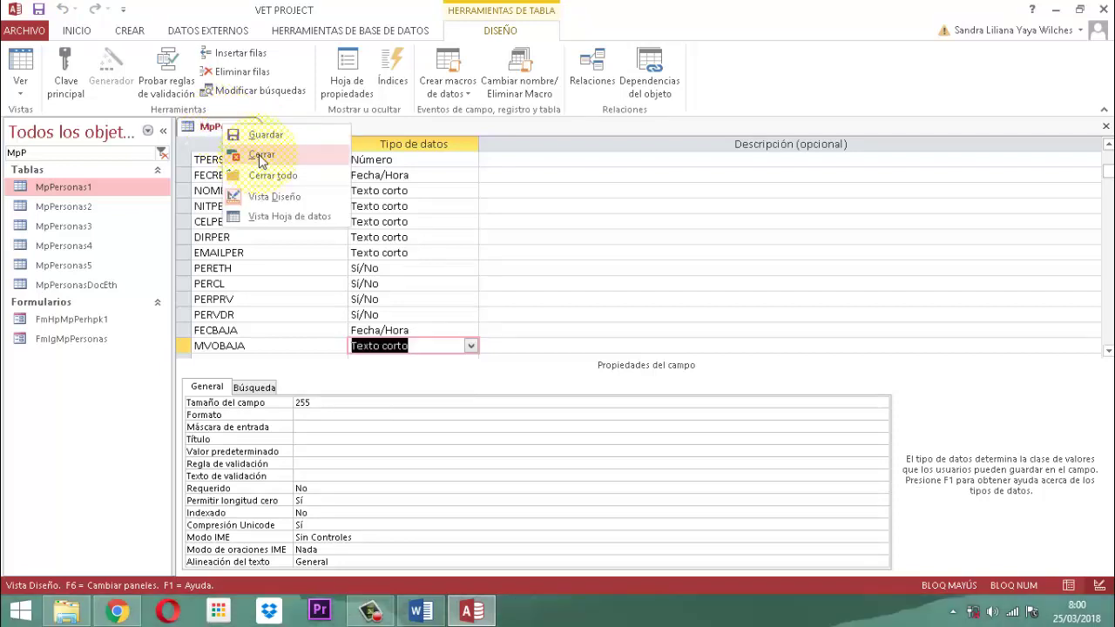
click(258, 154)
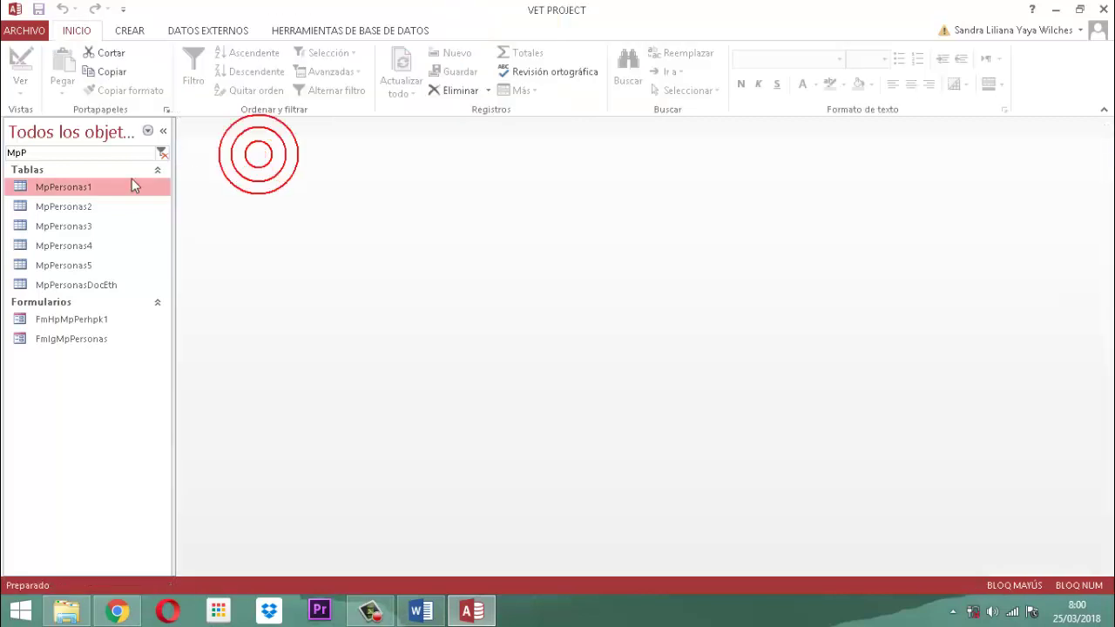
click(129, 30)
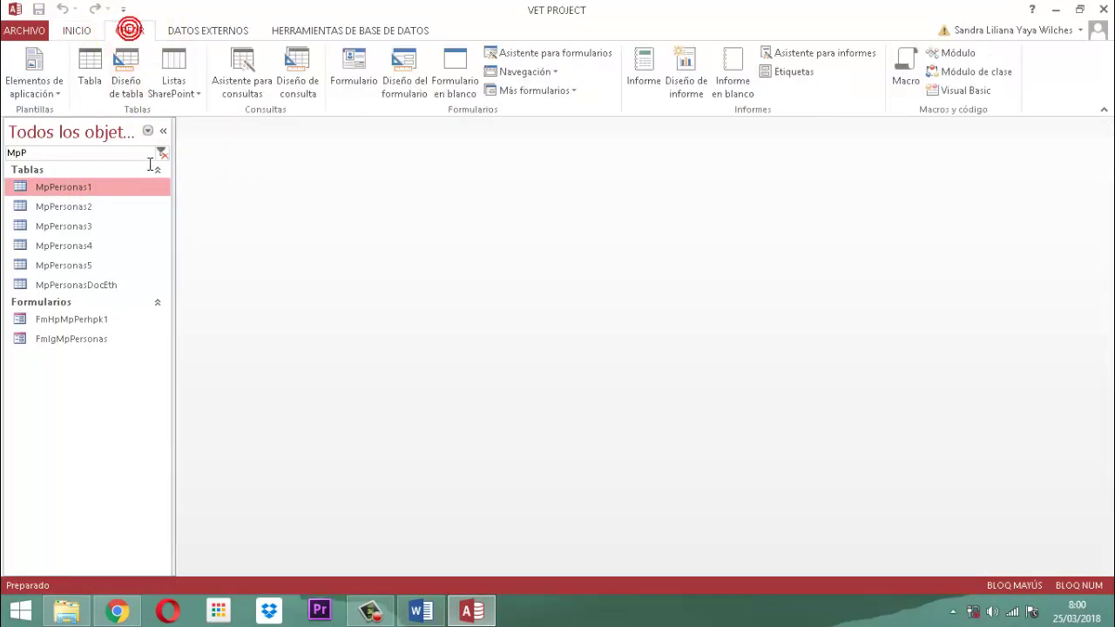
click(89, 69)
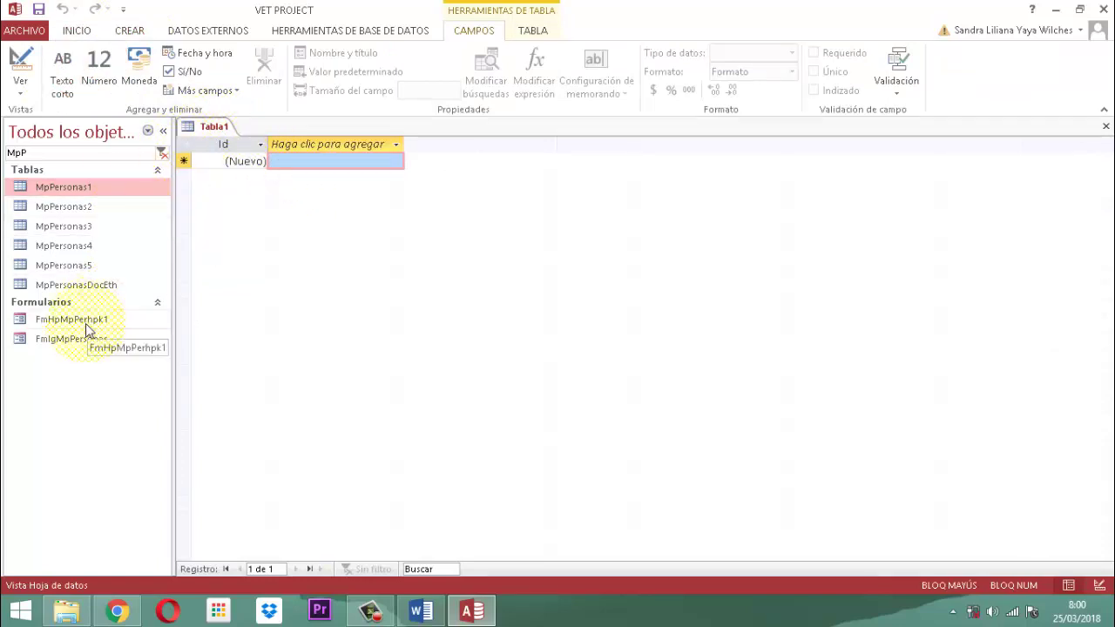
Clear the MpP navigation filter and save the new table Tabla1 as Mmvobaja.
right_click(223, 137)
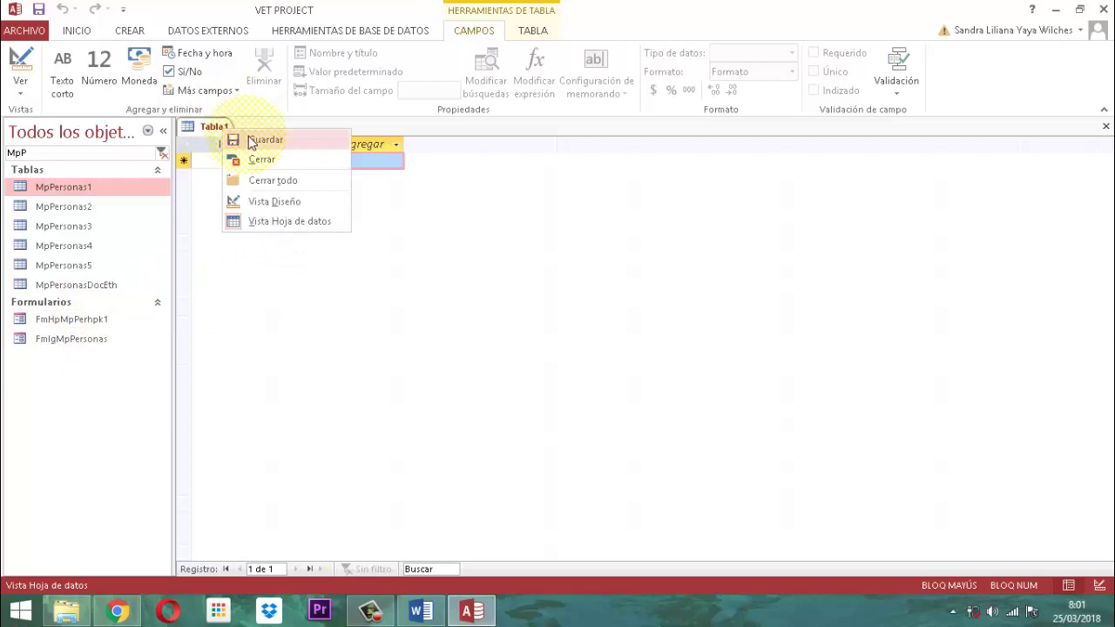
click(254, 140)
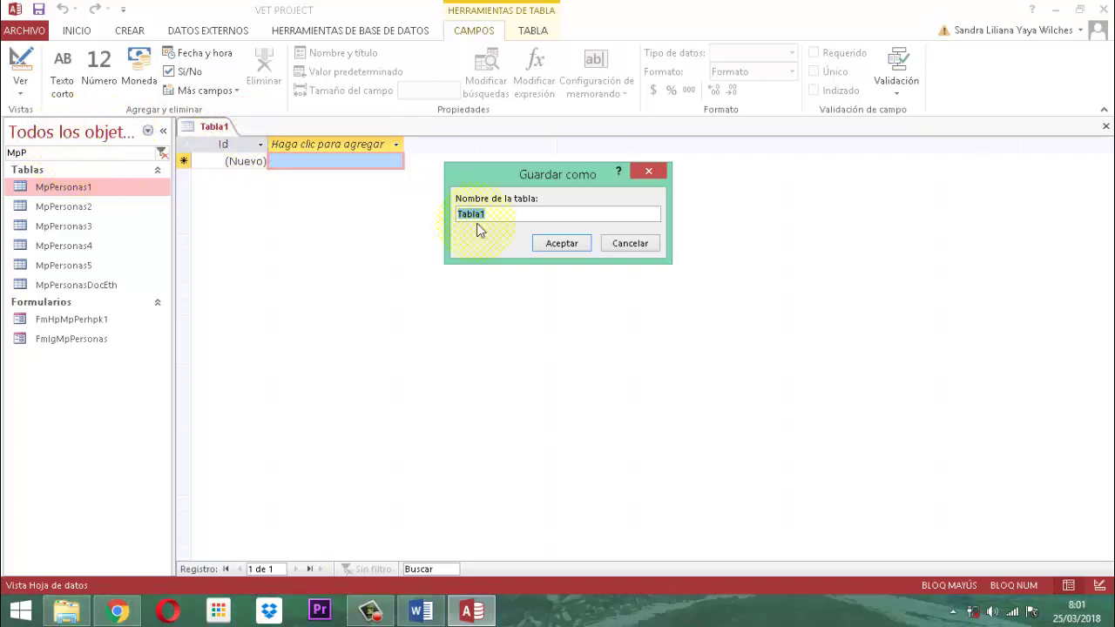
click(627, 244)
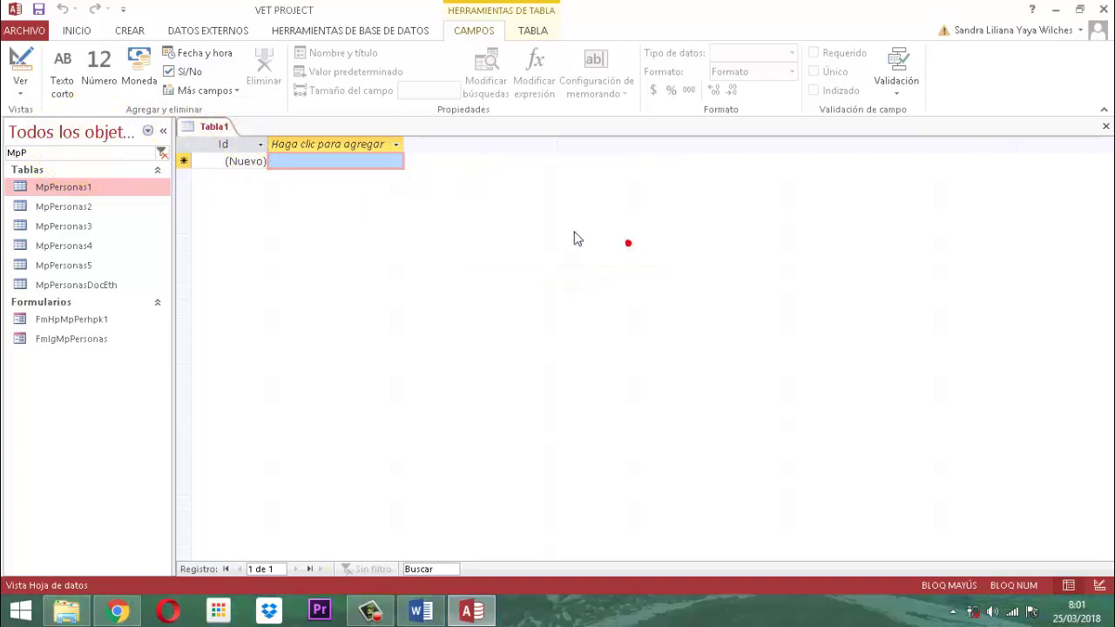
click(162, 152)
scroll(104, 296, down, 2)
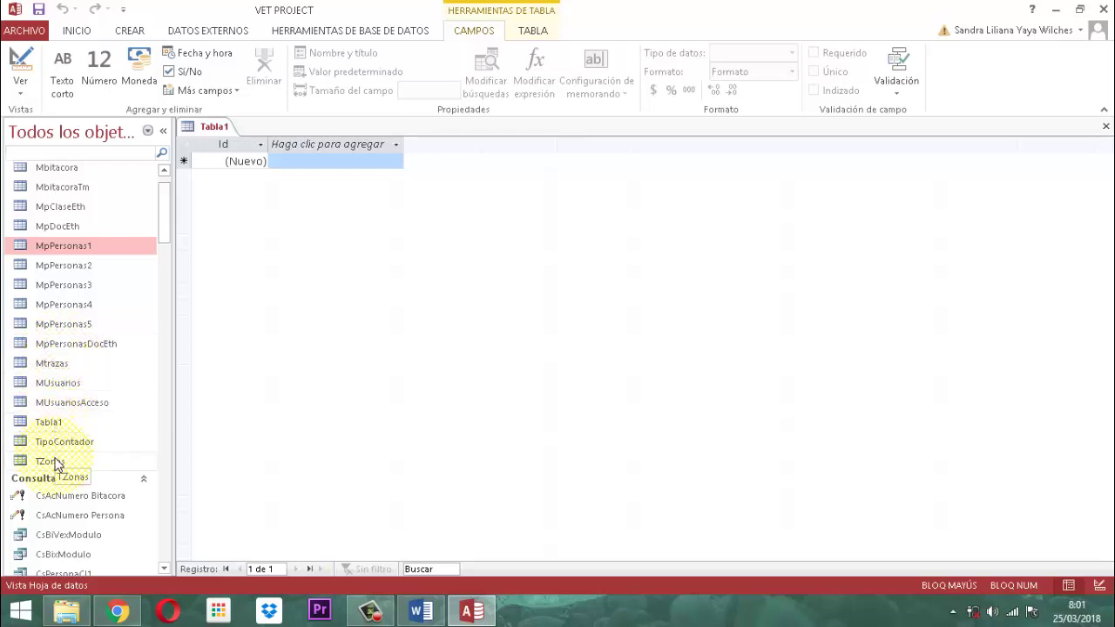
right_click(213, 128)
click(257, 138)
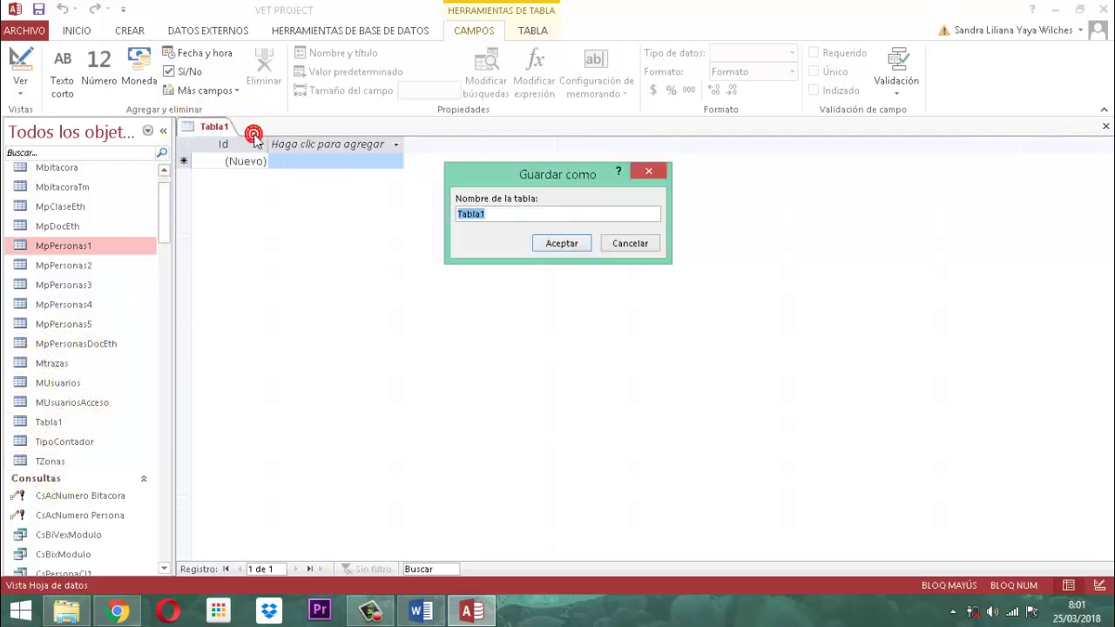
text(m)
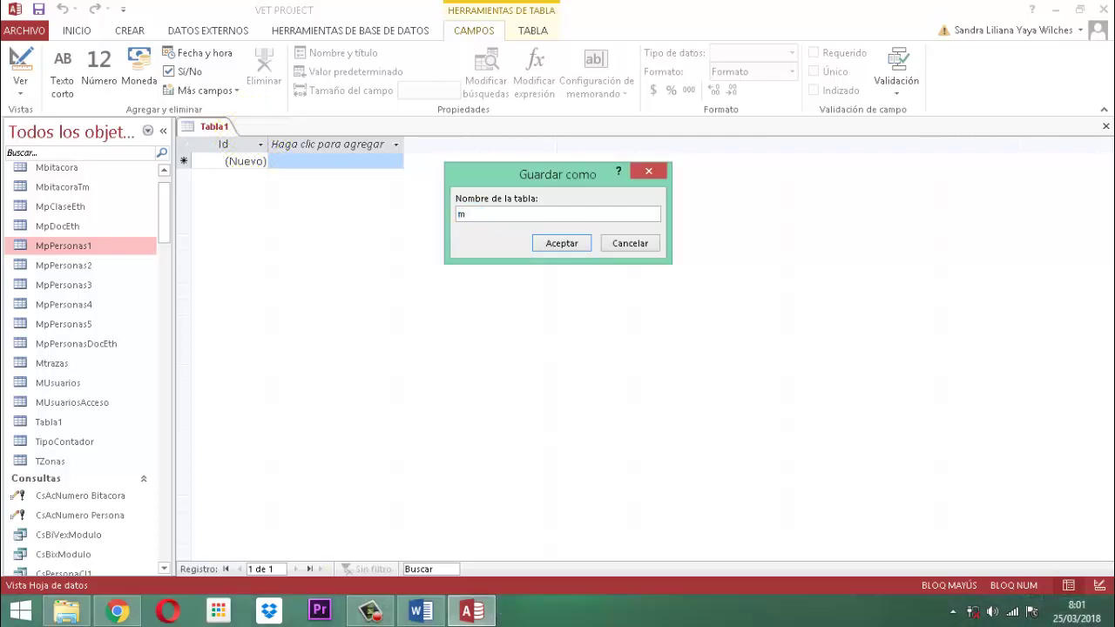
key(BackSpace)
text(M)
key(Caps_Lock)
text(mvobaja)
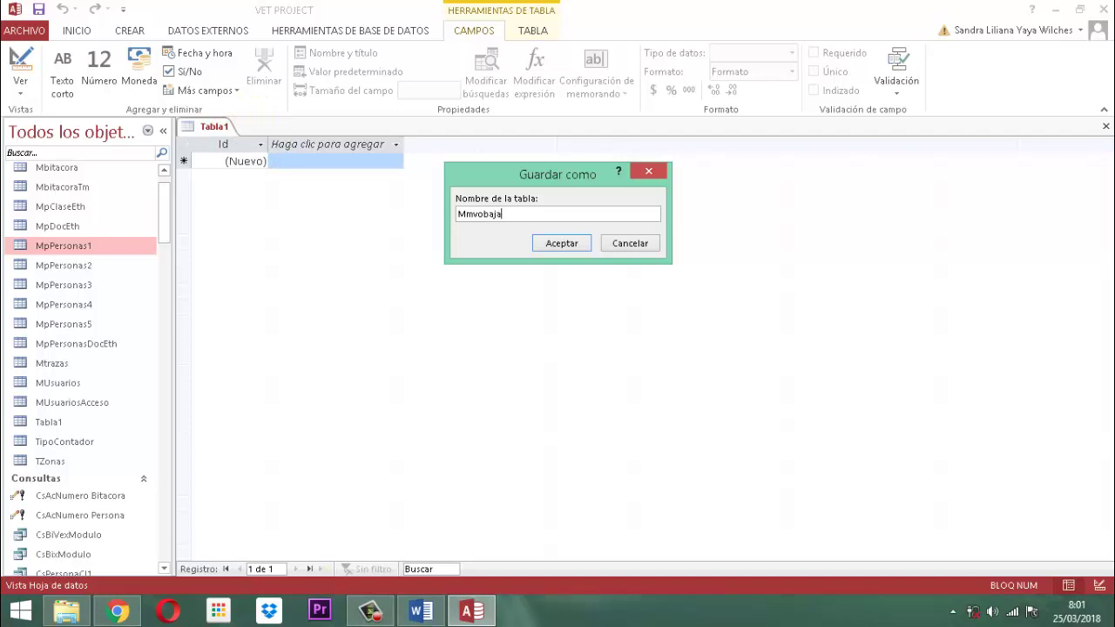
click(557, 243)
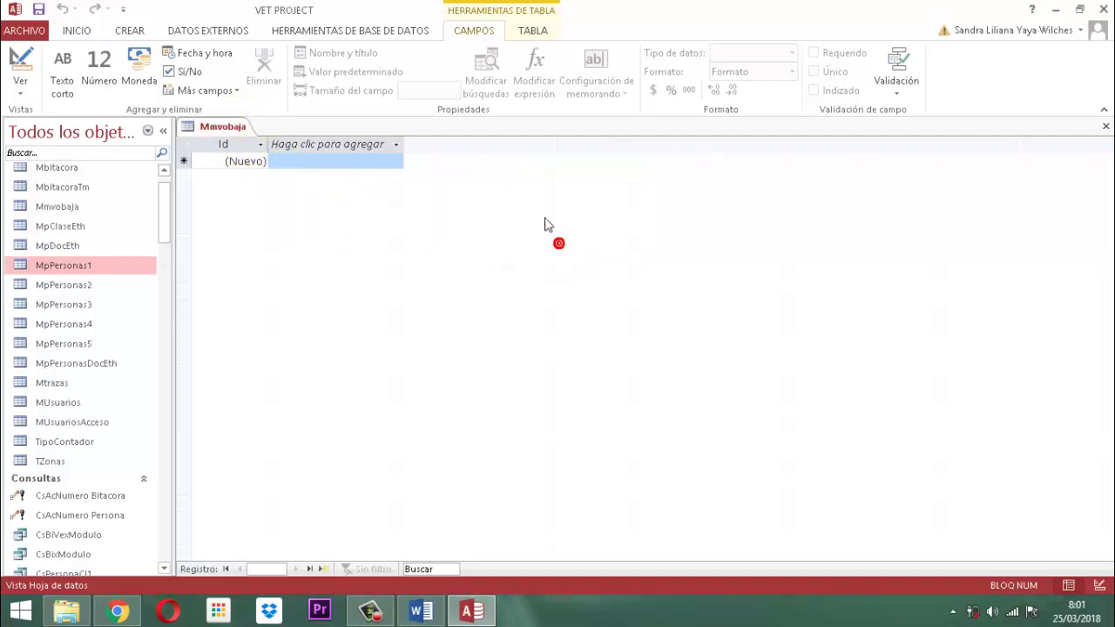
In Mmvobaja's design, define an item field of type Texto corto with no primary key.
right_click(228, 129)
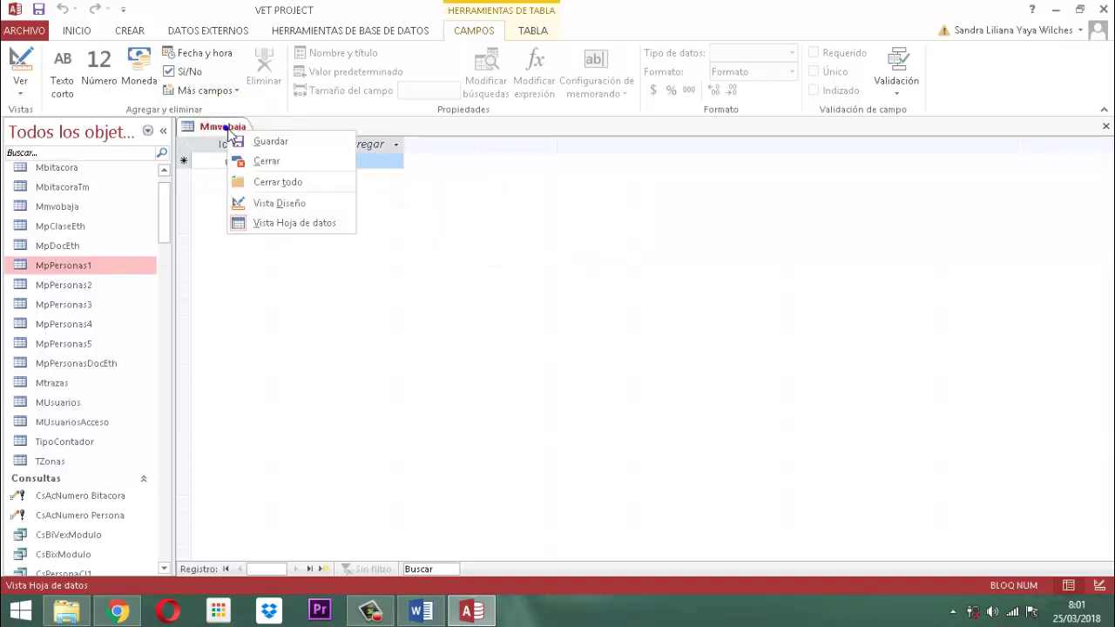
click(272, 204)
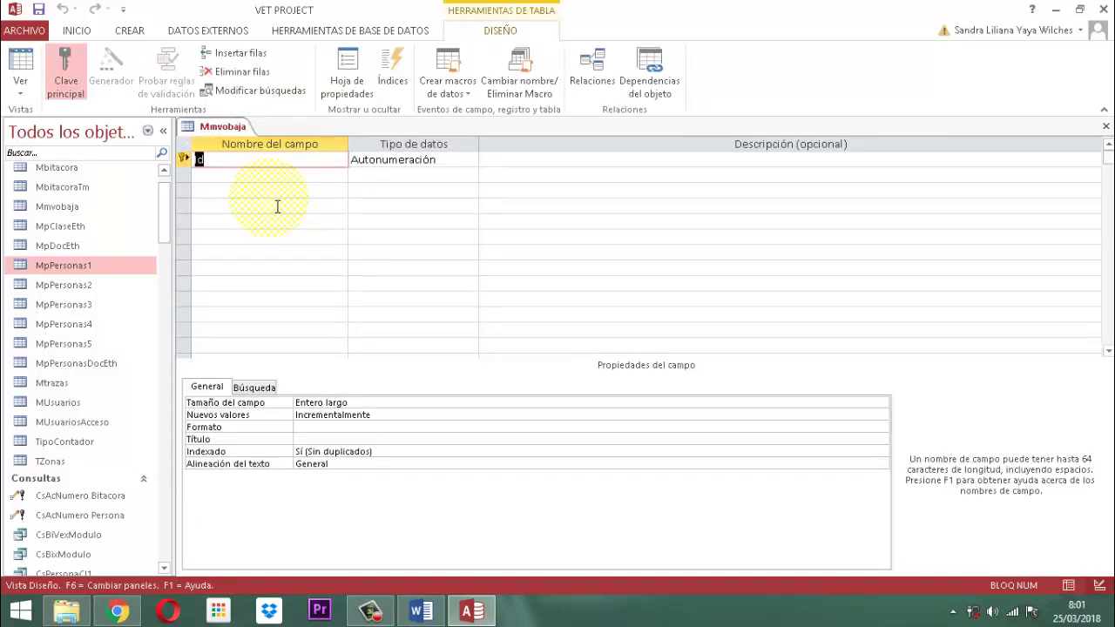
text(item)
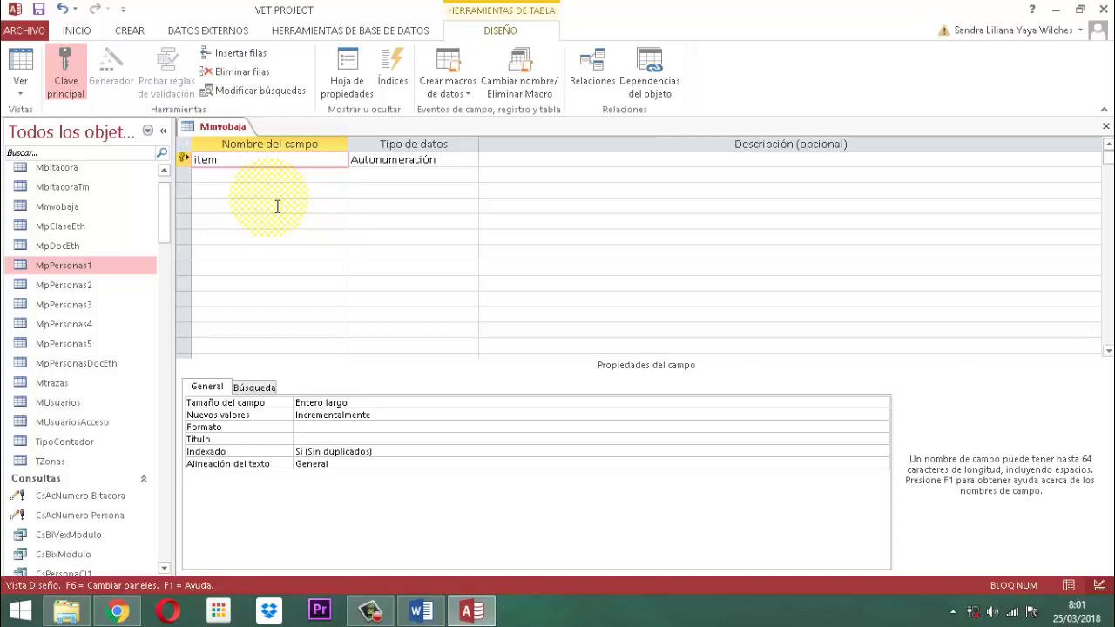
key(Tab)
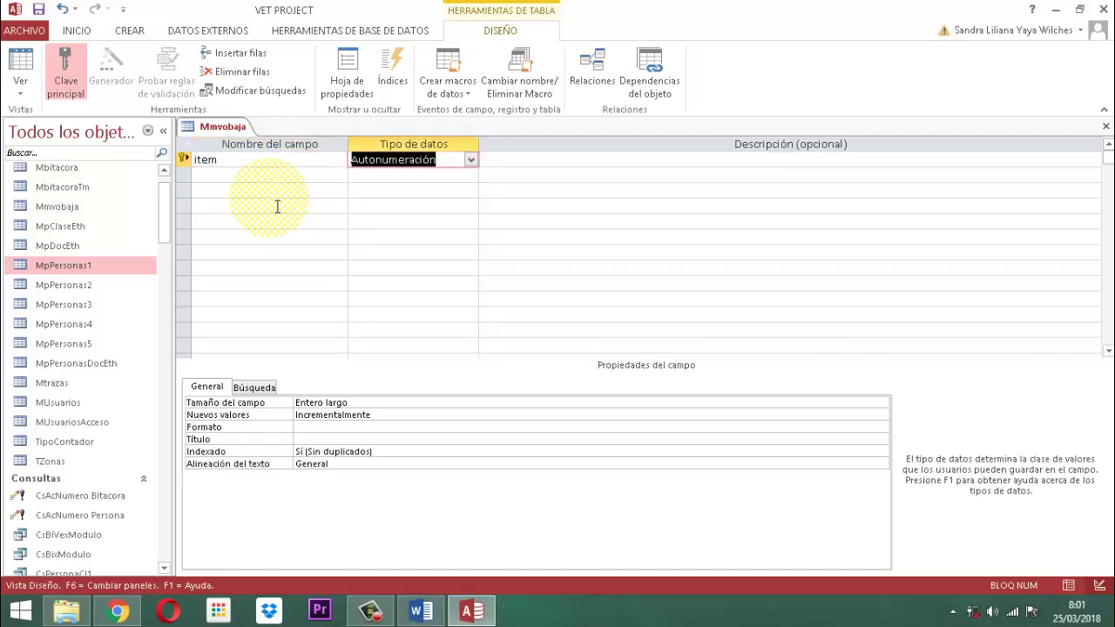
text(texto corto)
key(Tab)
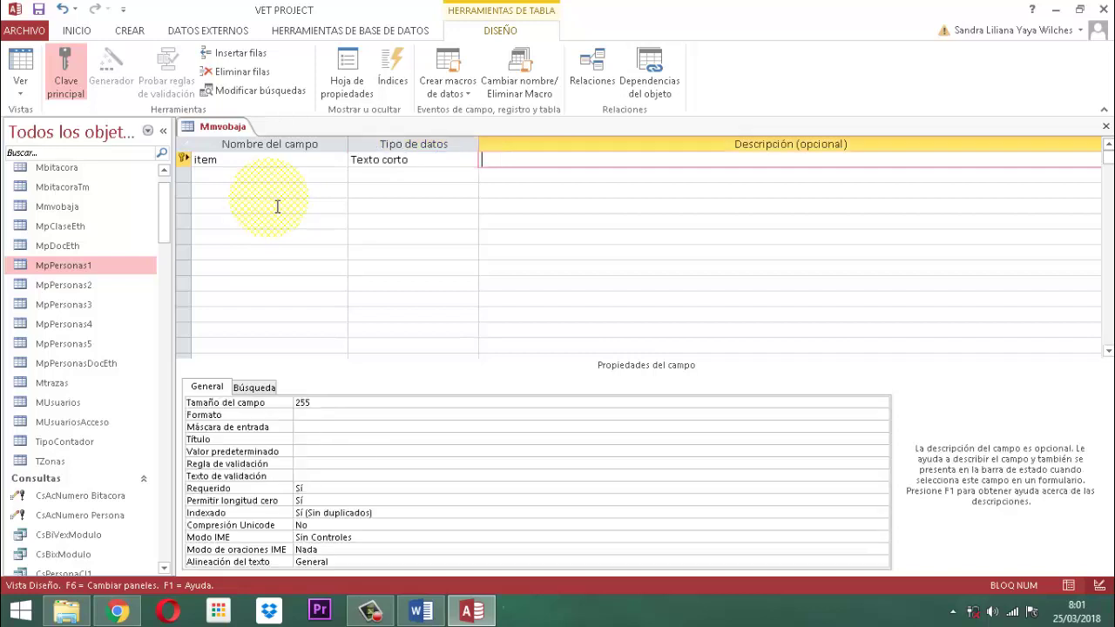
click(66, 83)
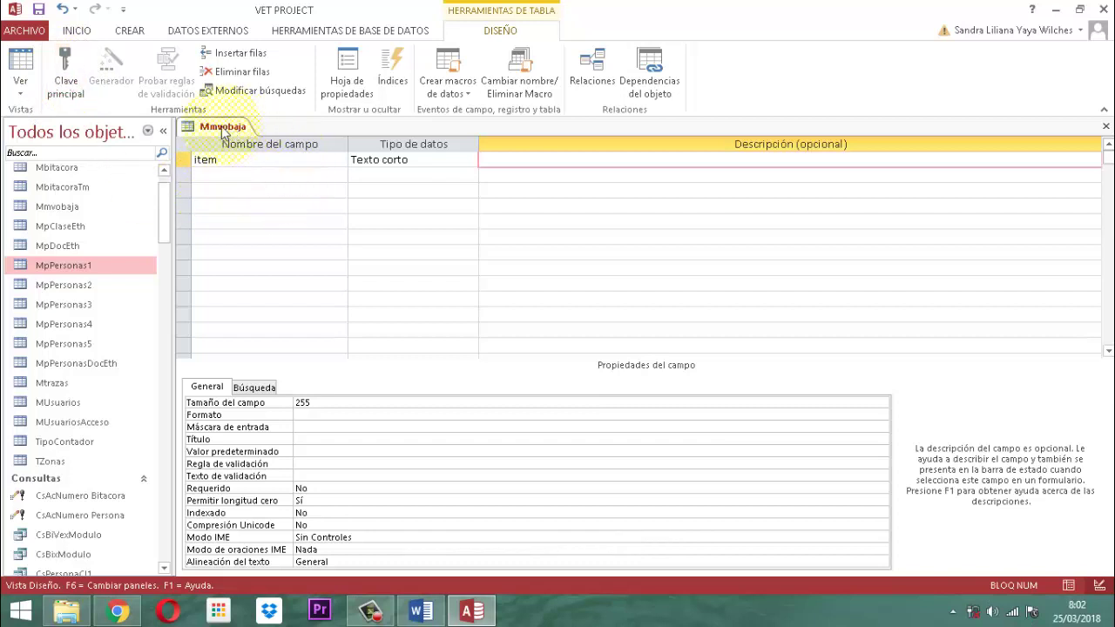
Set the item field's size to 50 and its format to >@.
click(315, 406)
click(261, 405)
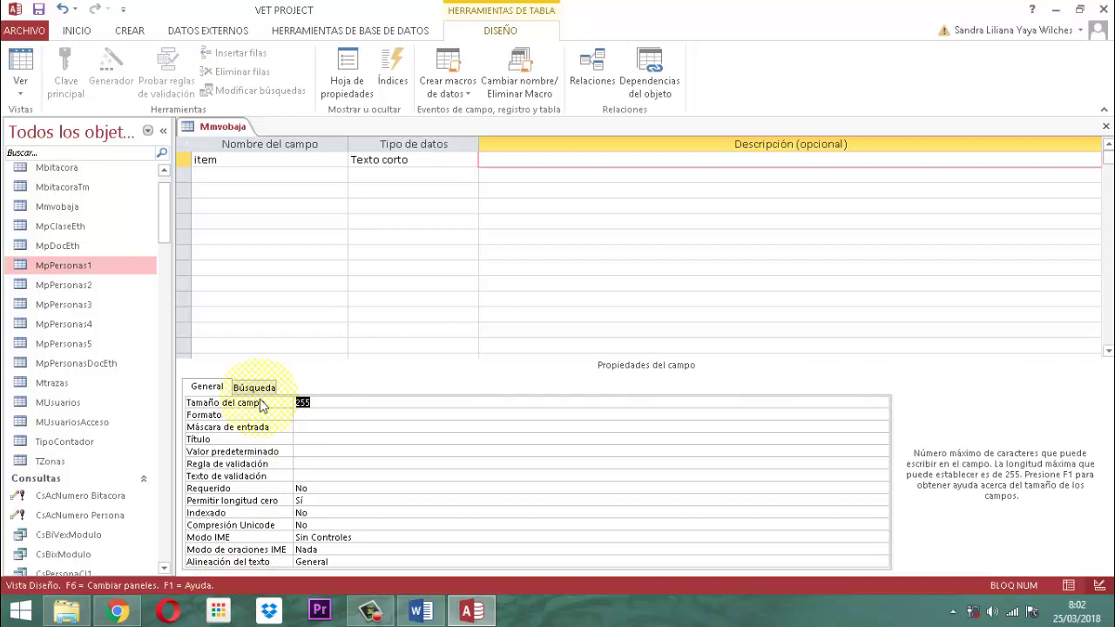
text(50)
key(Return)
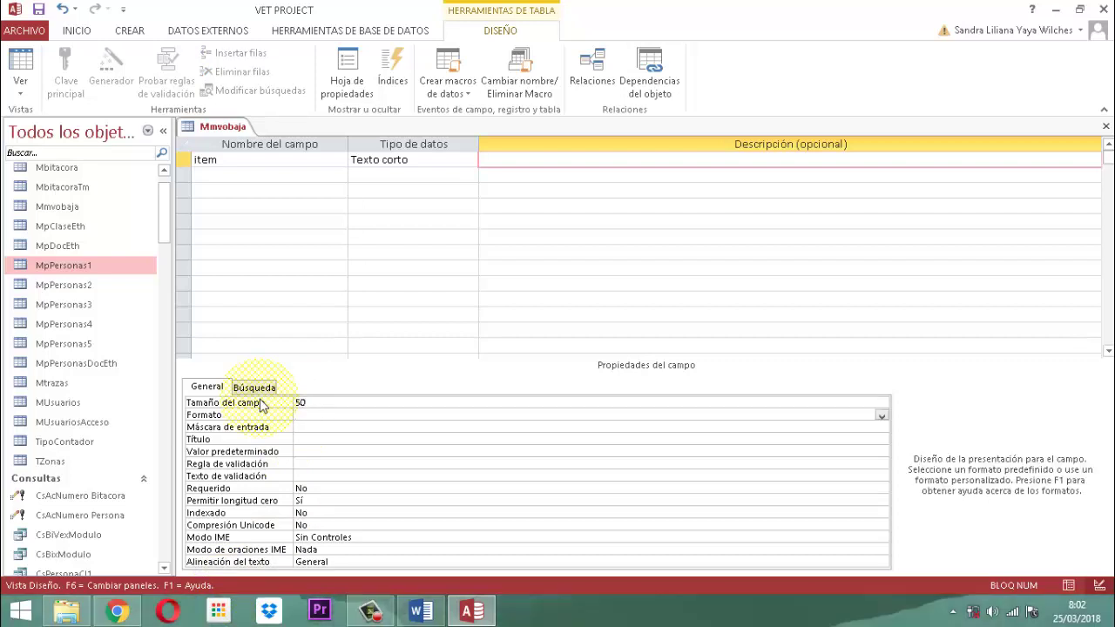
text(>@)
key(Return)
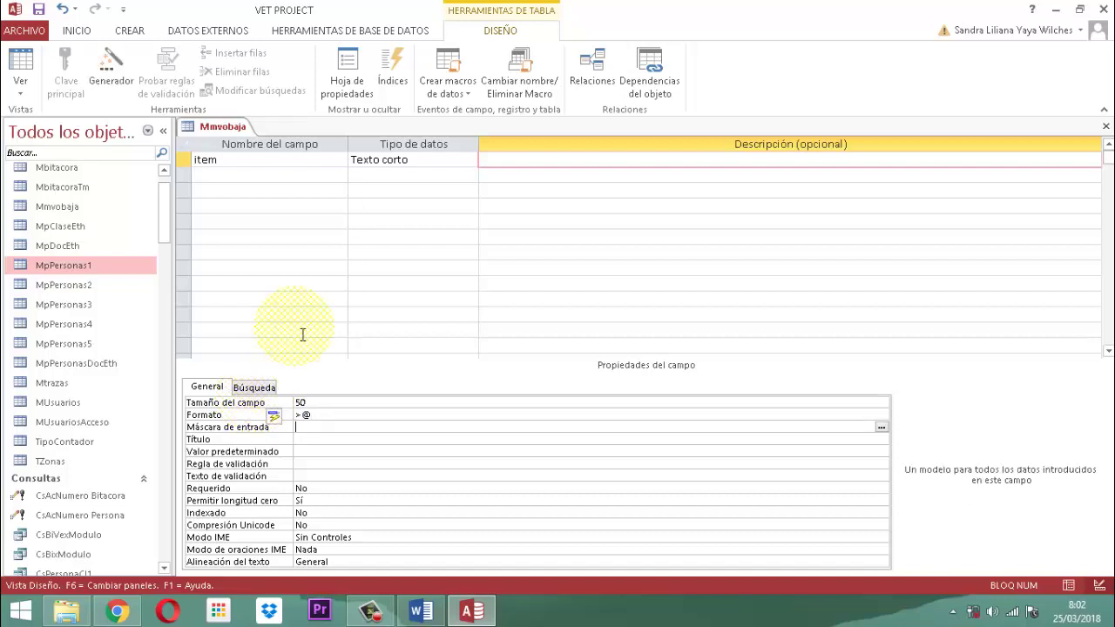
Switch the Mmvobaja table from Design view to Vista Hoja de datos.
right_click(215, 131)
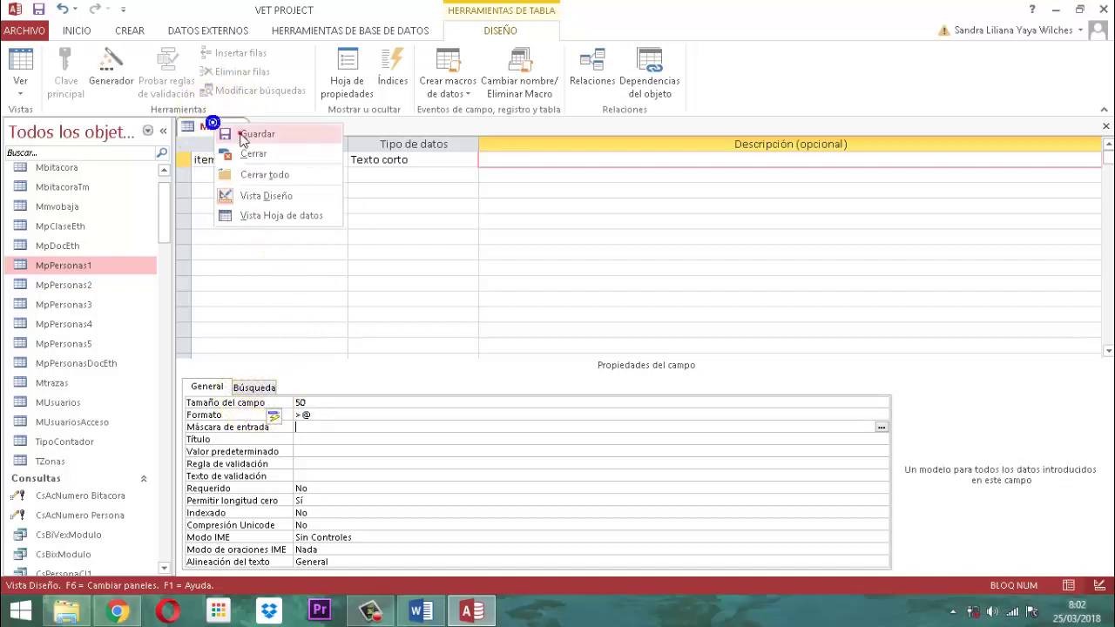
click(218, 126)
right_click(230, 131)
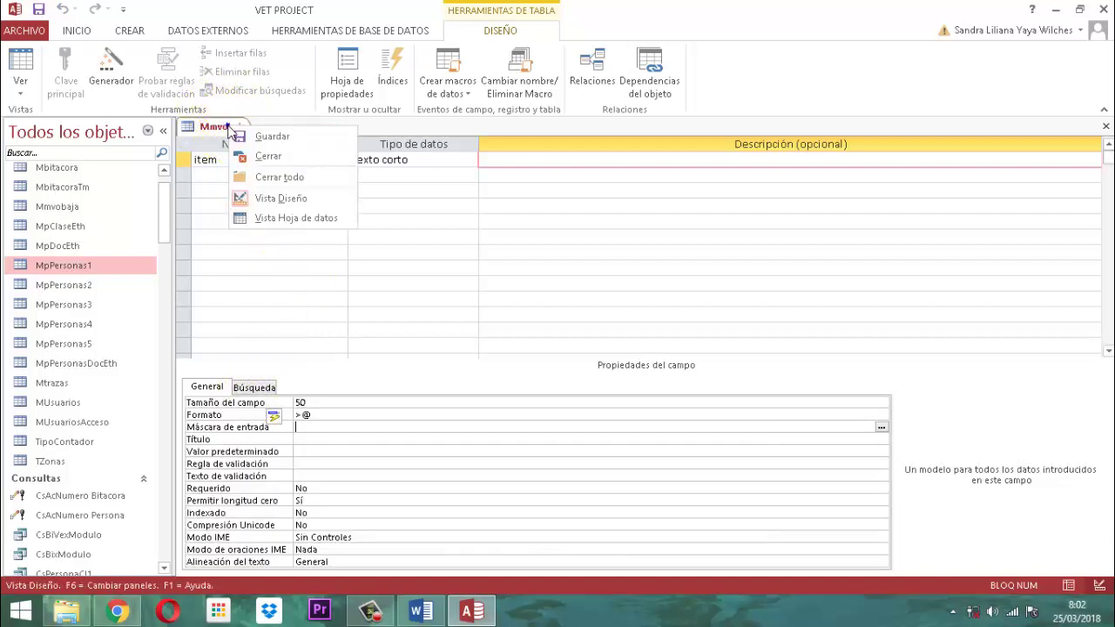
click(294, 219)
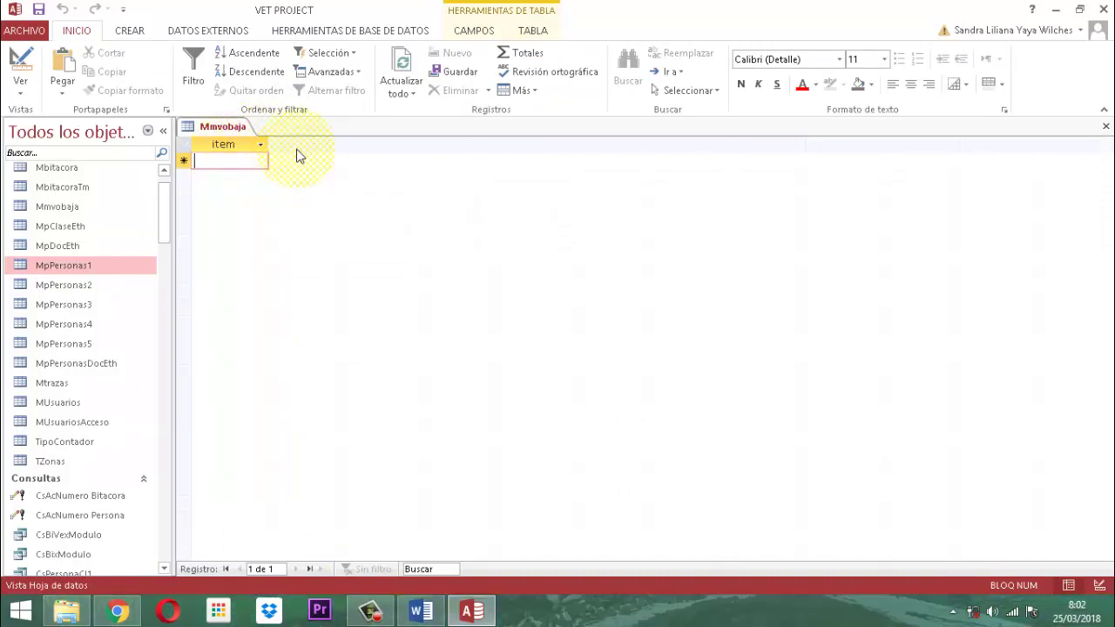
Widen the item column and enter FALLECIMIENTO and TERMINACION CONTRATO as records.
drag(278, 151, 455, 150)
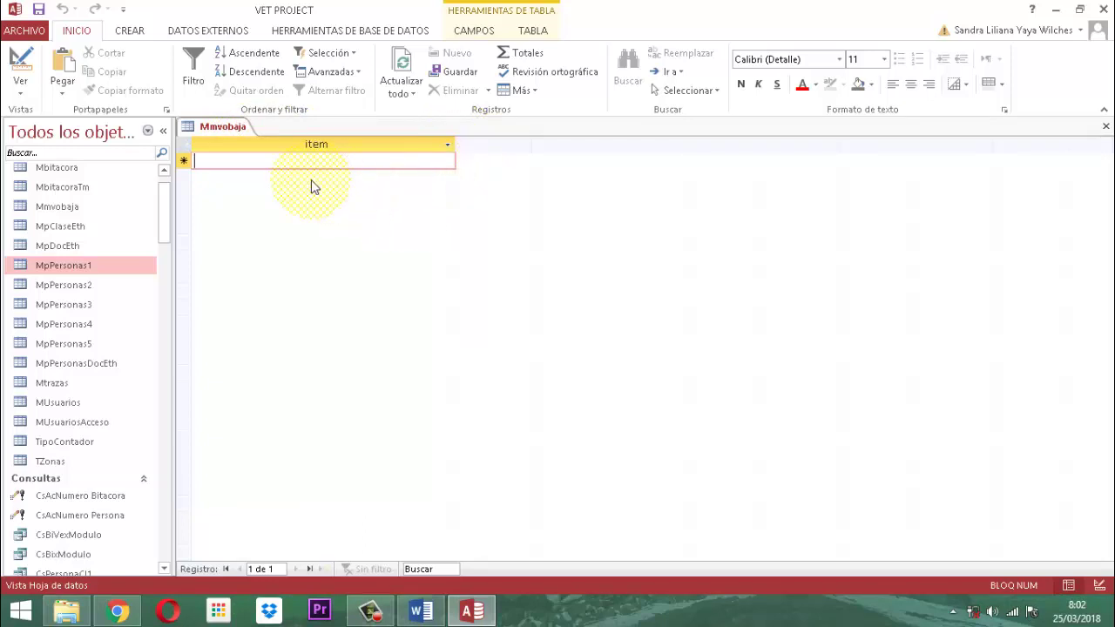
text(allecimiento)
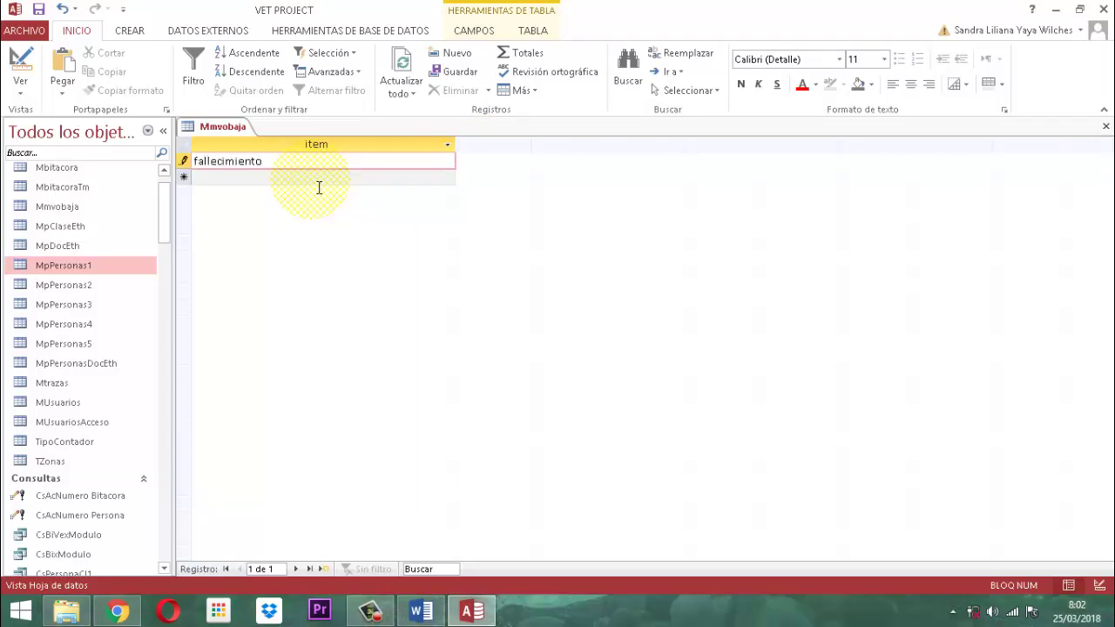
key(Return)
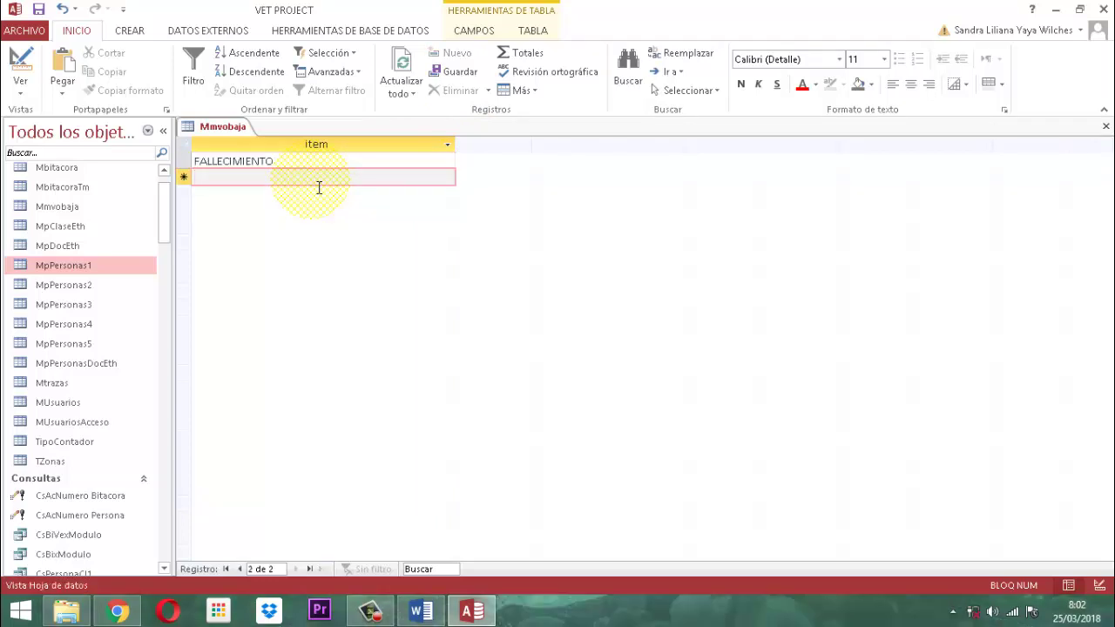
text(terminacio)
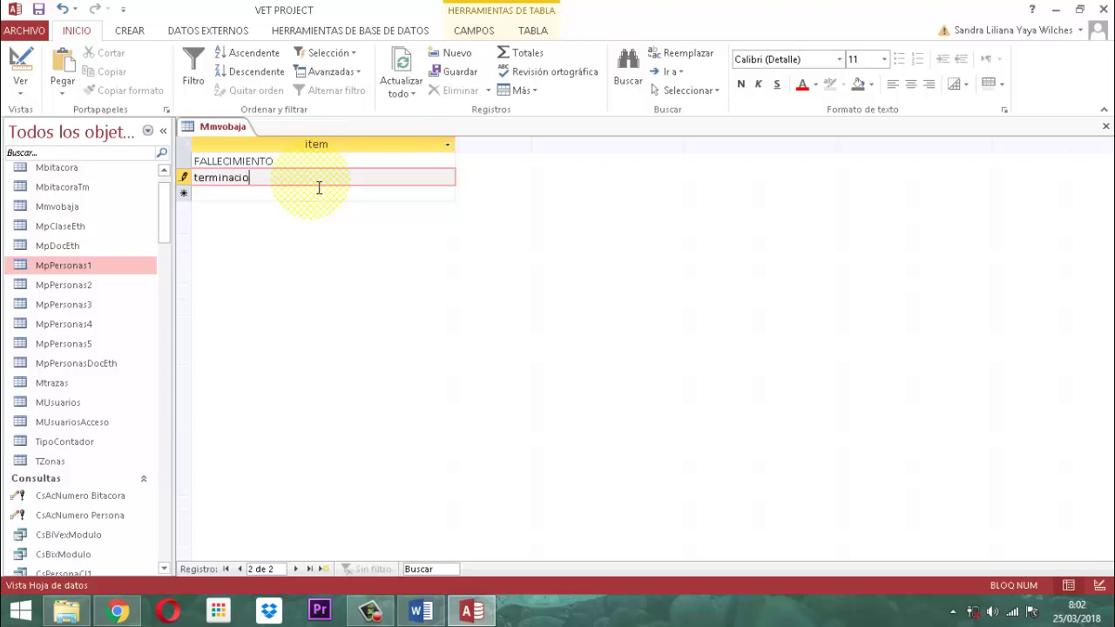
text(n contrato)
key(Return)
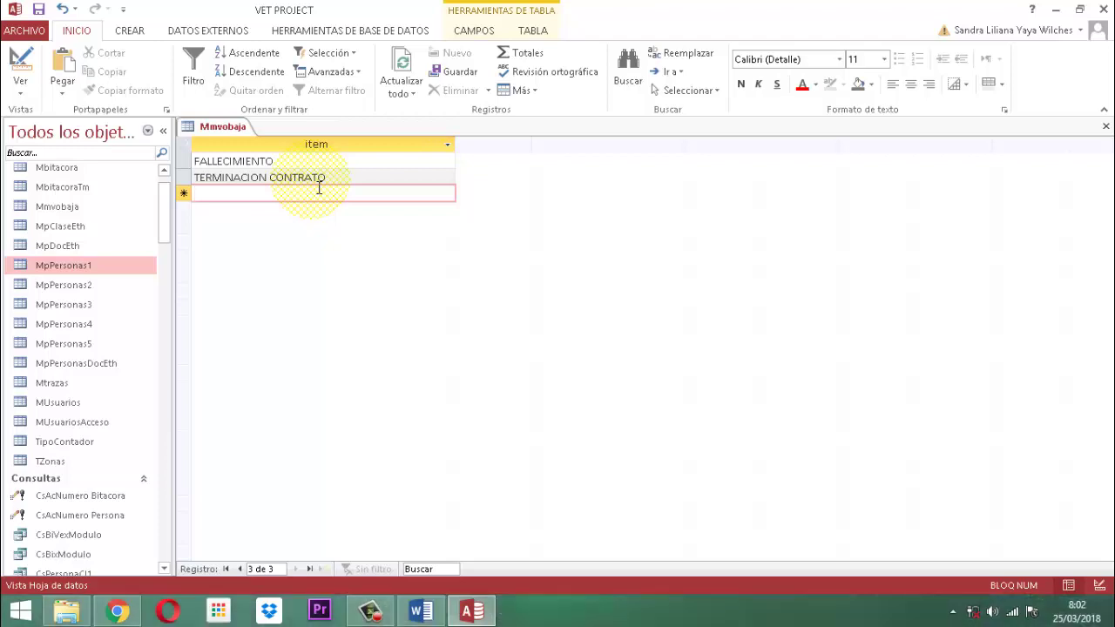
Add the records TERMINA VÍNCULO COMERCIAL and OTROS to the item list.
text(termina)
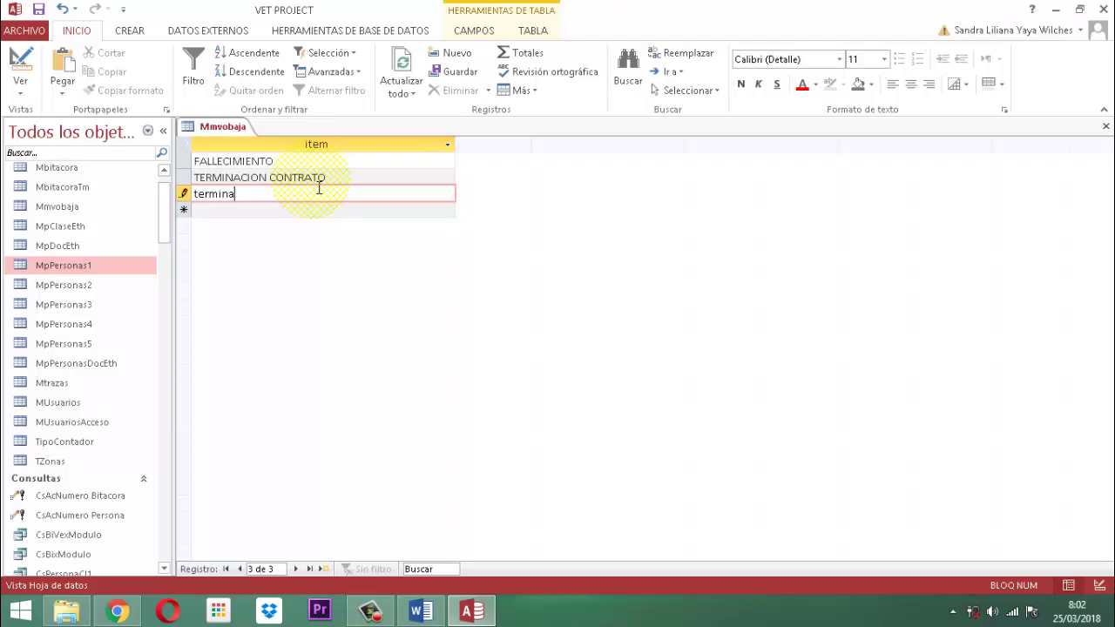
text( vinculo comercial)
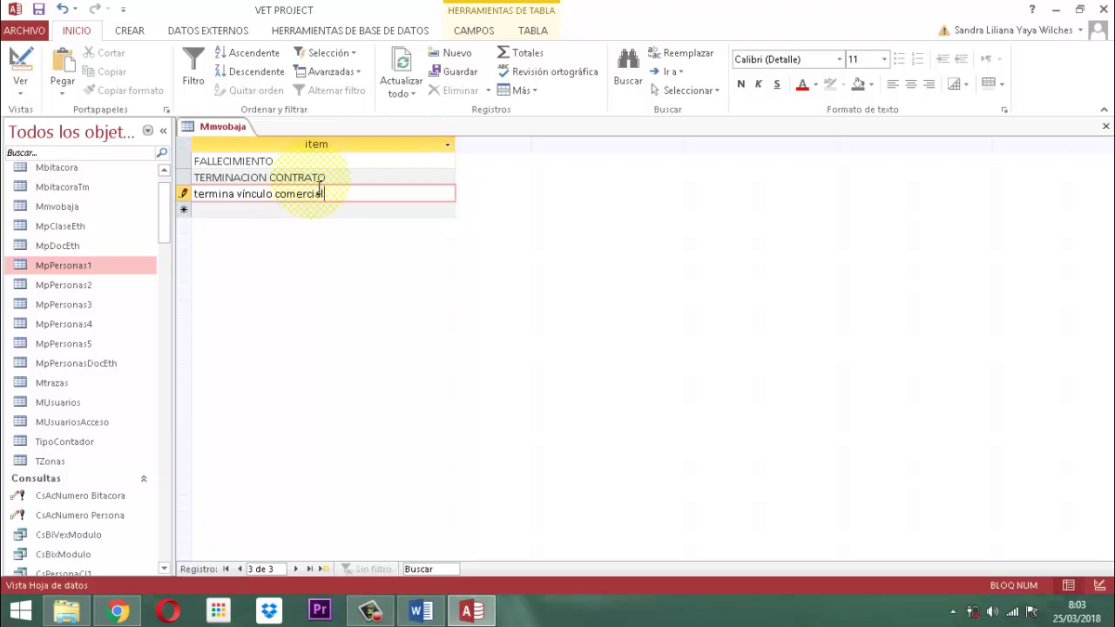
key(Return)
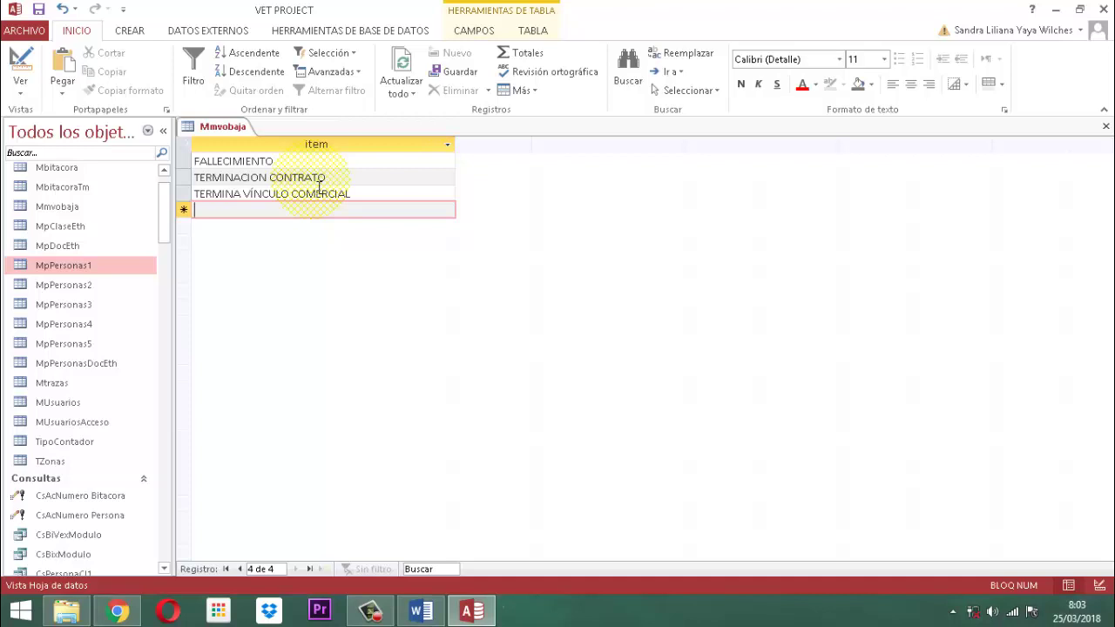
text(o)
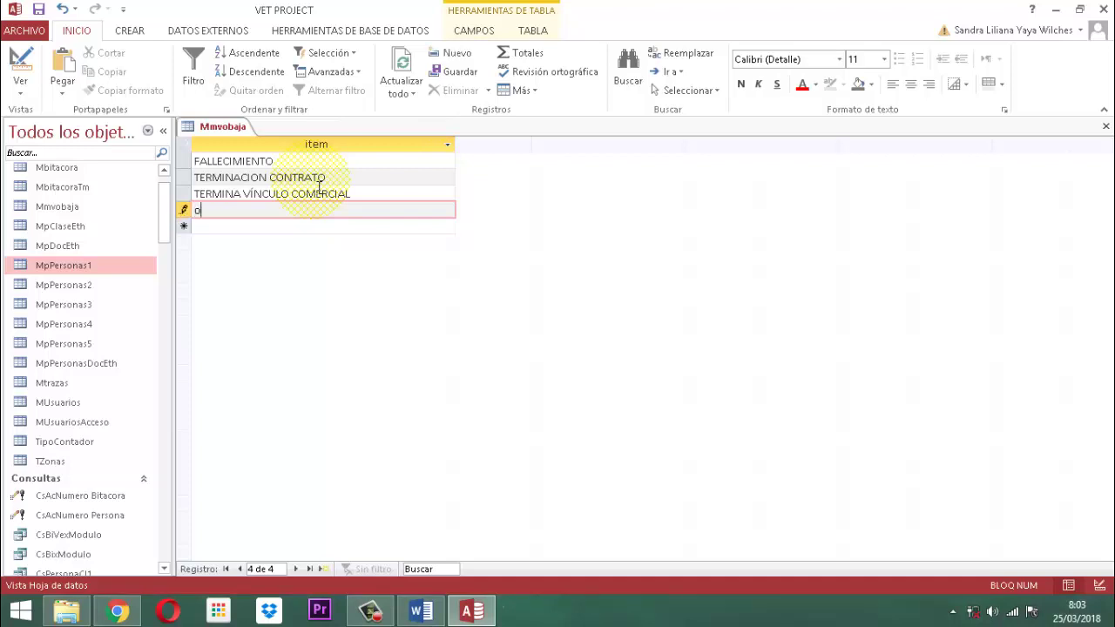
text(tr)
key(BackSpace)
text(t)
key(BackSpace)
key(BackSpace)
text(tros)
key(Return)
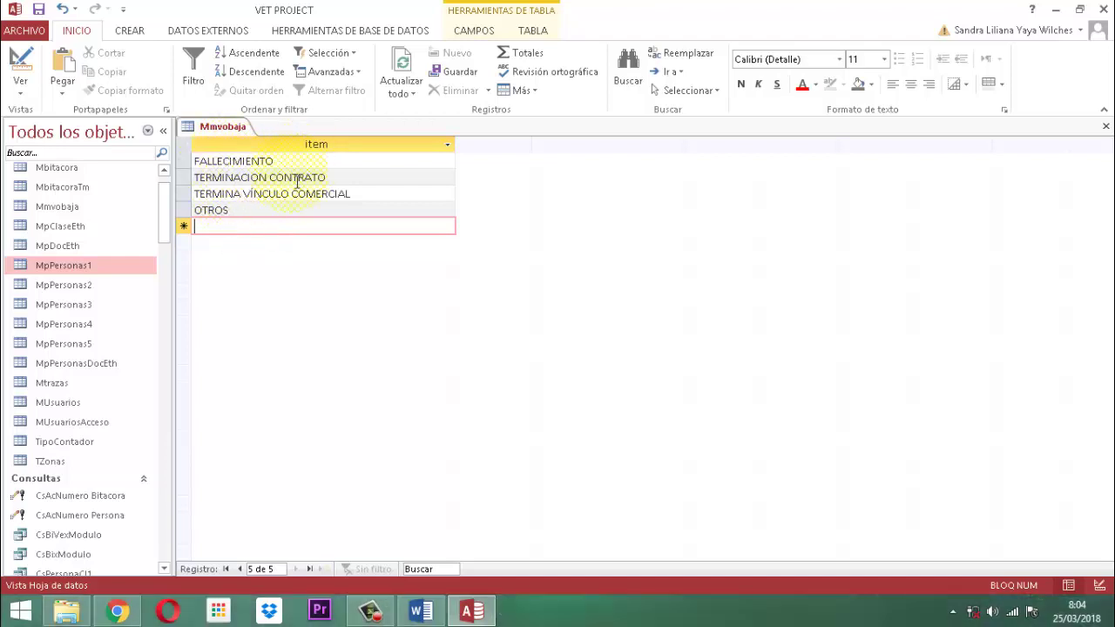
Save and close the Mmvobaja table.
right_click(223, 129)
click(258, 139)
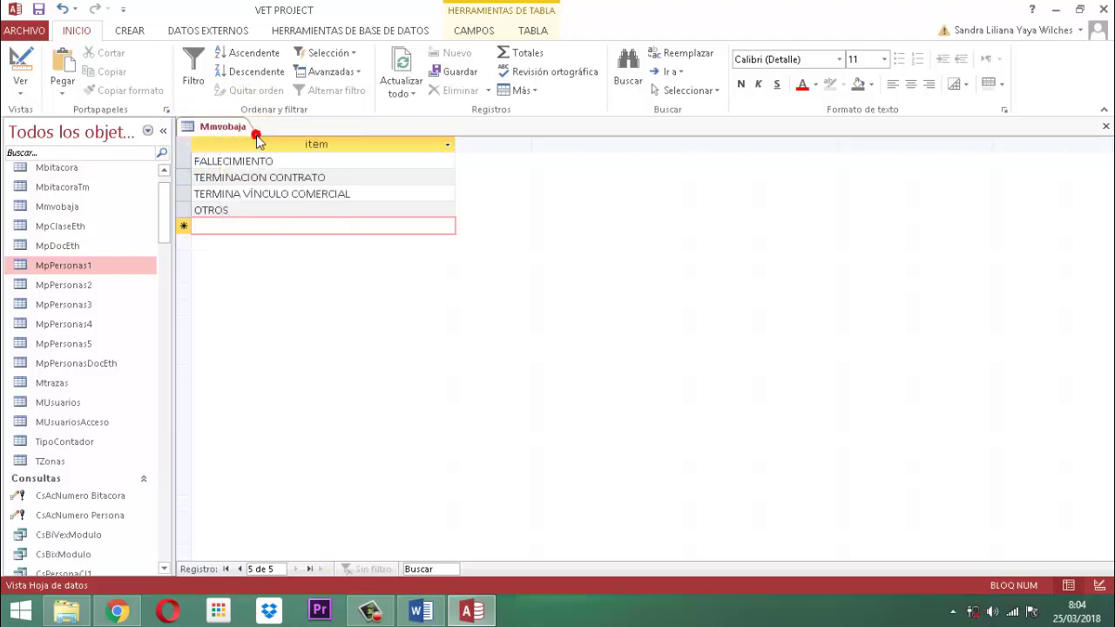
right_click(224, 128)
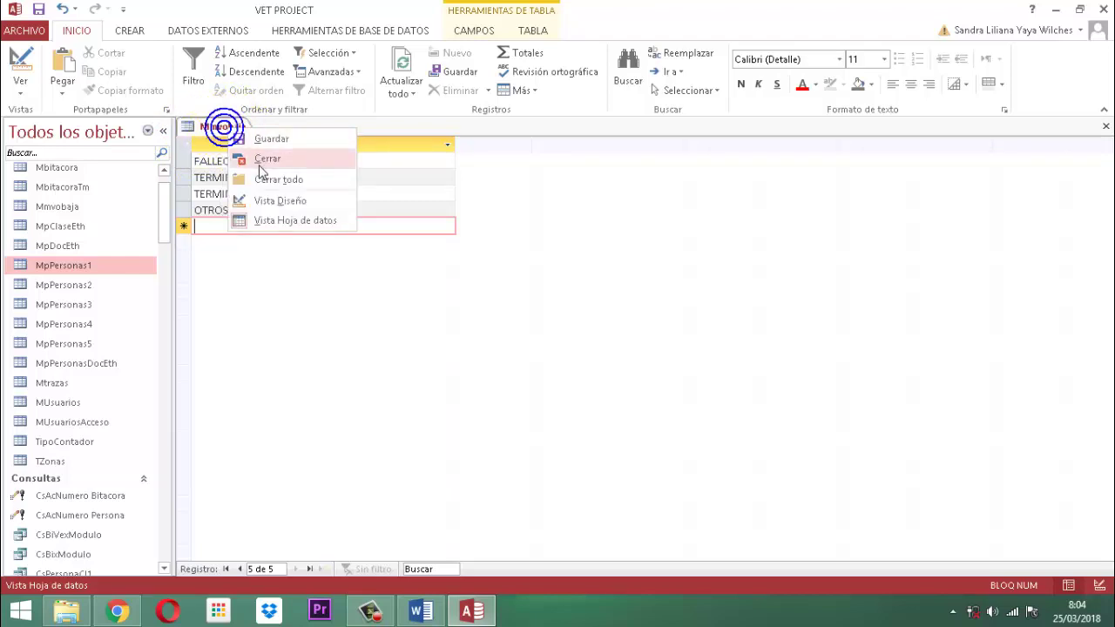
click(261, 162)
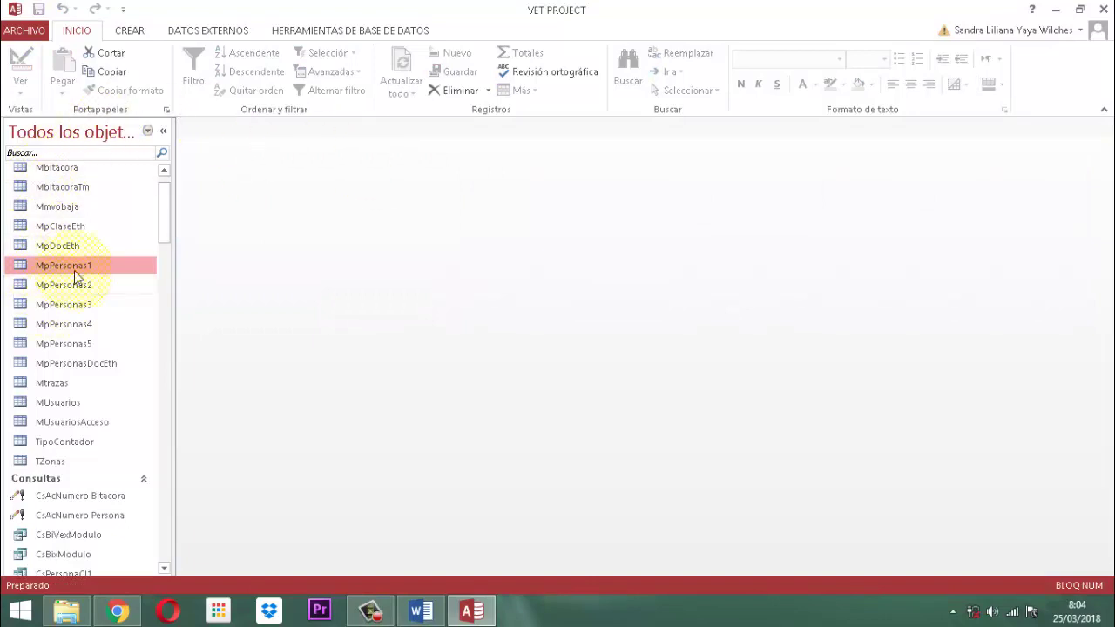
Filter the navigation pane by 'mpper' and open MpPersonas1 in Vista Diseño.
click(55, 152)
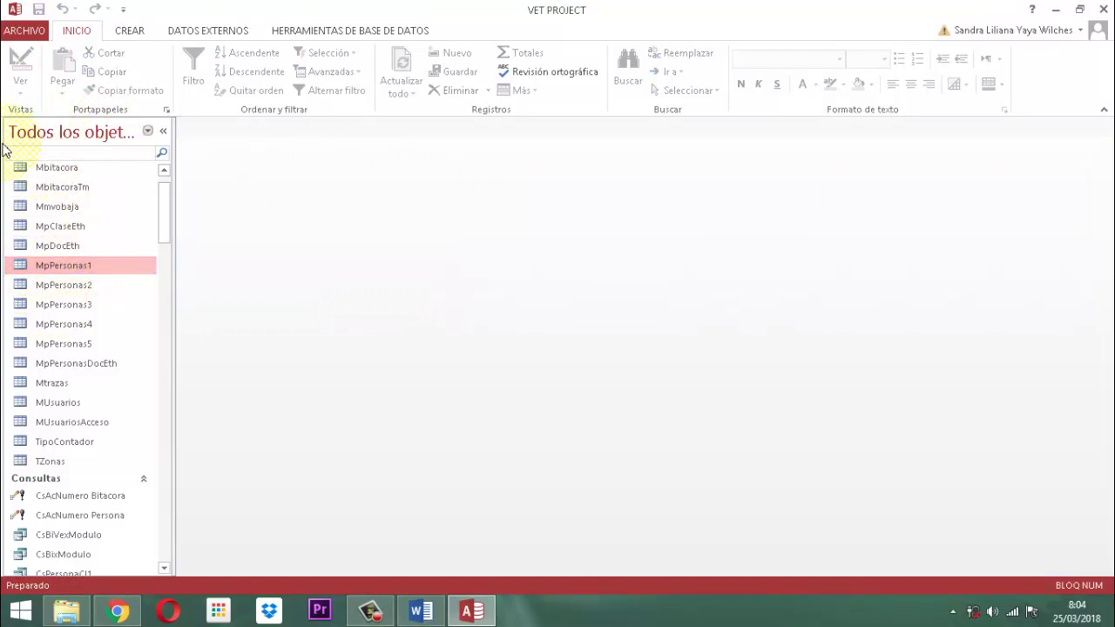
text(mpper)
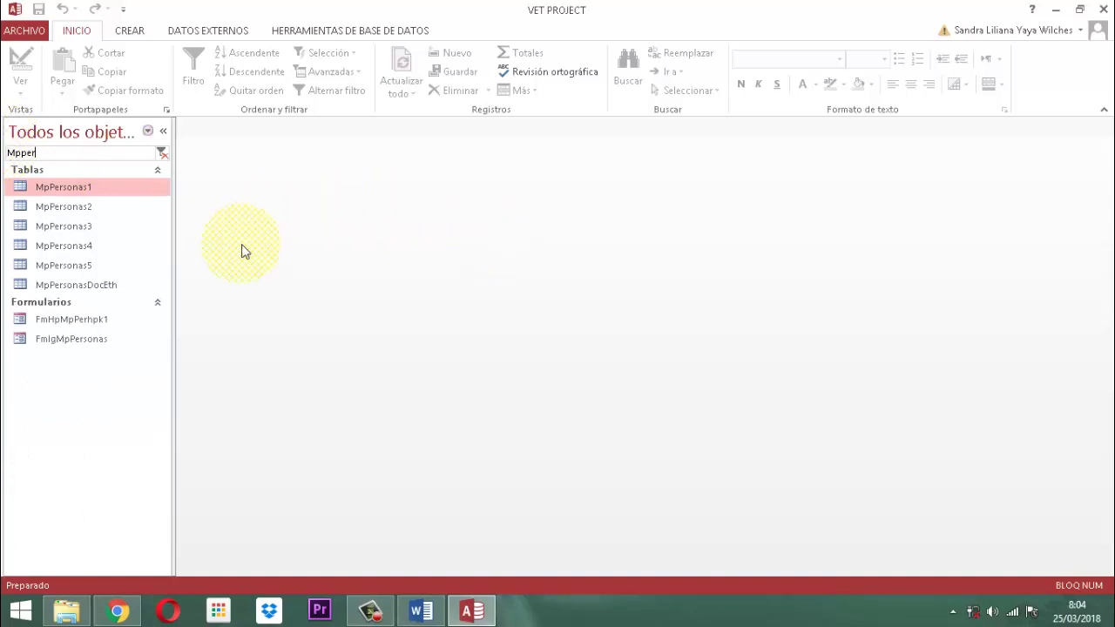
right_click(62, 189)
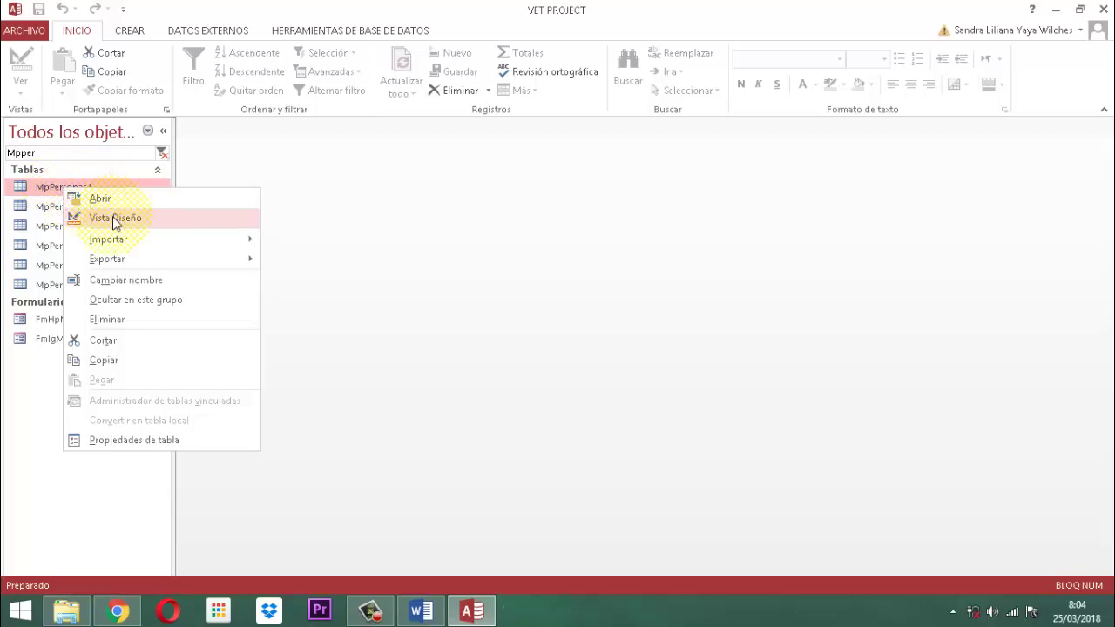
click(112, 217)
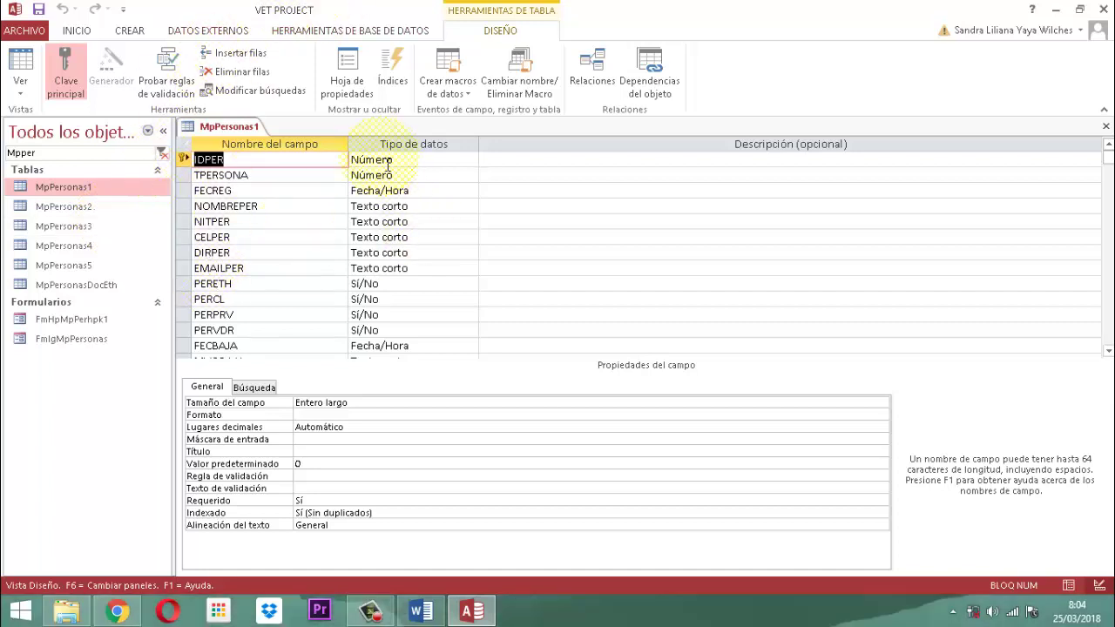
scroll(232, 318, down, 2)
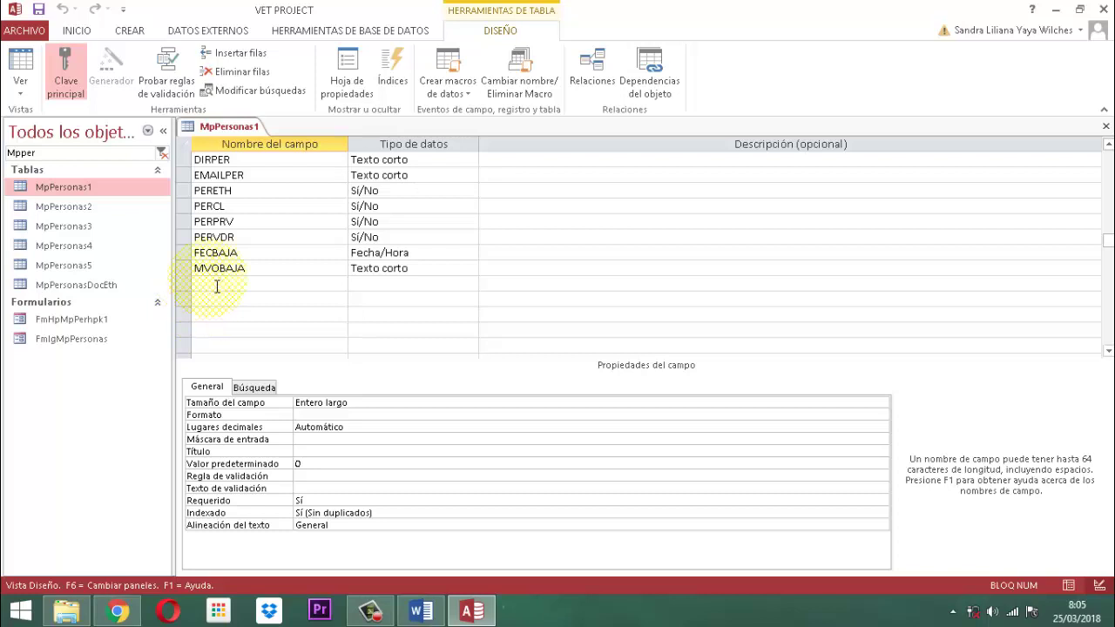
Add an IDUSUARIO field below MVOBAJA with data type Texto corto.
click(209, 288)
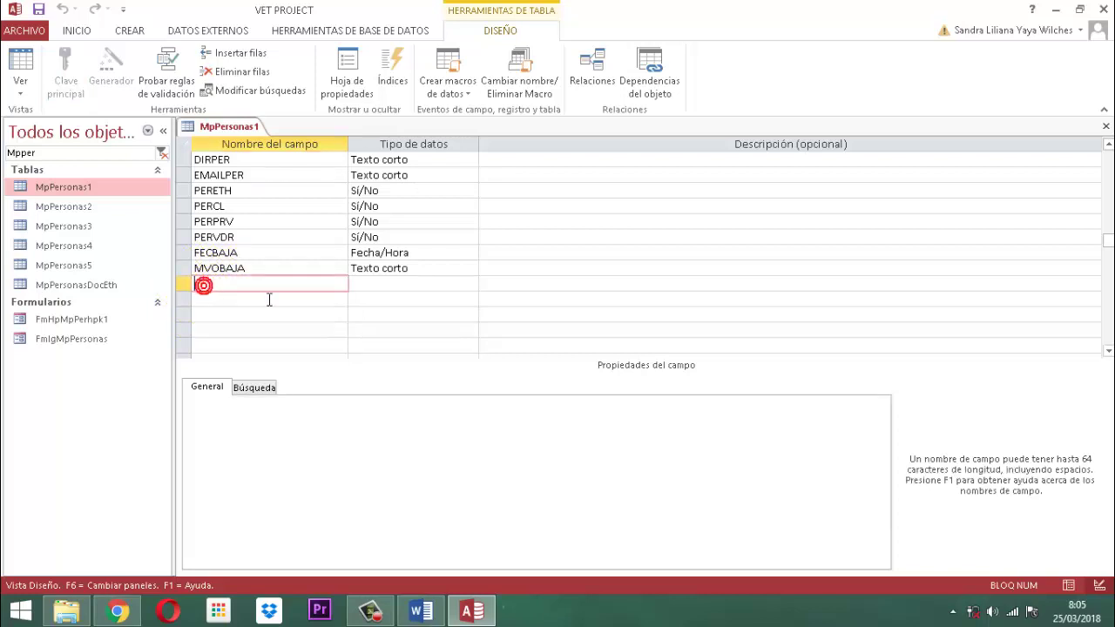
text(det)
key(BackSpace)
key(BackSpace)
key(BackSpace)
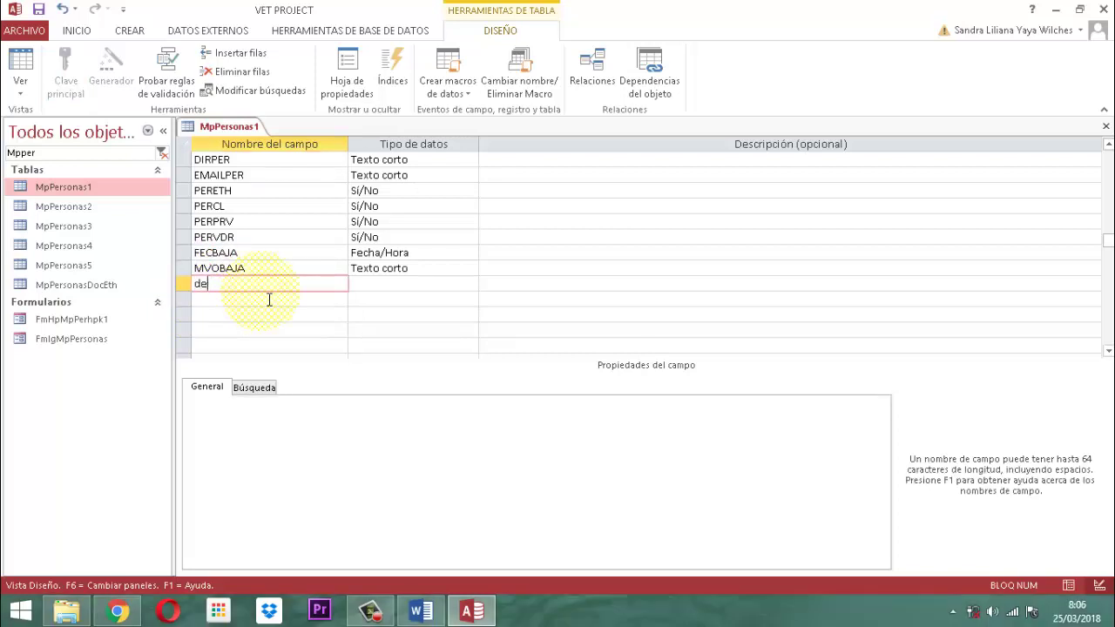
key(Caps_Lock)
text(CDU)
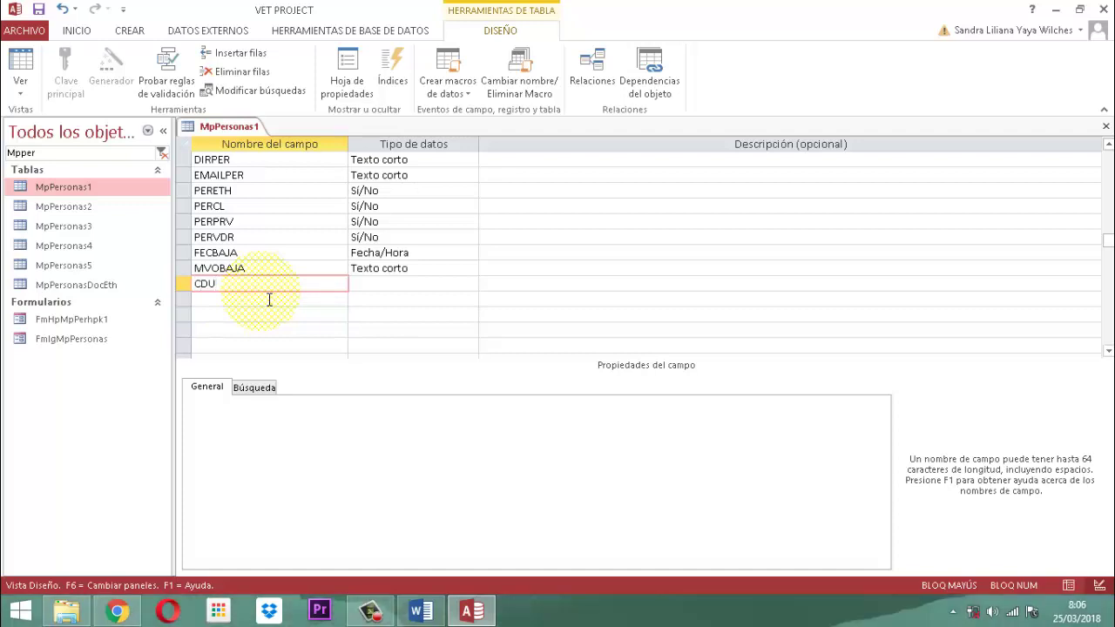
key(BackSpace)
key(BackSpace)
key(BackSpace)
text(IDUSUARIO)
key(Tab)
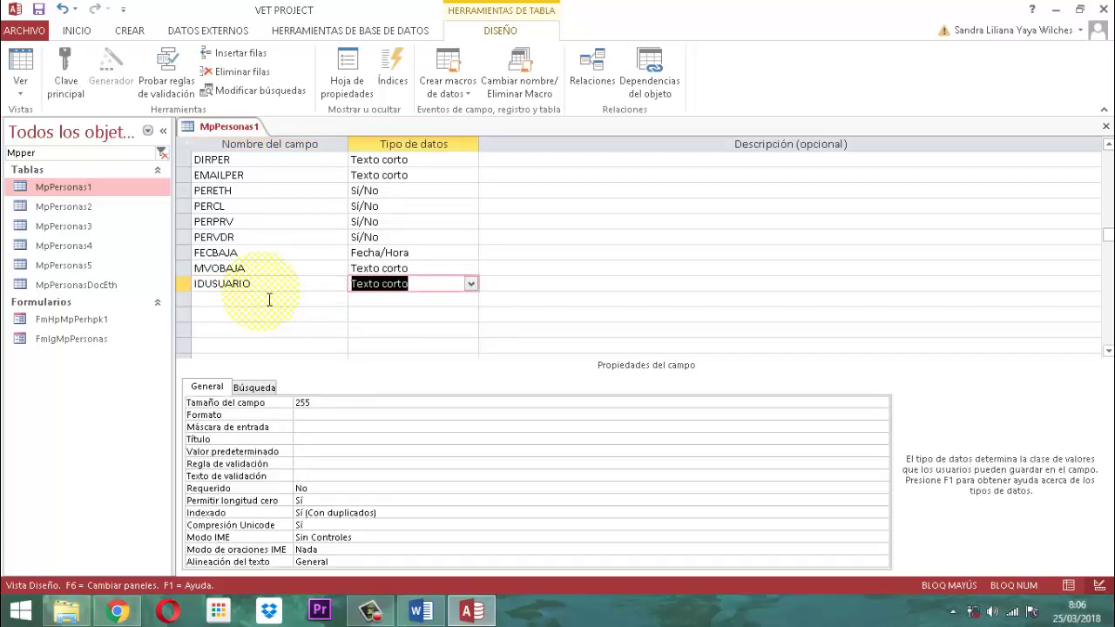
text(Número)
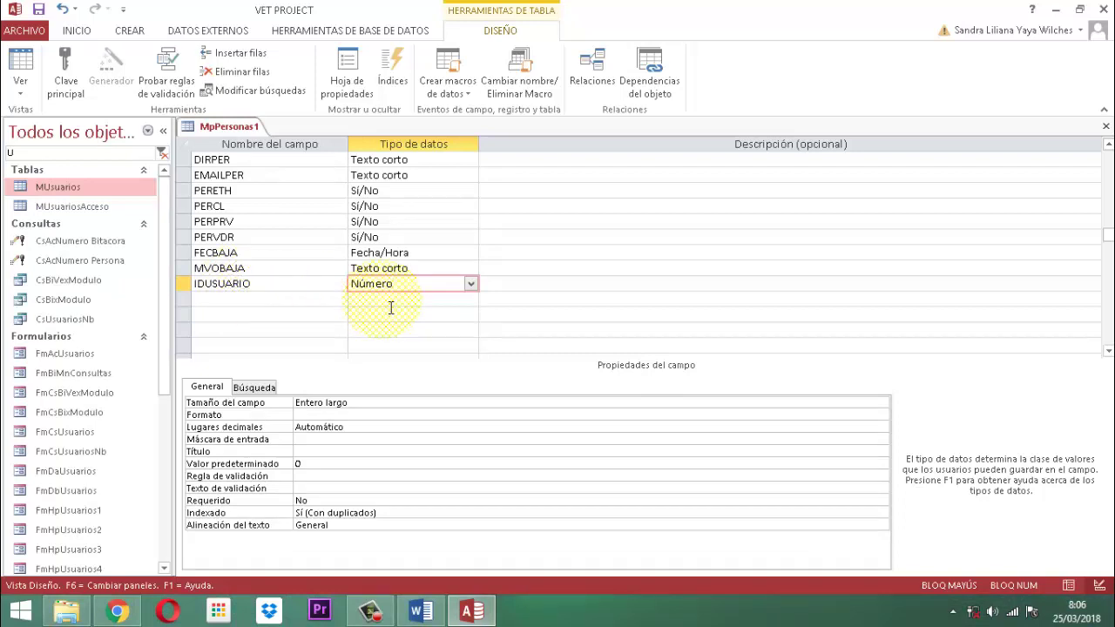
drag(423, 288, 349, 294)
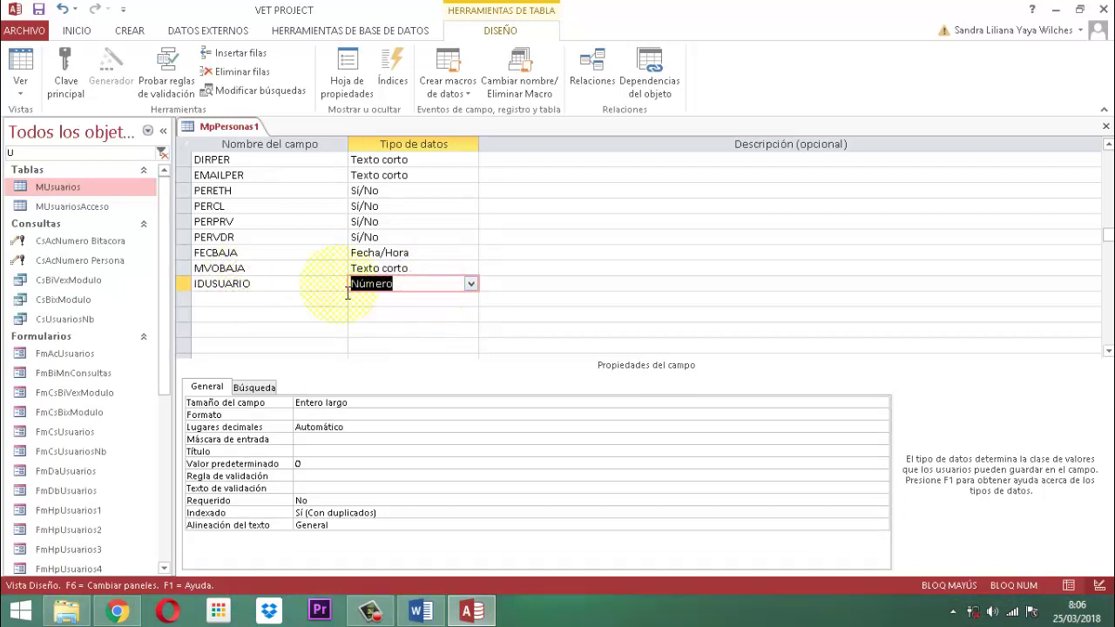
text(Texto cort)
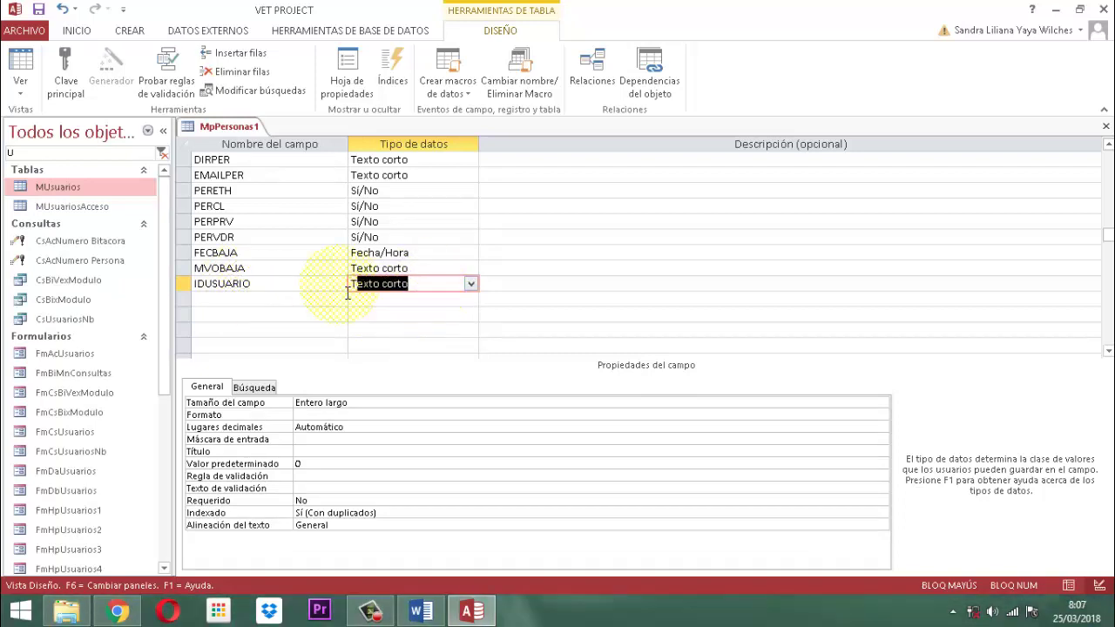
key(Tab)
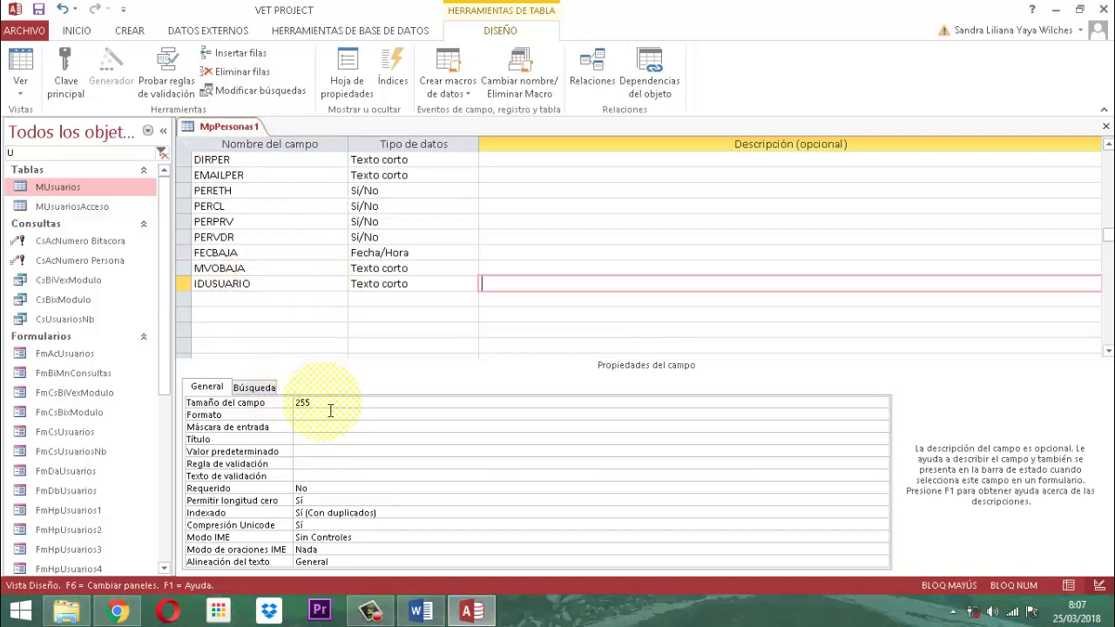
Set the IDUSUARIO field size to 15.
drag(330, 409, 299, 400)
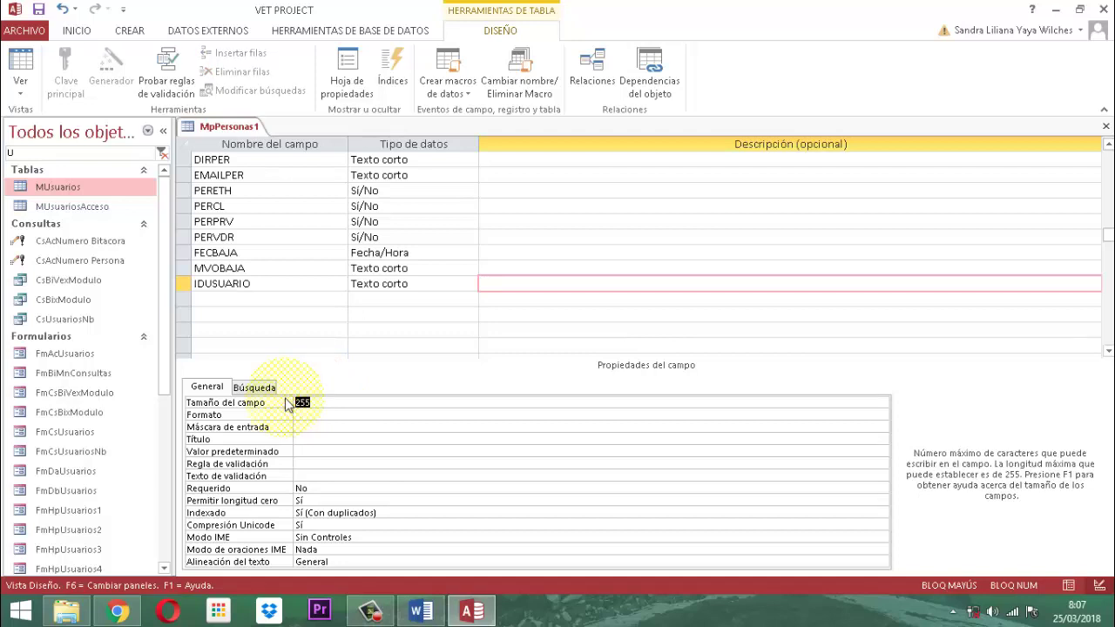
text(15)
key(Return)
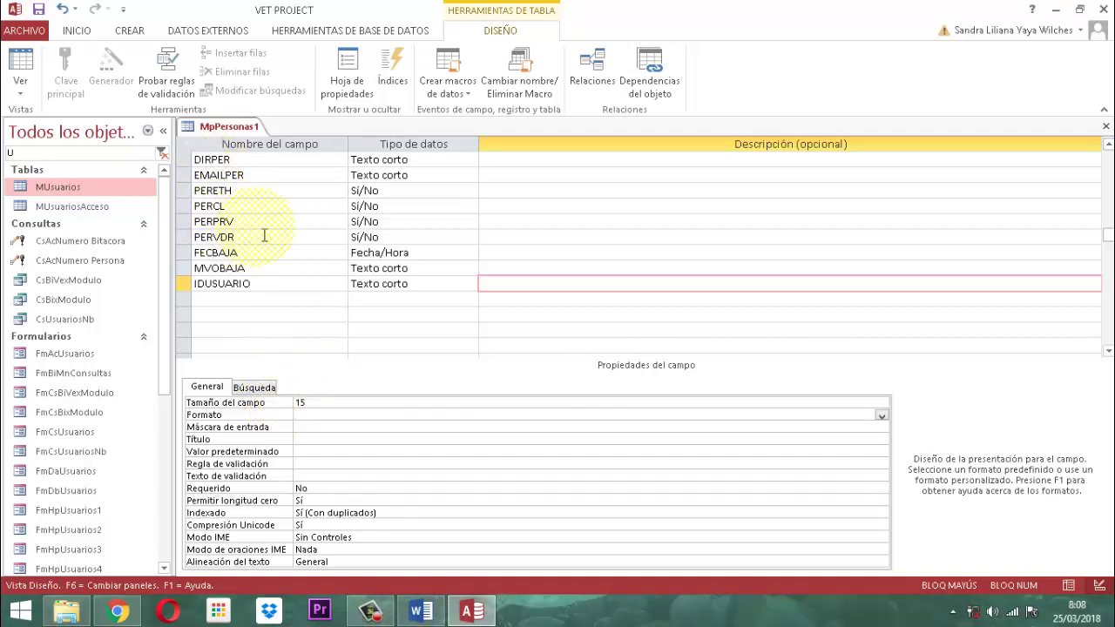
right_click(224, 128)
Close the MpPersonas1 design, keeping its changes.
click(226, 128)
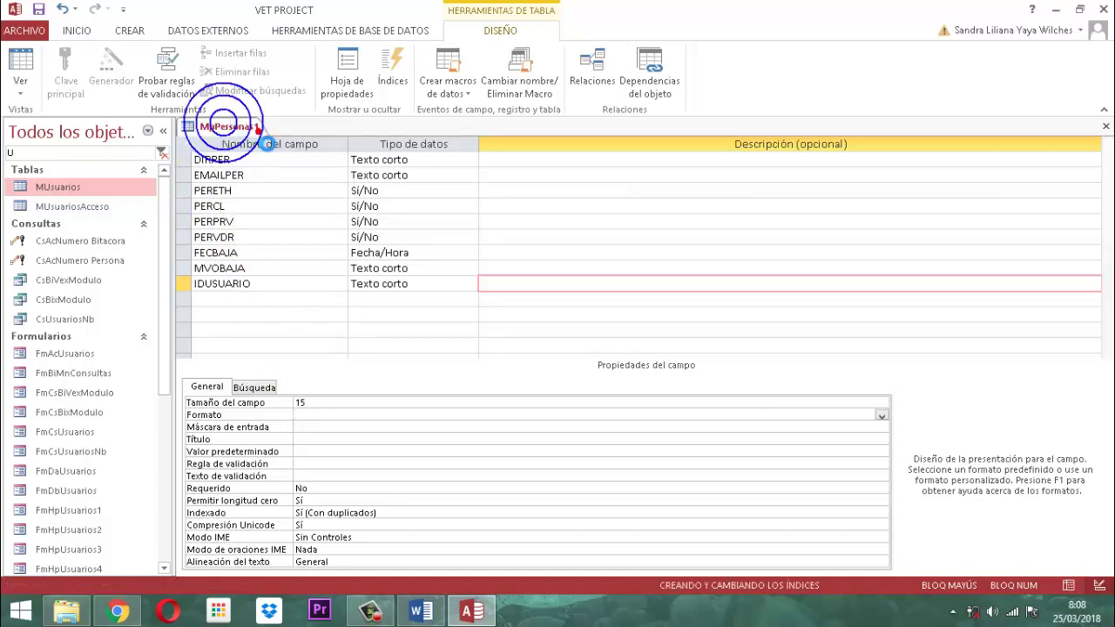
right_click(228, 130)
click(268, 161)
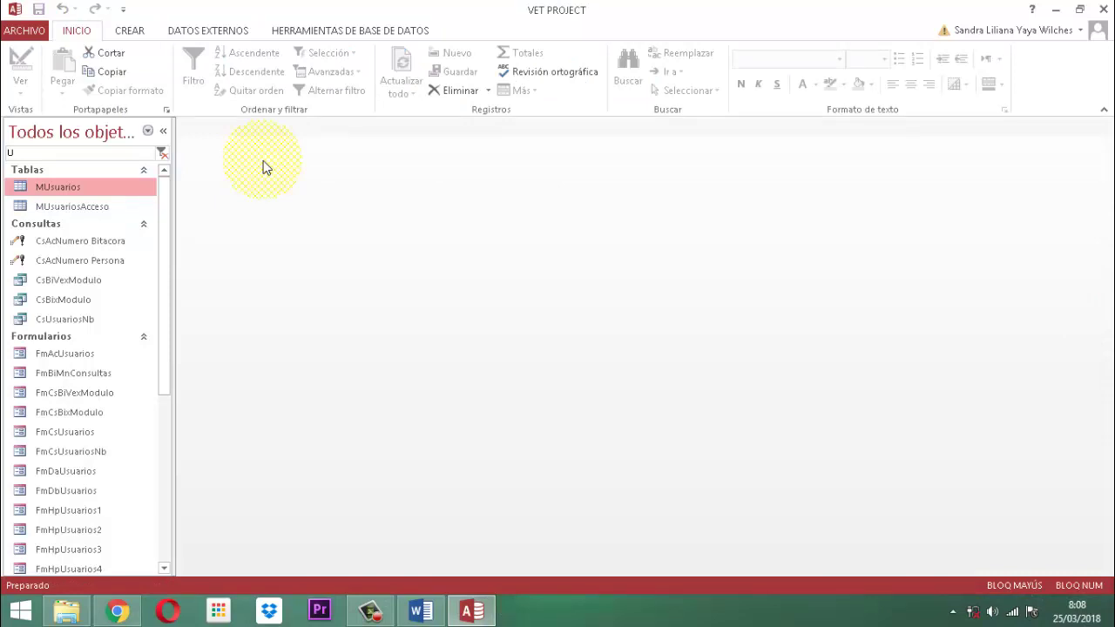
Open the MUsuariosAcceso table in Vista Diseño.
click(74, 209)
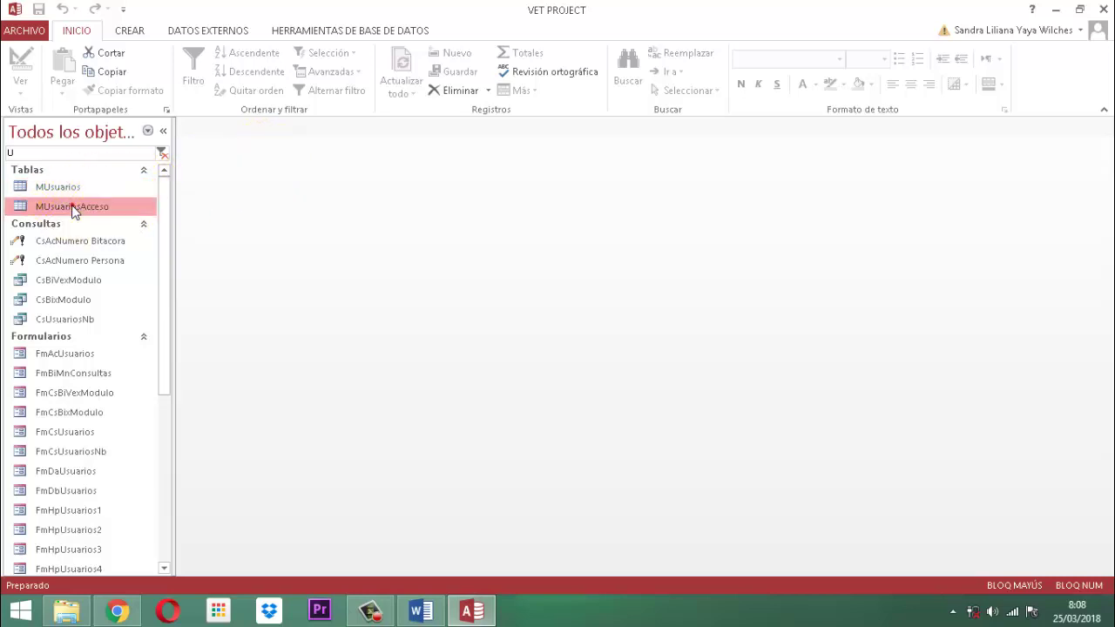
right_click(74, 209)
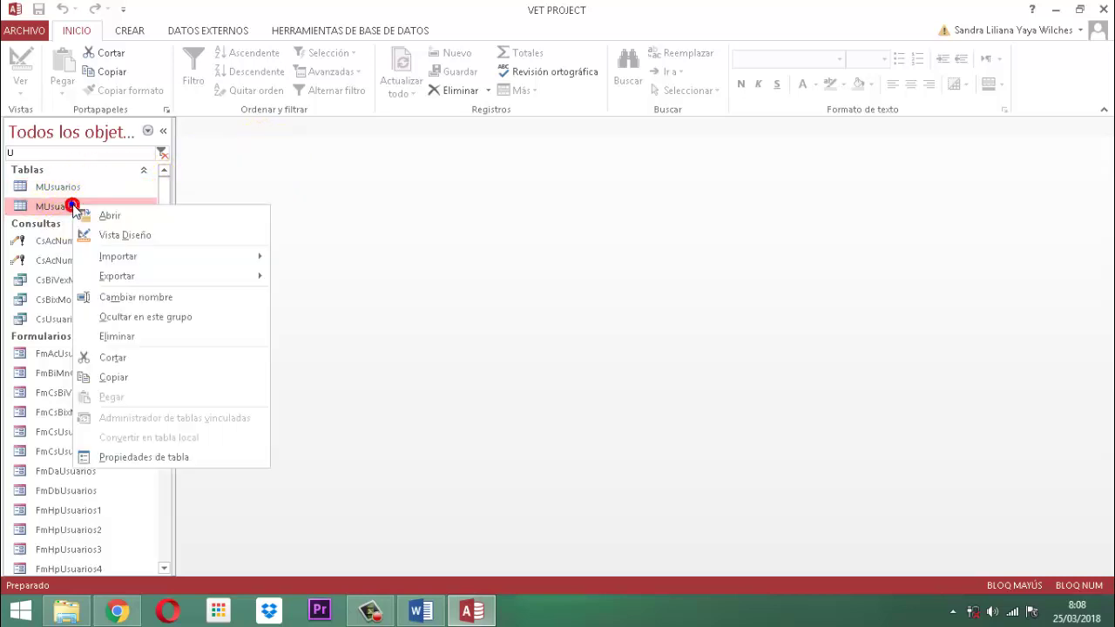
click(135, 236)
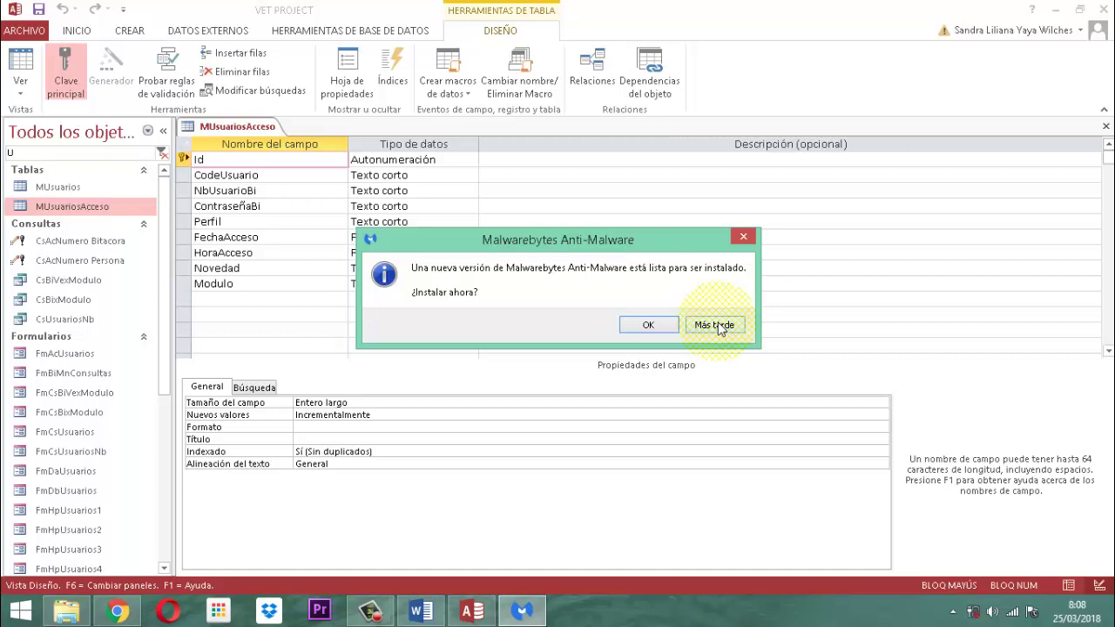
Dismiss the Malwarebytes update prompt with 'Más tarde' to get back to MUsuariosAcceso's design.
click(714, 324)
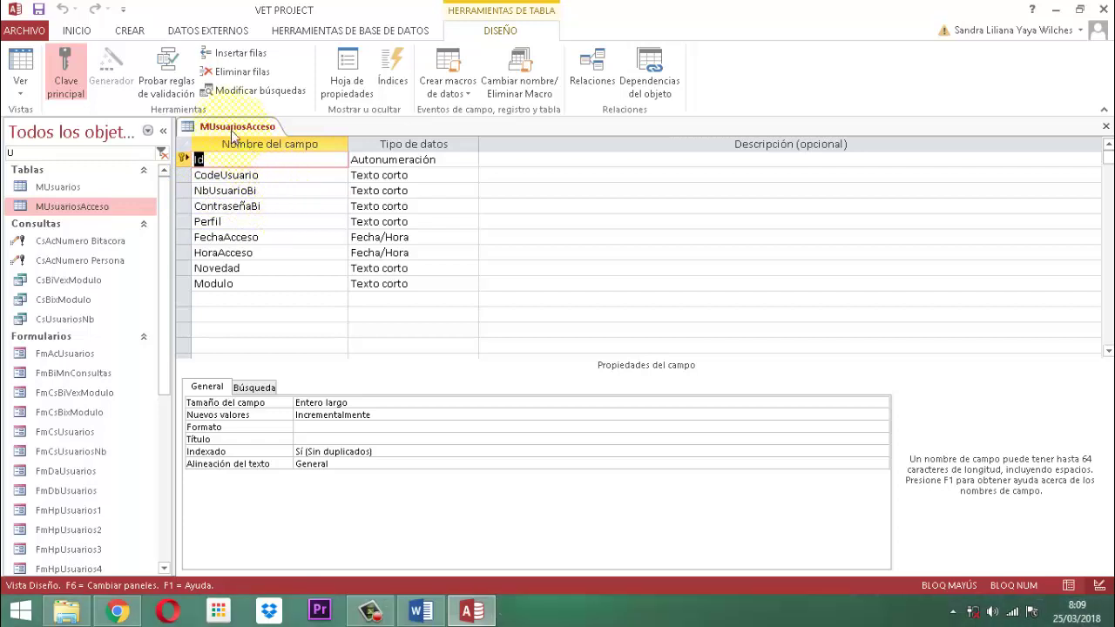
right_click(233, 131)
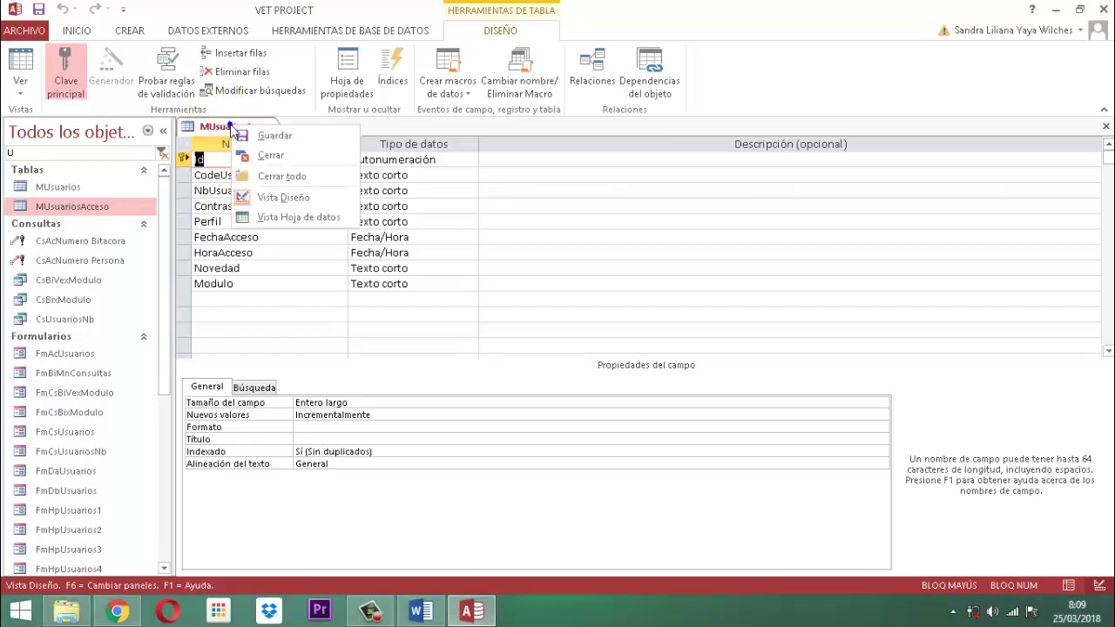
Close MUsuariosAcceso and filter the object list by PANEL.
click(246, 153)
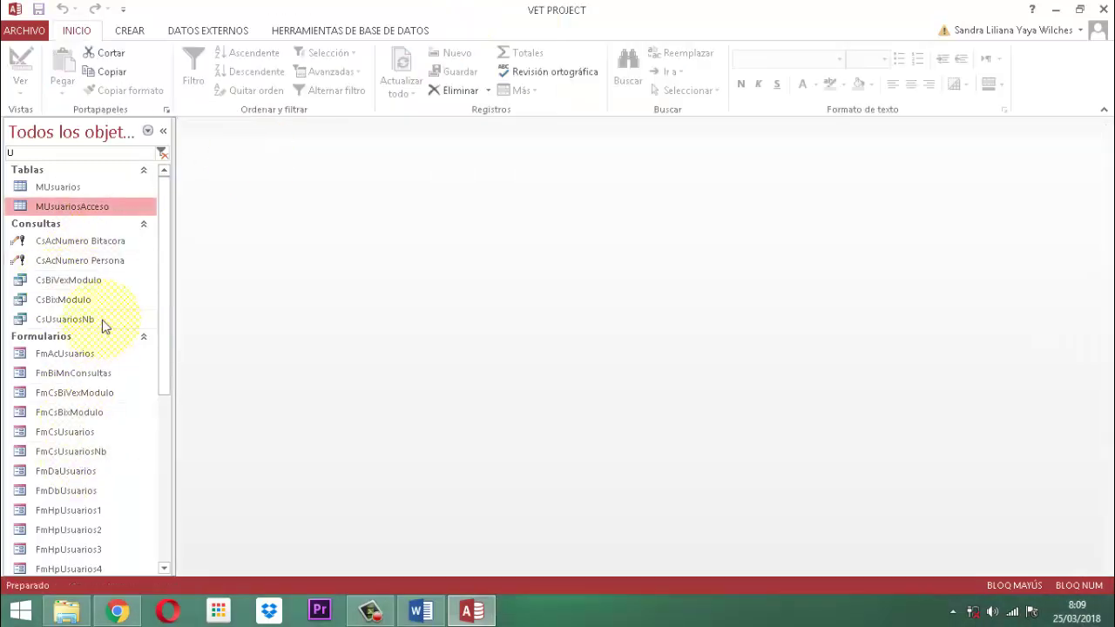
click(58, 155)
drag(57, 155, 4, 161)
text(PANEL)
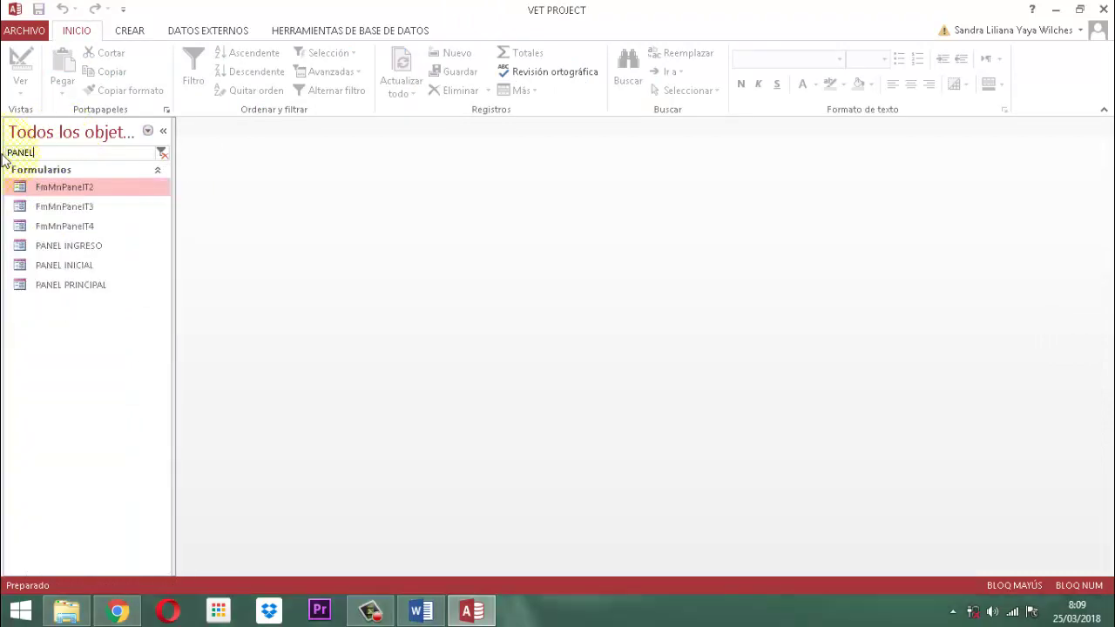
Open the PANEL INGRESO form in Design view and display its VBA code.
click(61, 251)
right_click(61, 250)
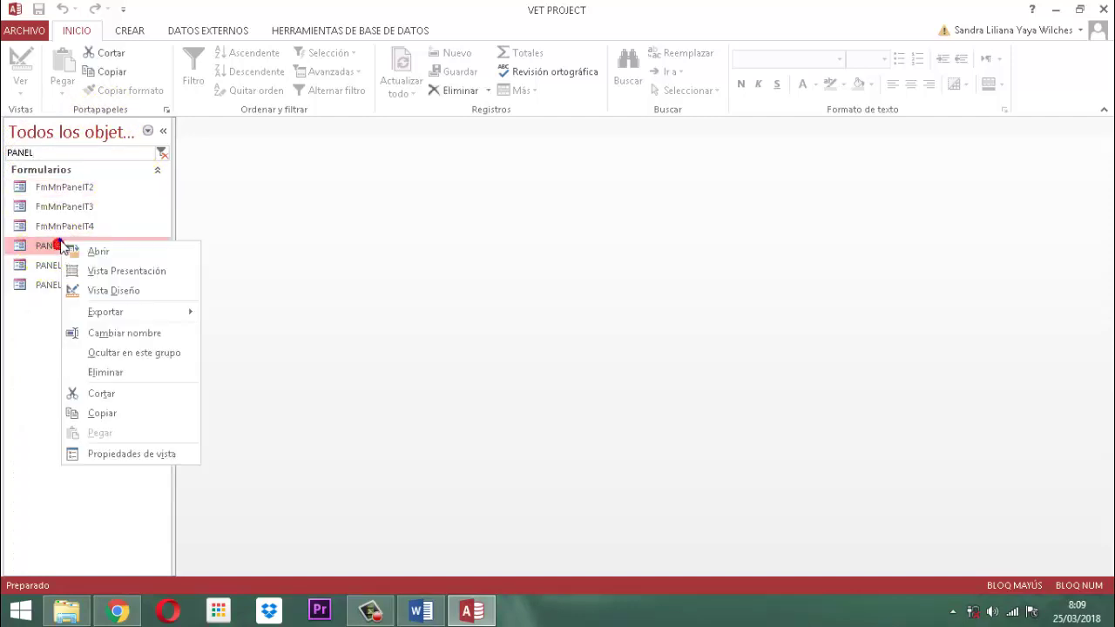
click(103, 292)
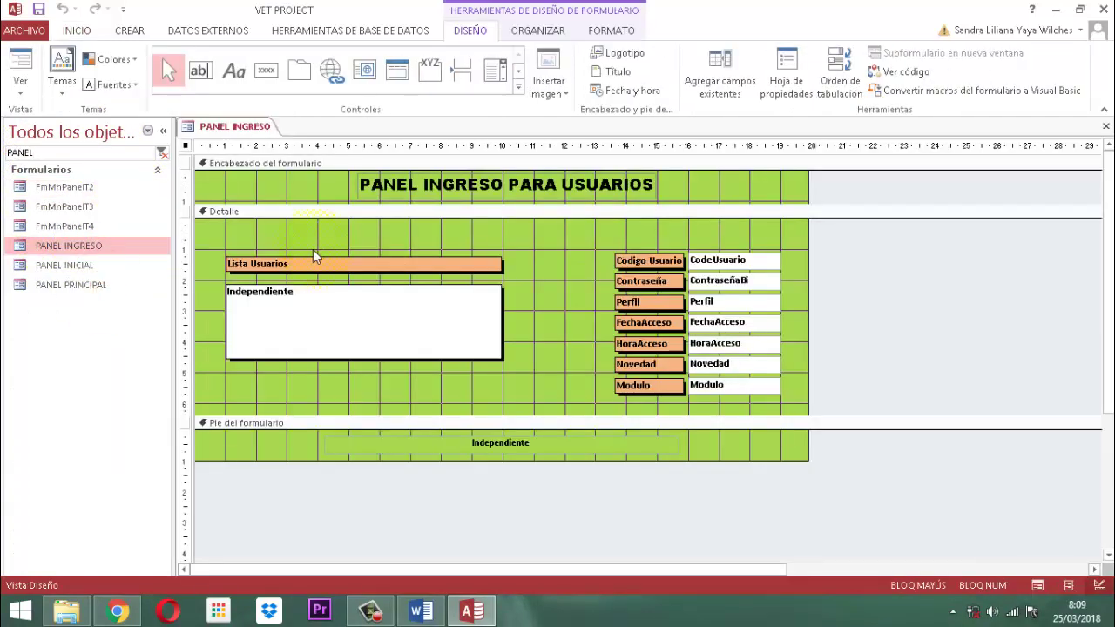
click(913, 78)
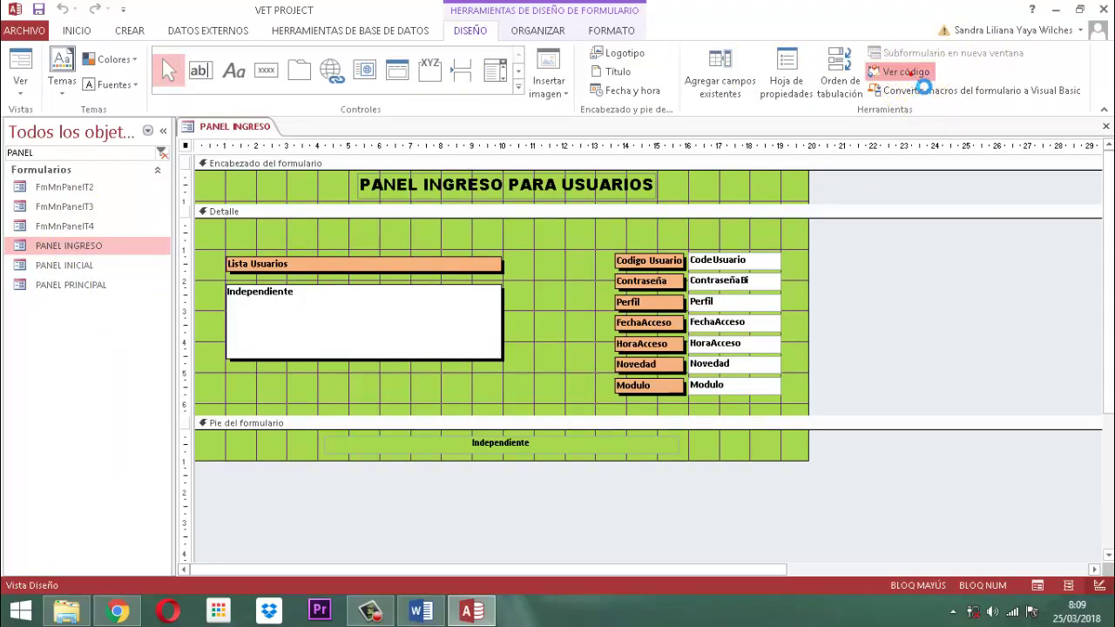
Scroll down to the Select Case block and back up to ContraseñaBi_AfterUpdate.
scroll(488, 217, down, 6)
scroll(459, 259, down, 10)
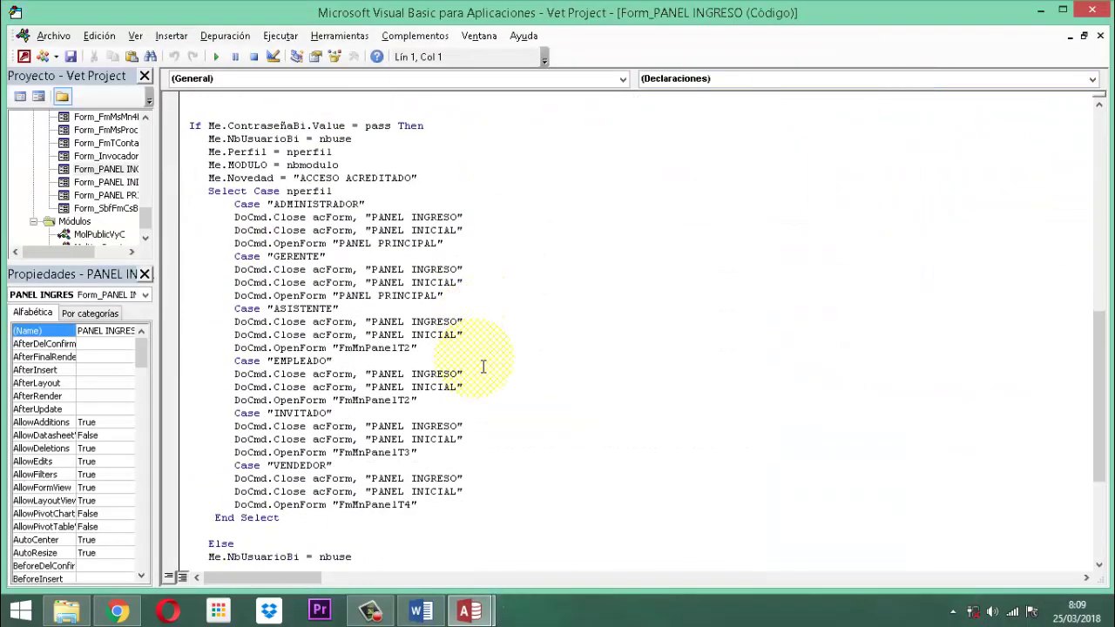
scroll(483, 367, down, 5)
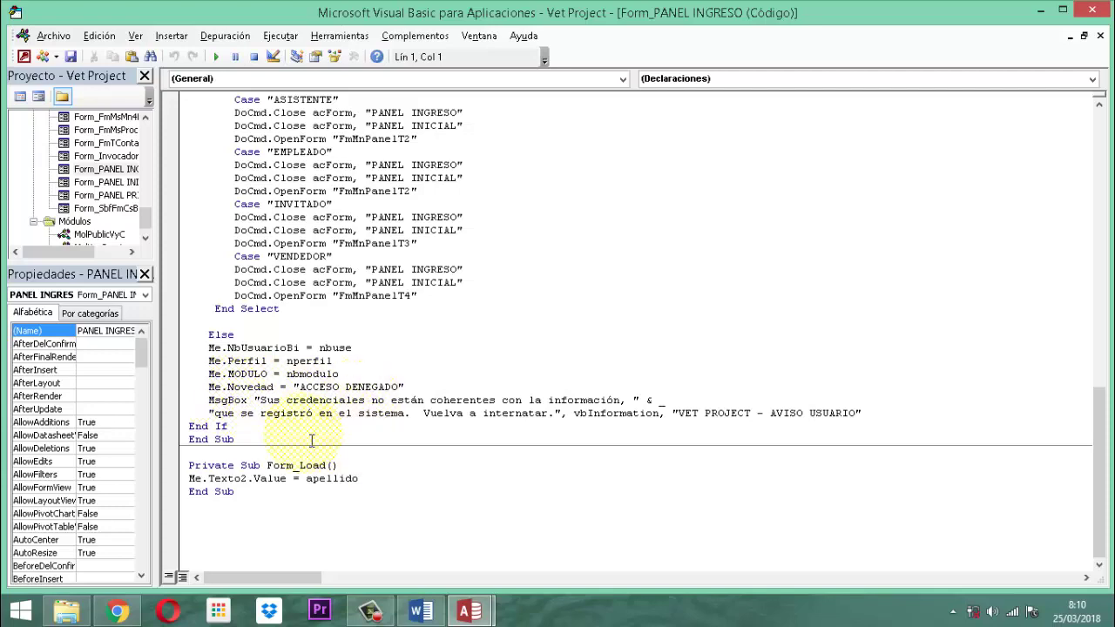
scroll(353, 496, up, 11)
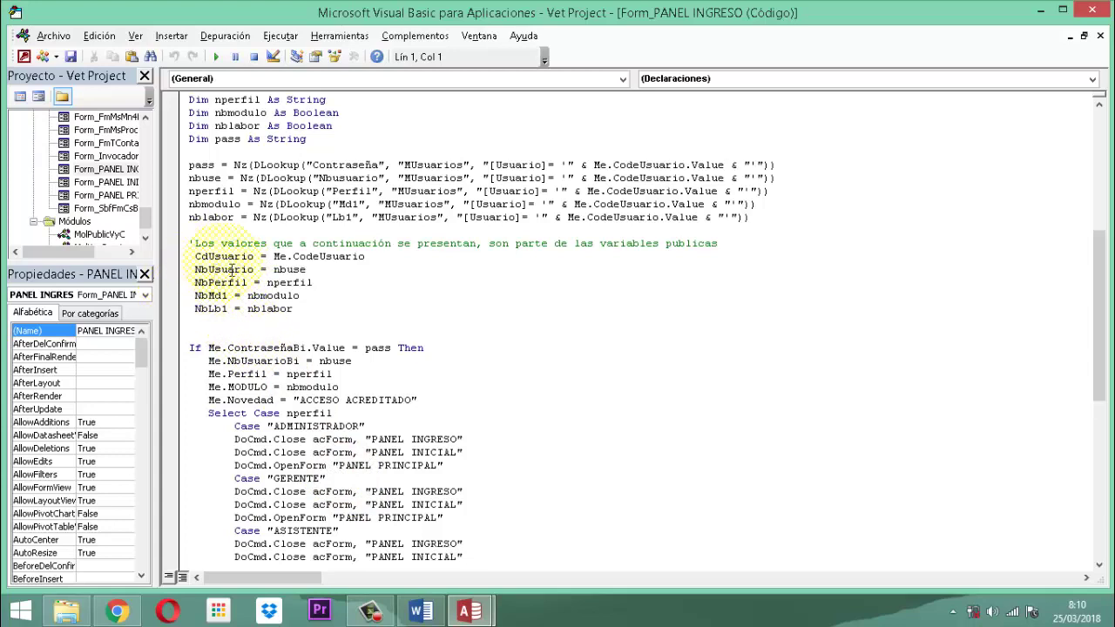
scroll(249, 174, up, 2)
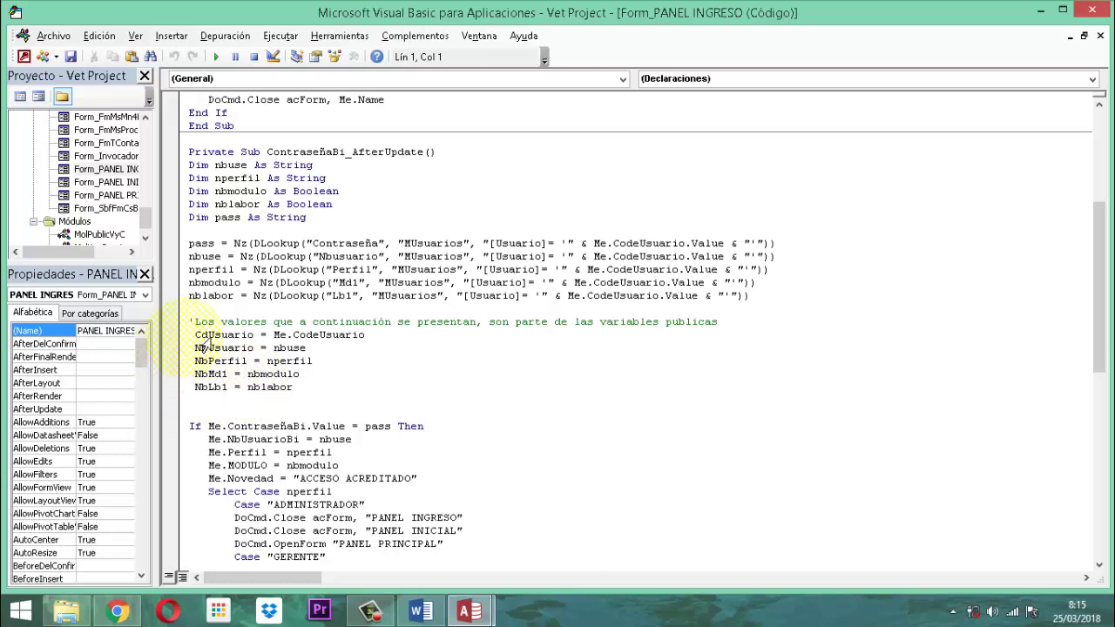
Highlight the five public-variable assignment lines from CdUsuario to NbLb1, then deselect them.
click(186, 335)
drag(203, 341, 199, 389)
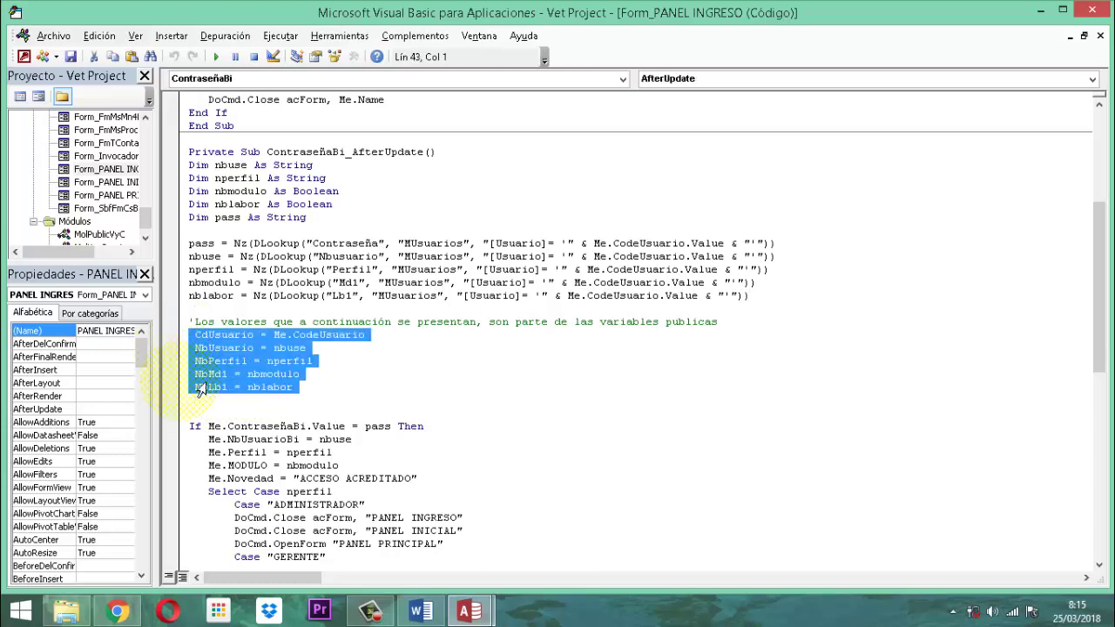
click(348, 399)
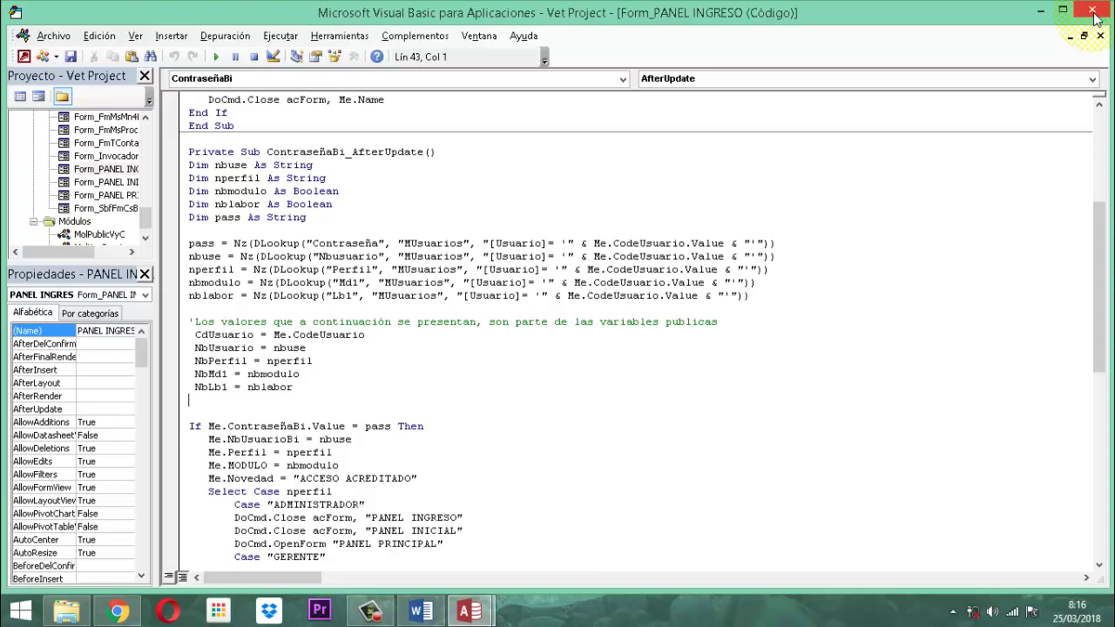
Close the VBA editor and the PANEL INGRESO form.
click(1094, 14)
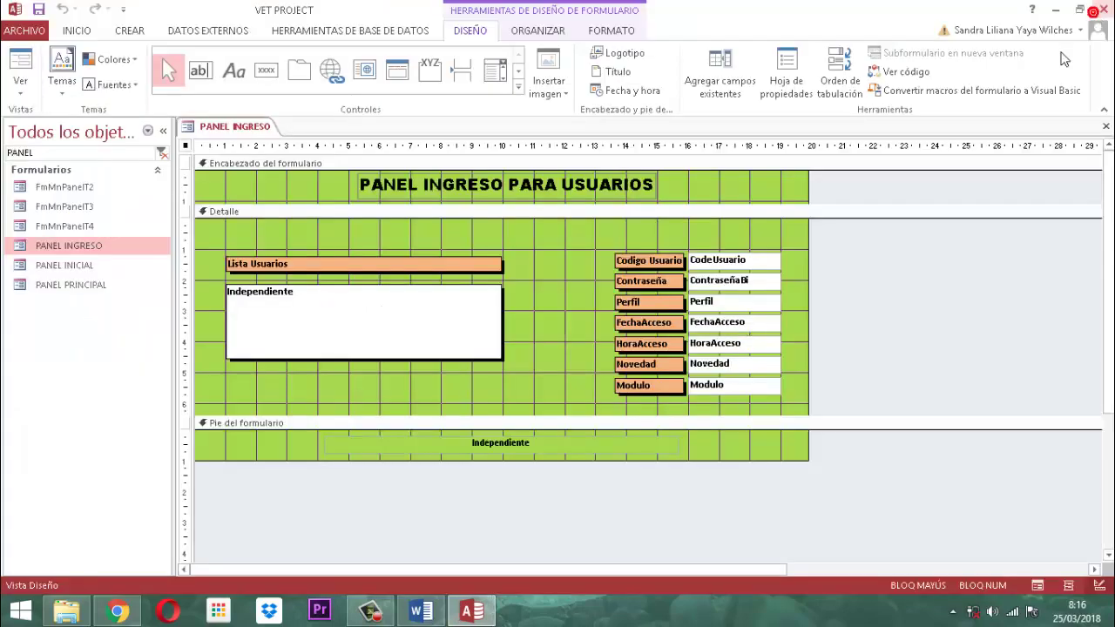
right_click(257, 131)
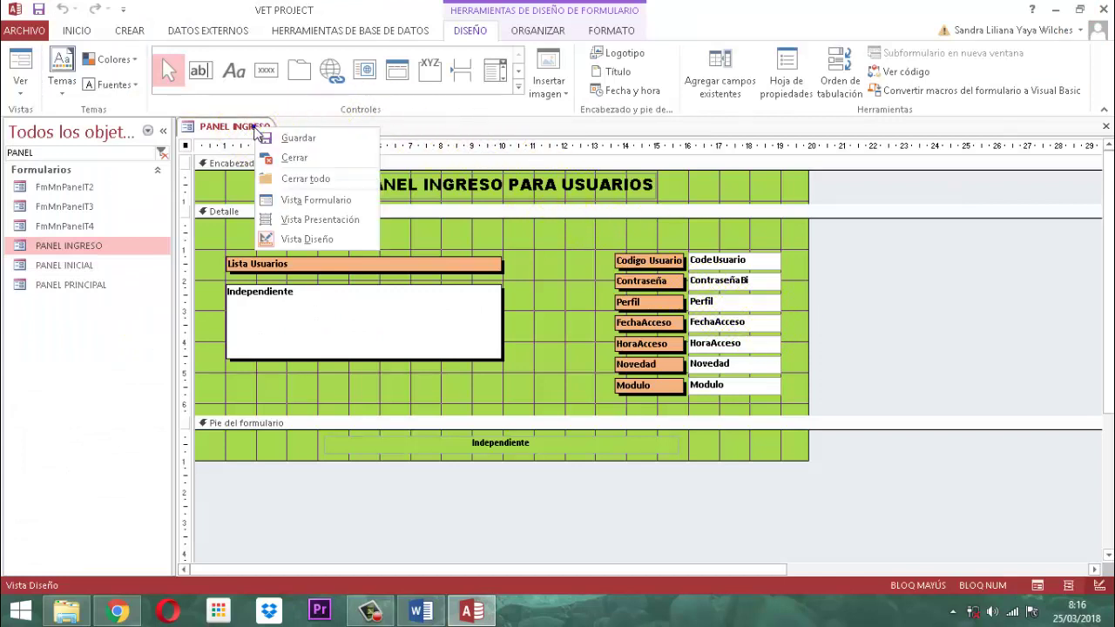
click(309, 162)
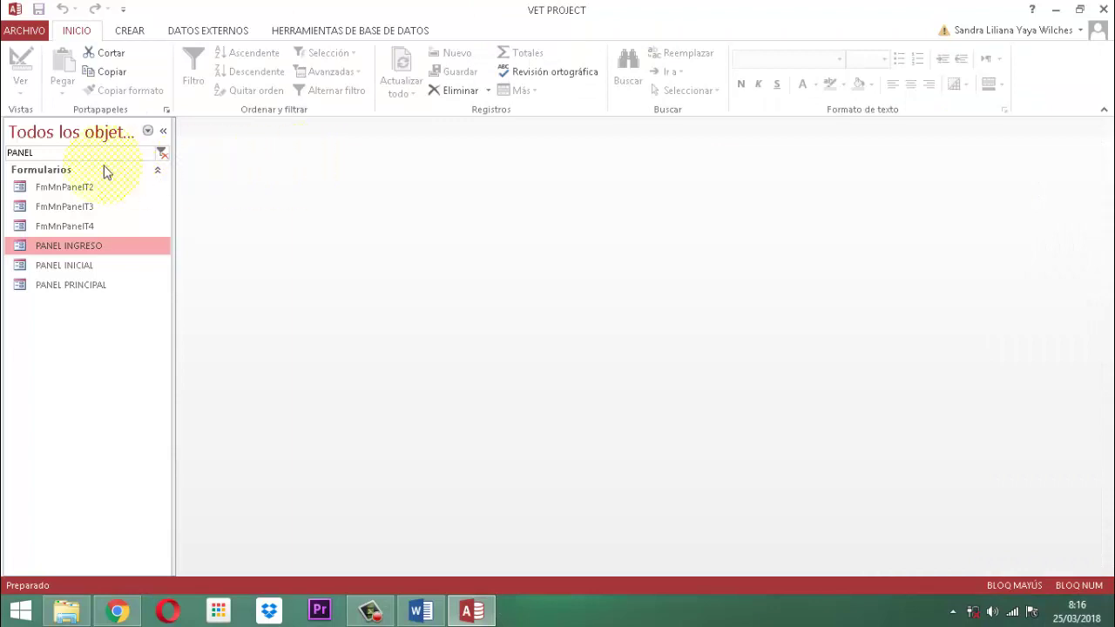
click(65, 155)
Launch the PANEL PRINCIPAL form and acknowledge the administrator credential notice.
drag(64, 159, 4, 150)
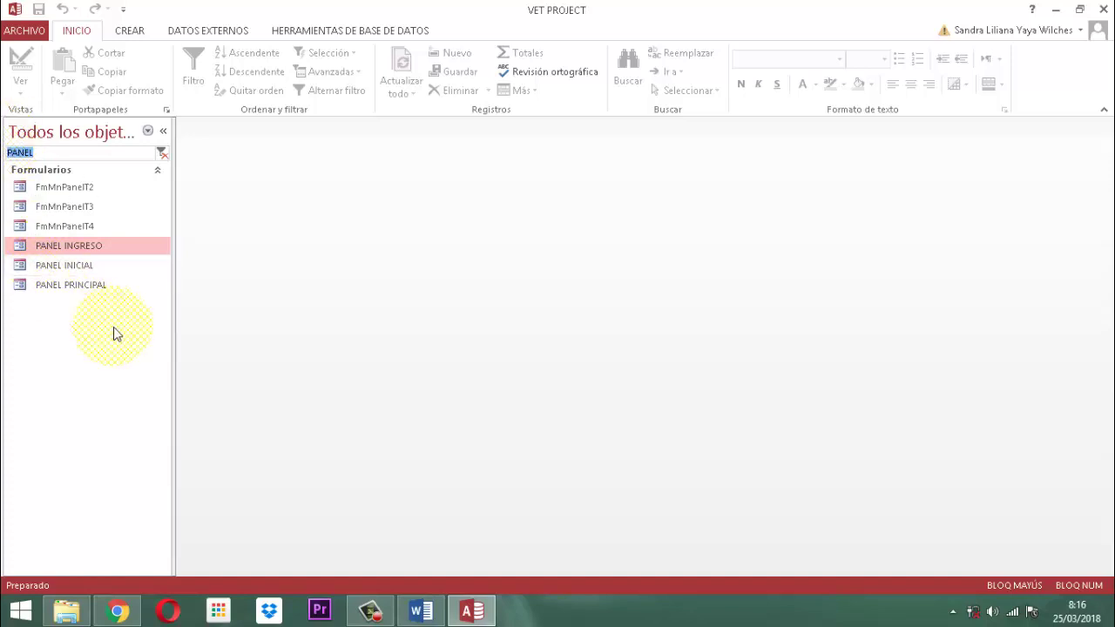
click(87, 286)
double_click(87, 287)
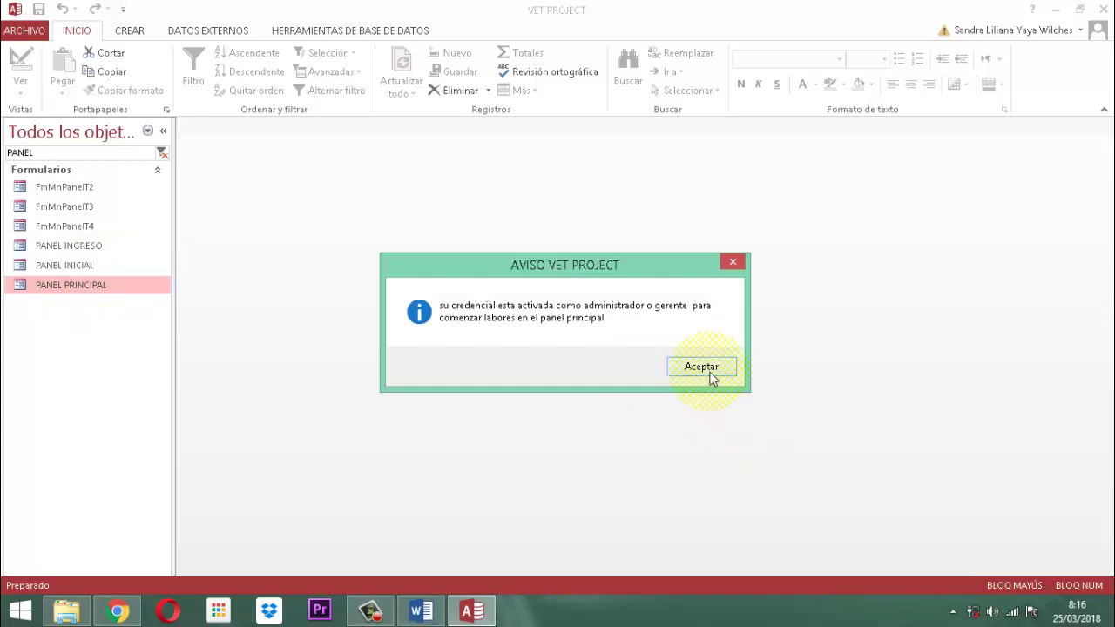
click(710, 373)
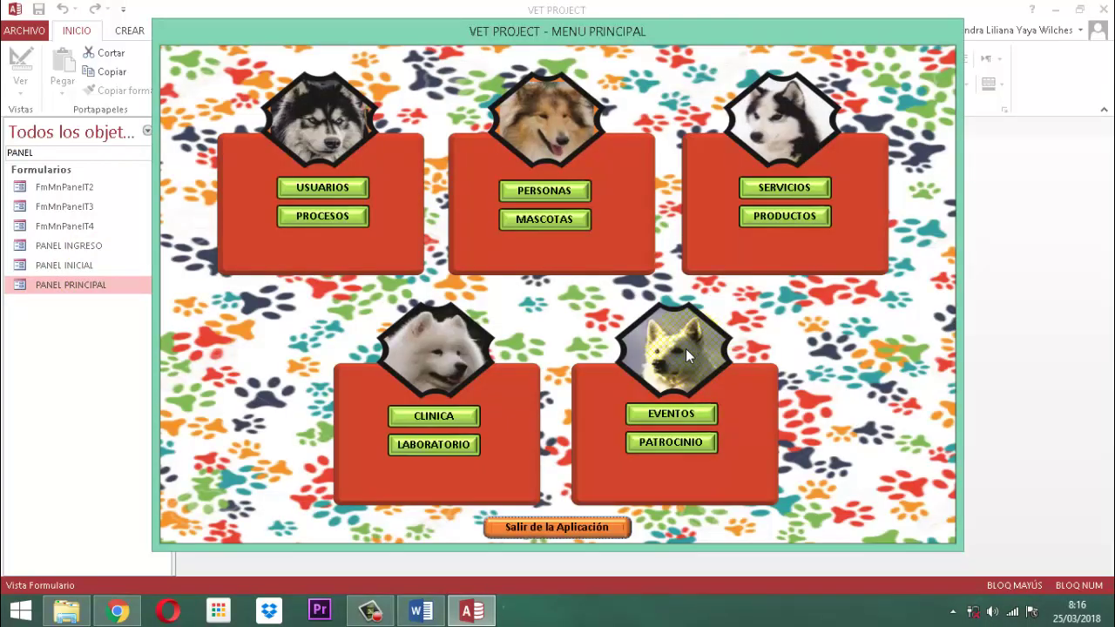
Enter MODULO PERSONAS and open ACTUALIZAR, listing staff, clients, suppliers and vendors.
click(552, 190)
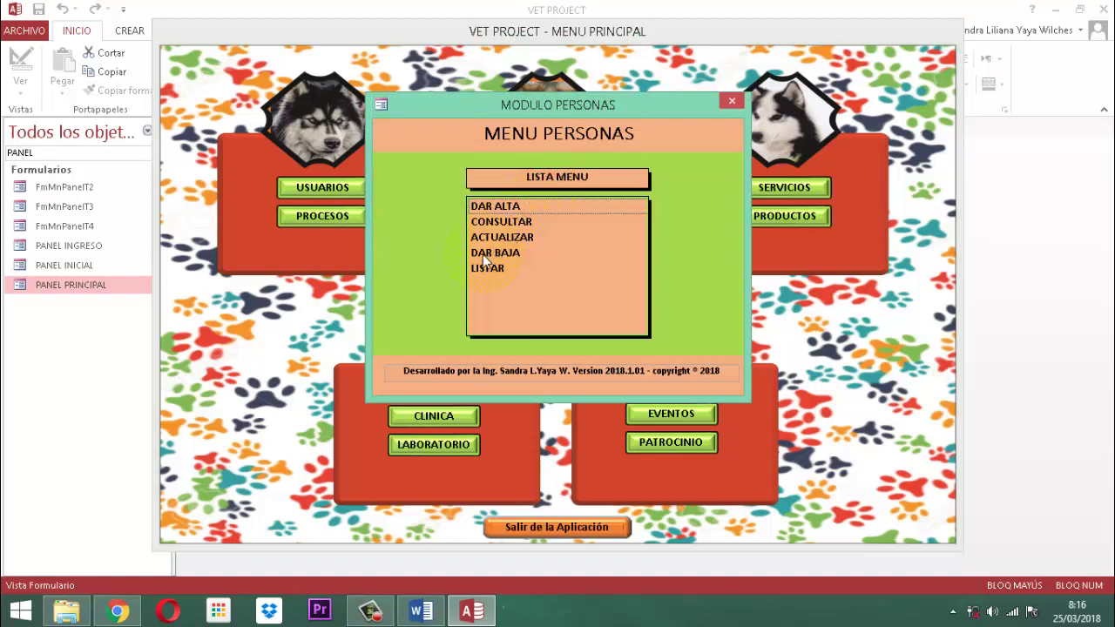
click(490, 254)
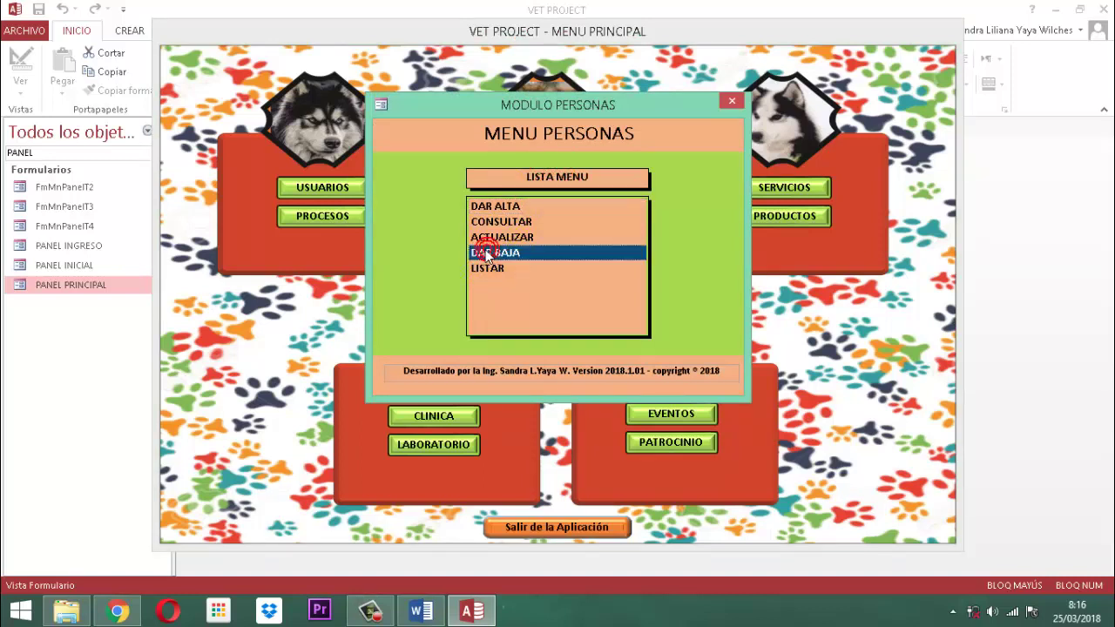
double_click(487, 252)
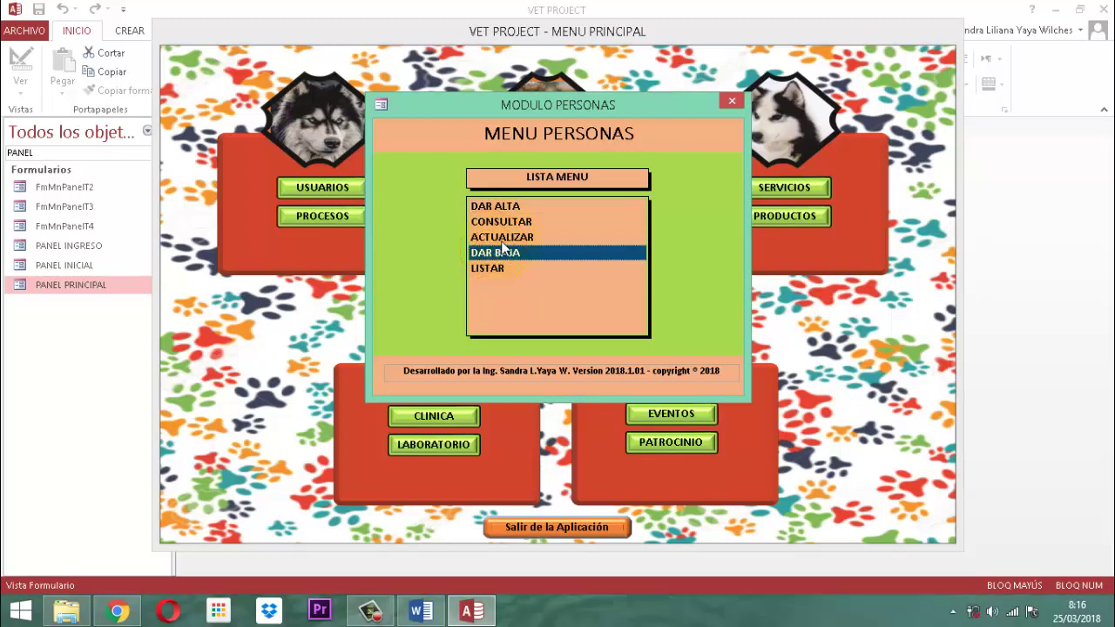
double_click(504, 238)
click(594, 204)
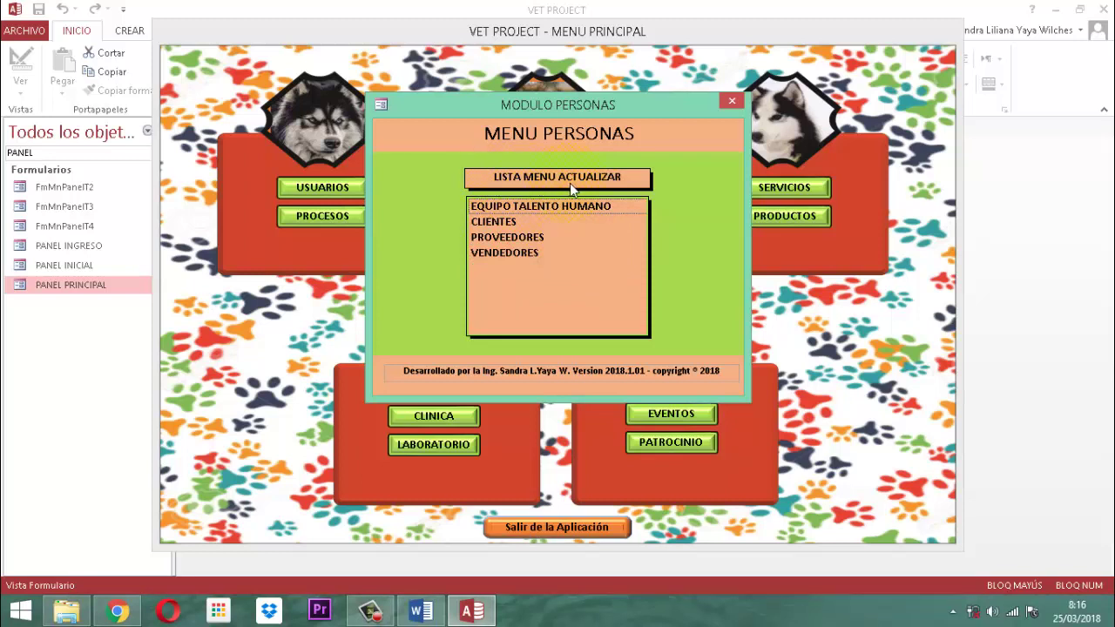
click(727, 113)
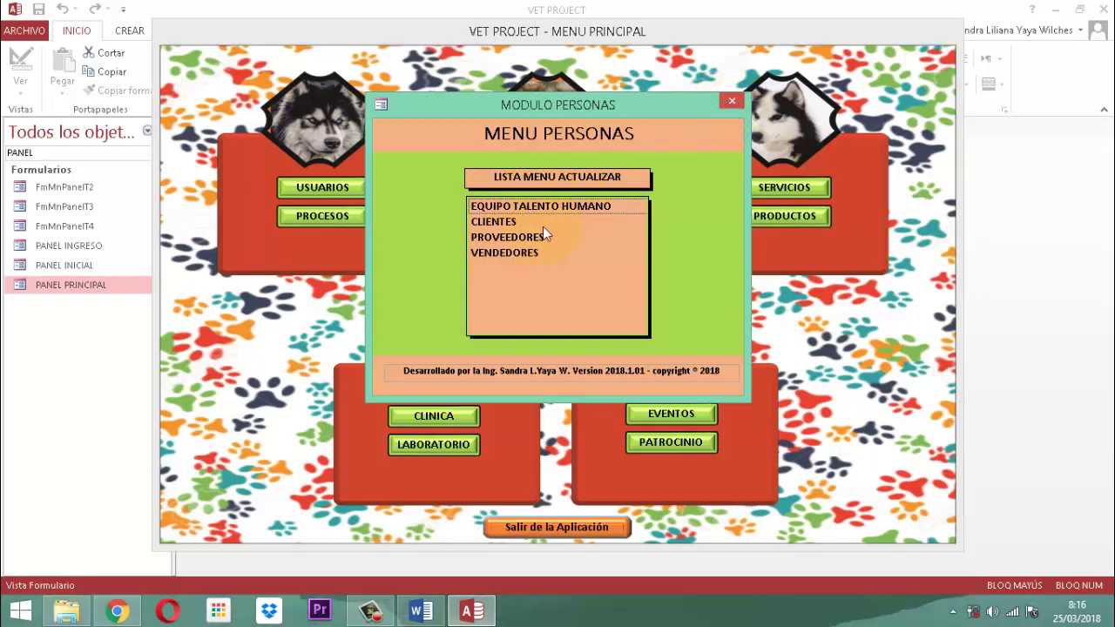
click(627, 206)
right_click(570, 103)
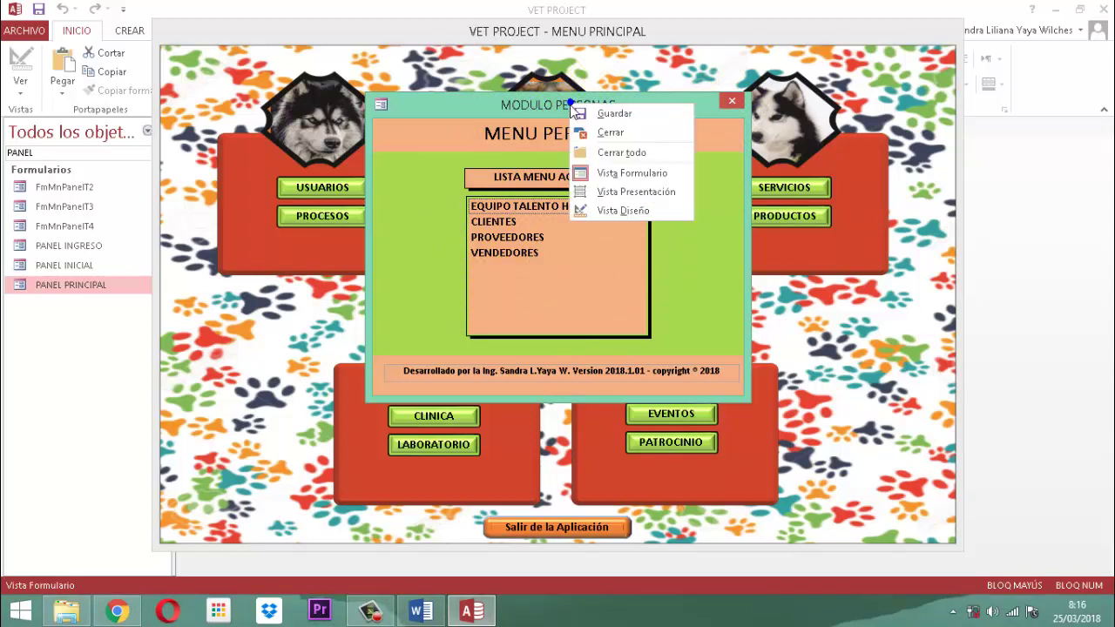
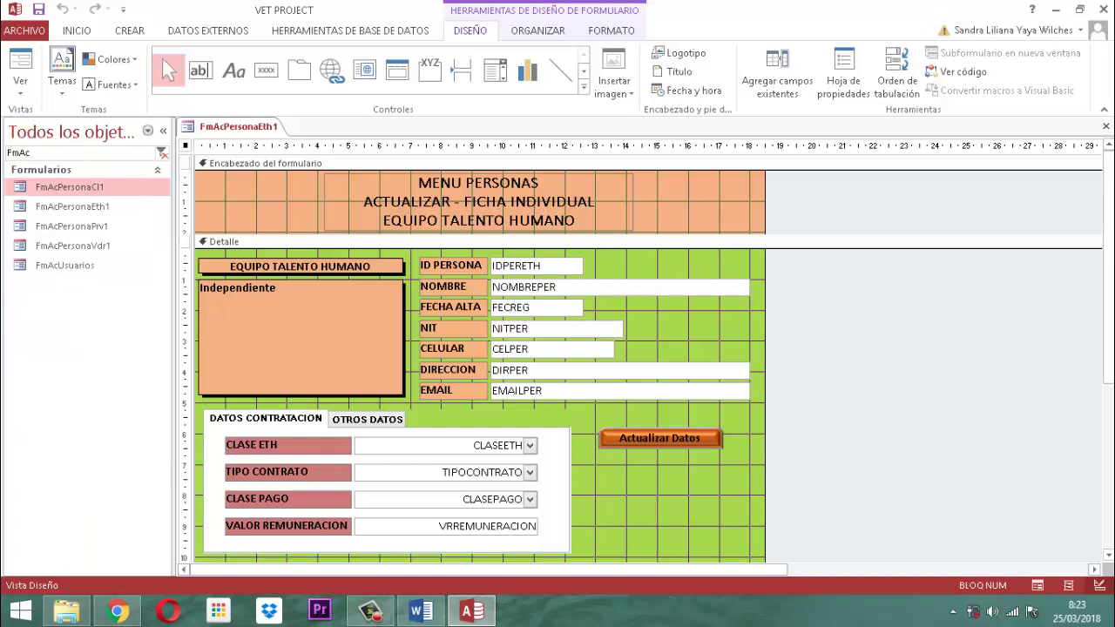
Filter the object list to PersonaEth1, then copy and paste the FmAcPersonaEth1 form.
text(Persona)
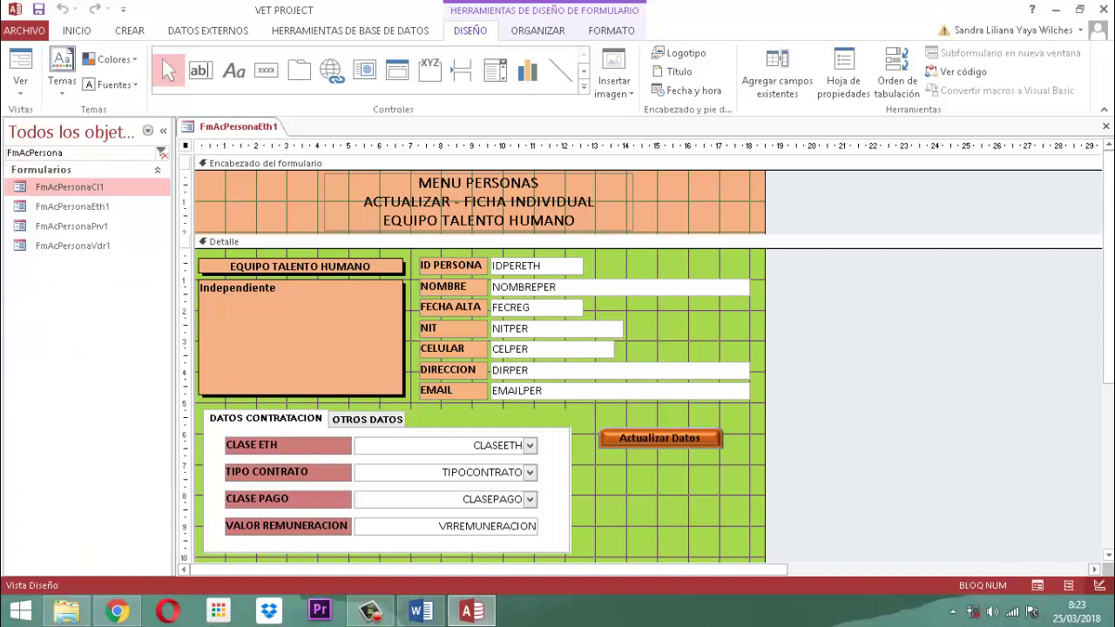
text(Eth1)
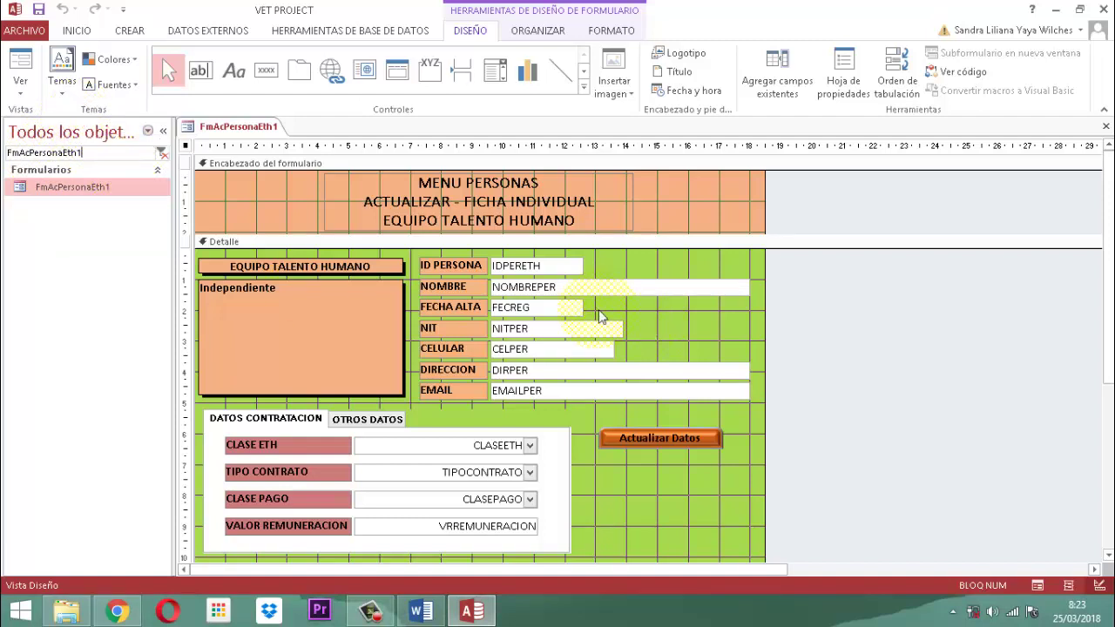
right_click(91, 187)
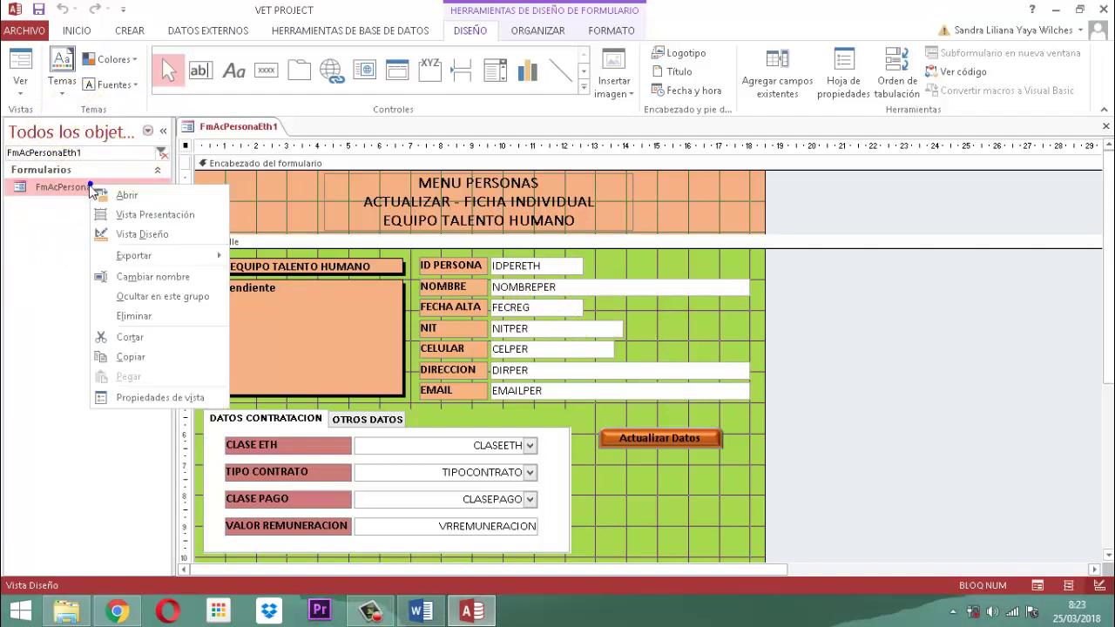
click(122, 359)
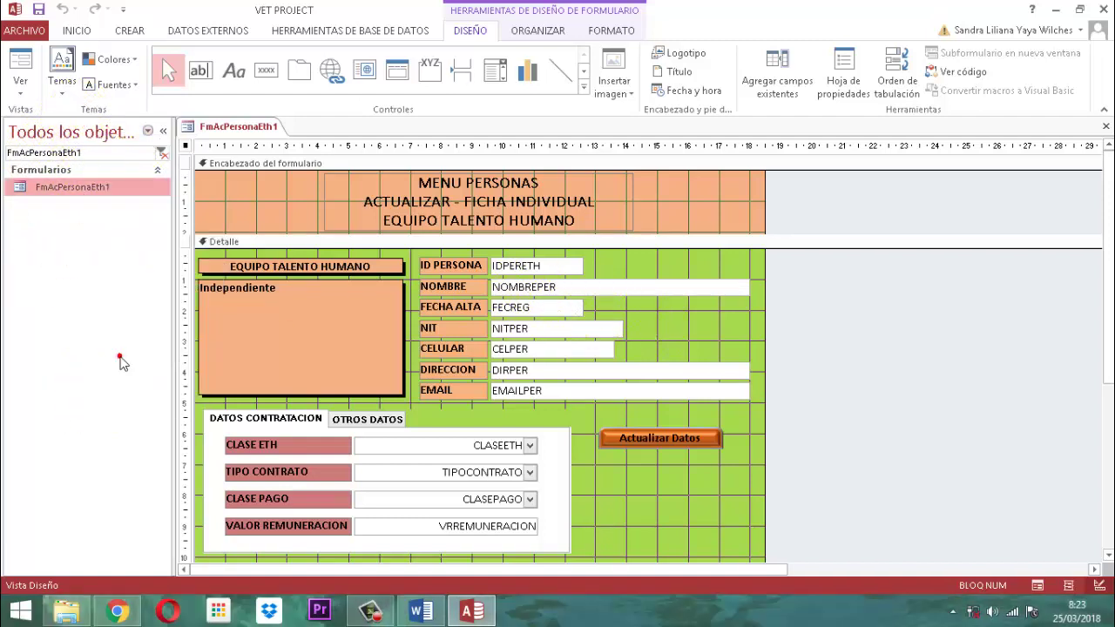
right_click(80, 187)
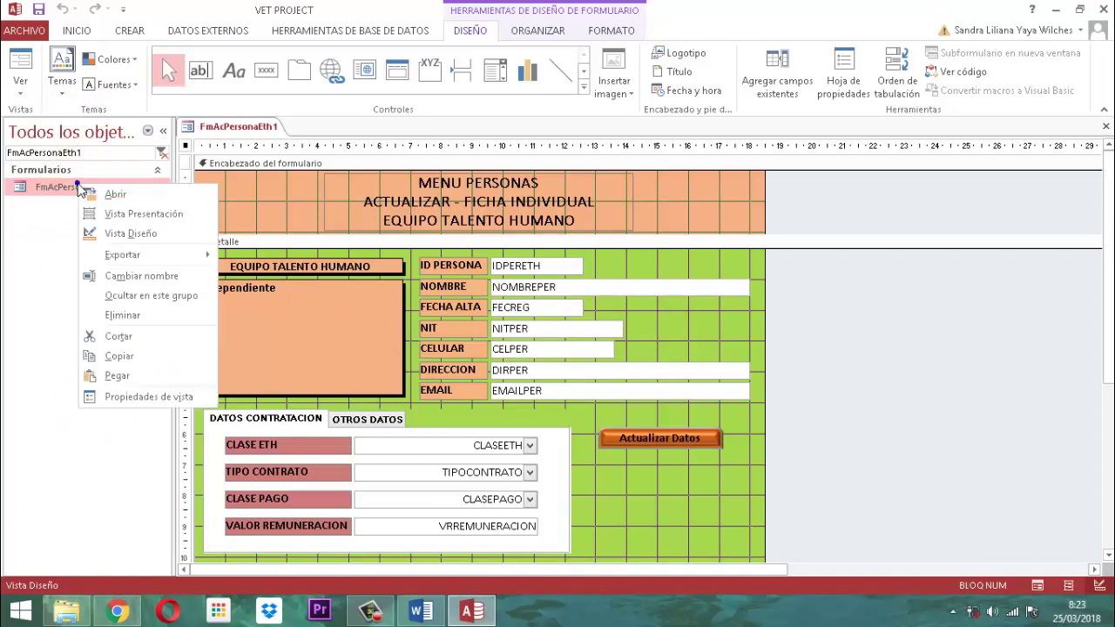
click(110, 376)
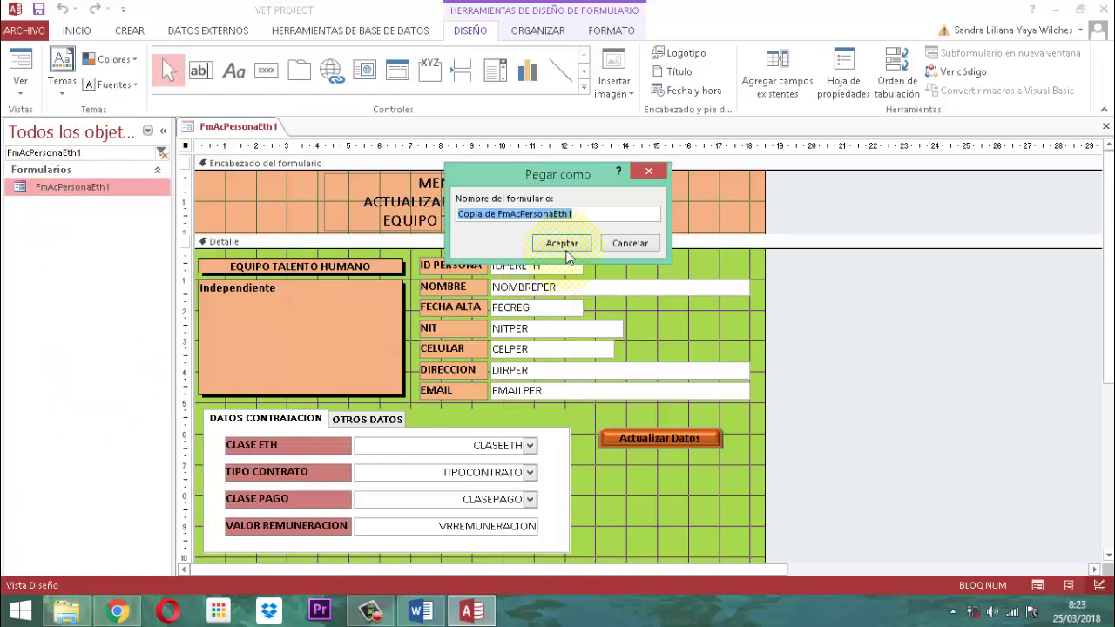
Rename the pasted copy from 'Copia de FmAcPersonaEth1' to FmDbPersonaEth1.
click(591, 217)
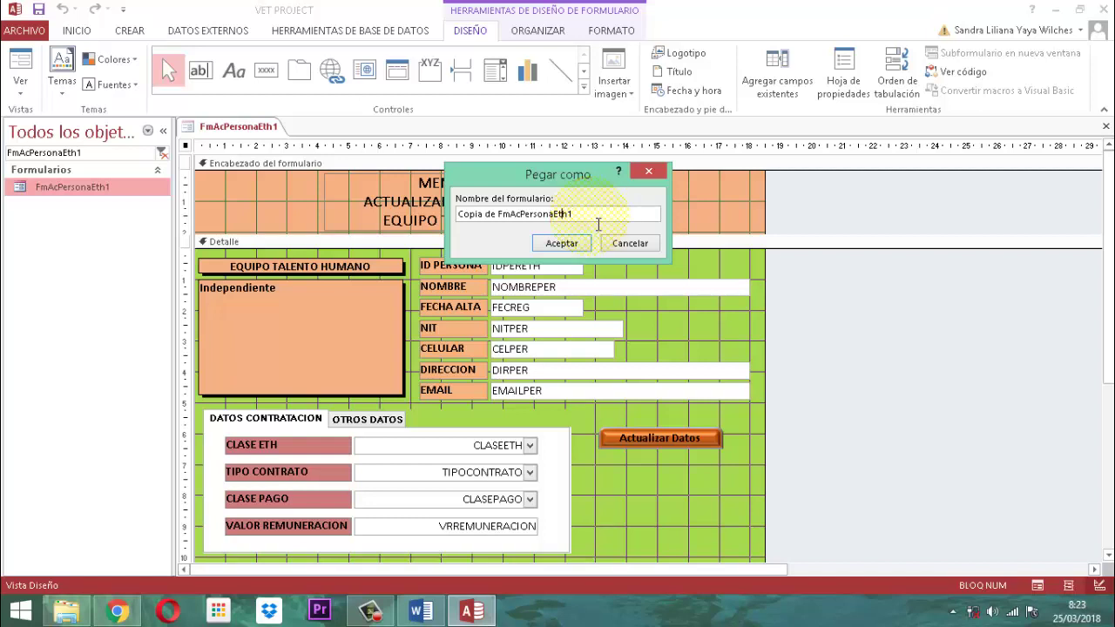
key(Left)
key(Left)
key(Left)
key(Left)
key(Left)
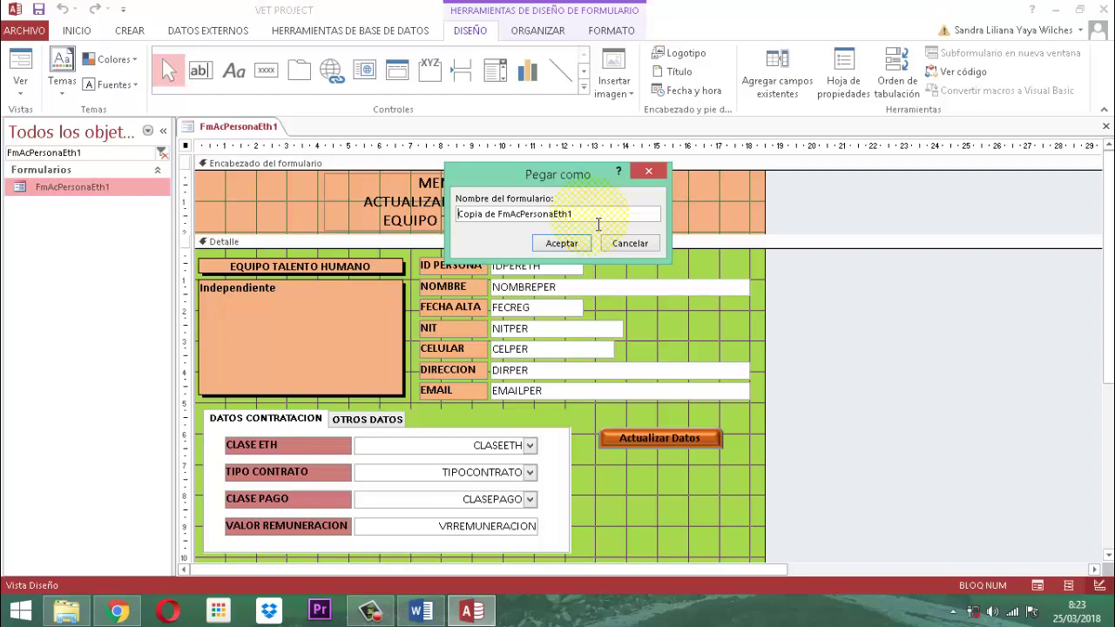
key(Delete)
key(Delete)
key(Delete)
key(Delete)
key(Delete)
key(Delete)
key(Delete)
key(Delete)
key(Delete)
key(Delete)
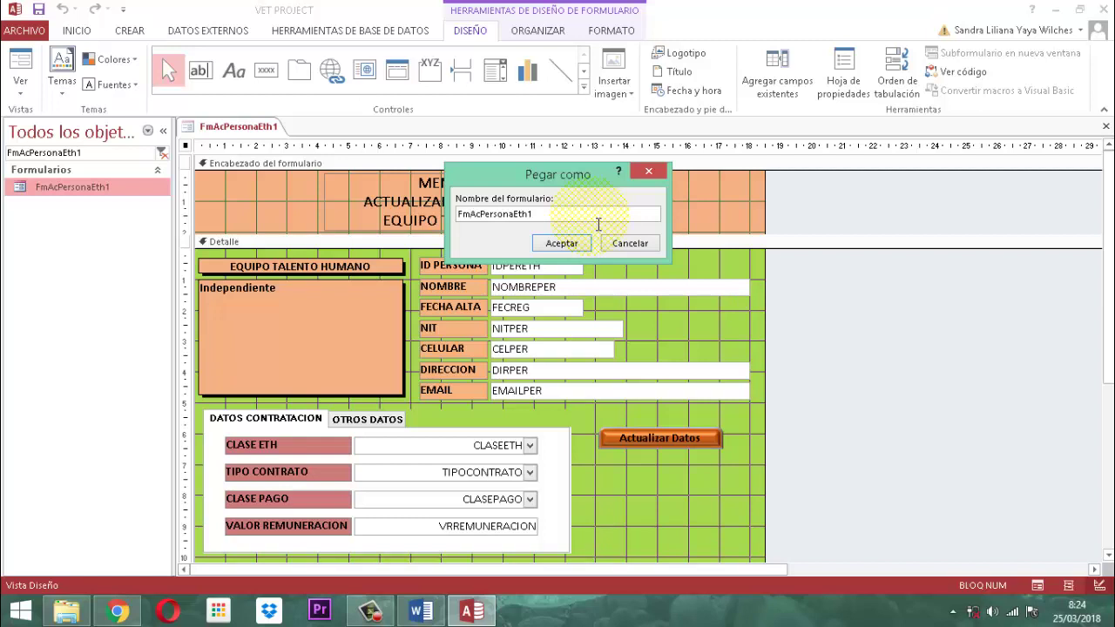
click(468, 213)
text(Db)
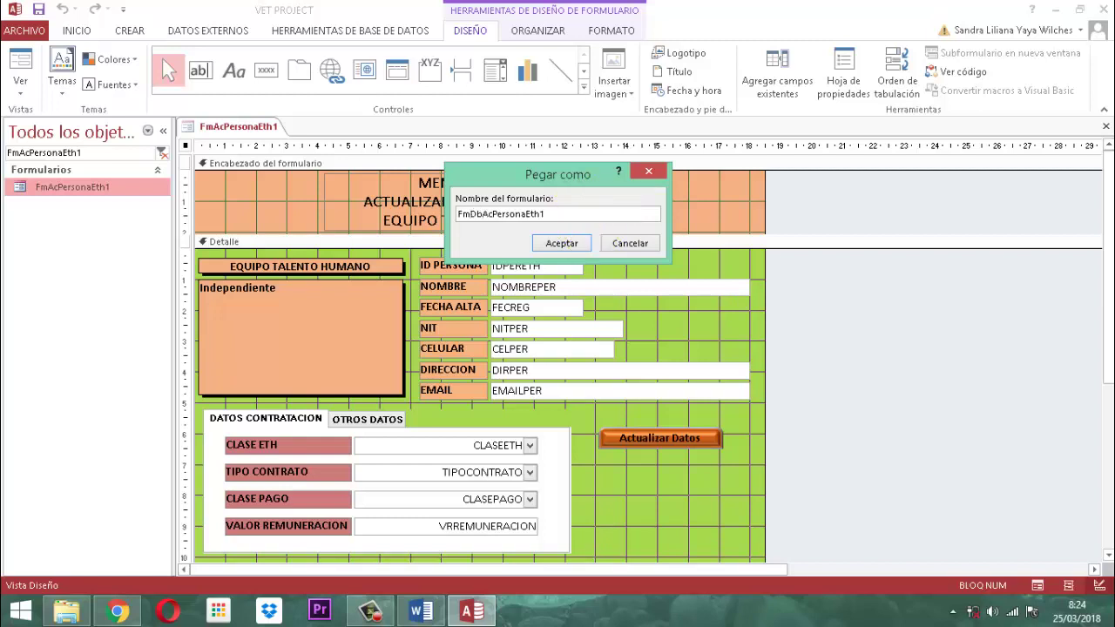
key(Delete)
key(Delete)
Confirm the FmDbPersonaEth1 name and replace 'ACTUALIZAR - FICHA INDIVIDUAL' in the header with 'DAR BAJA'.
click(563, 245)
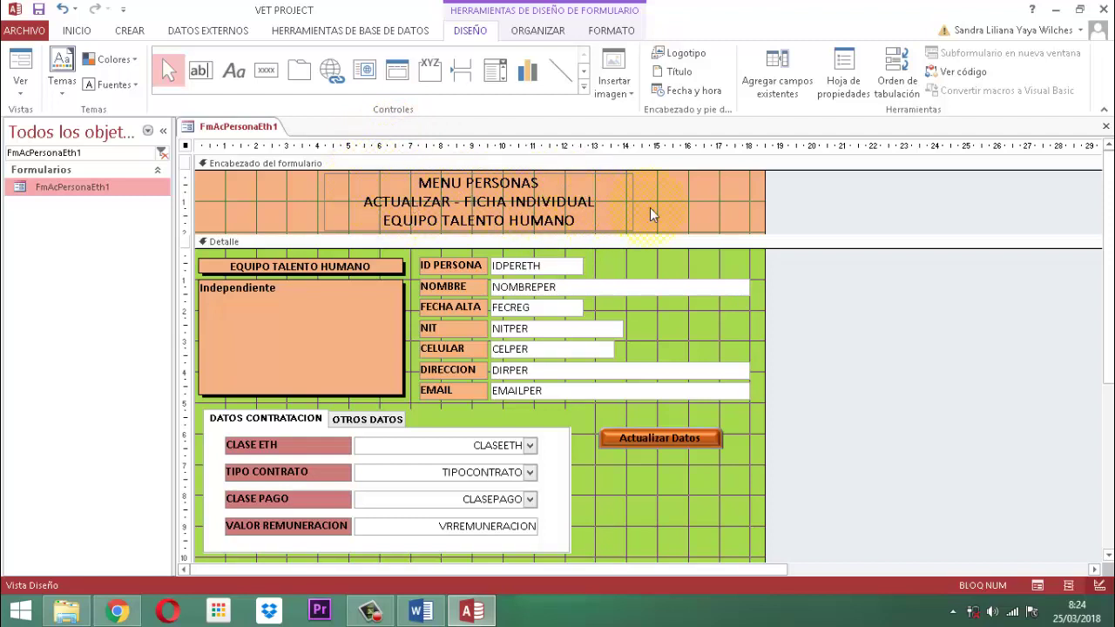
click(497, 209)
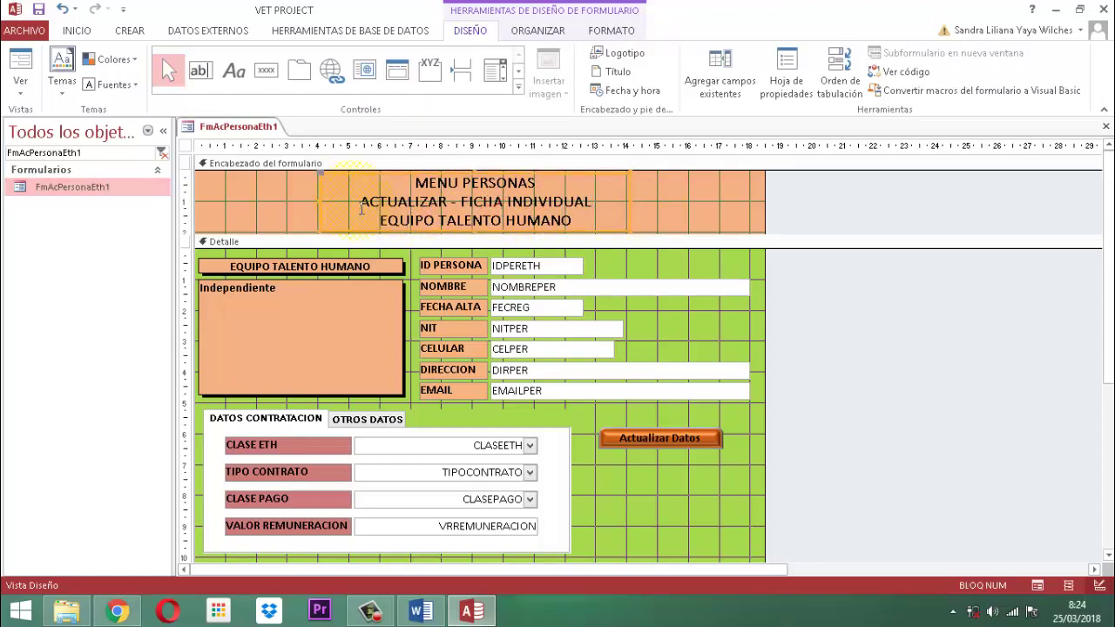
click(366, 207)
drag(359, 202, 601, 206)
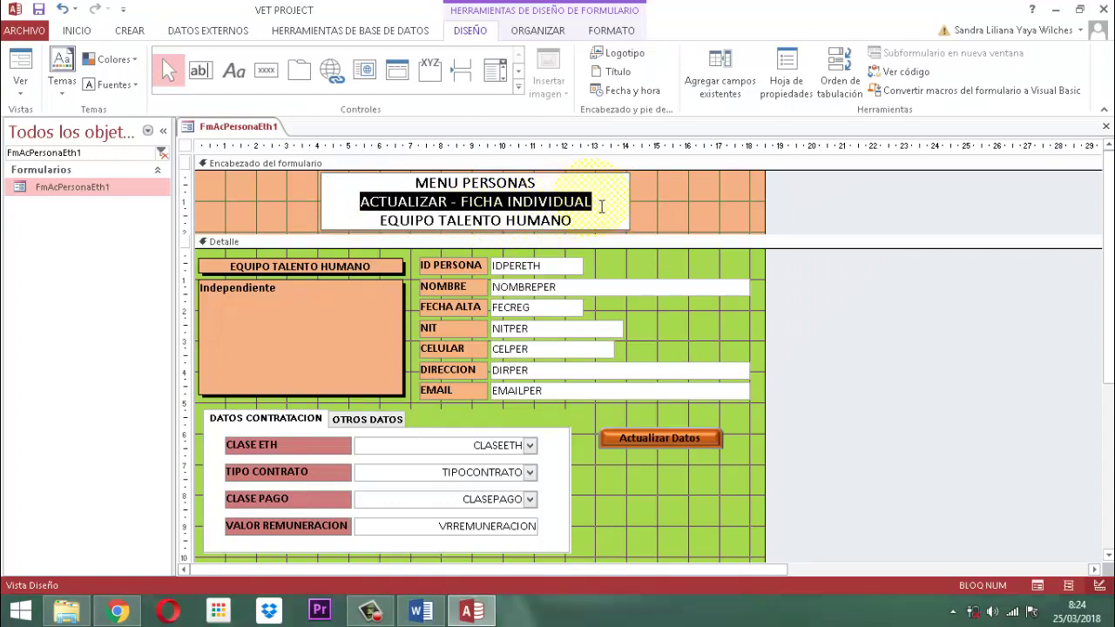
key(BackSpace)
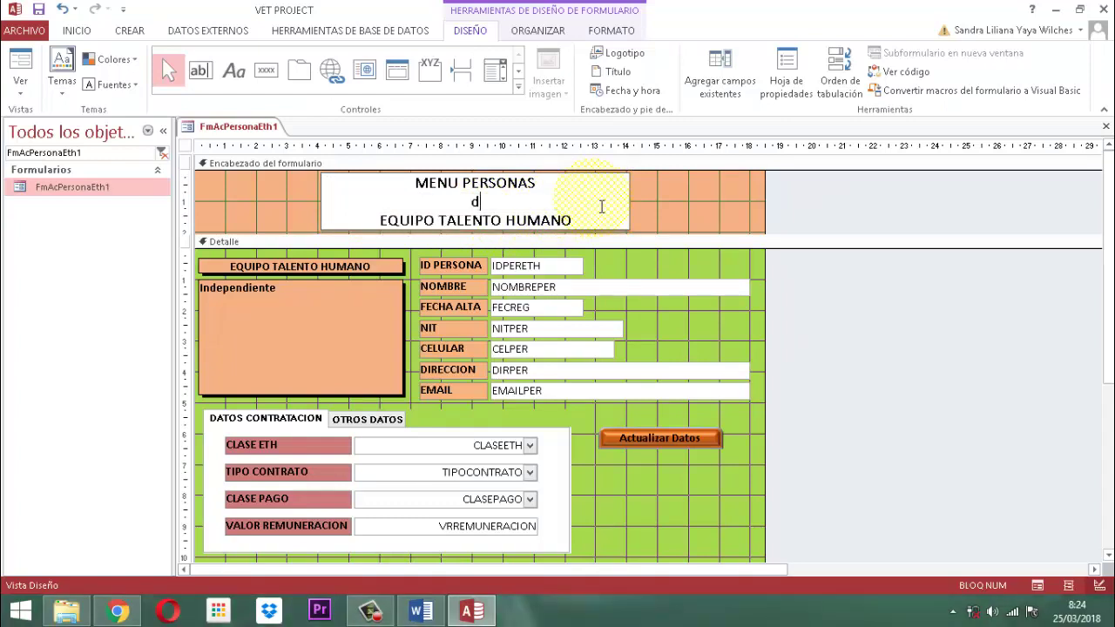
key(Caps_Lock)
text(DAR BAJA)
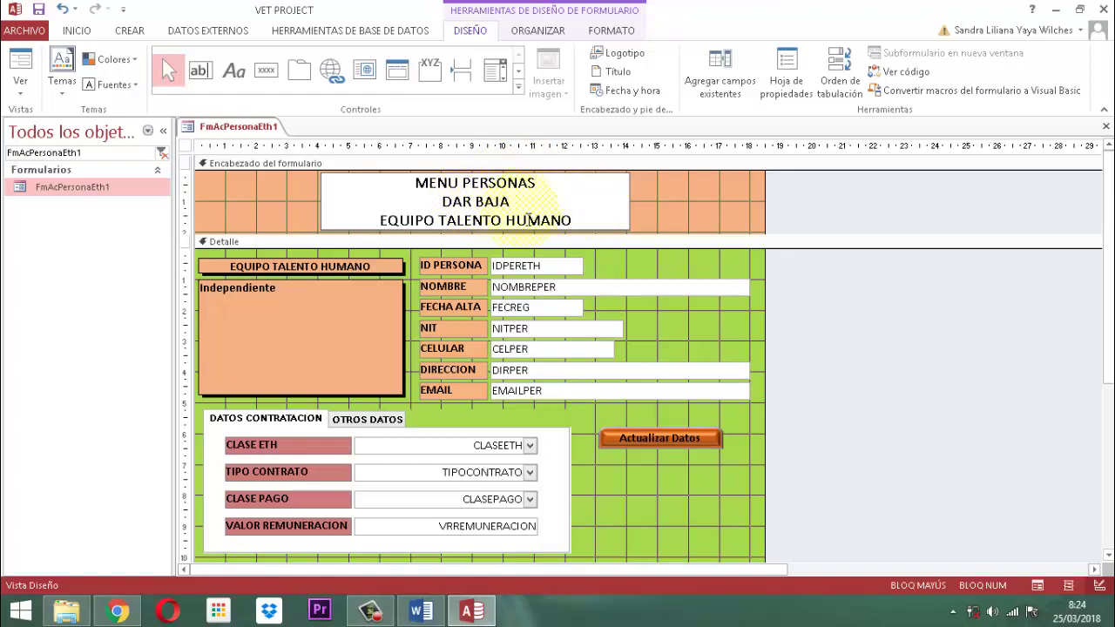
click(833, 227)
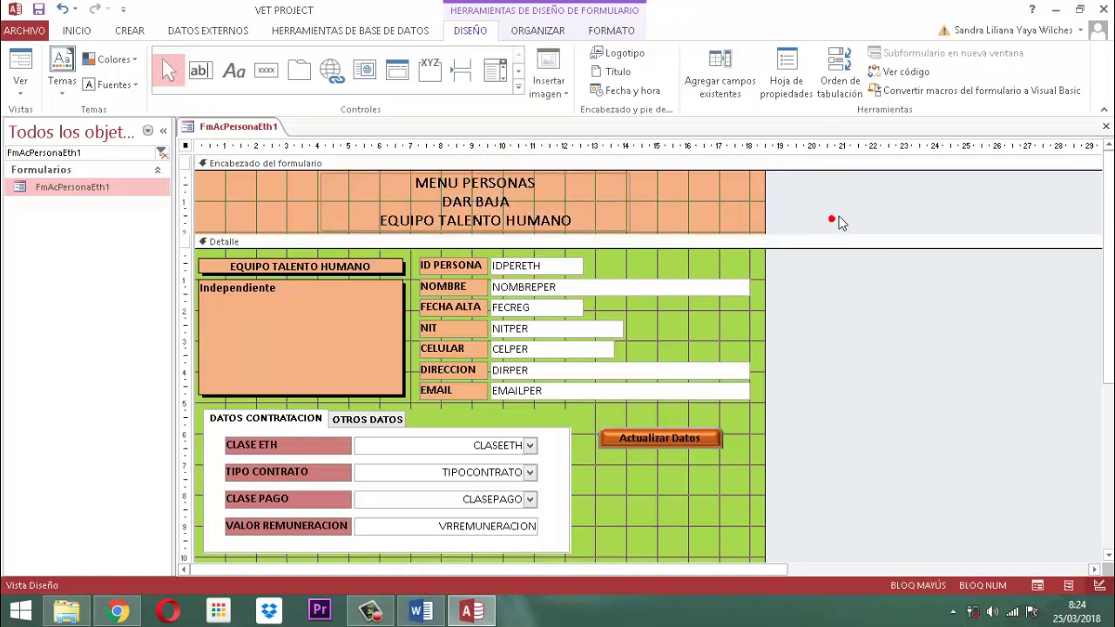
Delete the NITPER, CELPER, DIRPER and EMAILPER fields with their labels.
scroll(858, 315, down, 1)
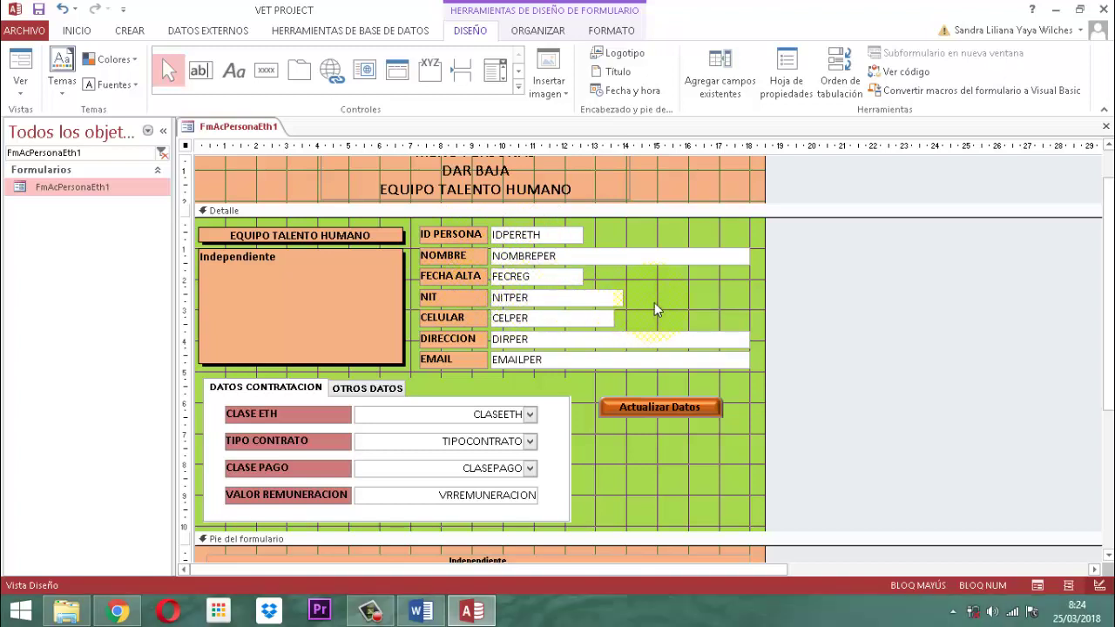
click(538, 303)
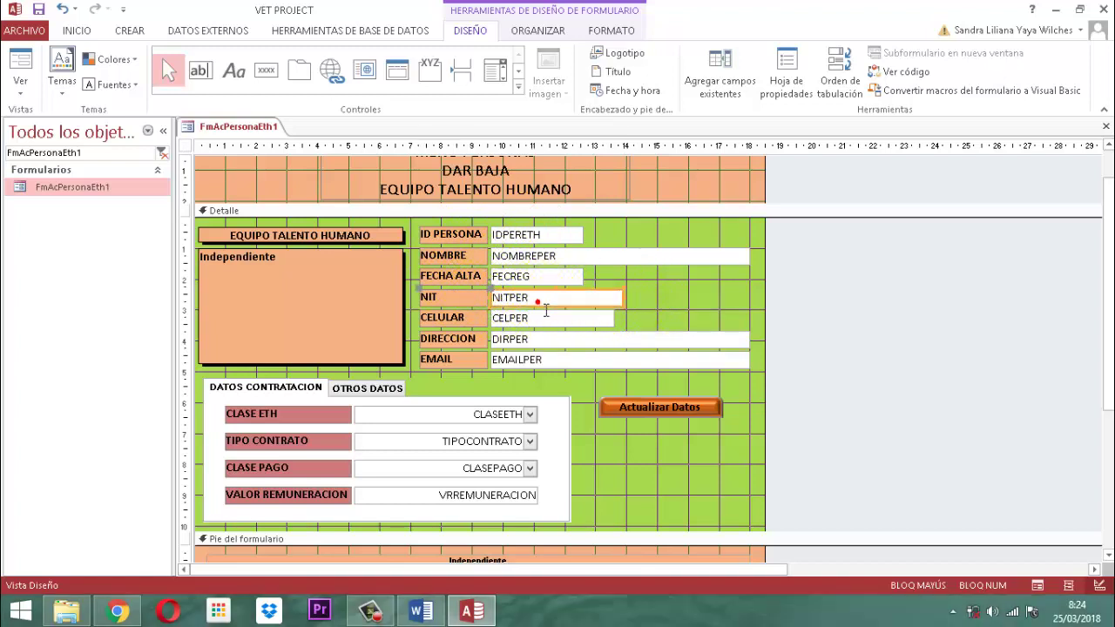
click(539, 304)
shift+click(533, 319)
shift+click(533, 341)
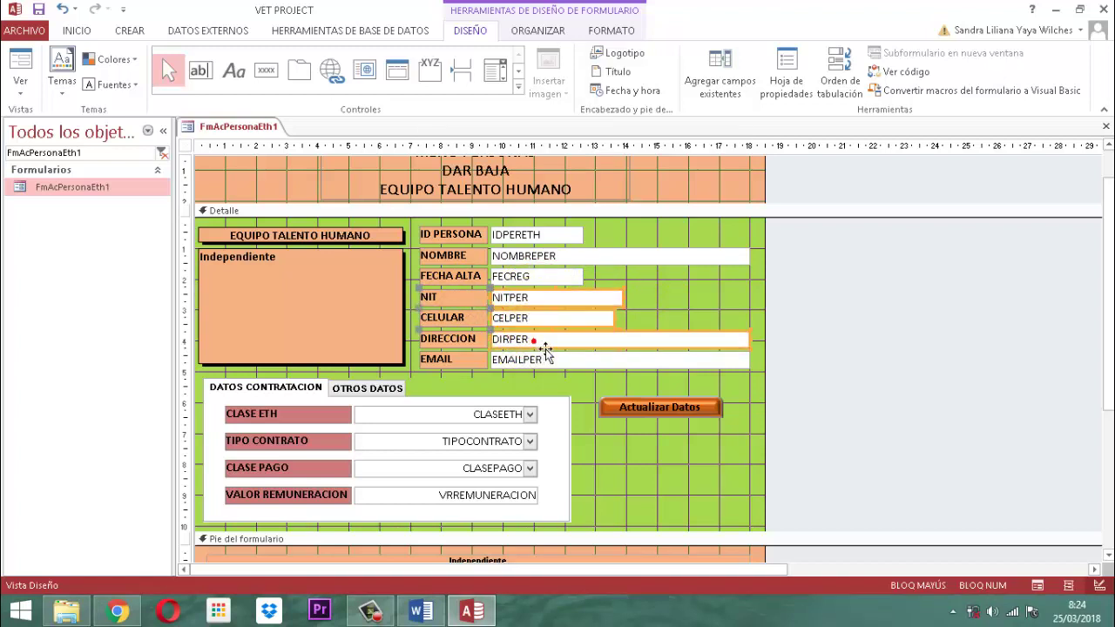
shift+click(542, 359)
key(Delete)
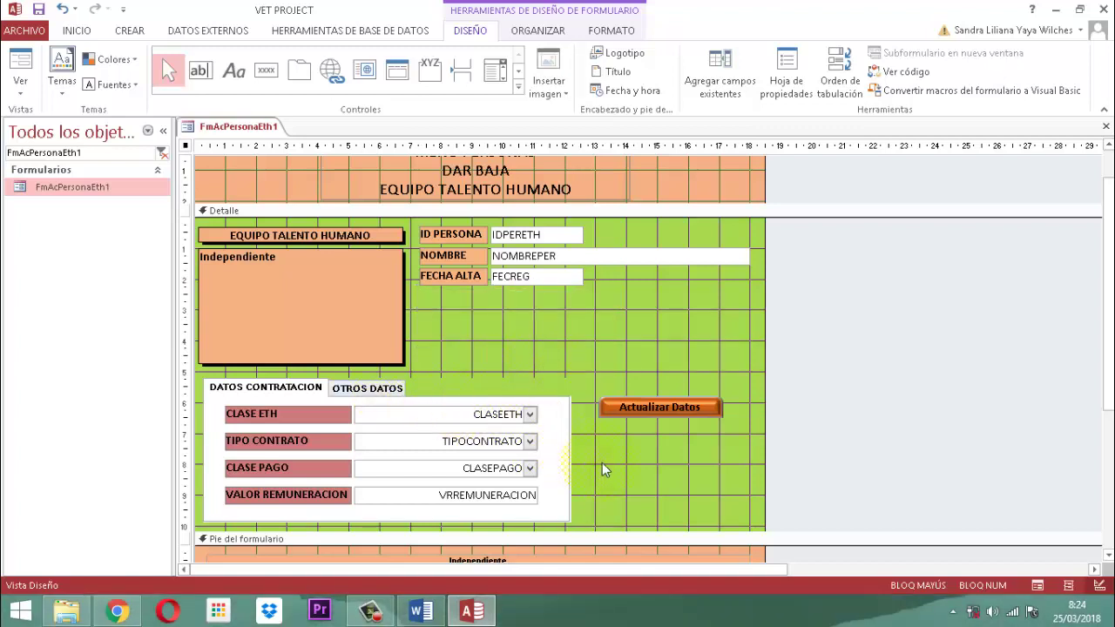
Delete the contract-data tab control from the form.
click(529, 396)
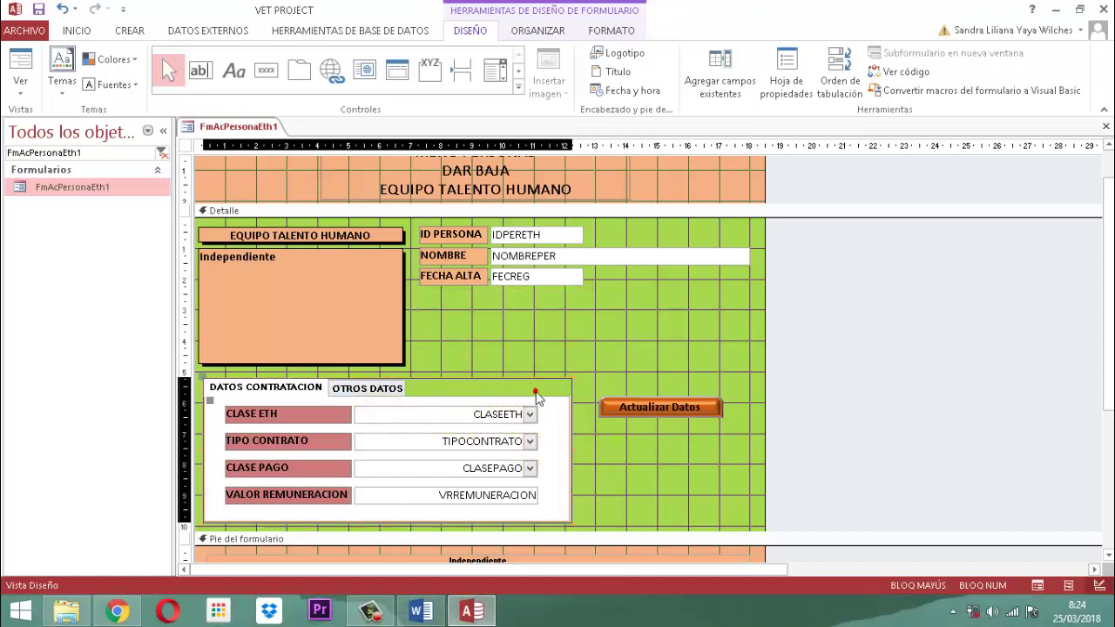
click(589, 366)
click(565, 381)
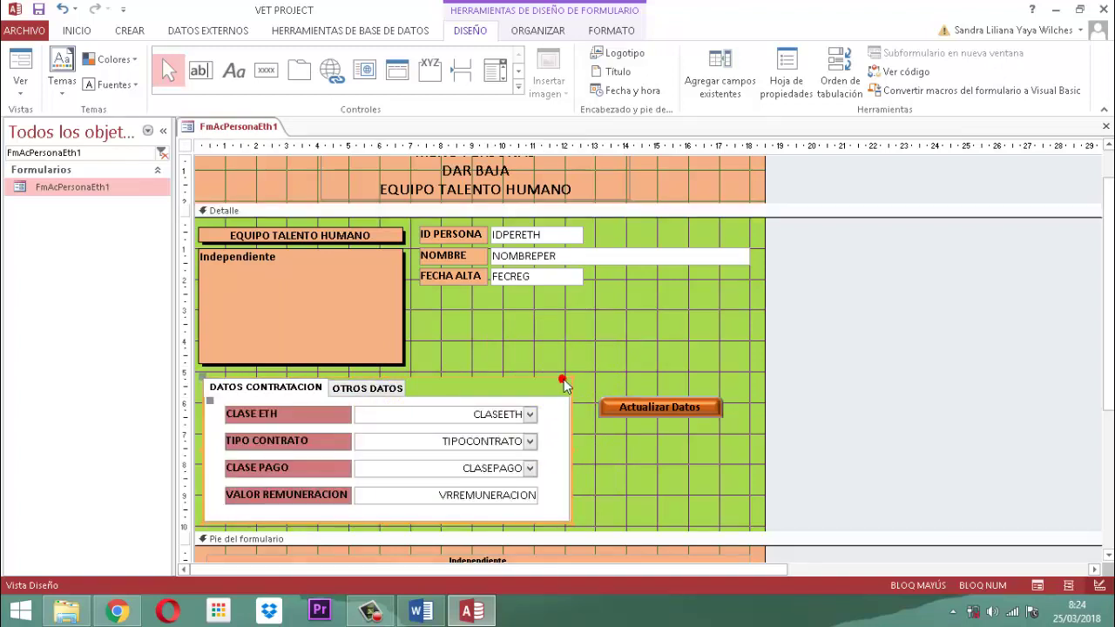
key(Delete)
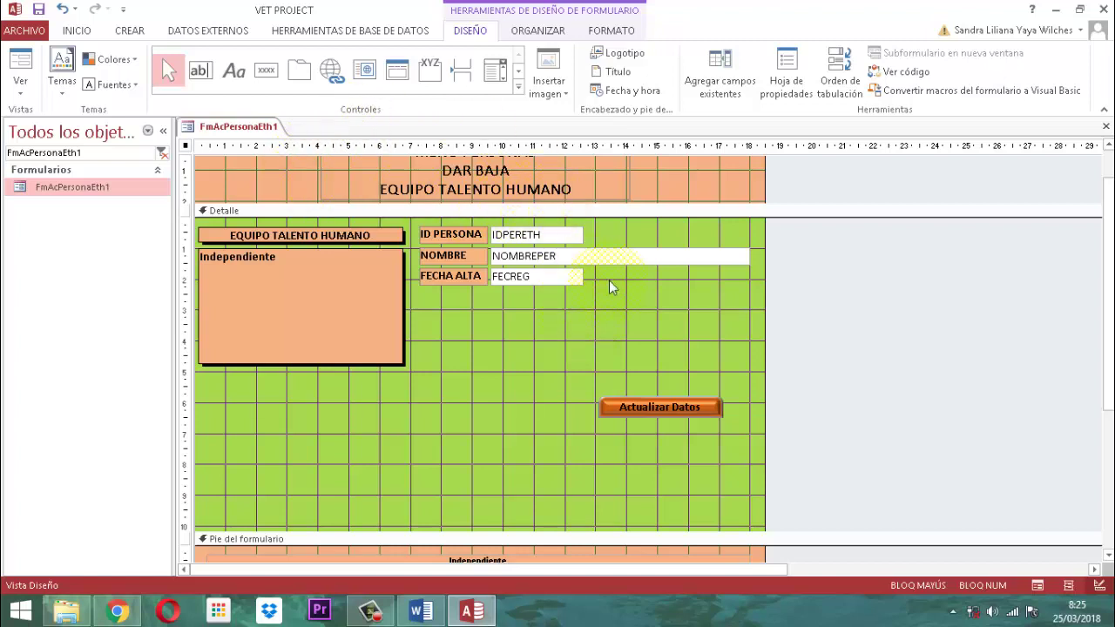
scroll(609, 280, up, 2)
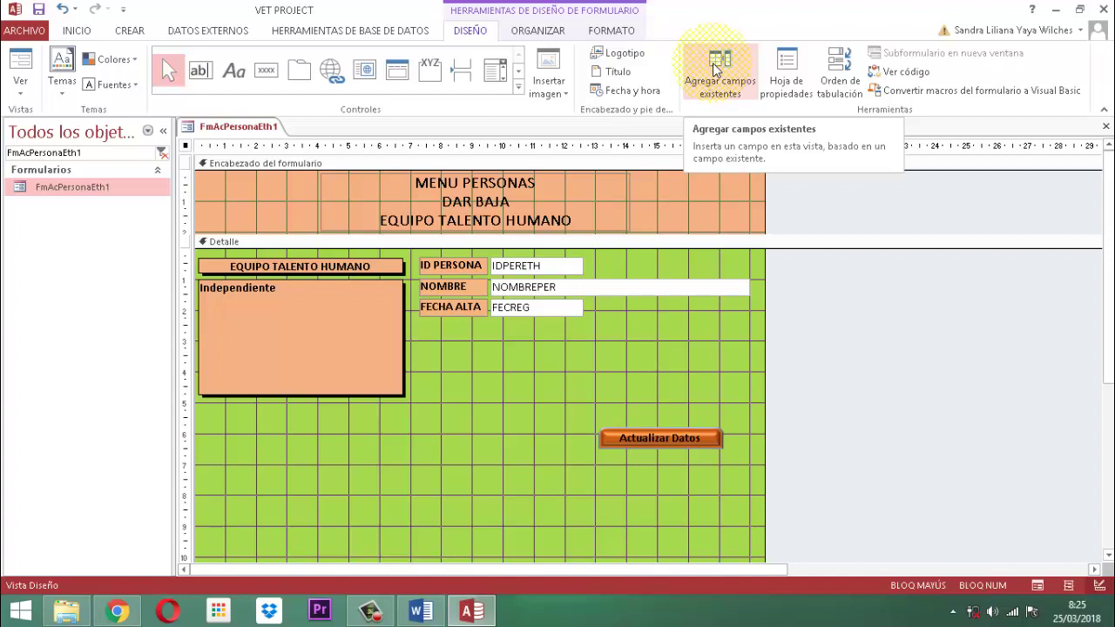
click(714, 68)
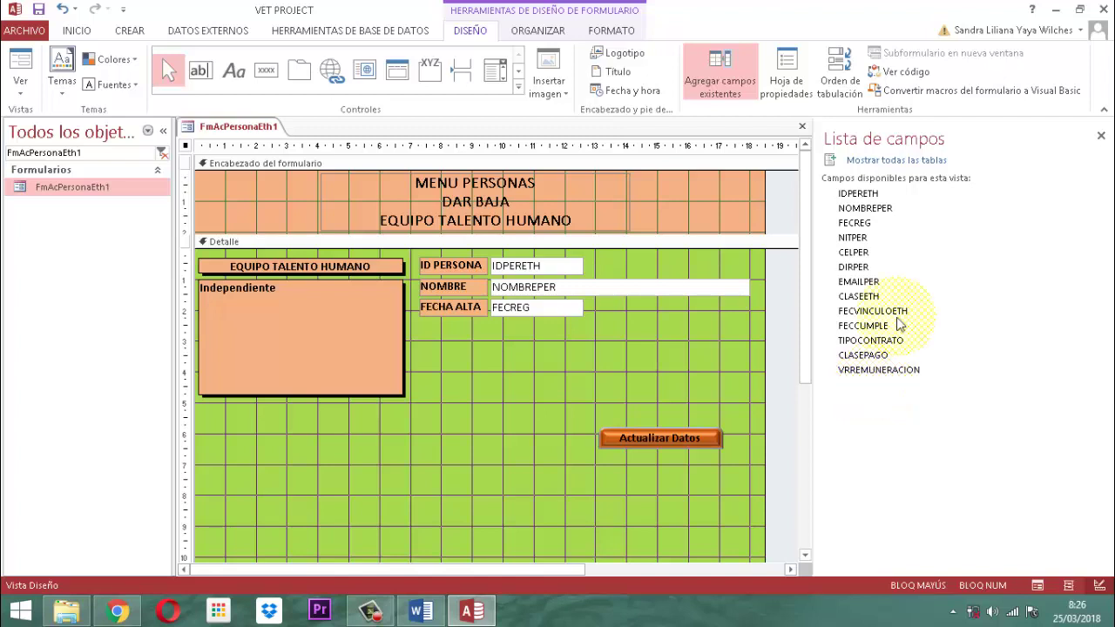
click(1101, 138)
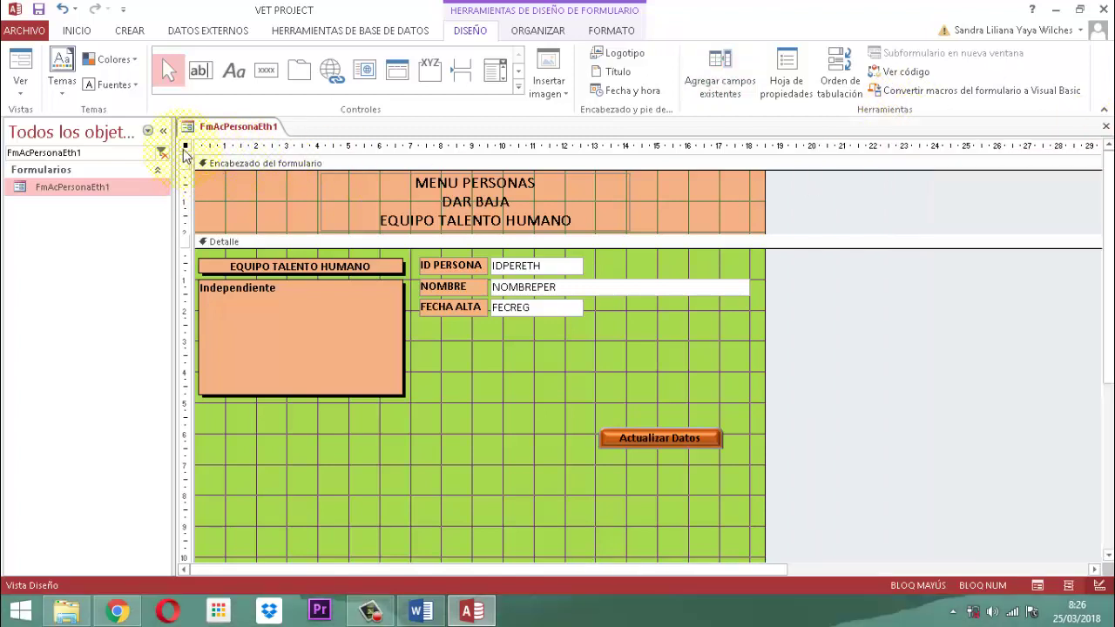
click(785, 71)
click(873, 198)
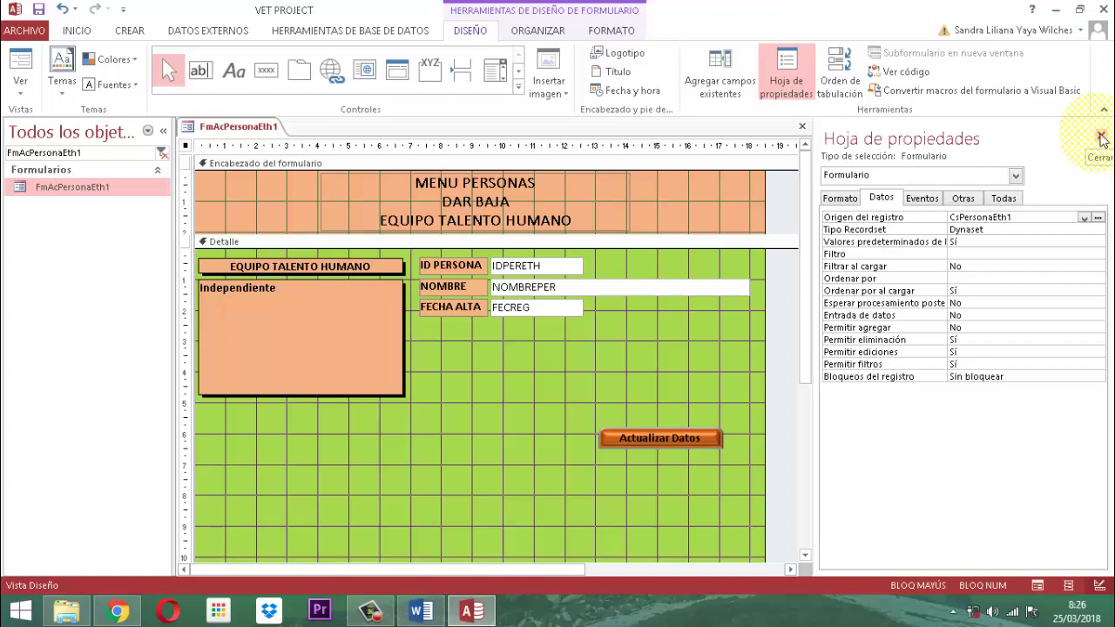
click(1101, 139)
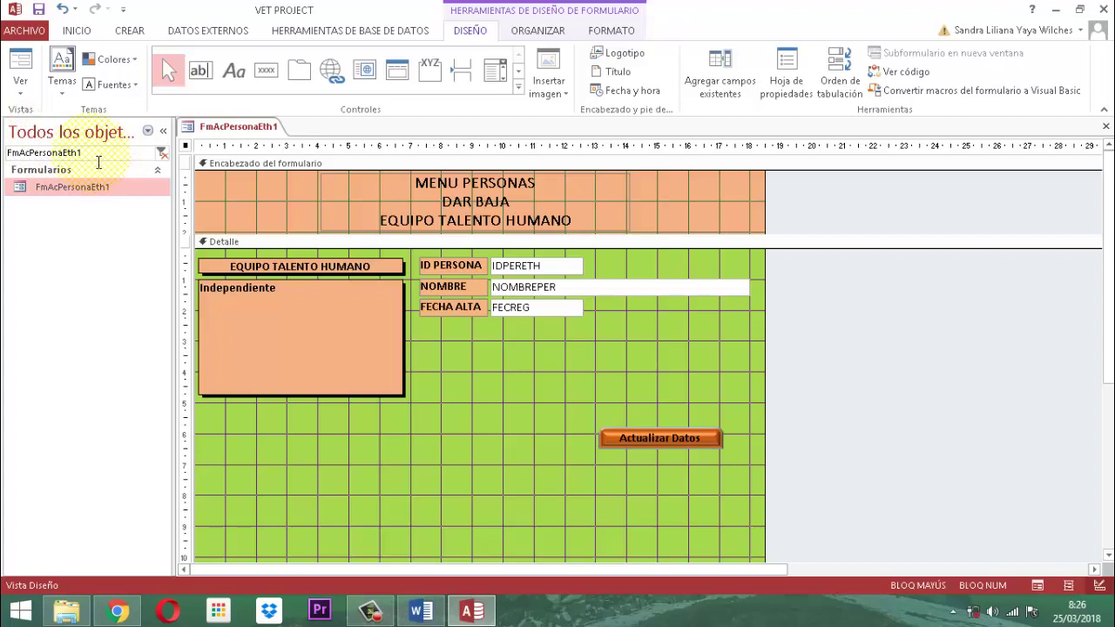
Save and close the open form design.
right_click(228, 129)
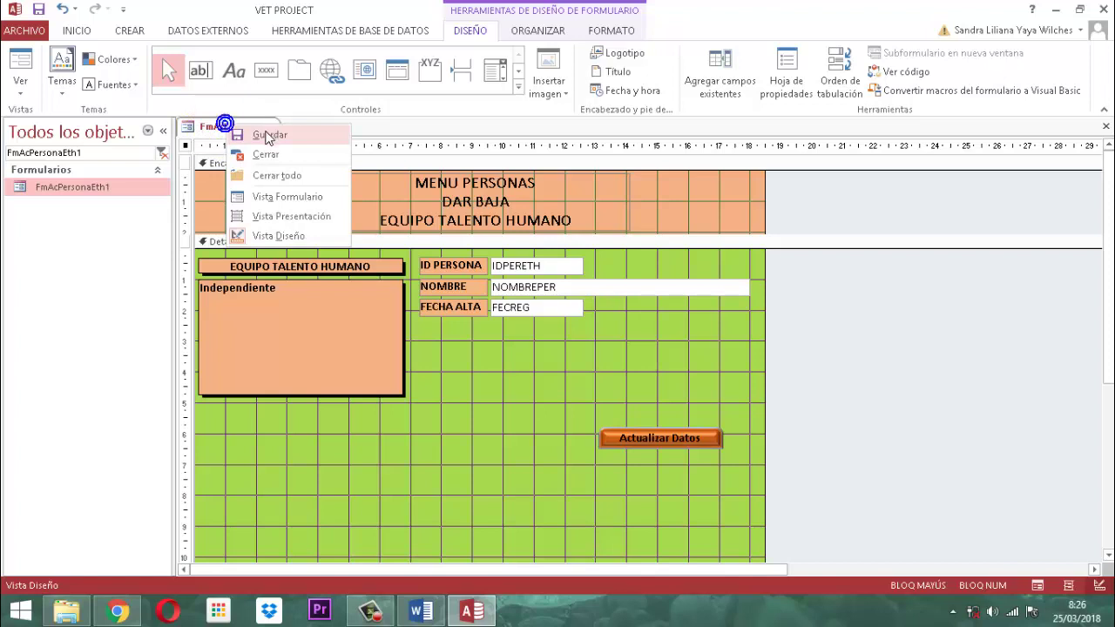
click(273, 138)
right_click(256, 127)
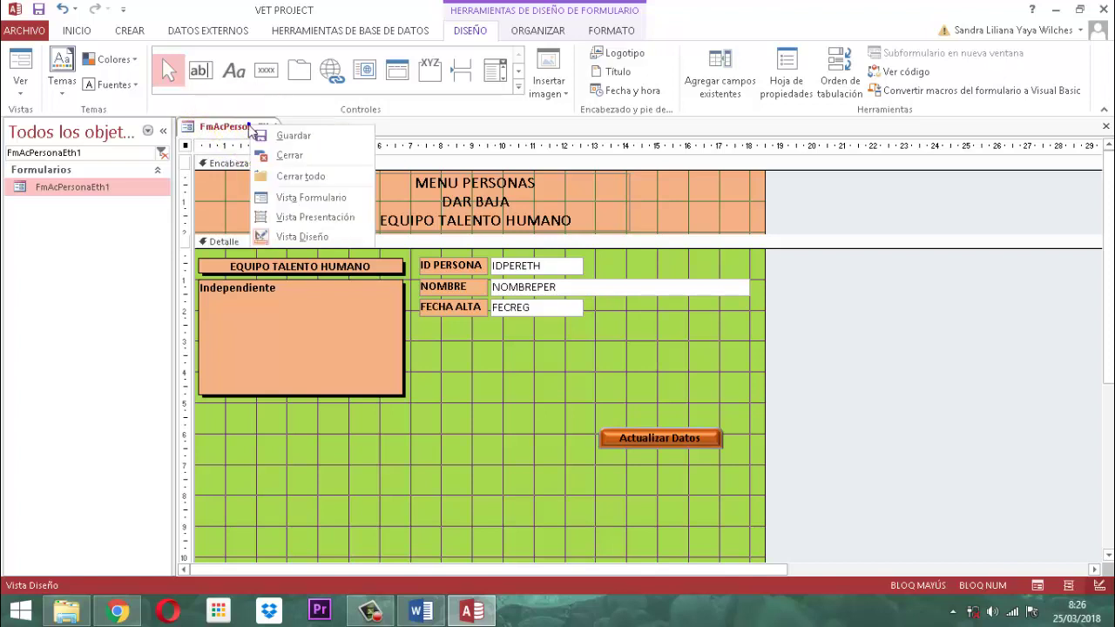
click(294, 165)
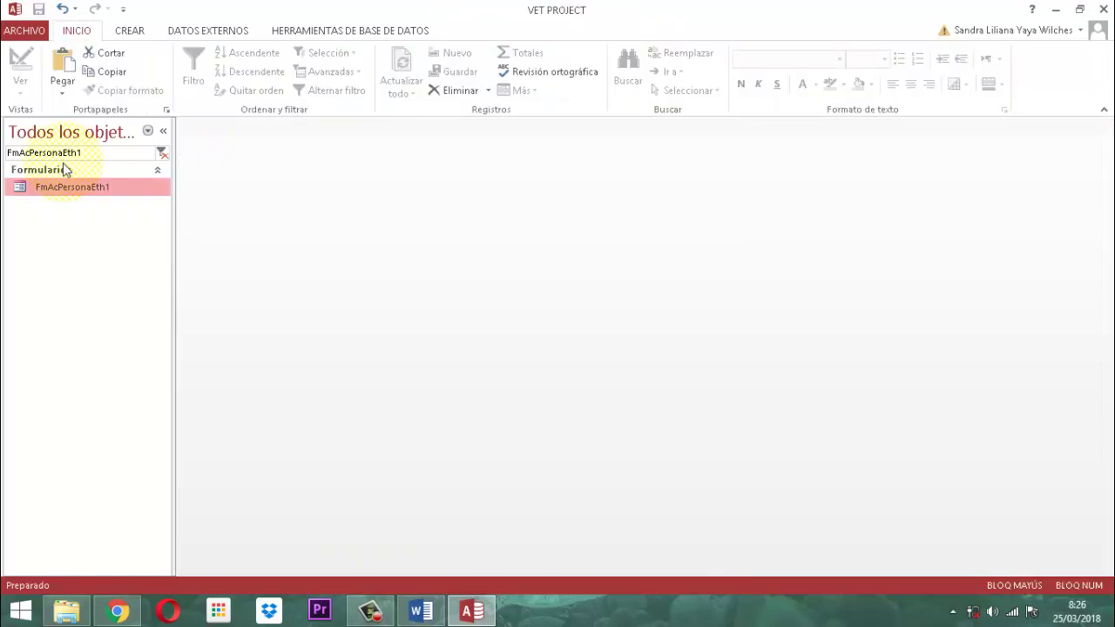
Change the navigation pane search filter to FmDb.
drag(82, 153, 5, 155)
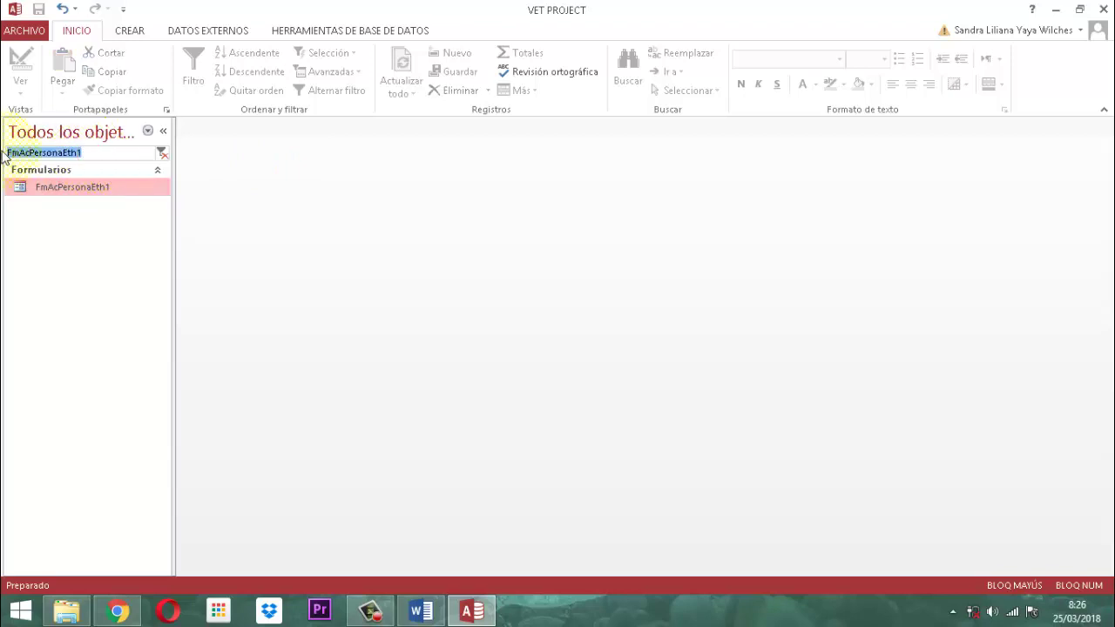
key(BackSpace)
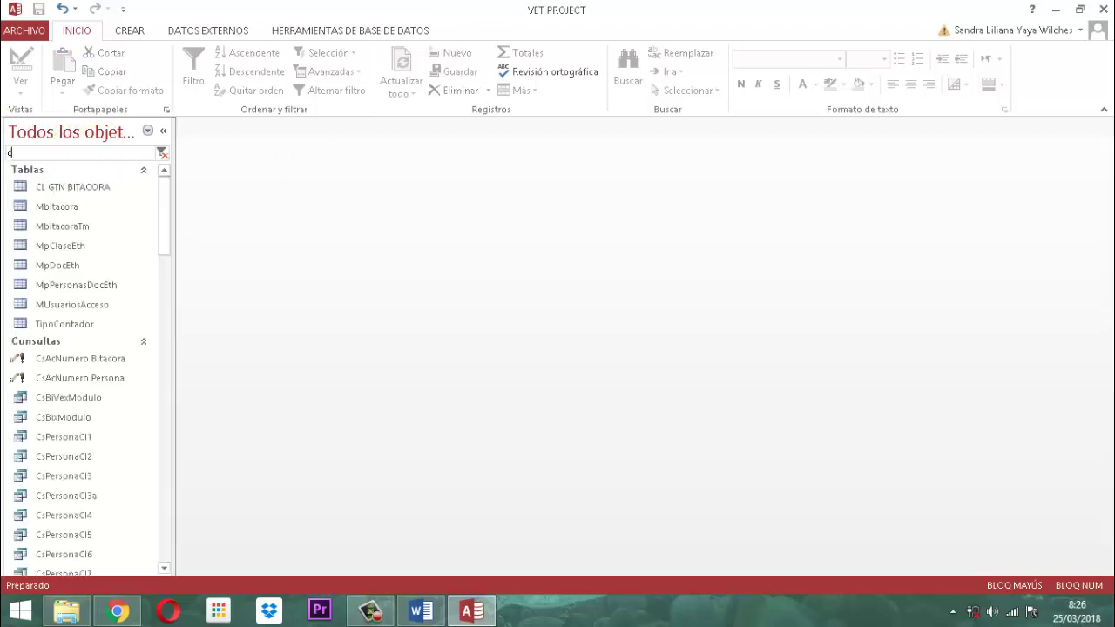
text(cs)
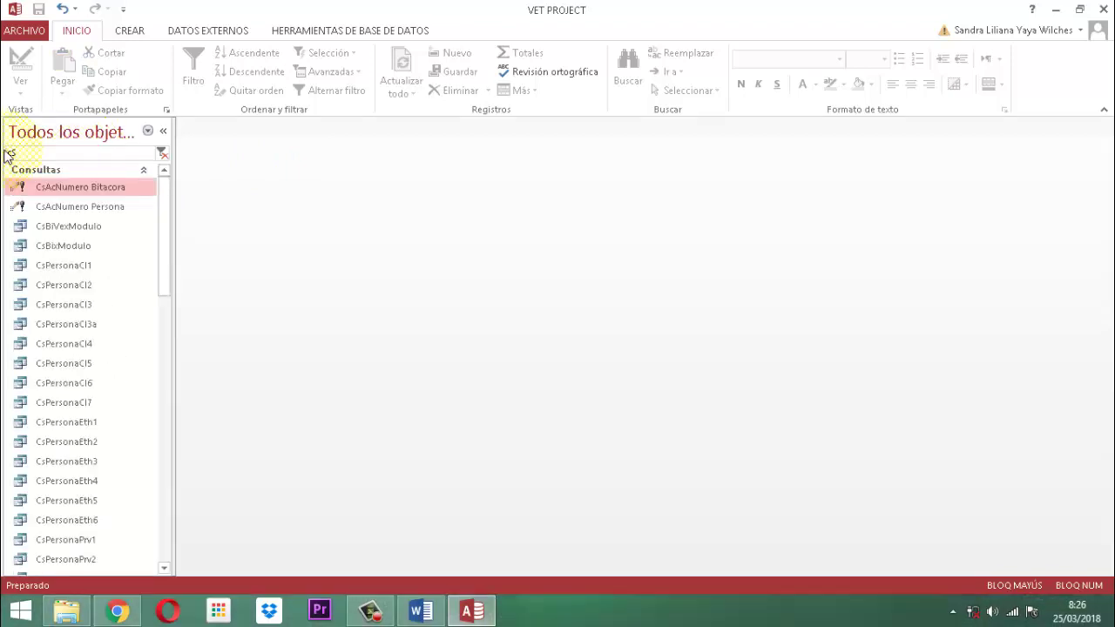
text(pERSONAe)
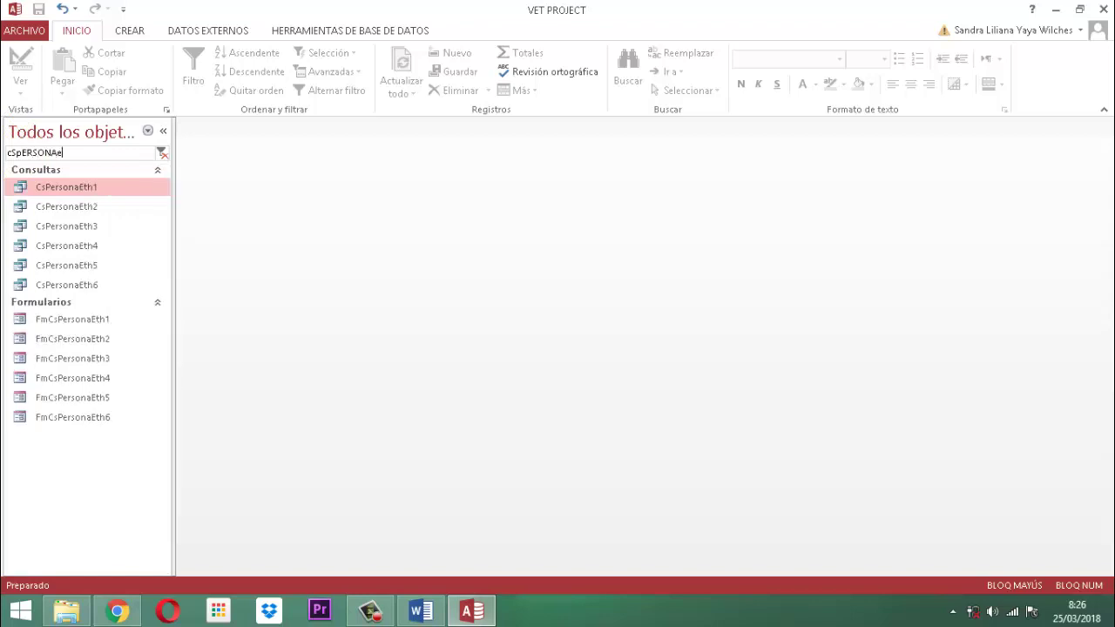
text(TH1)
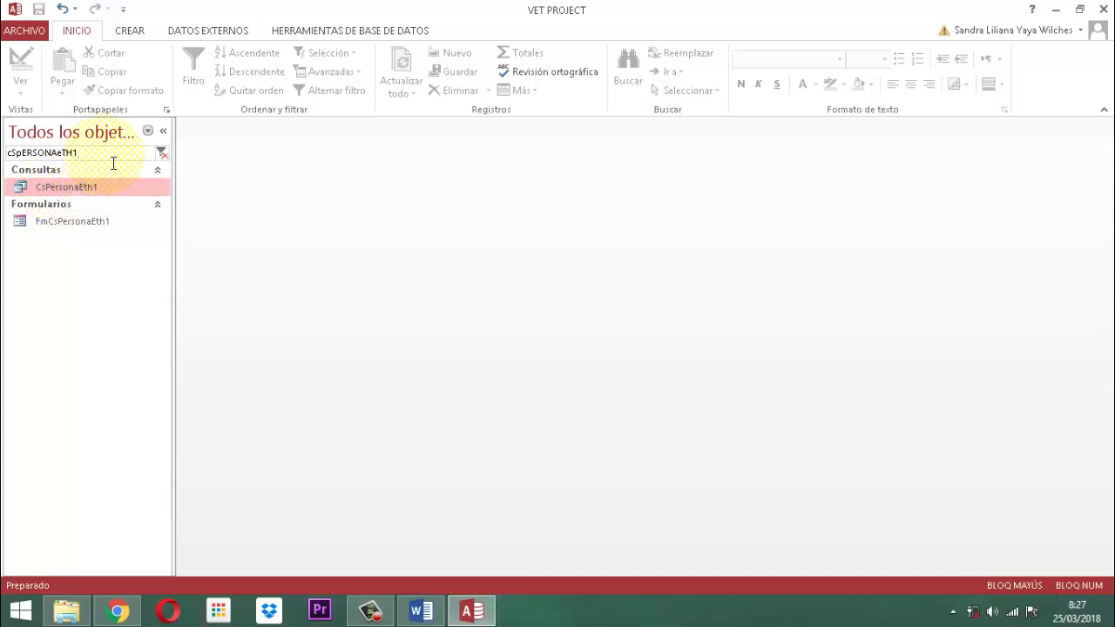
key(BackSpace)
key(BackSpace)
key(BackSpace)
key(BackSpace)
key(BackSpace)
key(BackSpace)
key(BackSpace)
key(BackSpace)
key(BackSpace)
key(BackSpace)
key(BackSpace)
key(BackSpace)
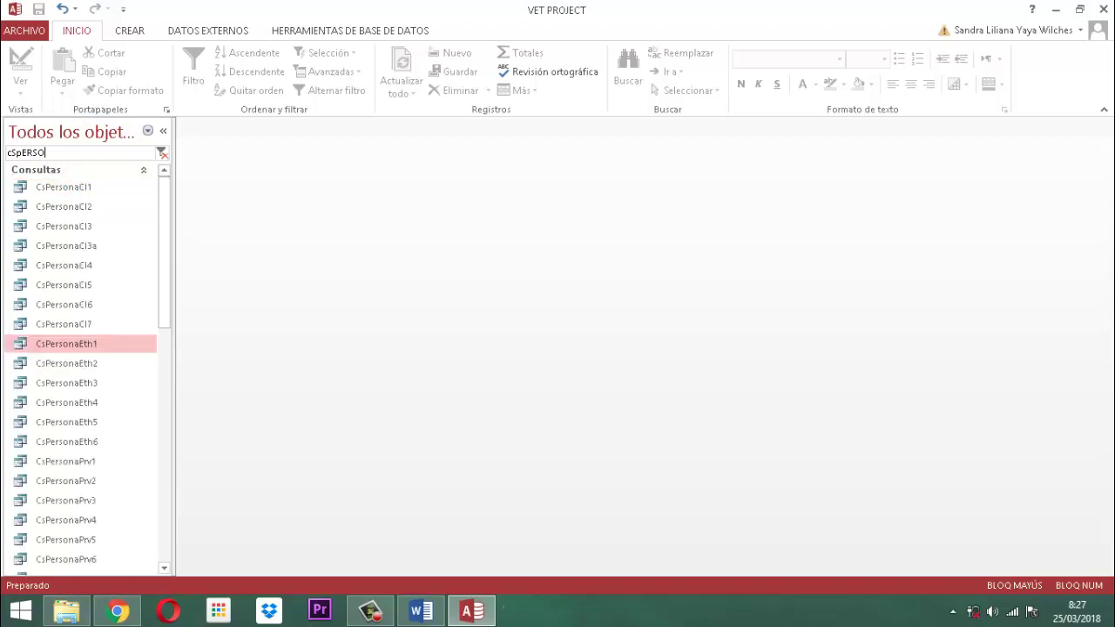
key(BackSpace)
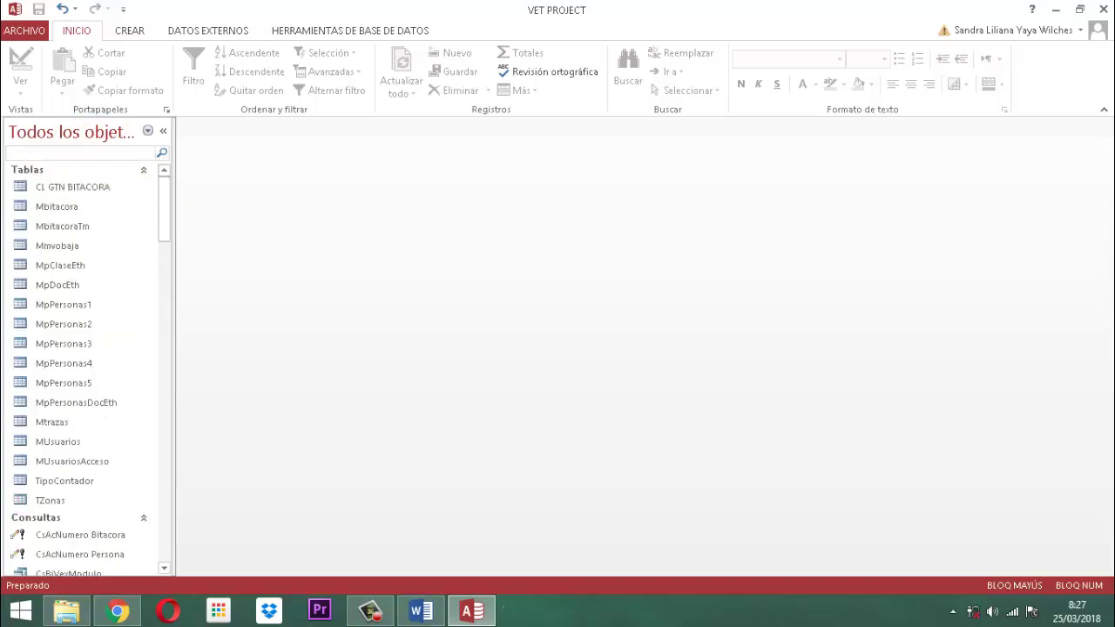
text(F)
key(BackSpace)
key(Caps_Lock)
text(Fm)
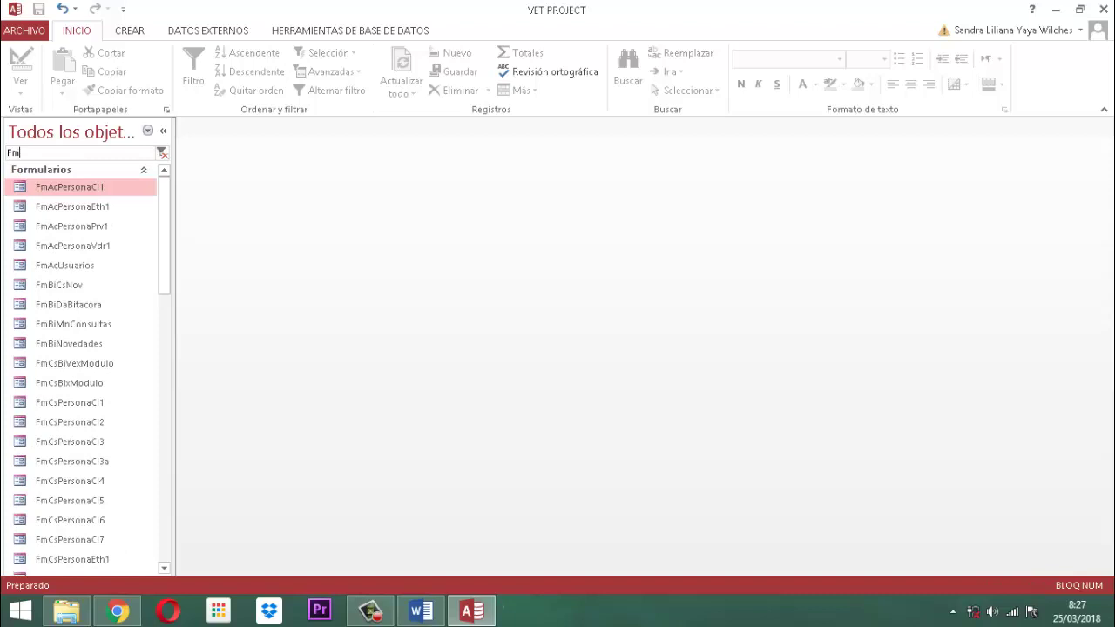
text(Db)
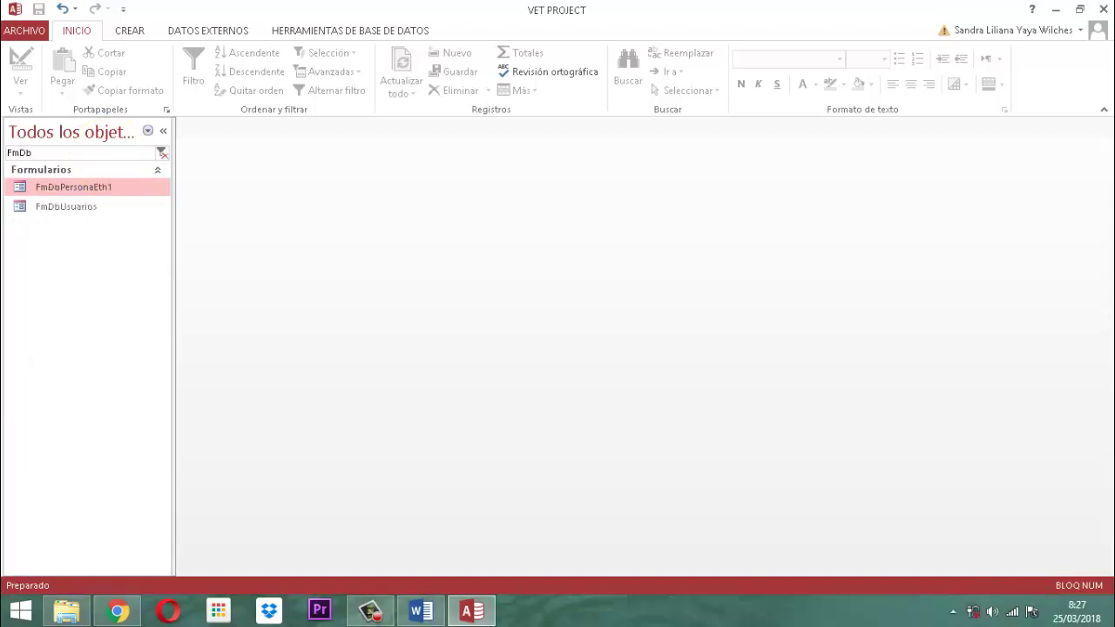
click(84, 187)
right_click(84, 186)
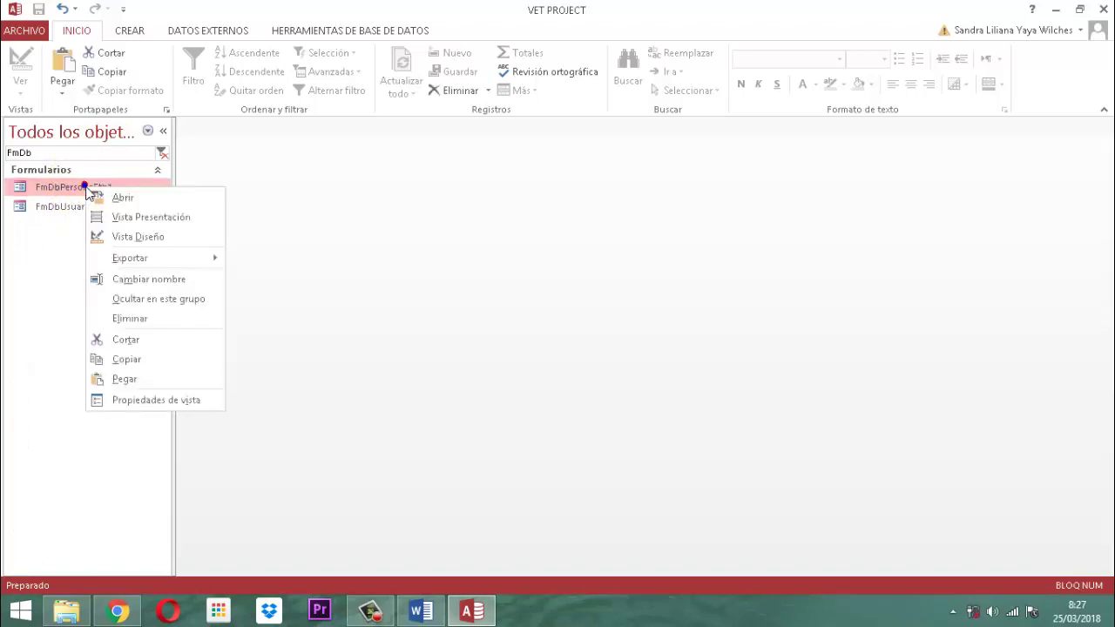
click(150, 237)
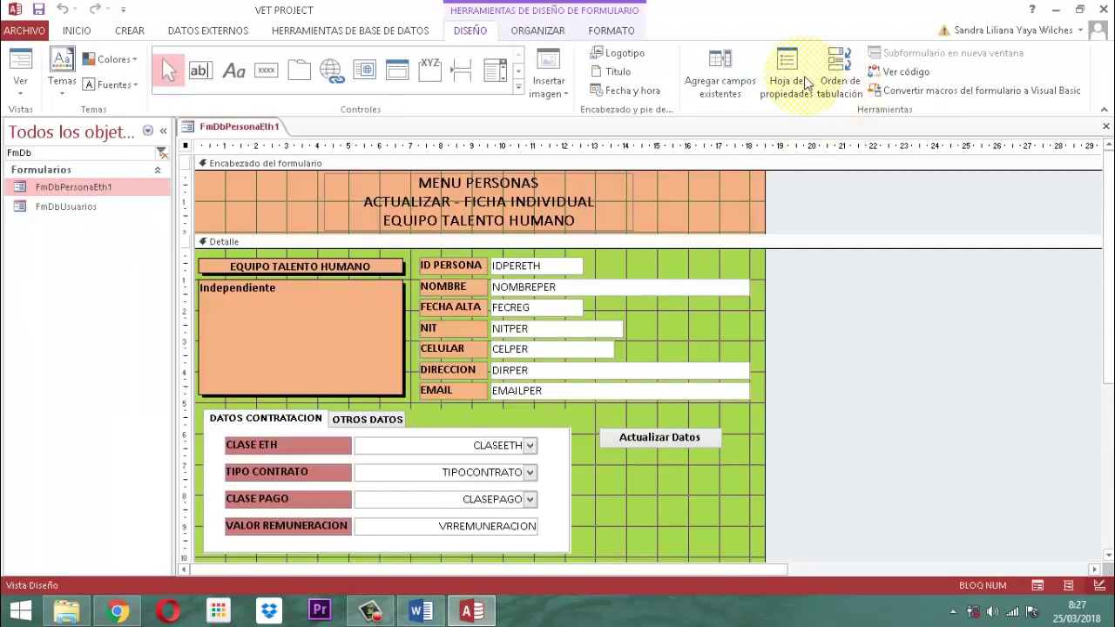
click(788, 76)
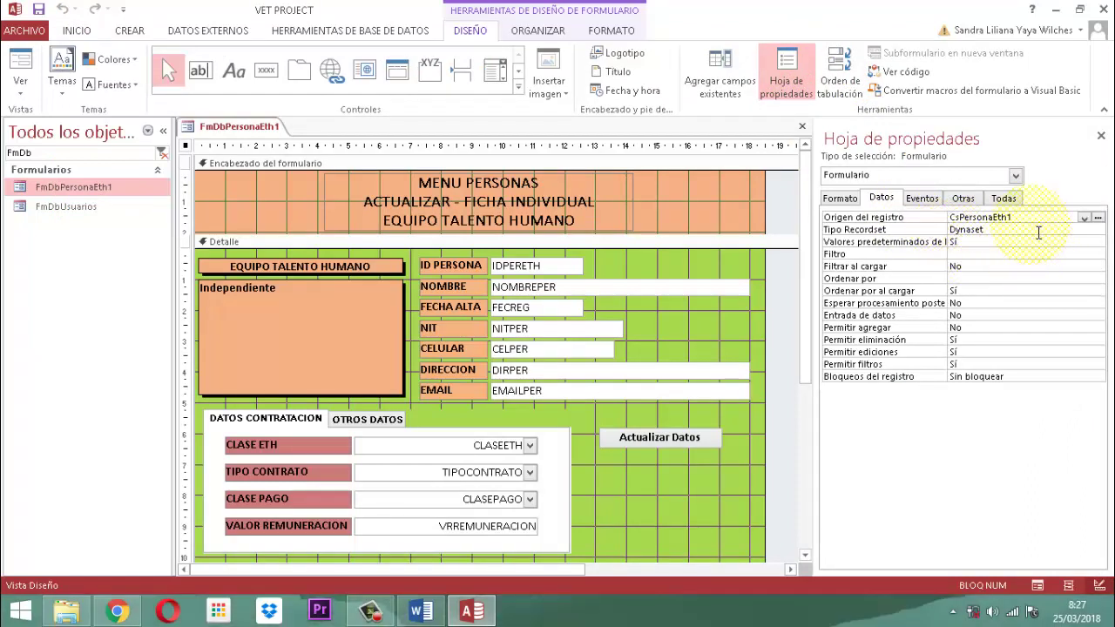
click(1103, 136)
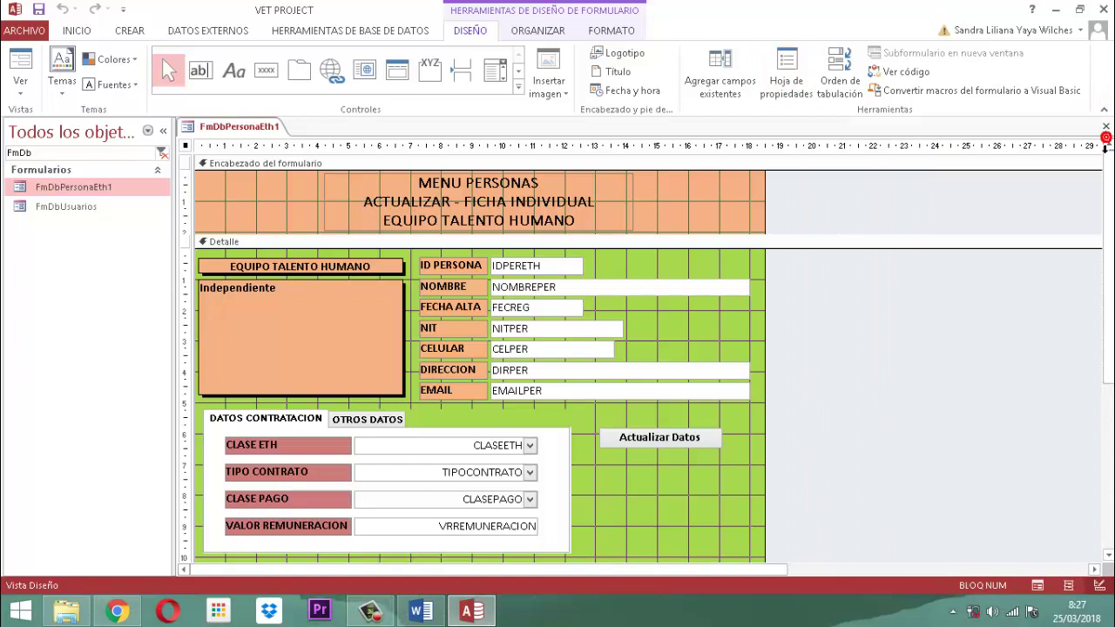
right_click(260, 126)
click(294, 153)
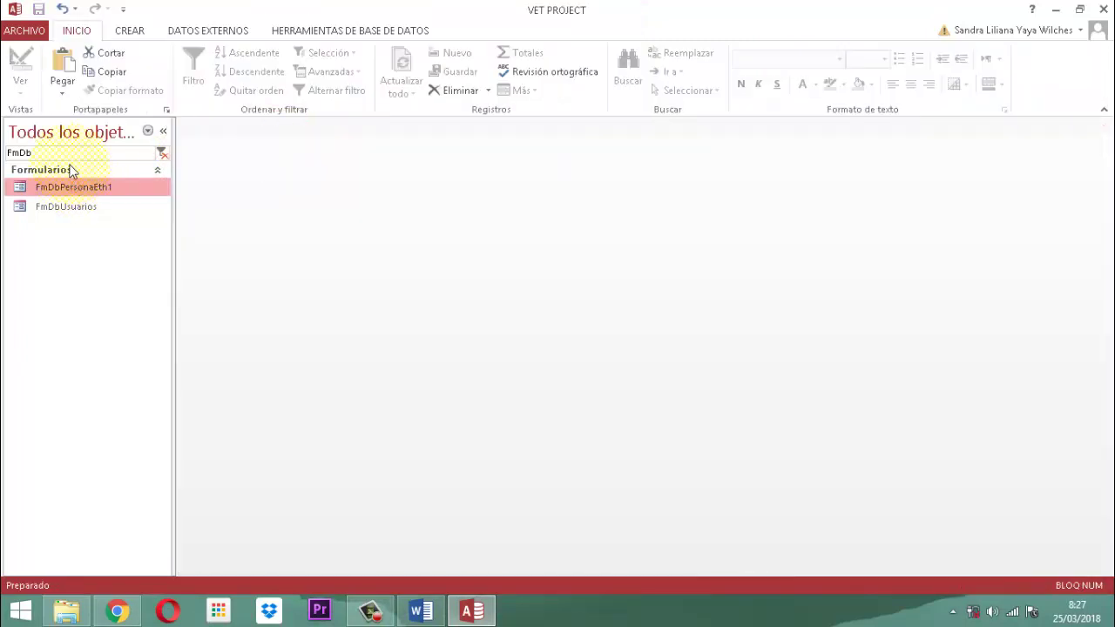
Filter the object list to CsPersonaEth1, then copy and paste that query.
drag(52, 153, 4, 159)
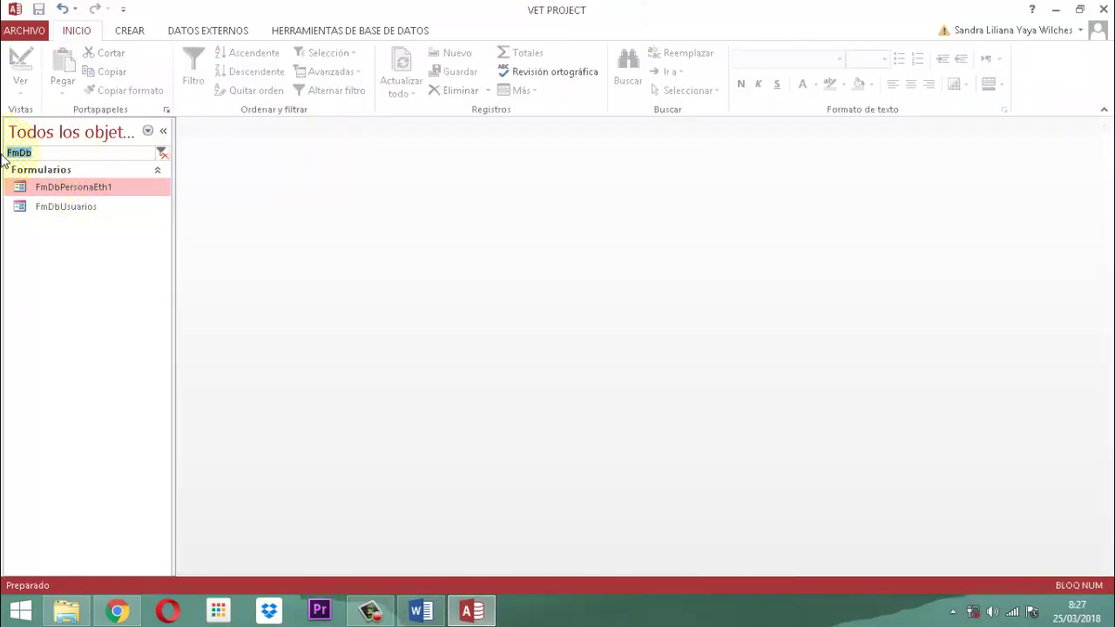
text(CsPers)
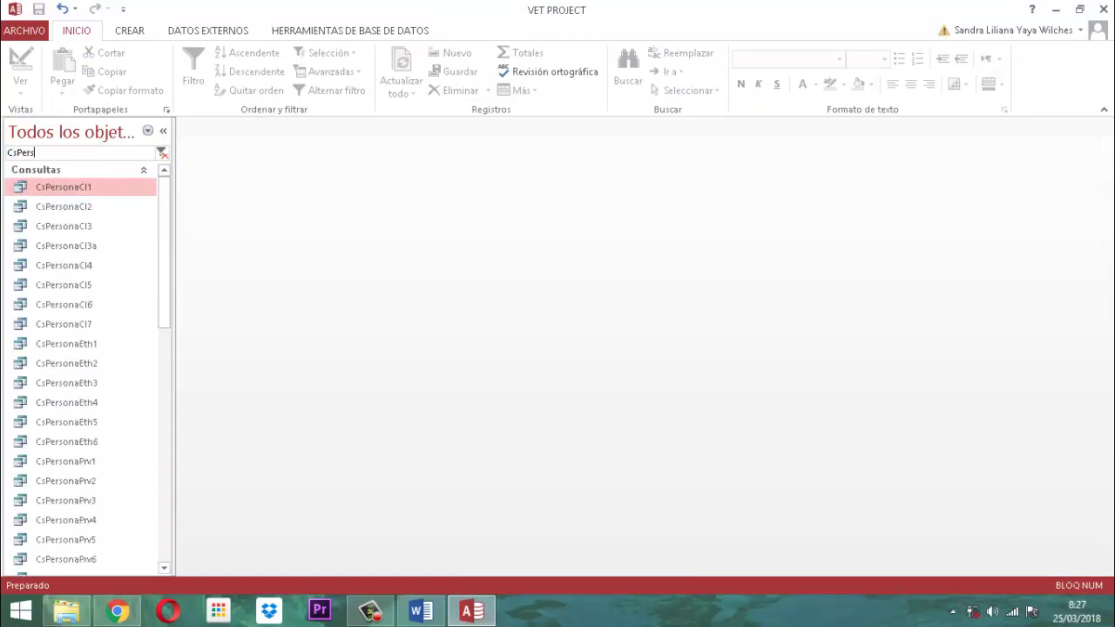
text(onaEth)
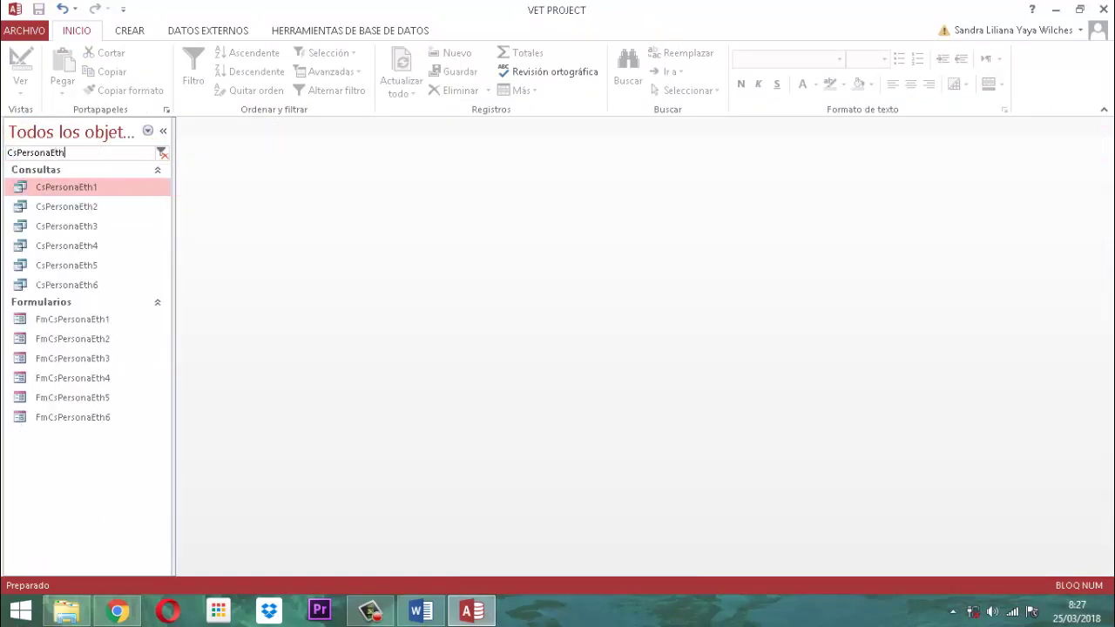
text(1)
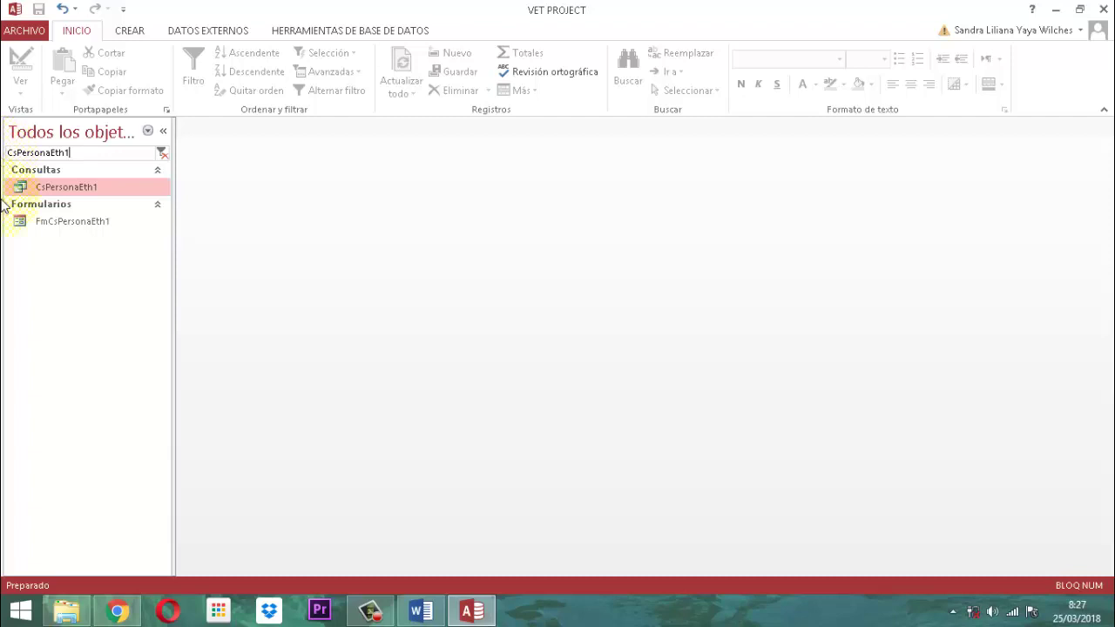
right_click(79, 186)
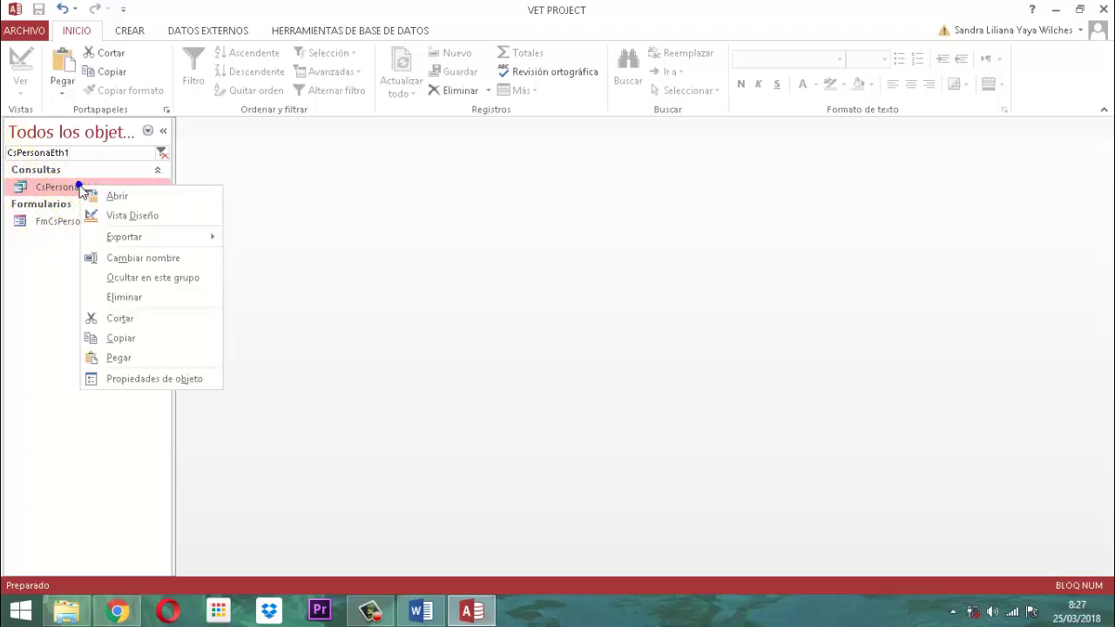
click(122, 340)
right_click(92, 186)
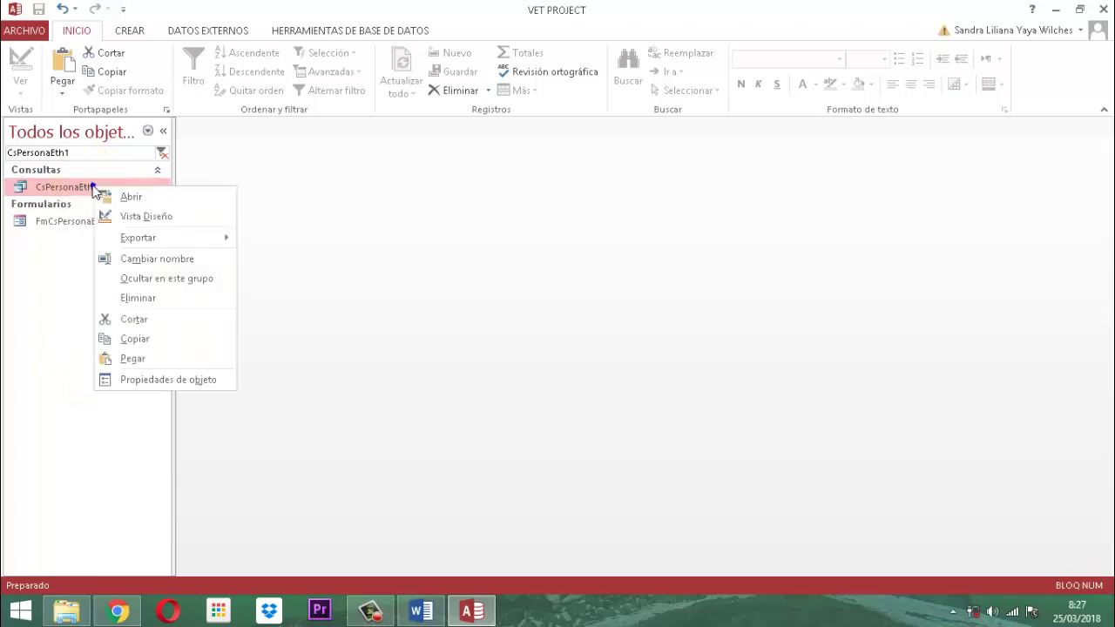
click(131, 358)
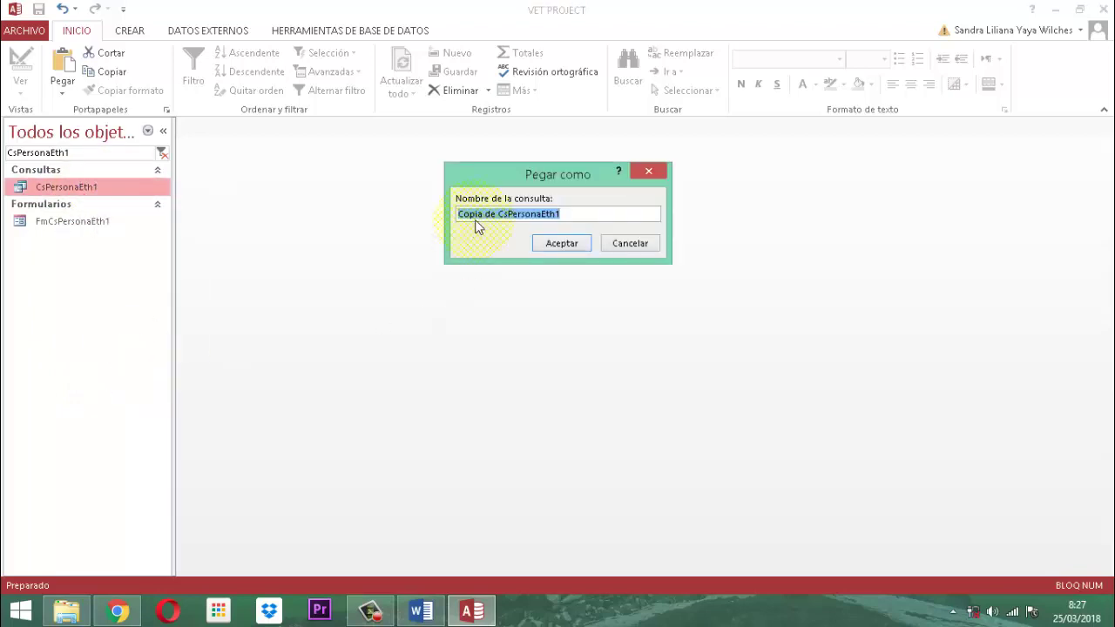
Name the pasted query copy CsPersonaEth1Db and confirm.
click(585, 214)
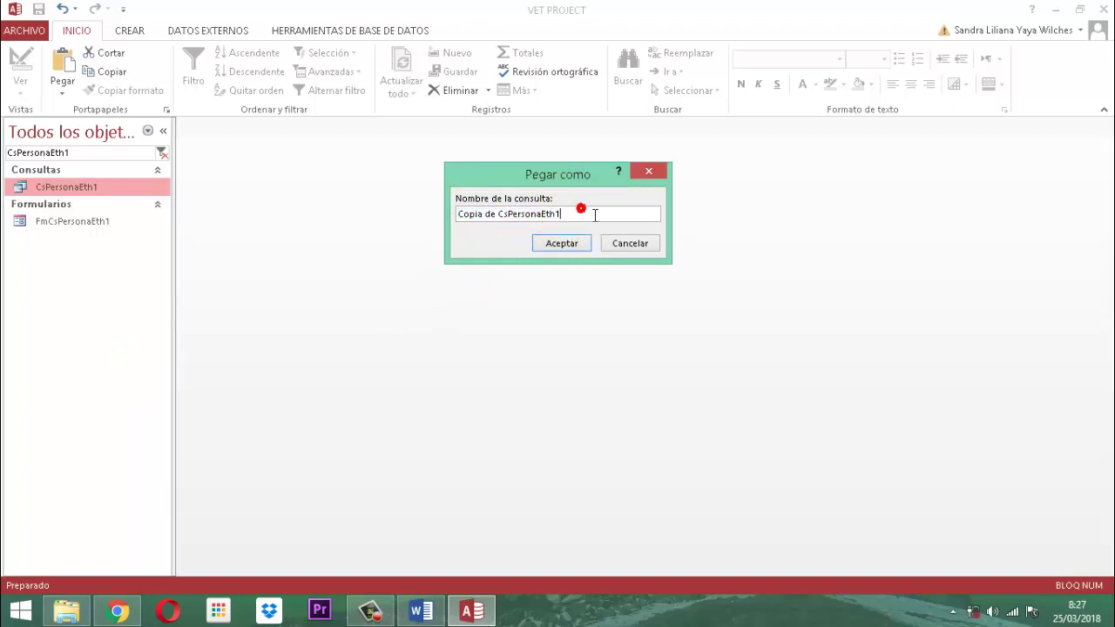
key(Home)
key(Delete)
key(Delete)
key(Delete)
key(Delete)
key(Delete)
key(Delete)
key(Delete)
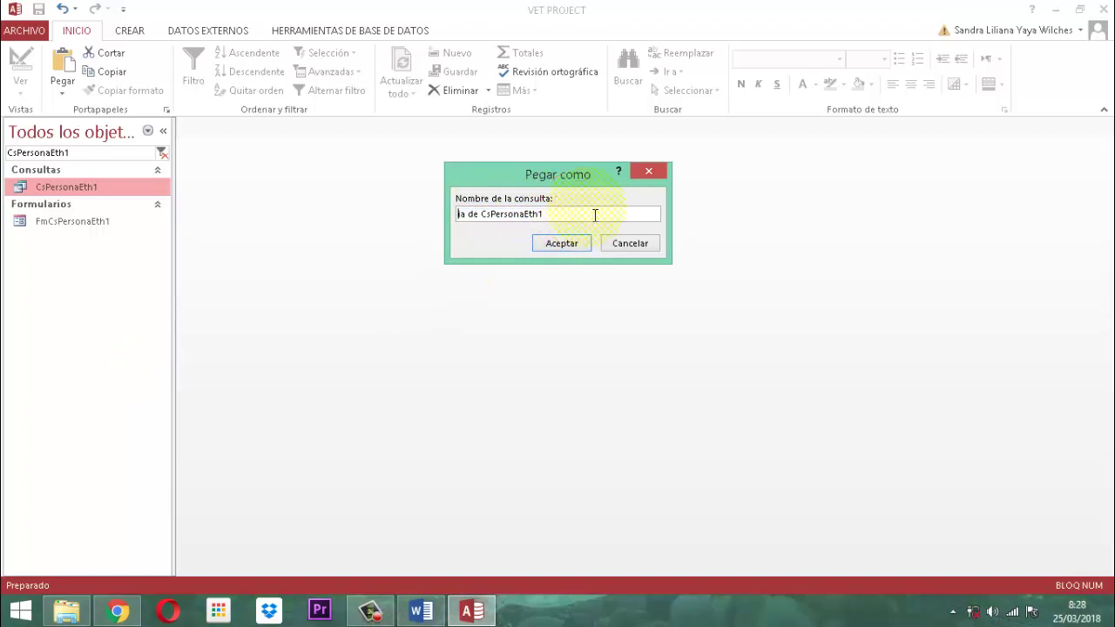
key(Delete)
key(Delete)
key(Right)
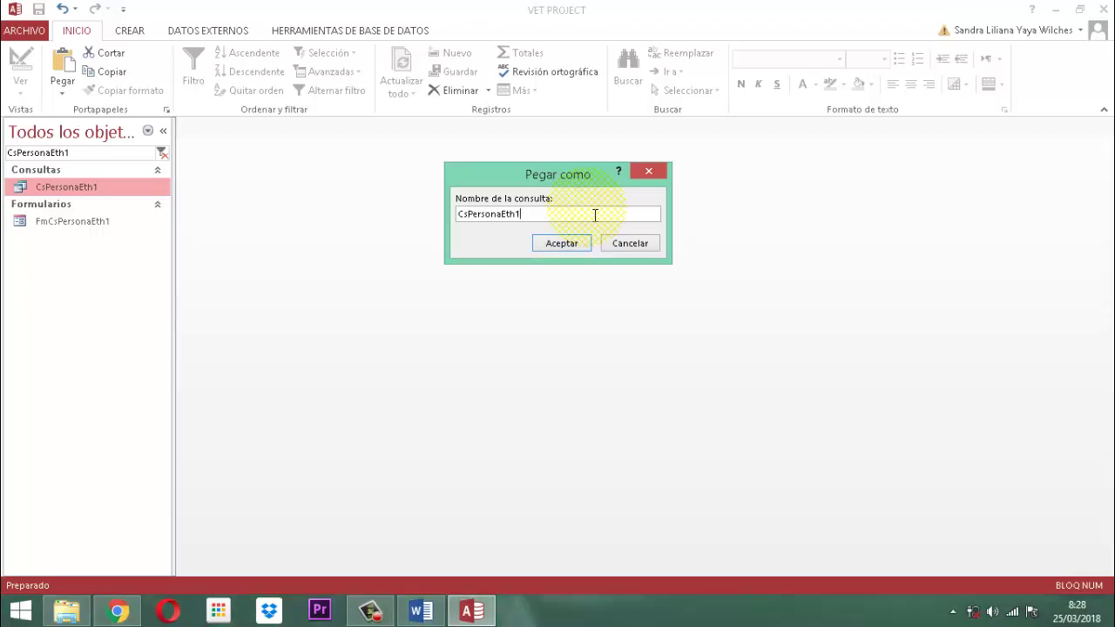
text(Db)
click(561, 244)
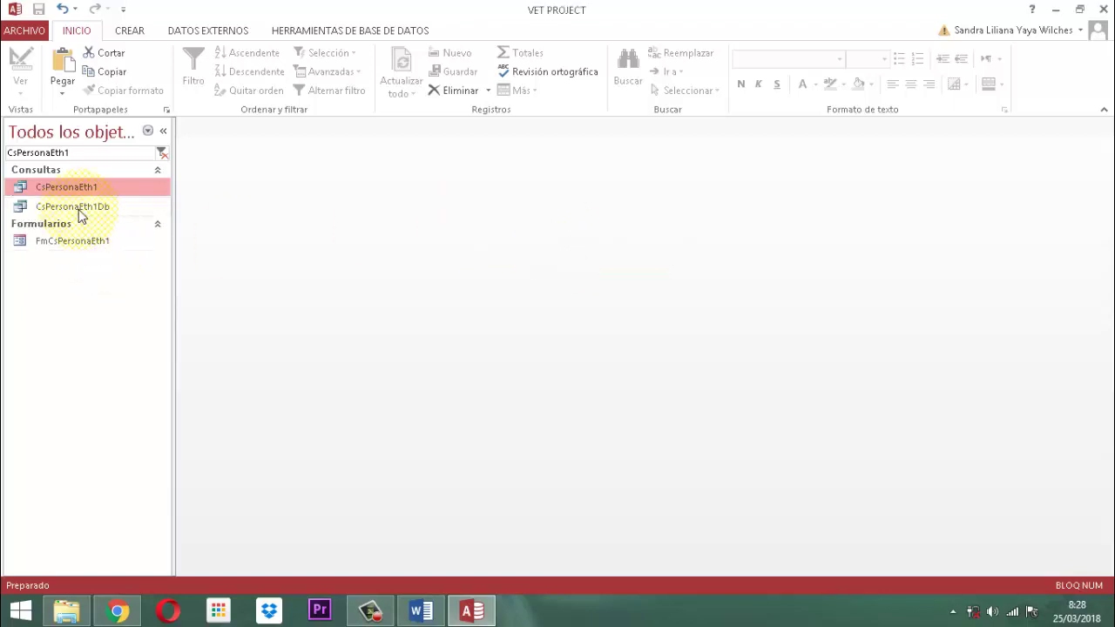
Open the CsPersonaEth1Db query in design view.
click(77, 208)
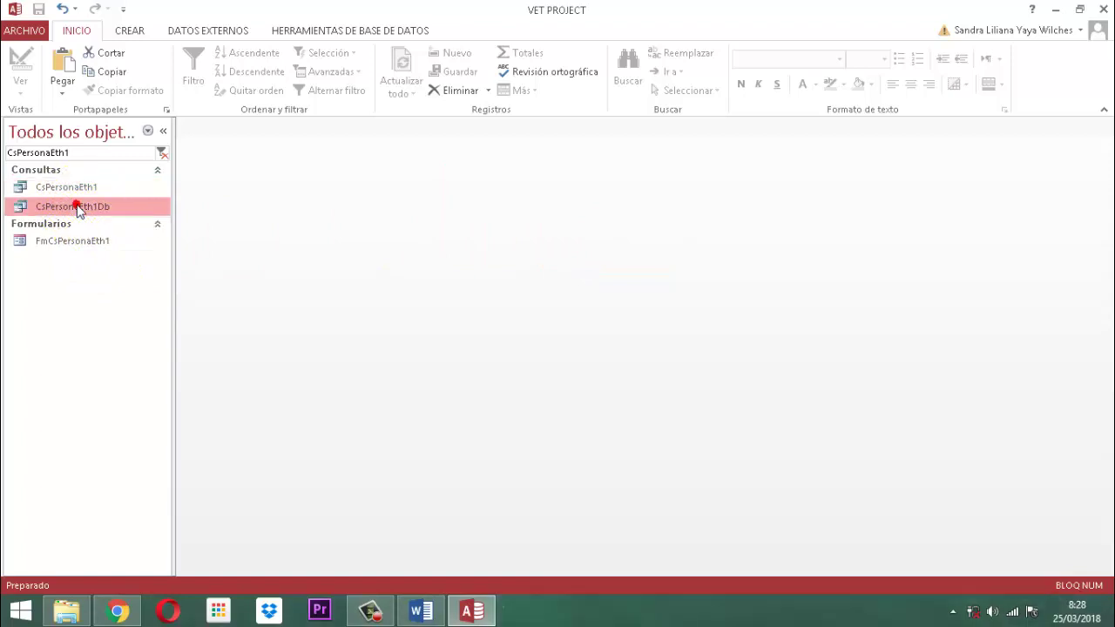
click(77, 209)
right_click(78, 208)
click(113, 236)
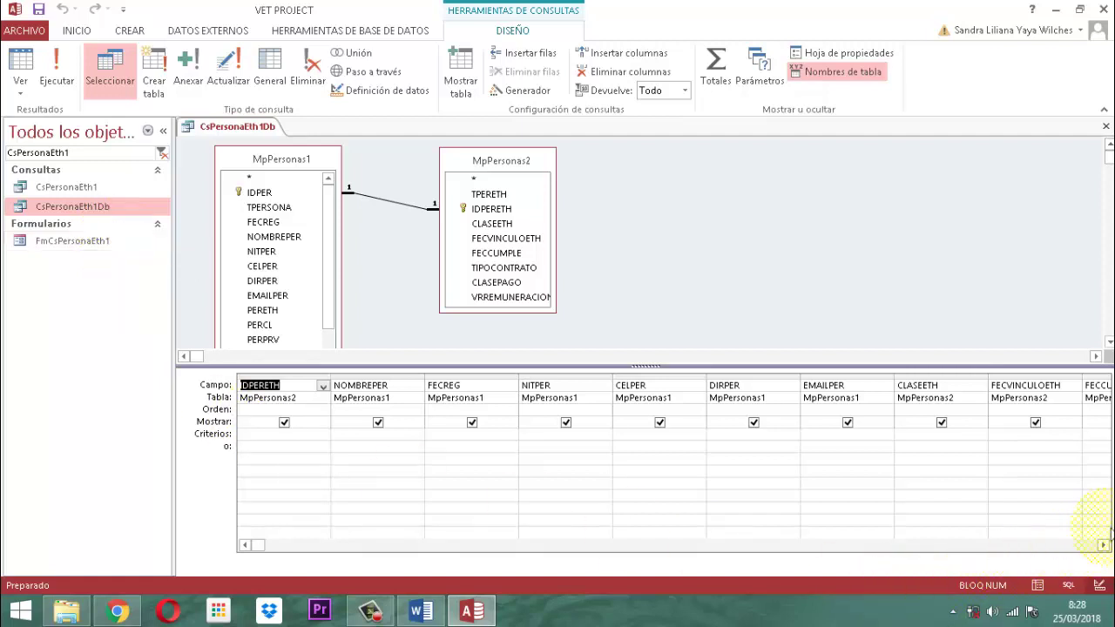
click(1103, 546)
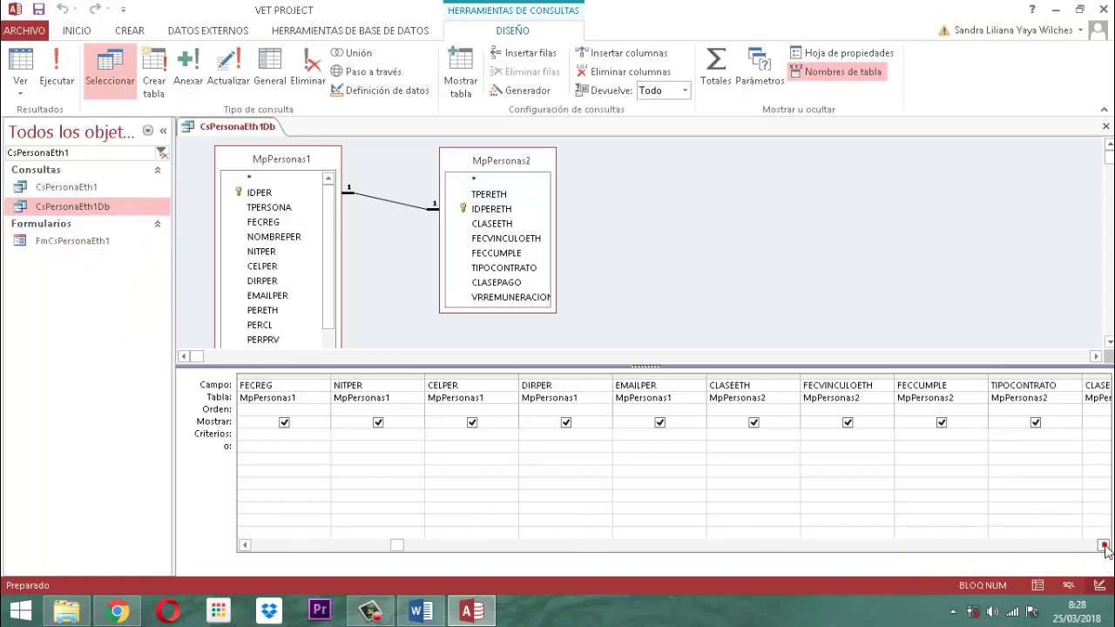
click(1103, 546)
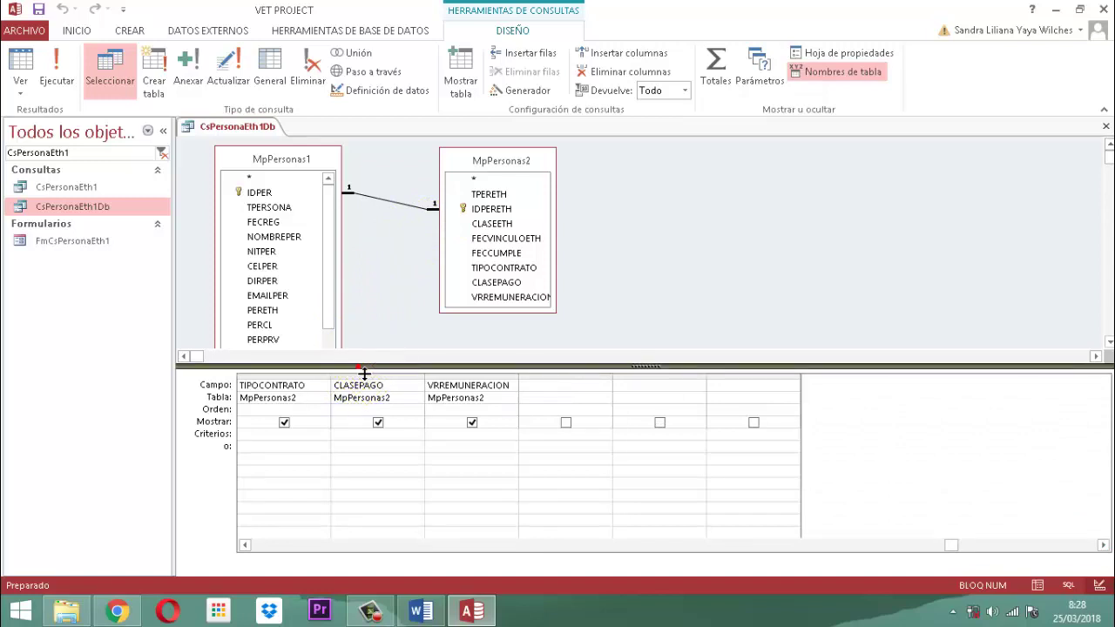
Enlarge the table pane and MpPersonas1, then add FECBAJA, MVOBAJA and IDUSUARIO as columns.
drag(365, 374, 363, 453)
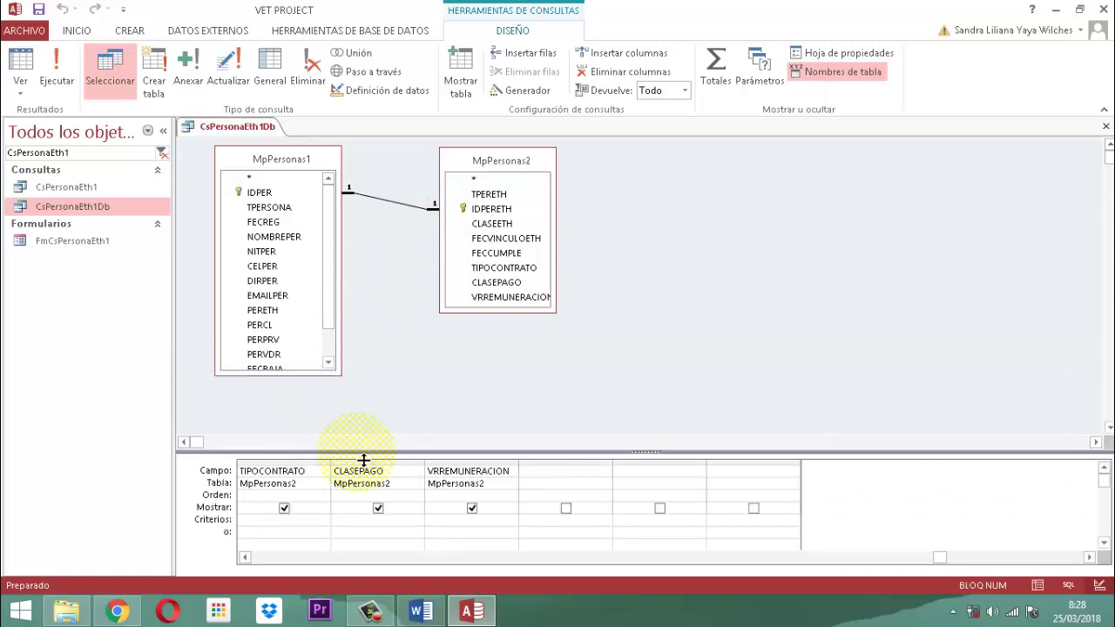
drag(323, 380, 324, 424)
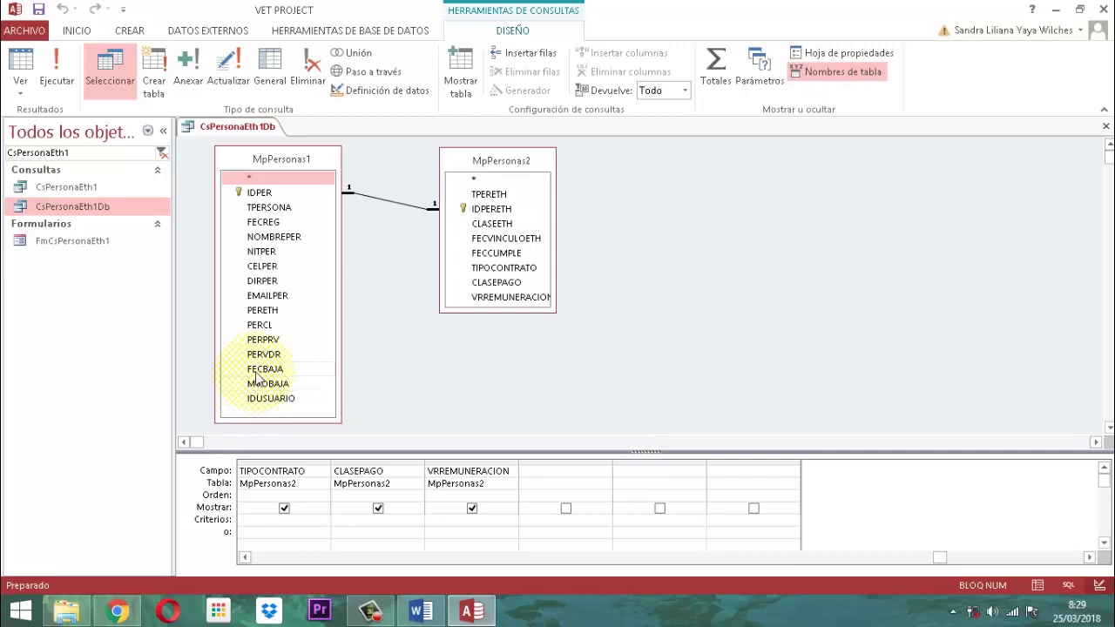
drag(268, 376, 541, 481)
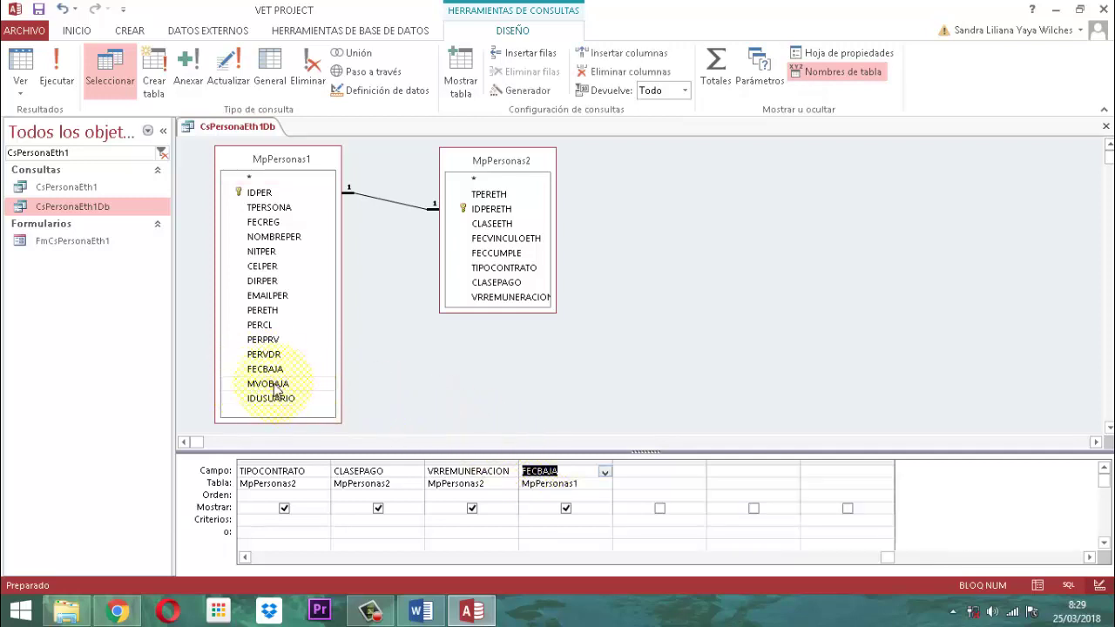
drag(277, 386, 649, 485)
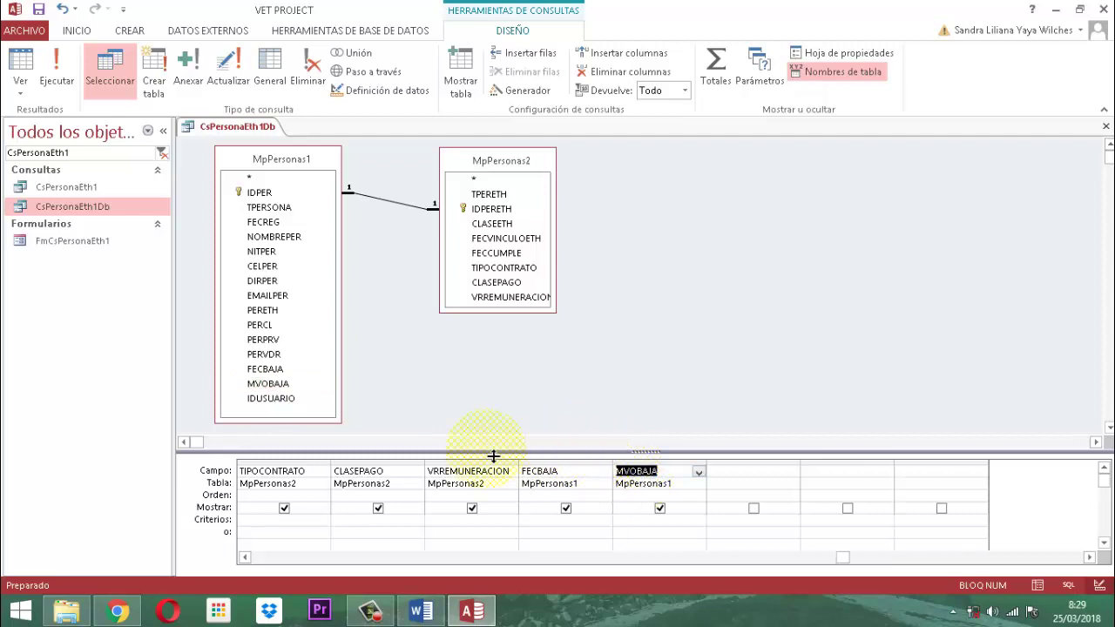
drag(286, 399, 736, 479)
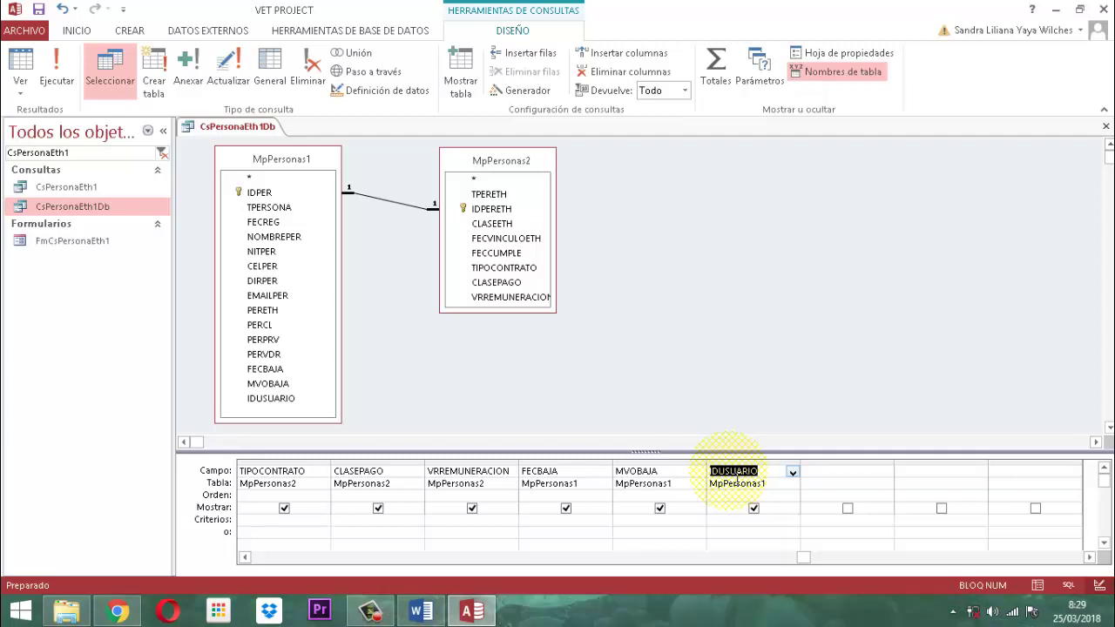
Add the MUsuariosAcceso table to the query design via Mostrar tabla.
right_click(680, 180)
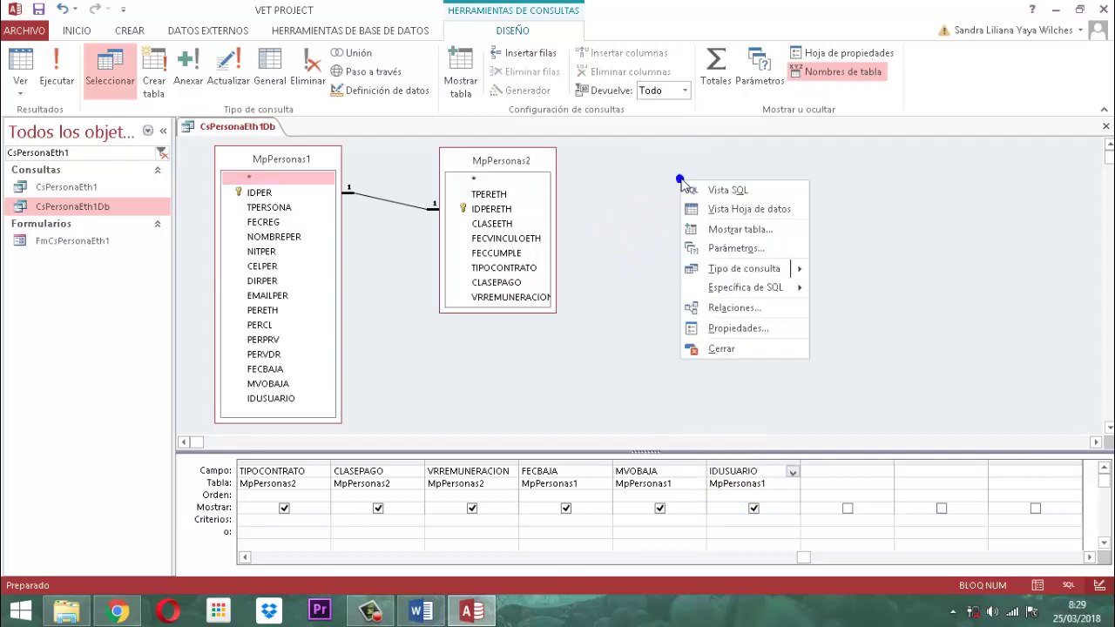
click(763, 234)
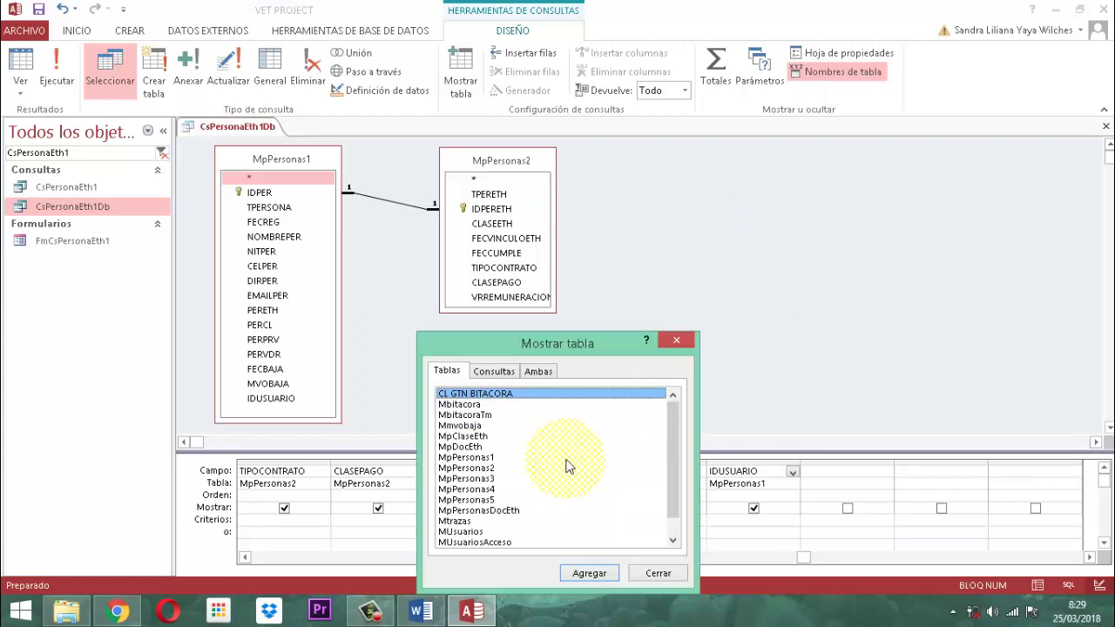
click(484, 542)
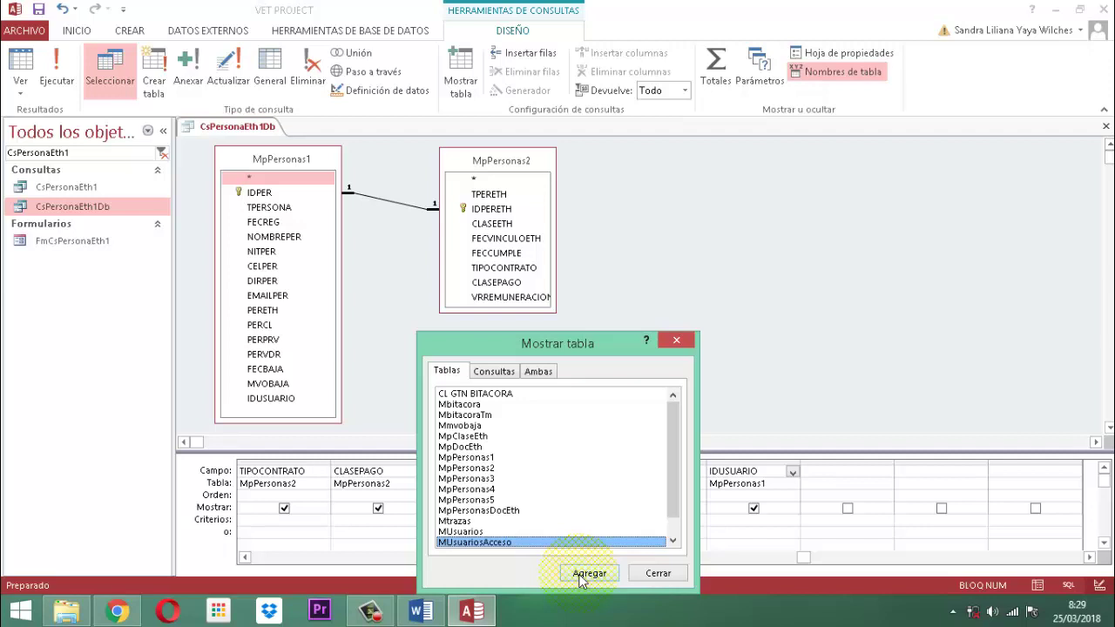
click(586, 574)
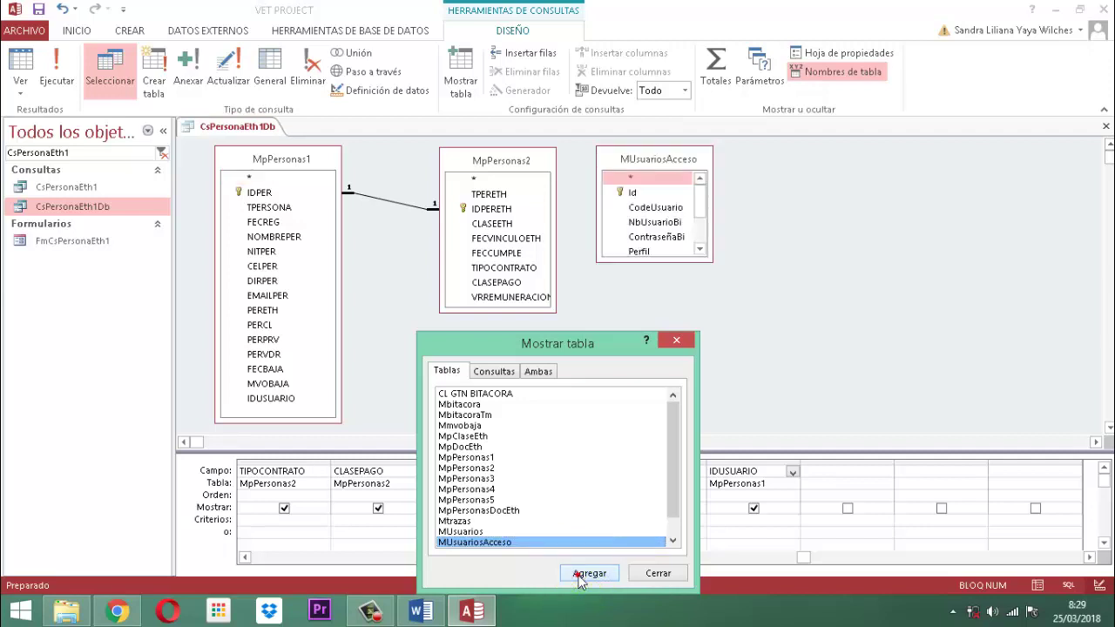
click(655, 574)
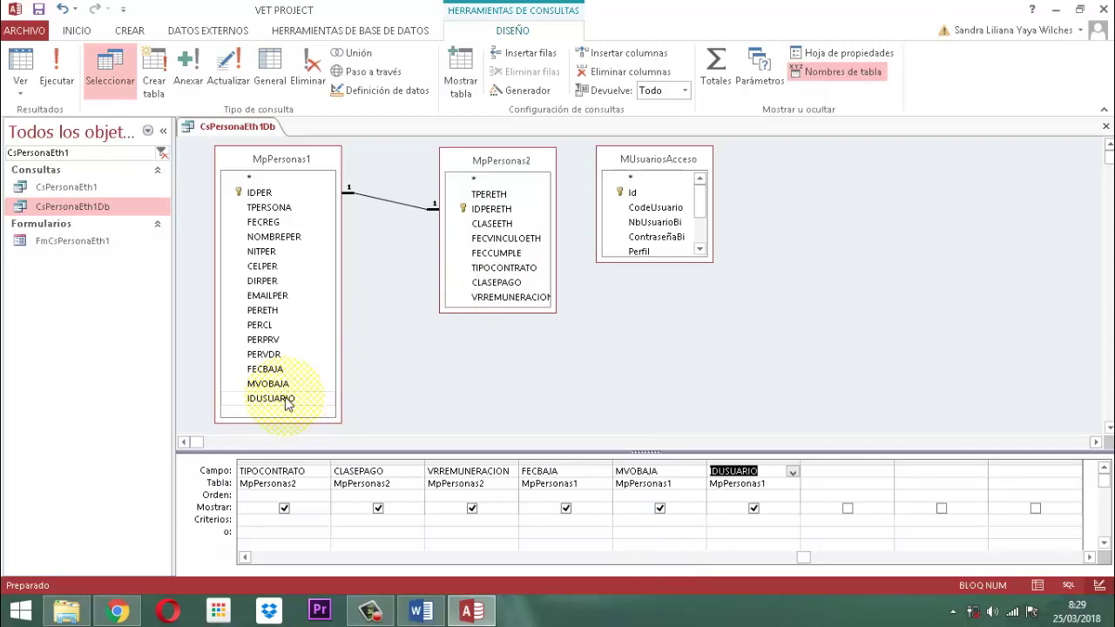
Link MpPersonas1.IDUSUARIO to MUsuariosAcceso.CodeUsuario and resize MUsuariosAcceso to show all fields.
drag(287, 403, 635, 216)
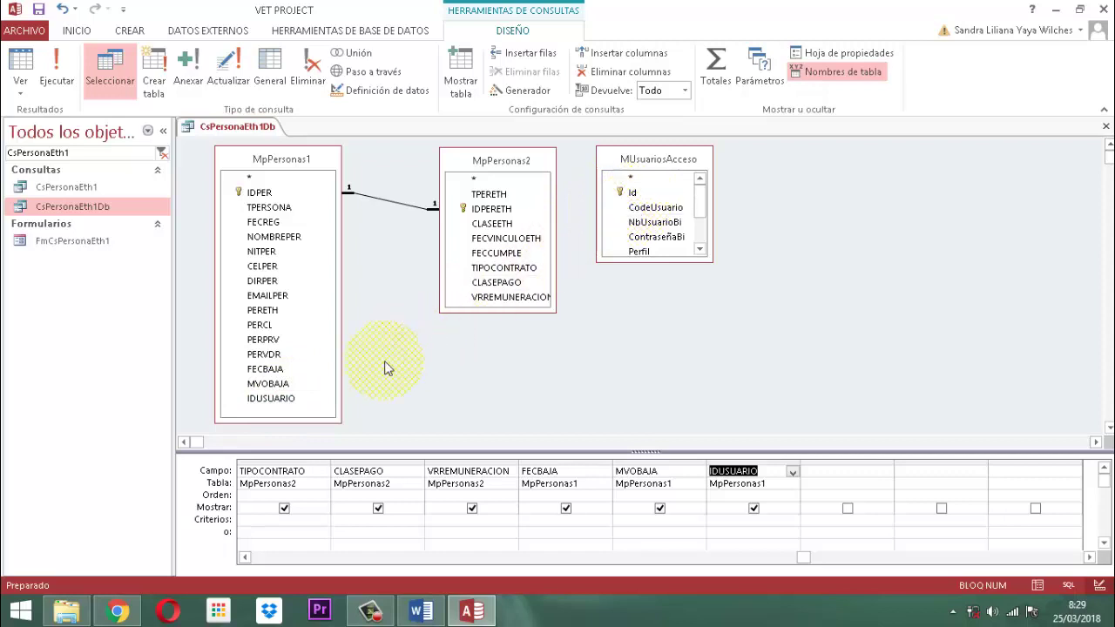
click(297, 403)
drag(297, 405, 624, 210)
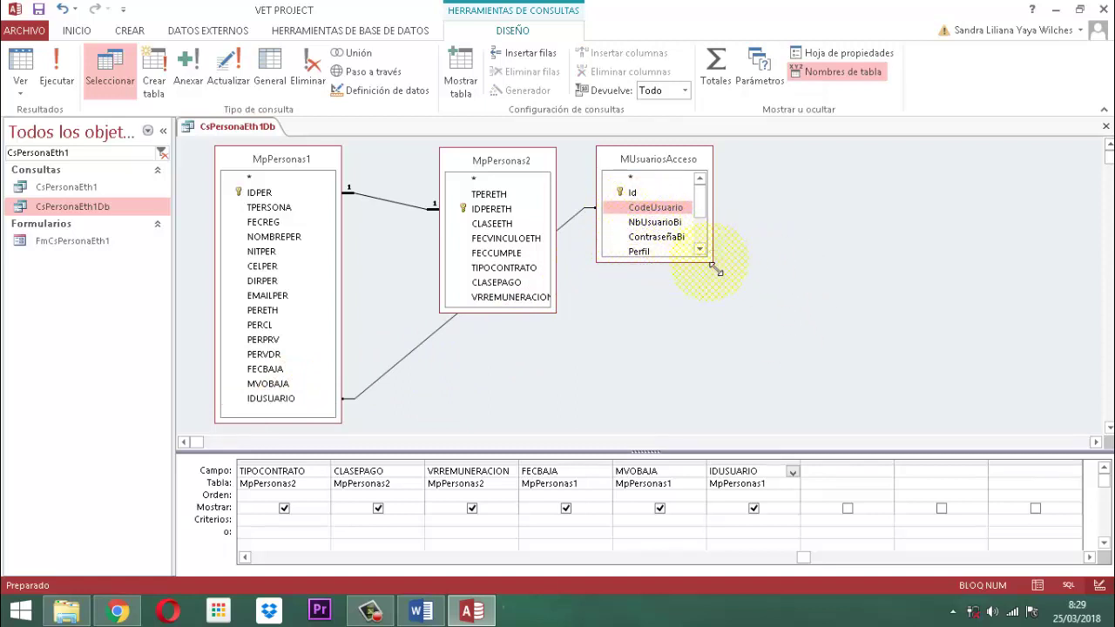
drag(714, 262, 779, 342)
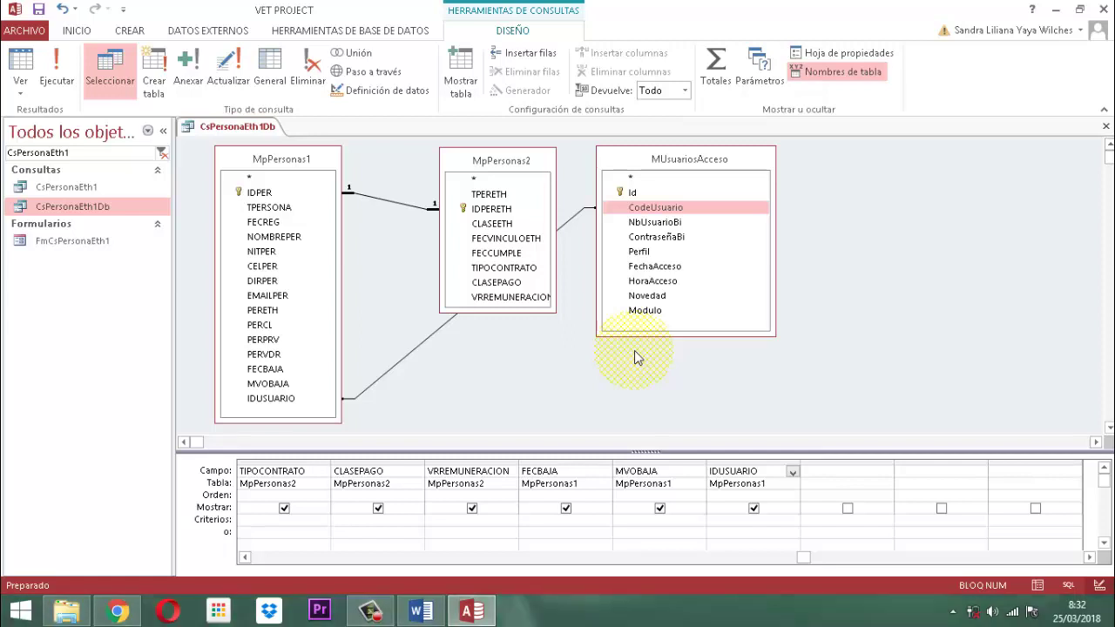
Delete the IDUSUARIO–CodeUsuario join and remove MUsuariosAcceso from the query.
click(582, 213)
right_click(582, 213)
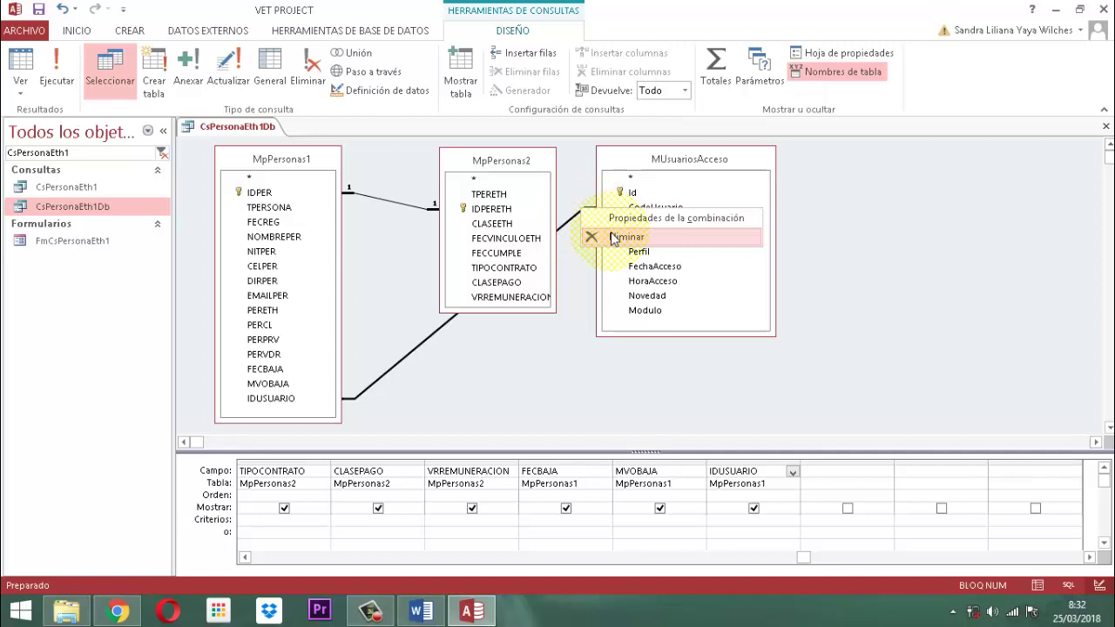
click(617, 237)
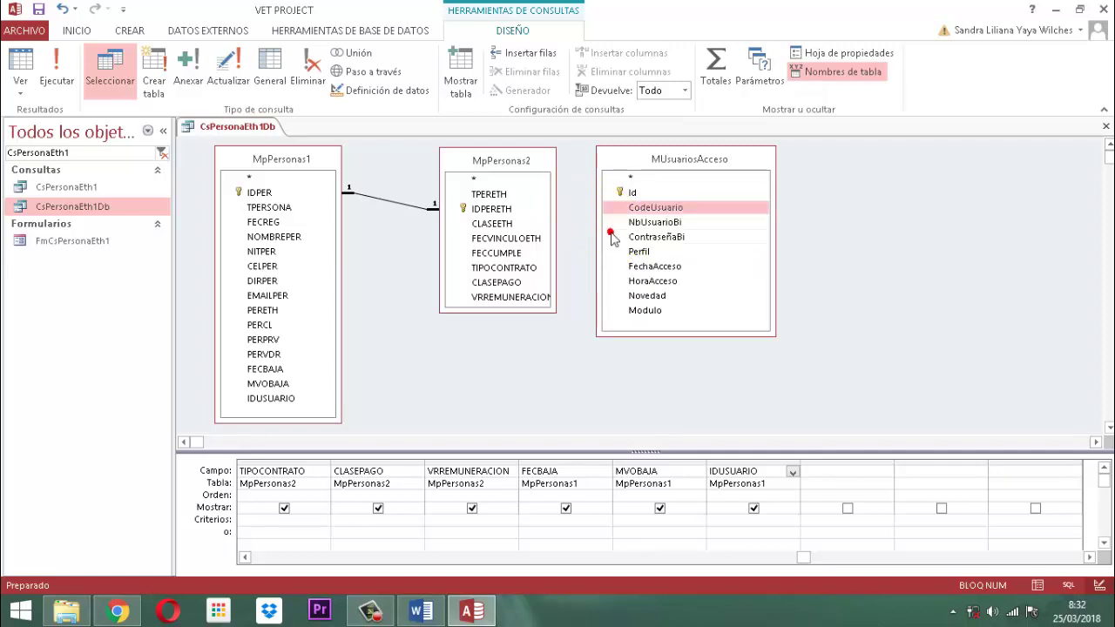
right_click(648, 158)
click(660, 165)
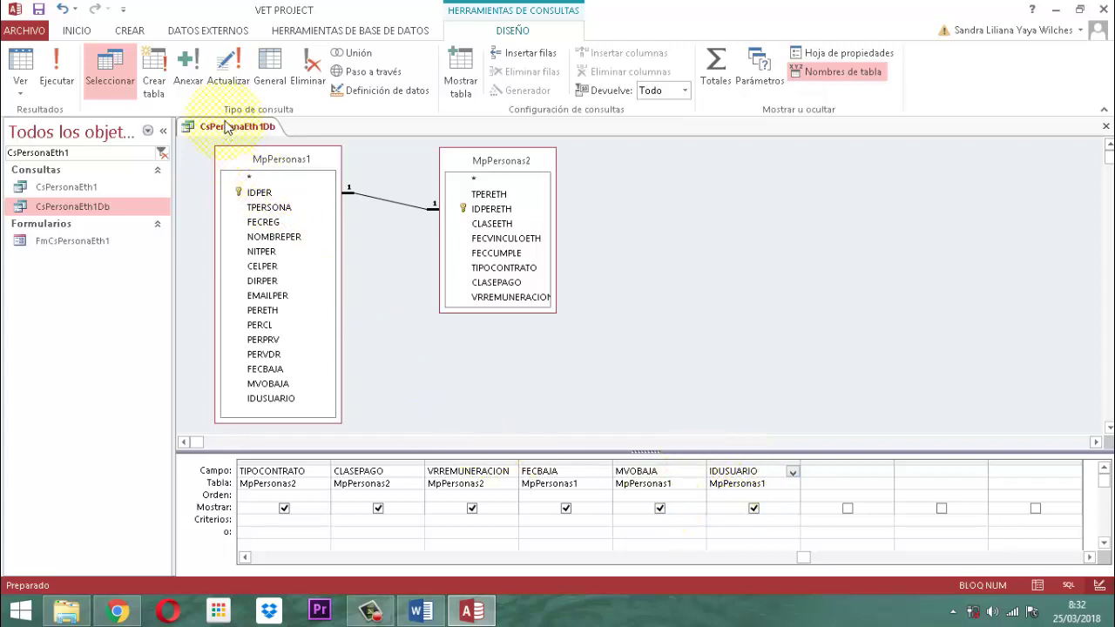
Save and close the CsPersonaEth1Db query.
right_click(223, 129)
right_click(218, 127)
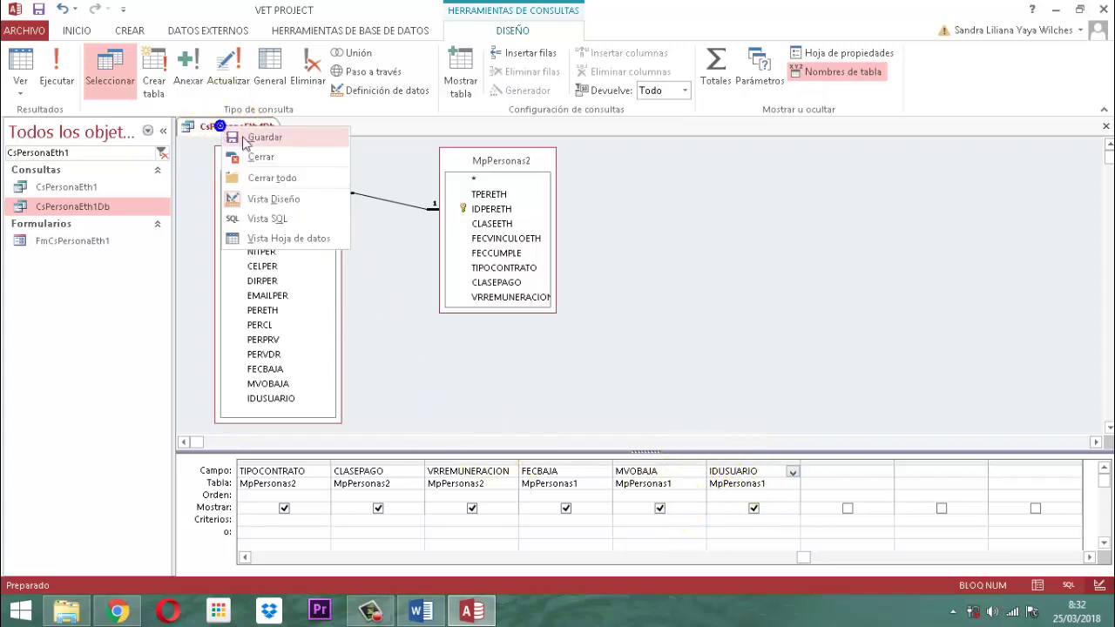
click(256, 146)
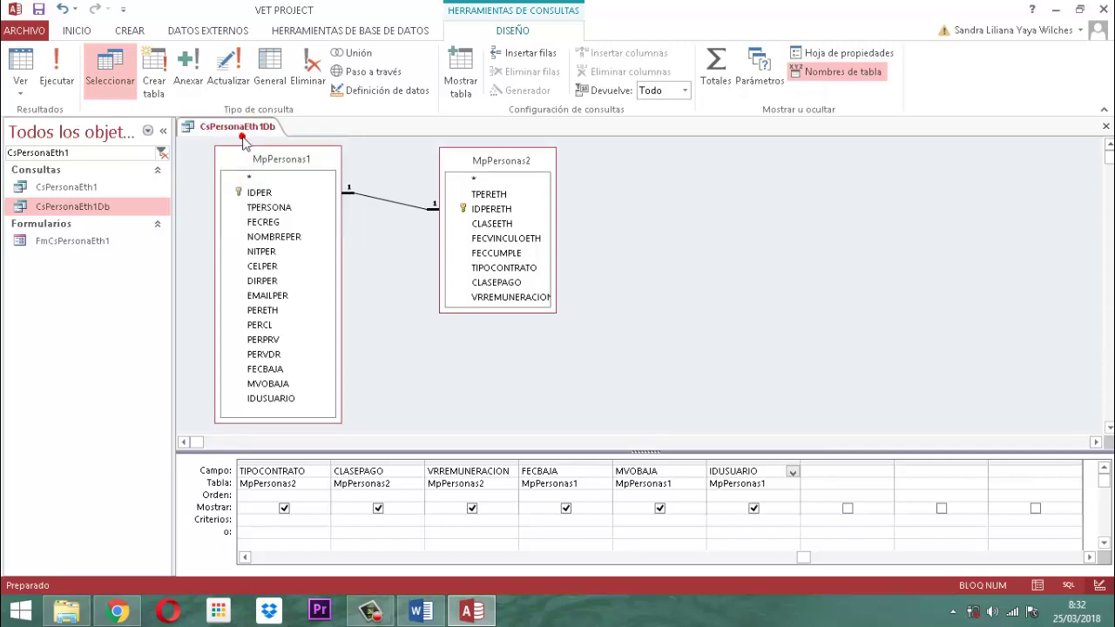
right_click(247, 129)
click(277, 156)
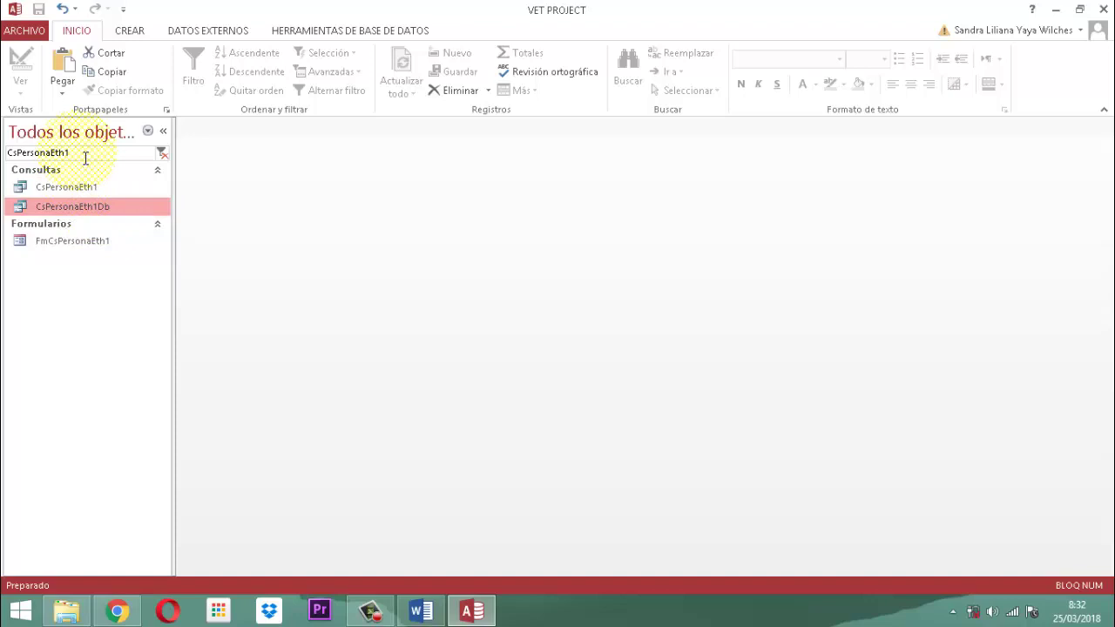
Search for FmDbP and open FmDbPersonaEth1 in design view to review it.
drag(79, 153, 4, 157)
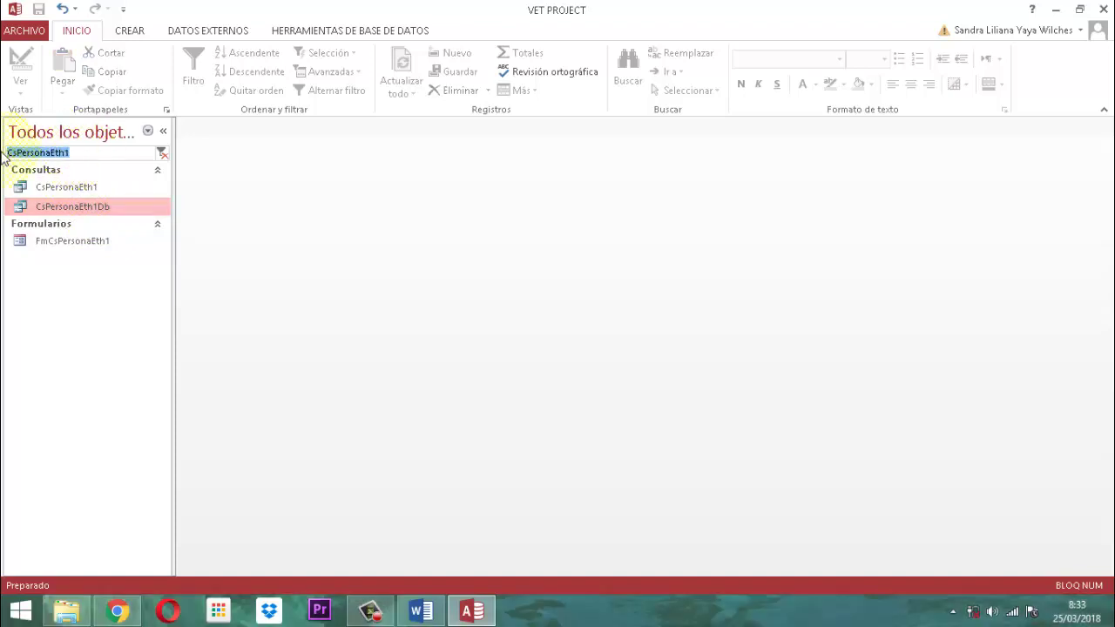
text(F)
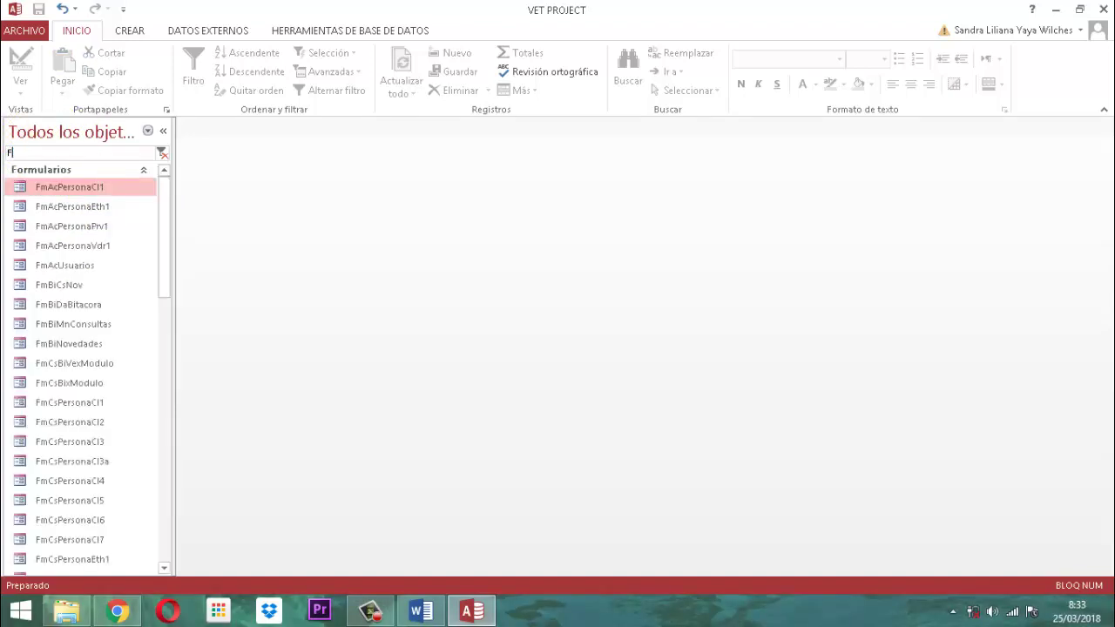
text(mDb)
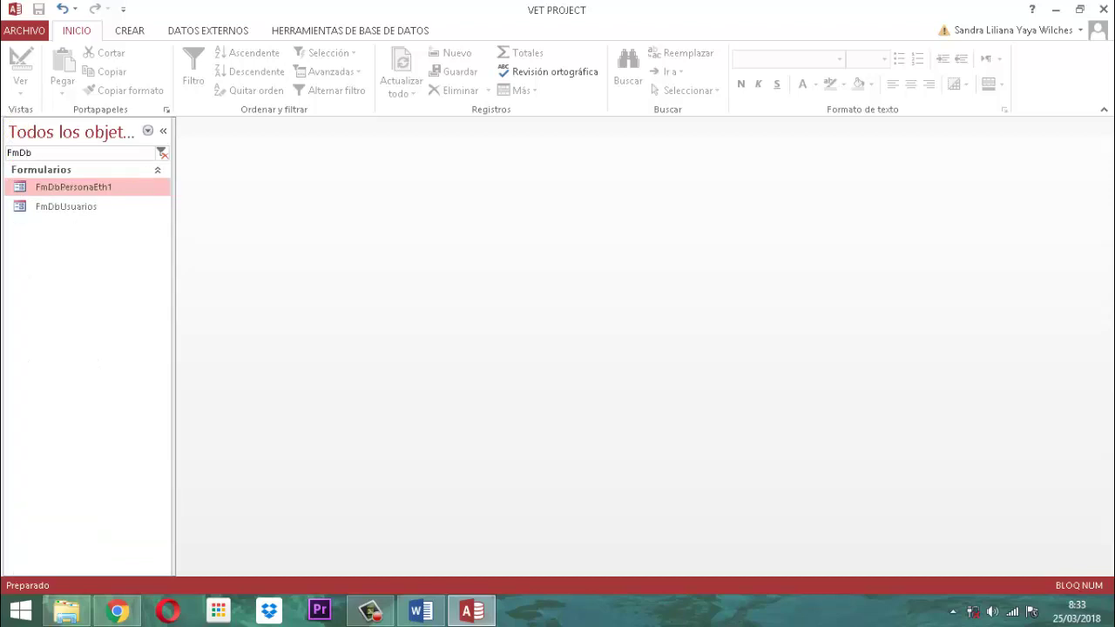
text(P)
right_click(68, 189)
click(114, 241)
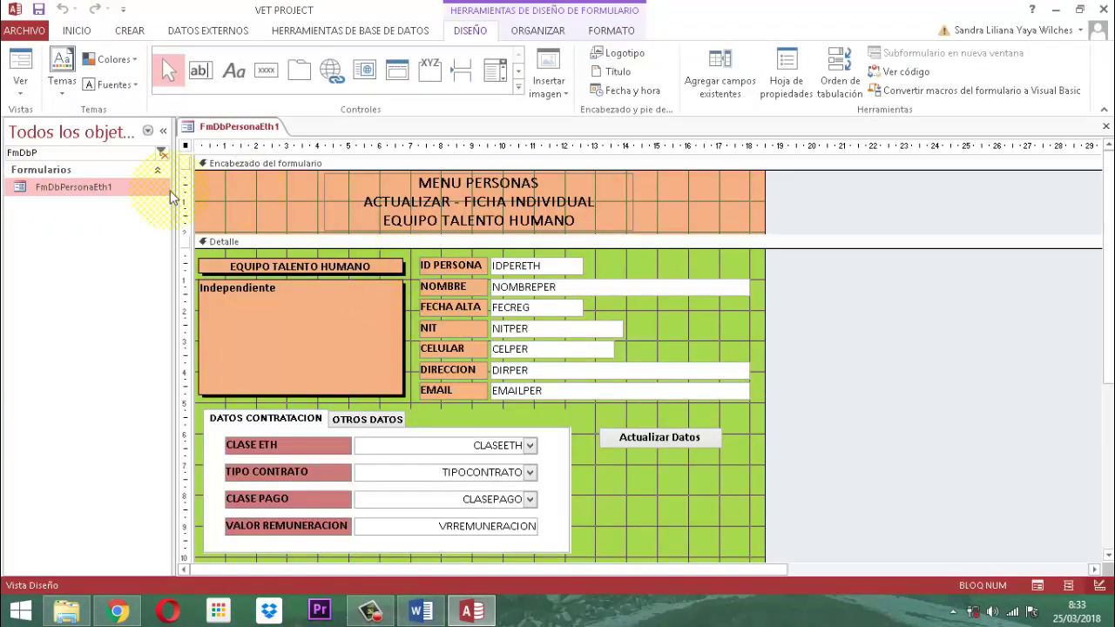
click(70, 153)
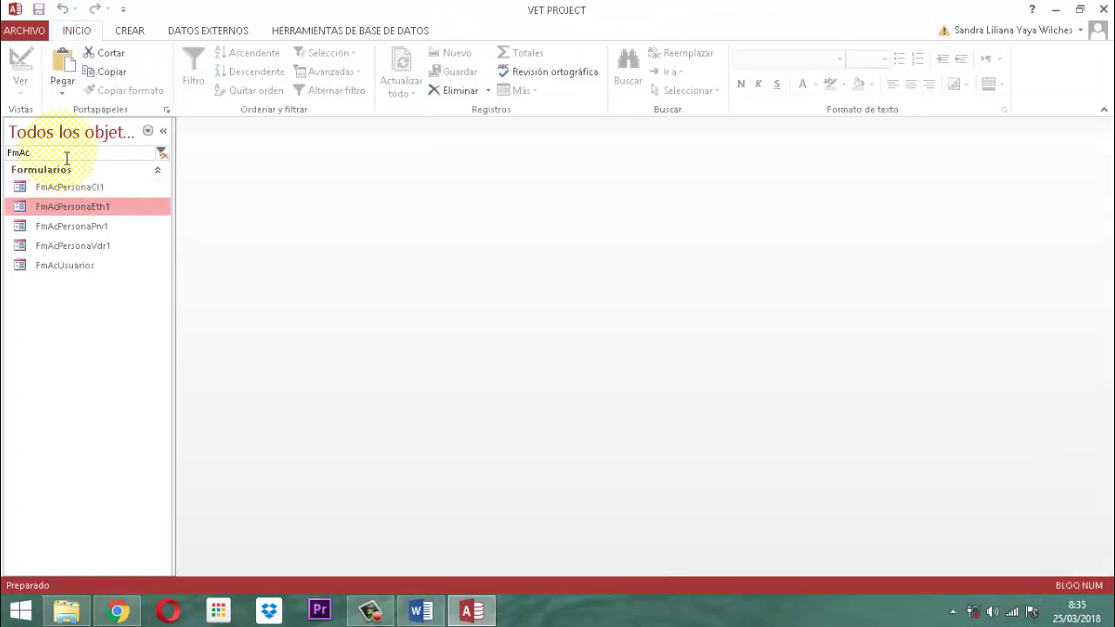
Filter the navigation pane by FmDb and select the FmDbPersonaEth1 form.
drag(53, 160, 19, 157)
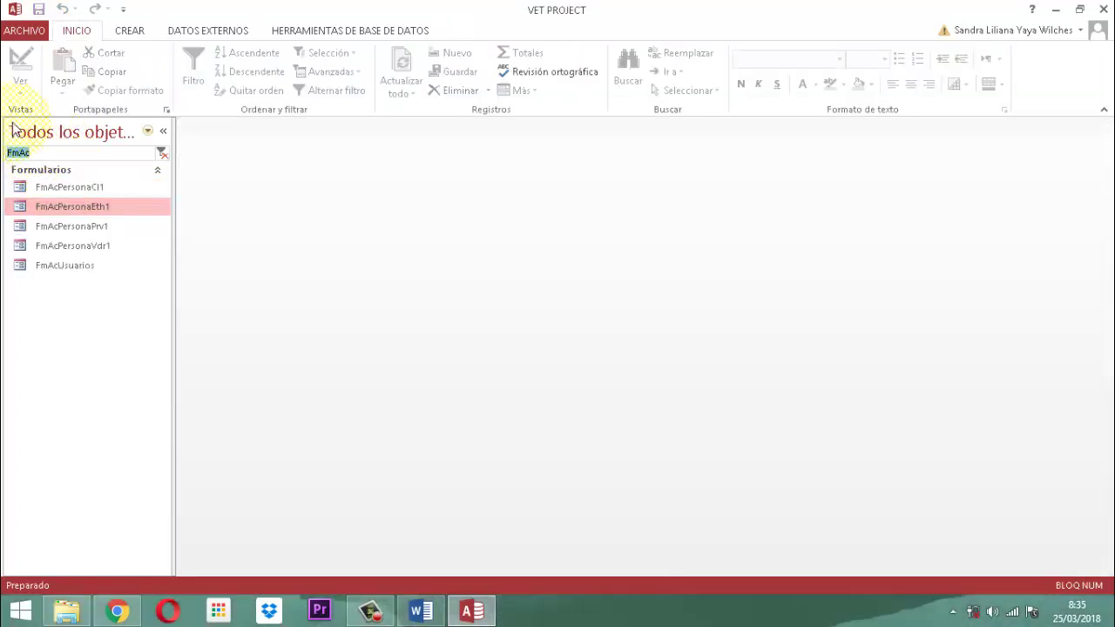
key(BackSpace)
key(BackSpace)
text(m)
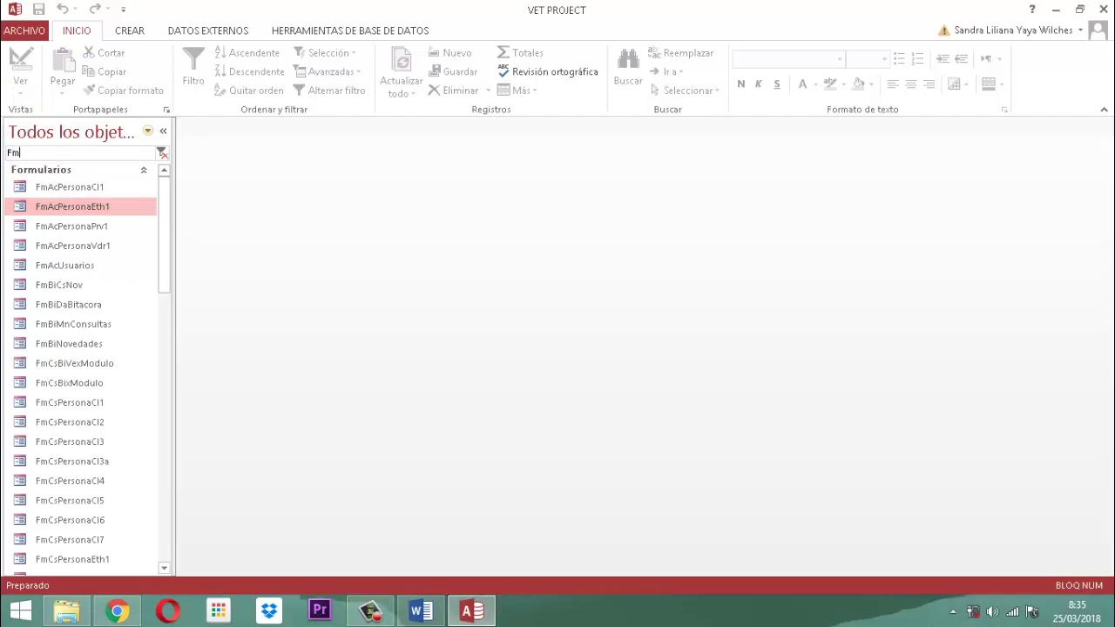
text(Db)
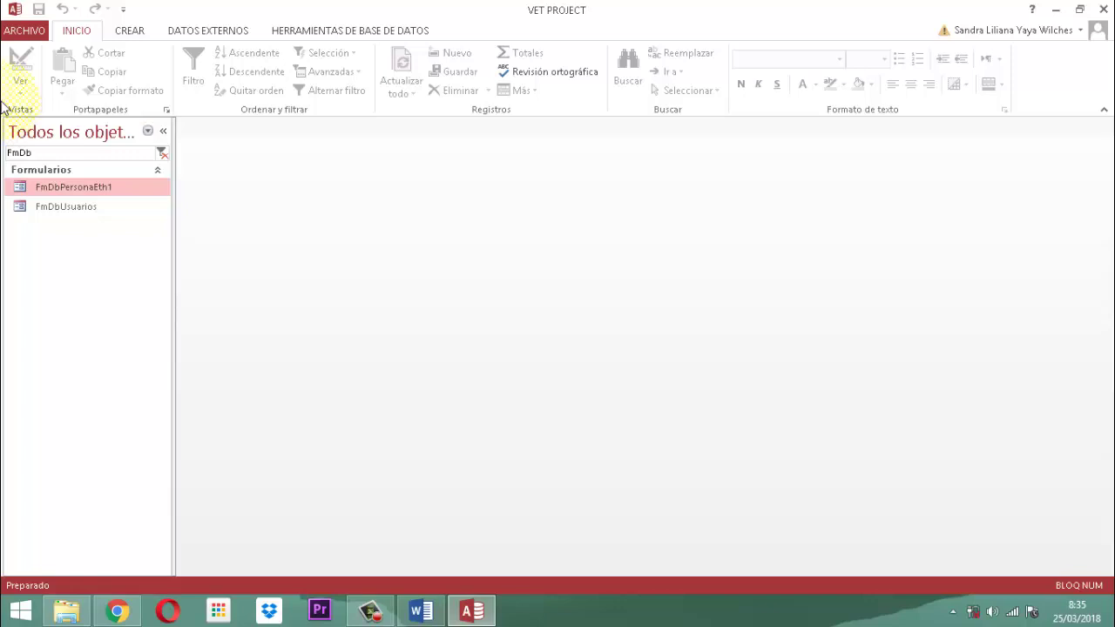
click(70, 186)
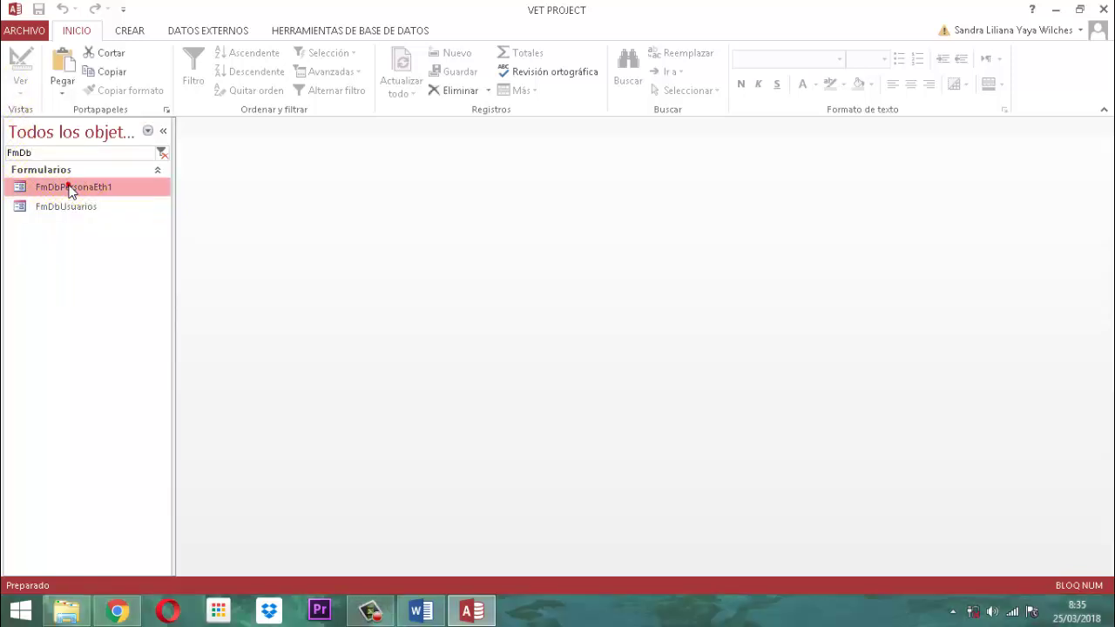
right_click(70, 188)
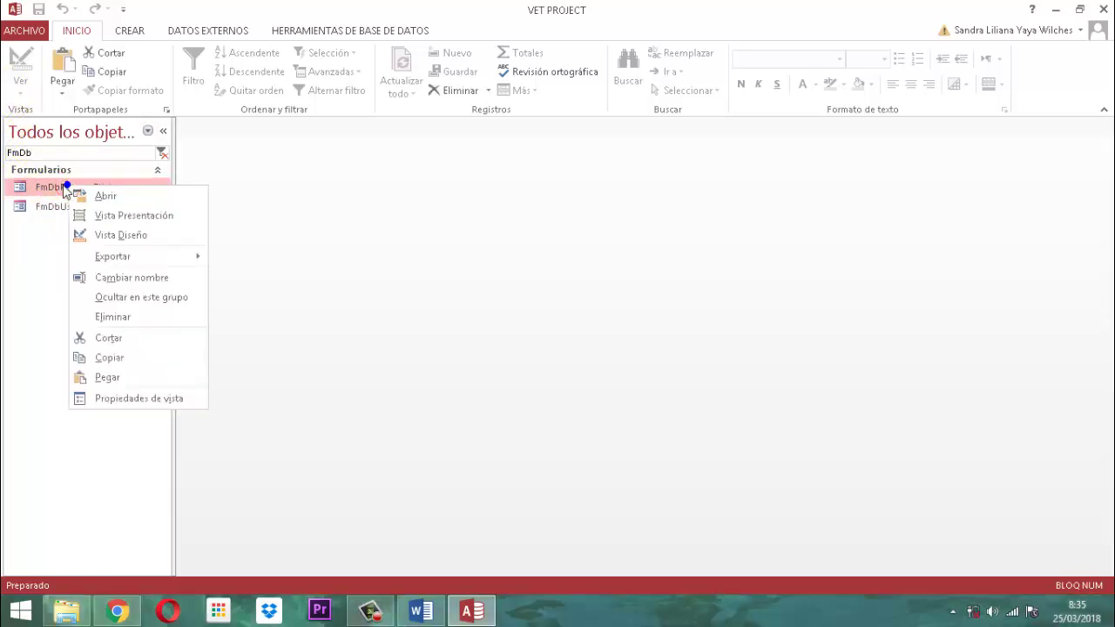
Open FmDbPersonaEth1 in Vista Diseño and replace the ACTUALIZAR - FICHA INDIVIDUAL header with DAR BAJA.
click(122, 235)
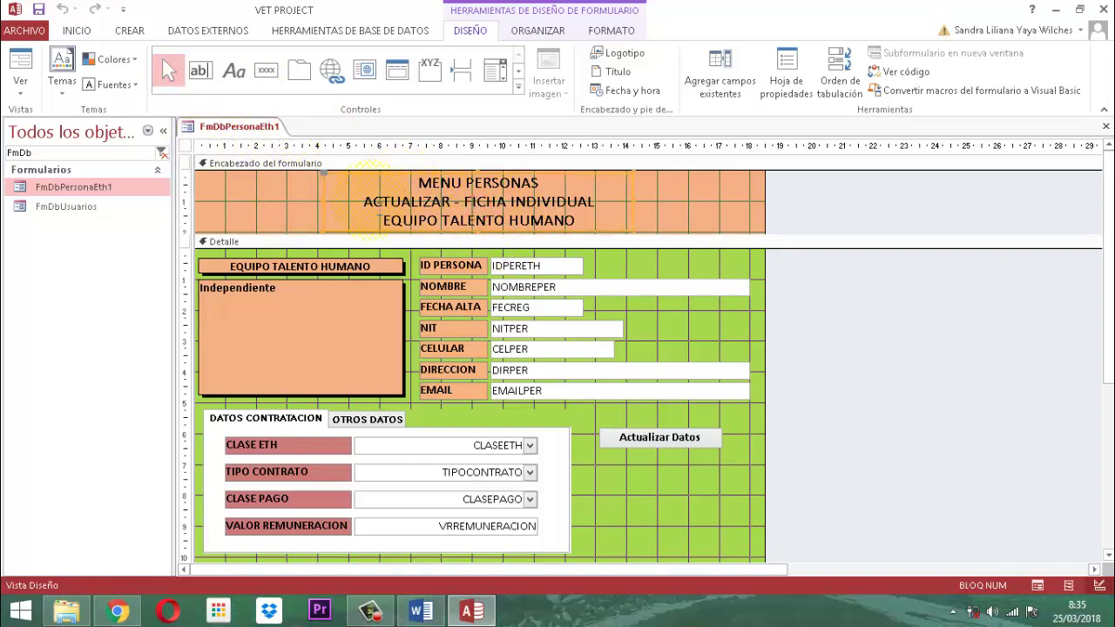
click(366, 203)
drag(369, 206, 602, 218)
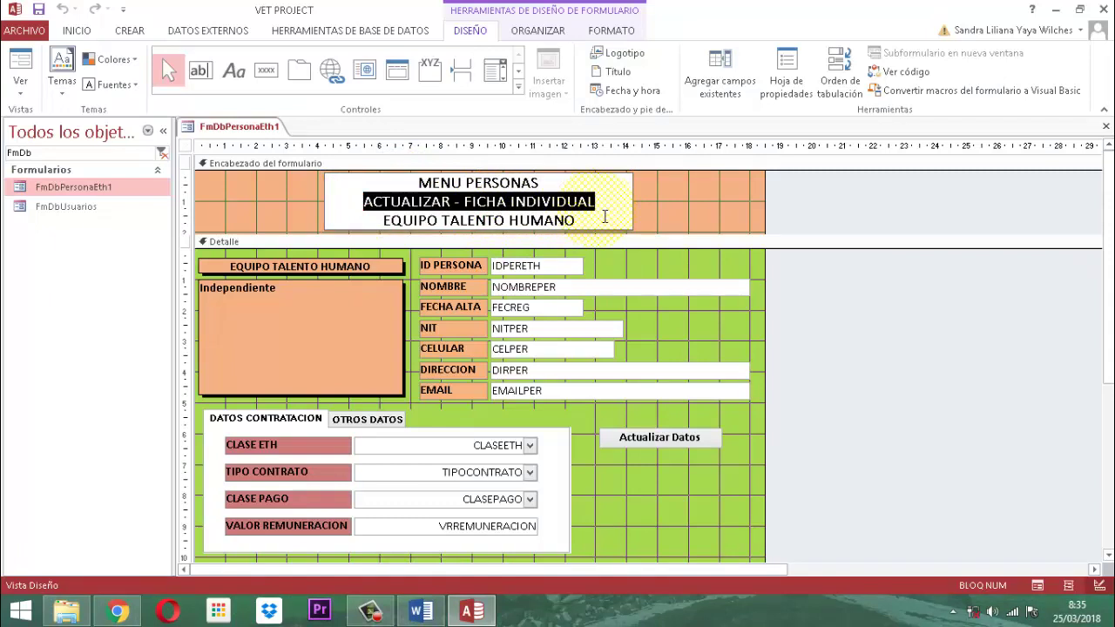
key(Caps_Lock)
text(DAR BAJA)
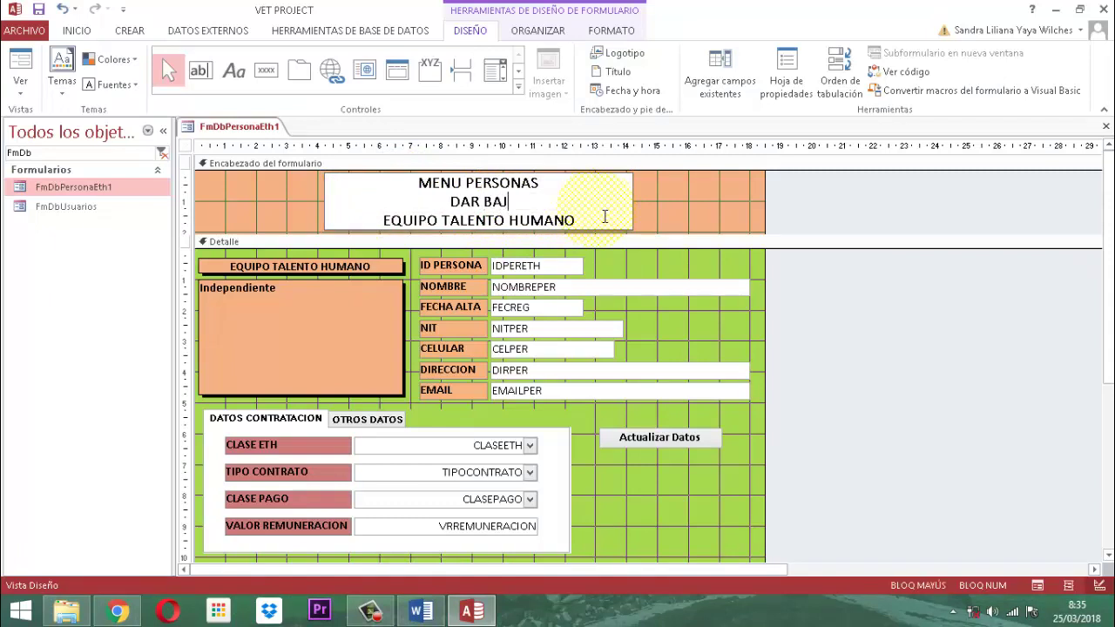
click(844, 217)
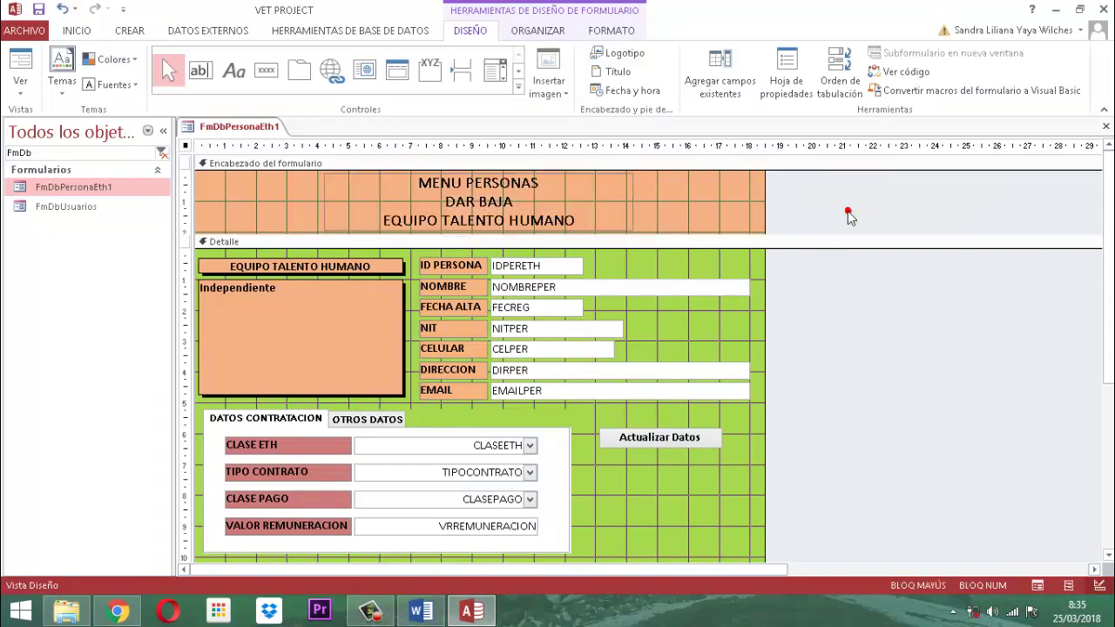
Delete the NIT, CELULAR, DIRECCION and EMAIL text boxes and the contract data tab control.
click(545, 328)
shift+click(550, 356)
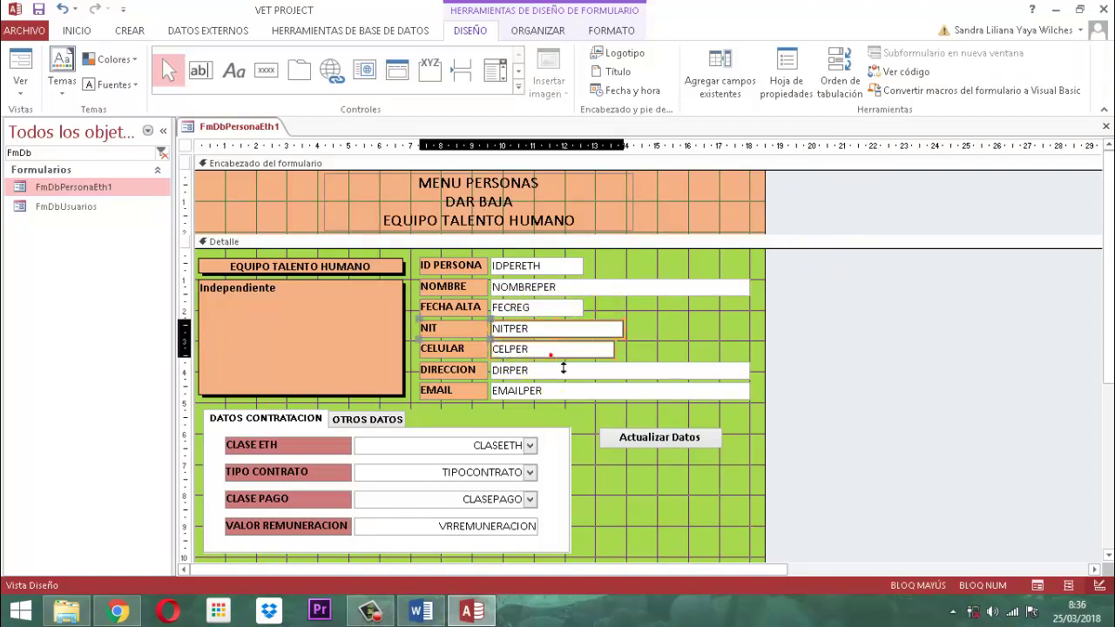
shift+click(552, 370)
shift+click(551, 392)
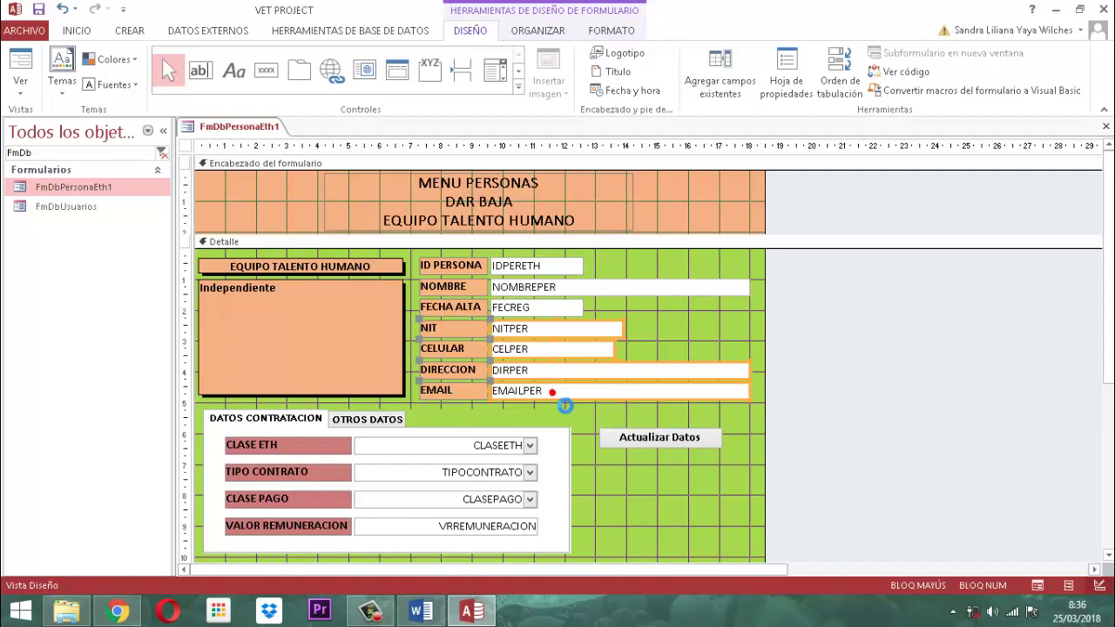
key(Delete)
click(533, 427)
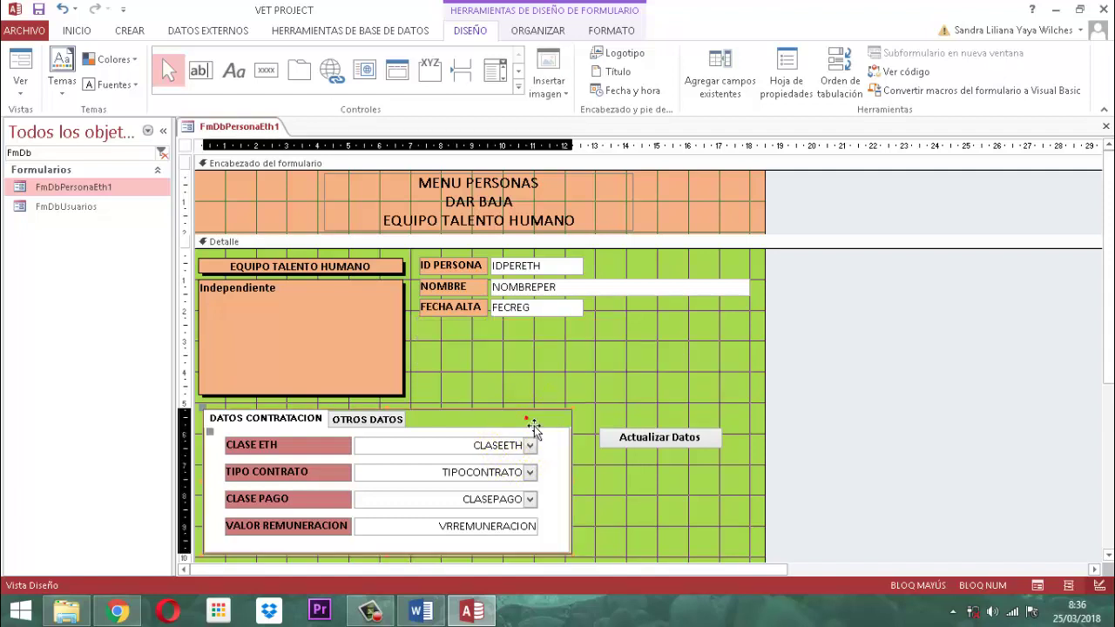
key(Delete)
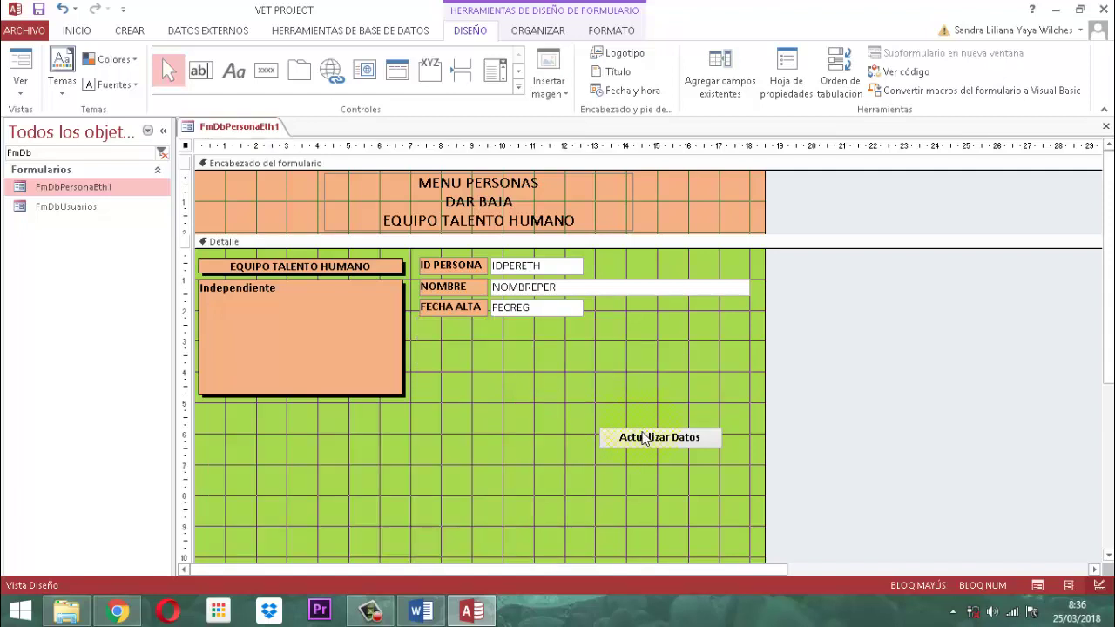
click(643, 438)
Apply a Bisel shape effect from FORMATO > Efectos de forma to the Actualizar Datos button.
click(609, 30)
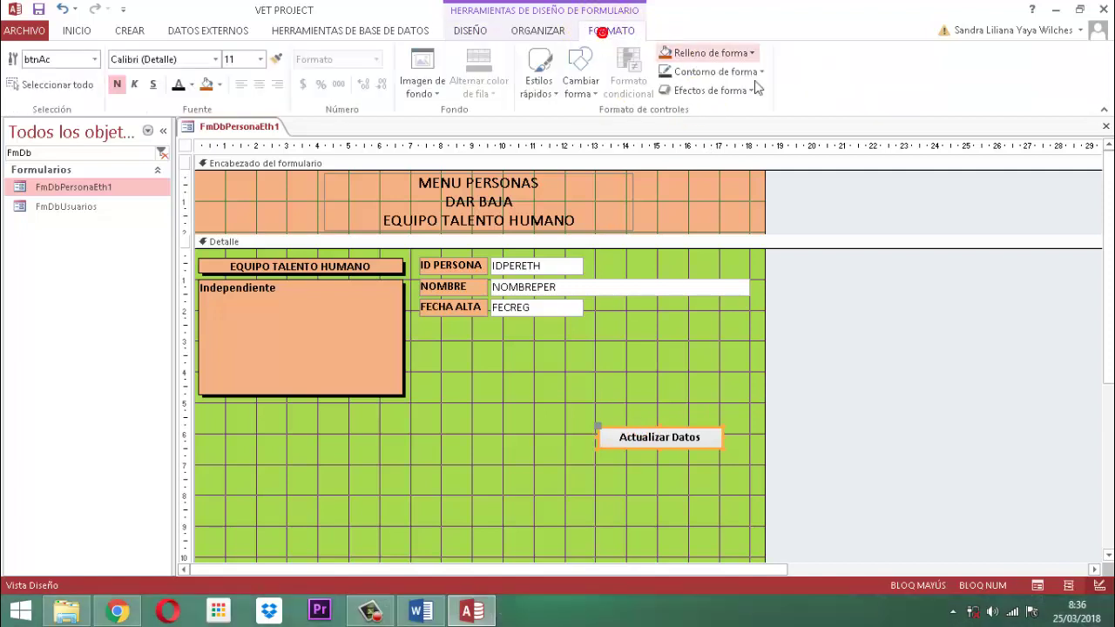
click(755, 92)
mouse_move(739, 233)
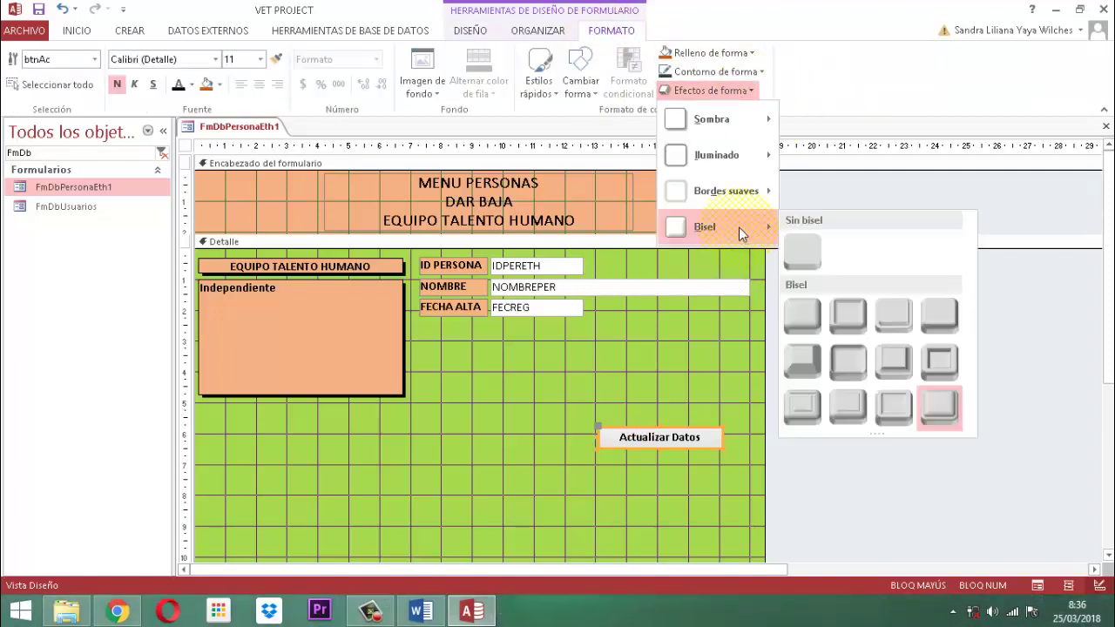
click(938, 403)
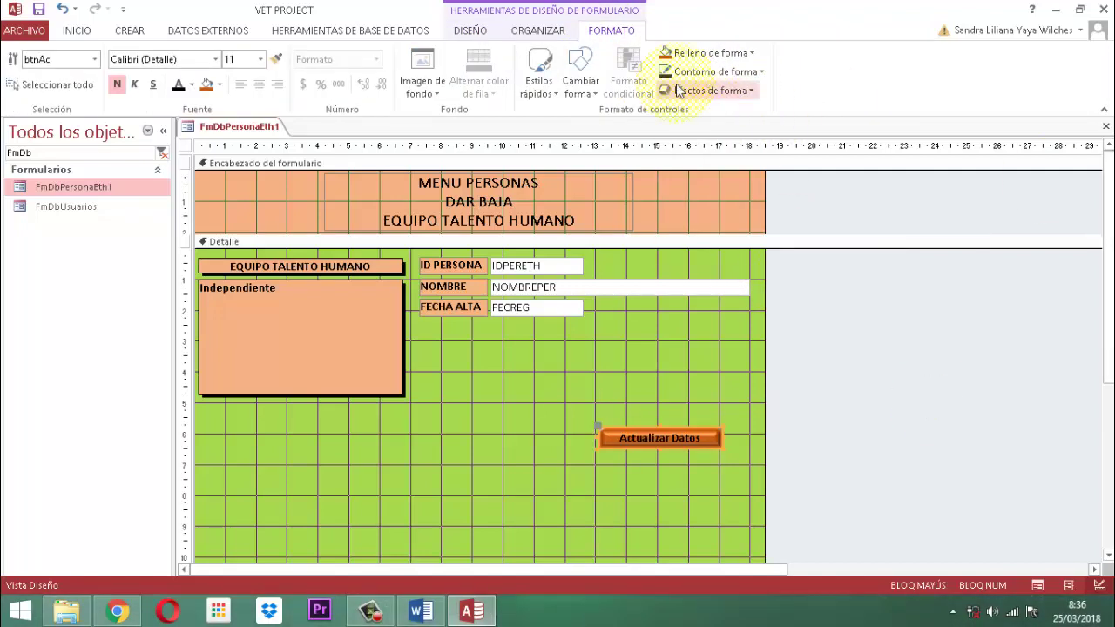
click(202, 84)
click(178, 84)
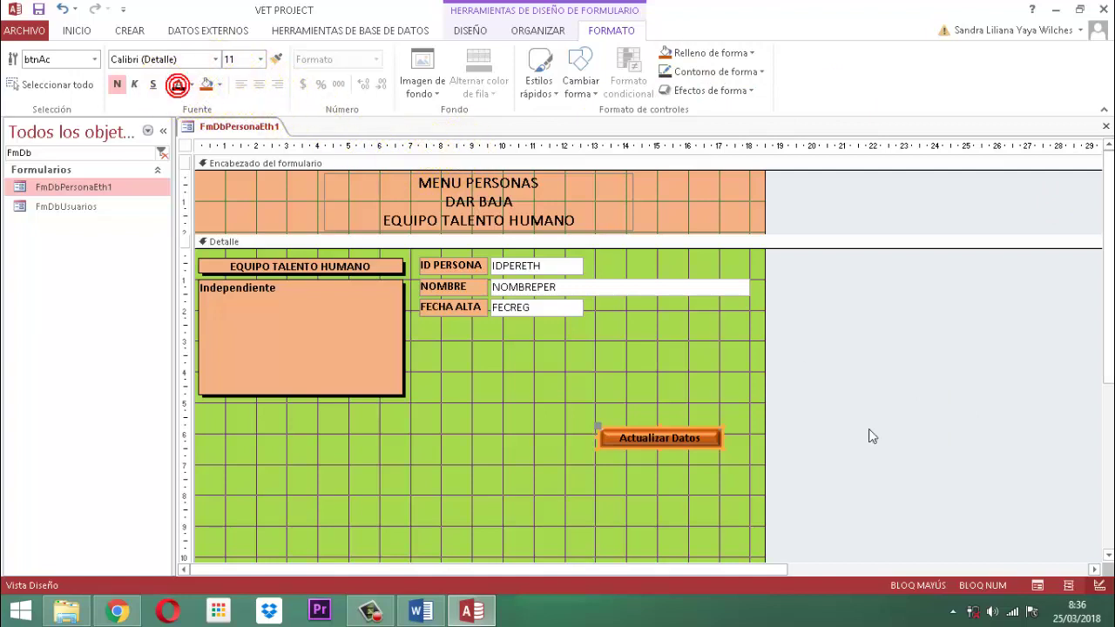
click(908, 436)
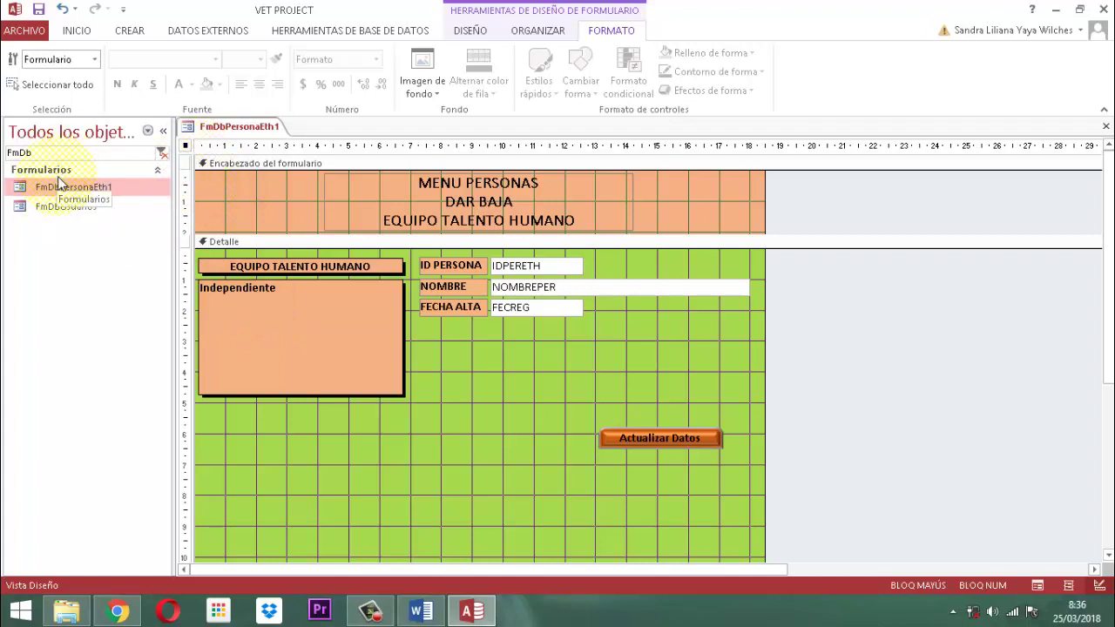
Change the form's Origen del registro from CsPersonaEth1 to CsPersonaEth1Db in the property sheet.
click(185, 145)
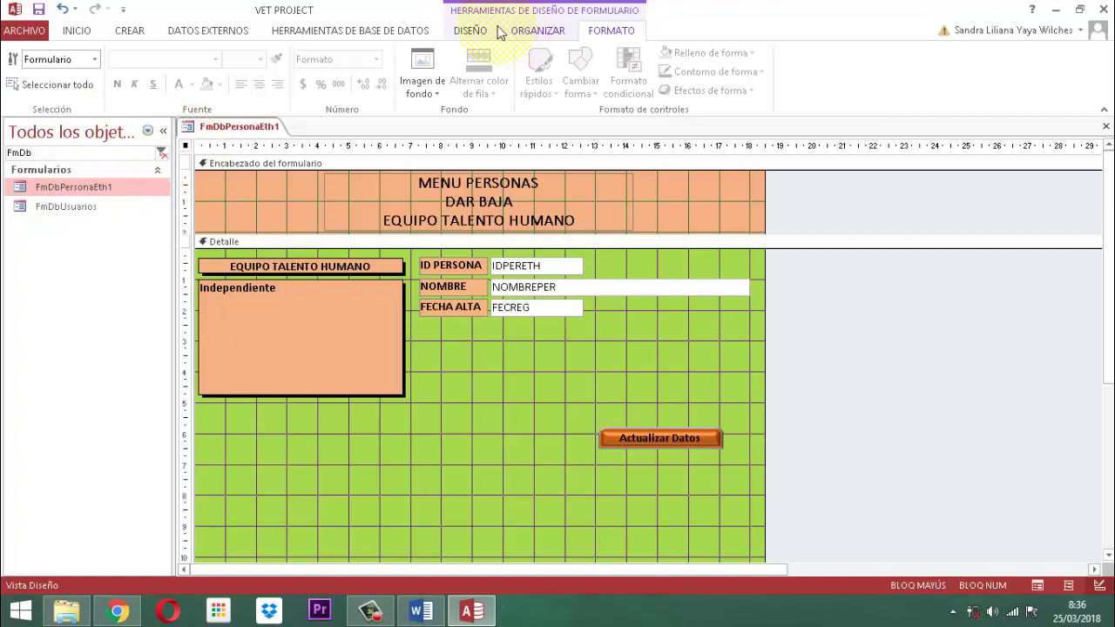
click(470, 29)
click(788, 68)
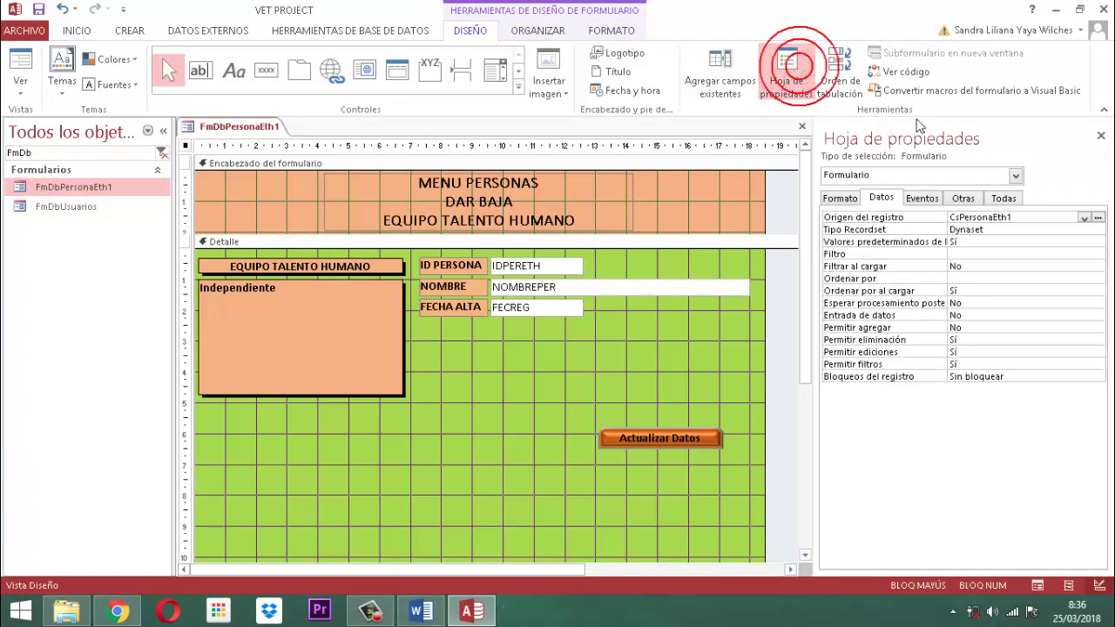
click(1025, 219)
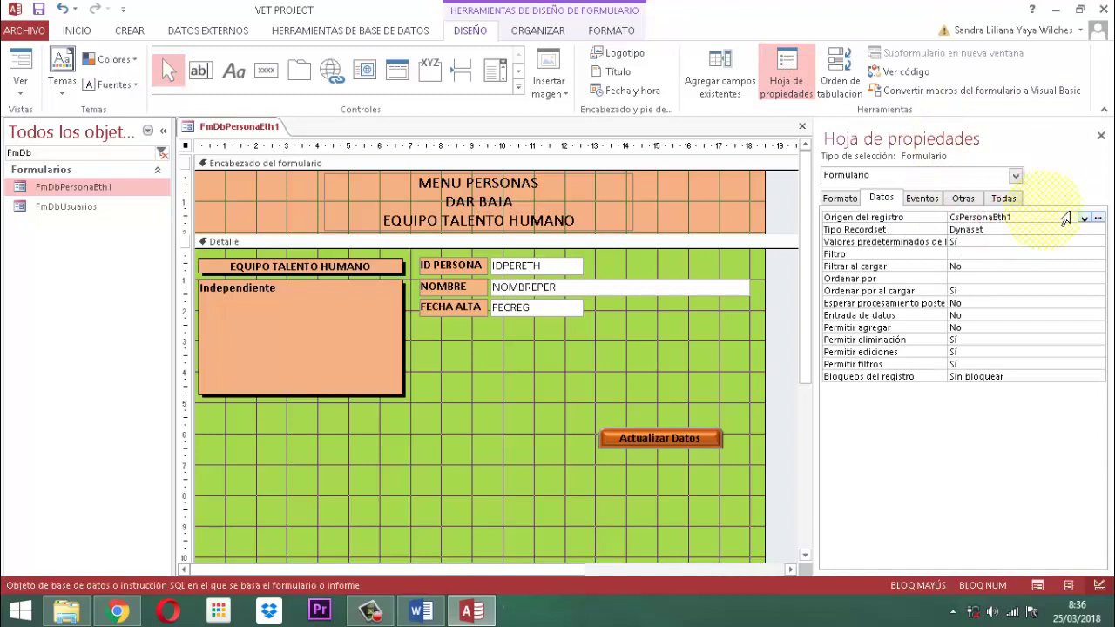
text(d)
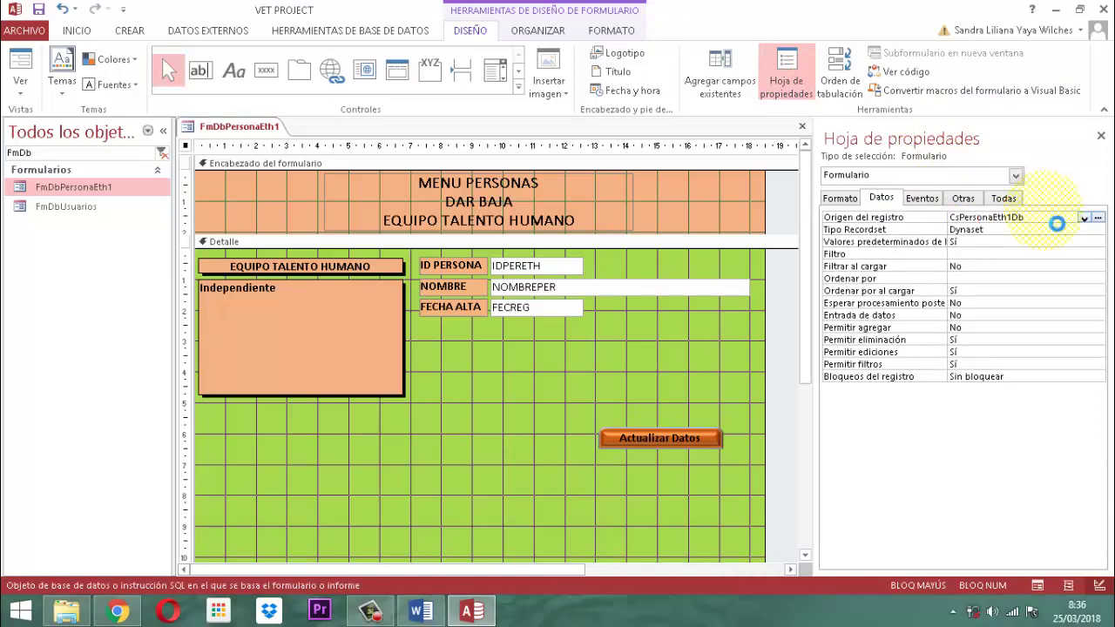
key(Tab)
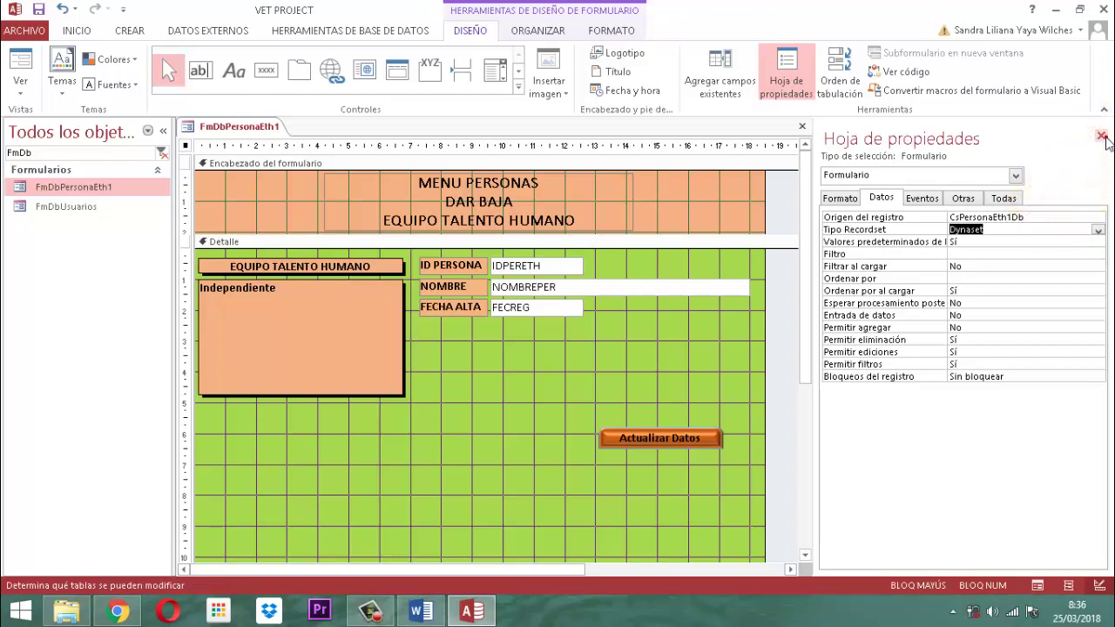
click(1101, 136)
click(947, 300)
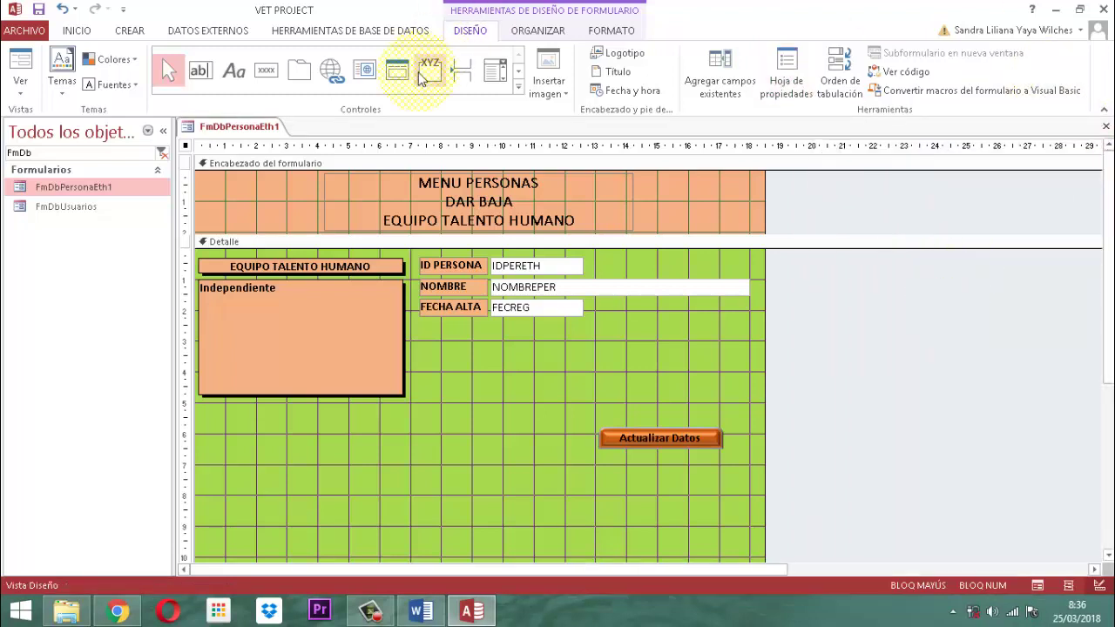
Drag FECBAJA, MVOBAJA and IDUSUARIO from the field list onto the form below FECHA ALTA.
click(718, 68)
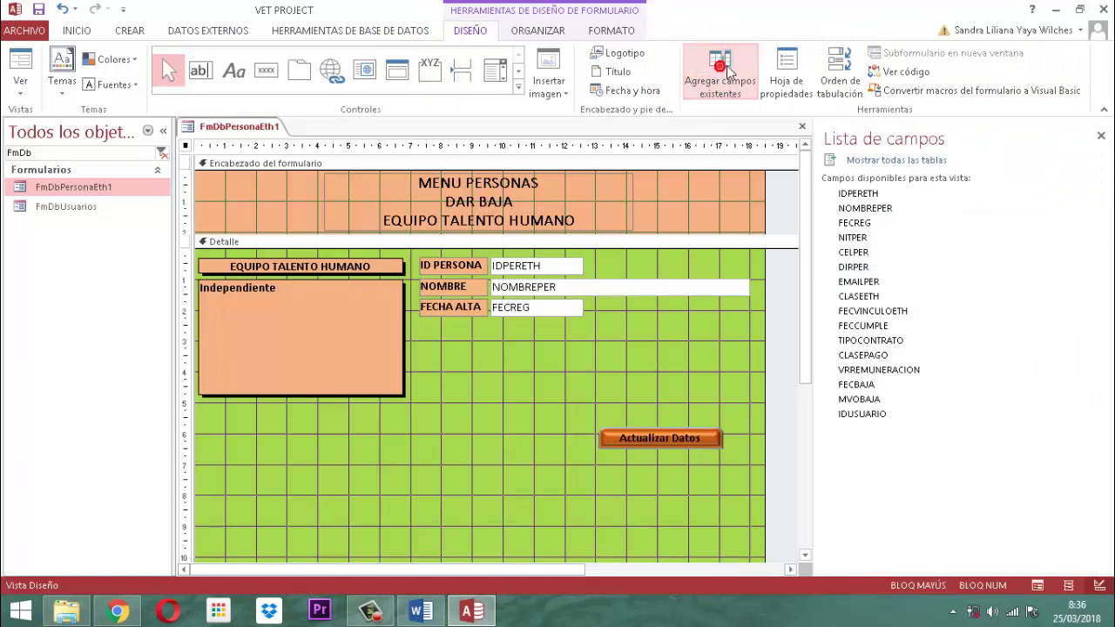
click(865, 387)
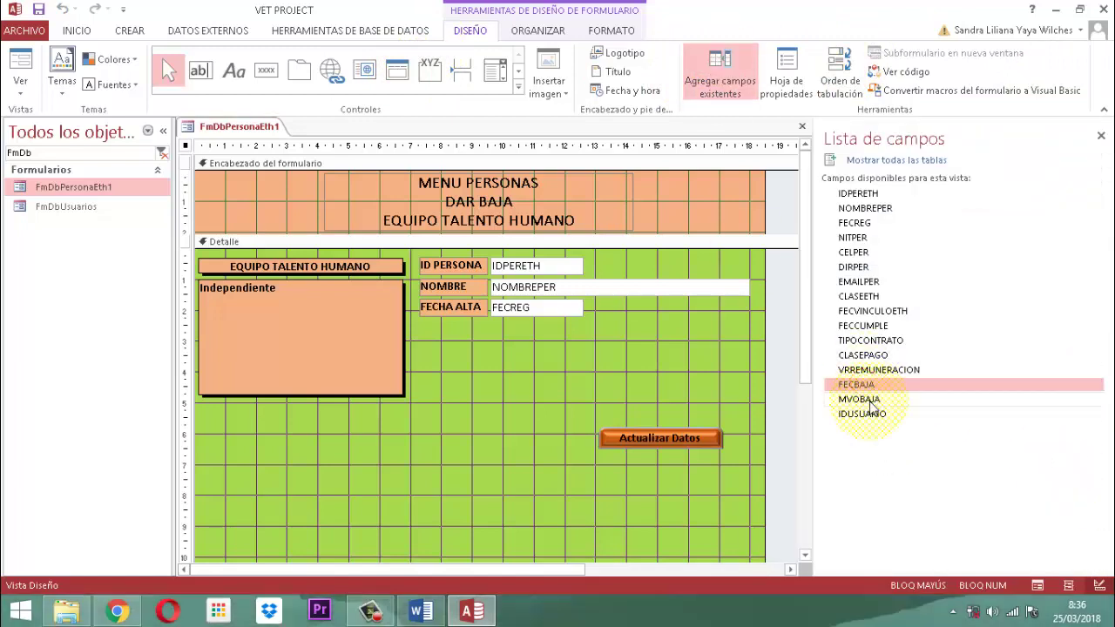
ctrl+click(877, 402)
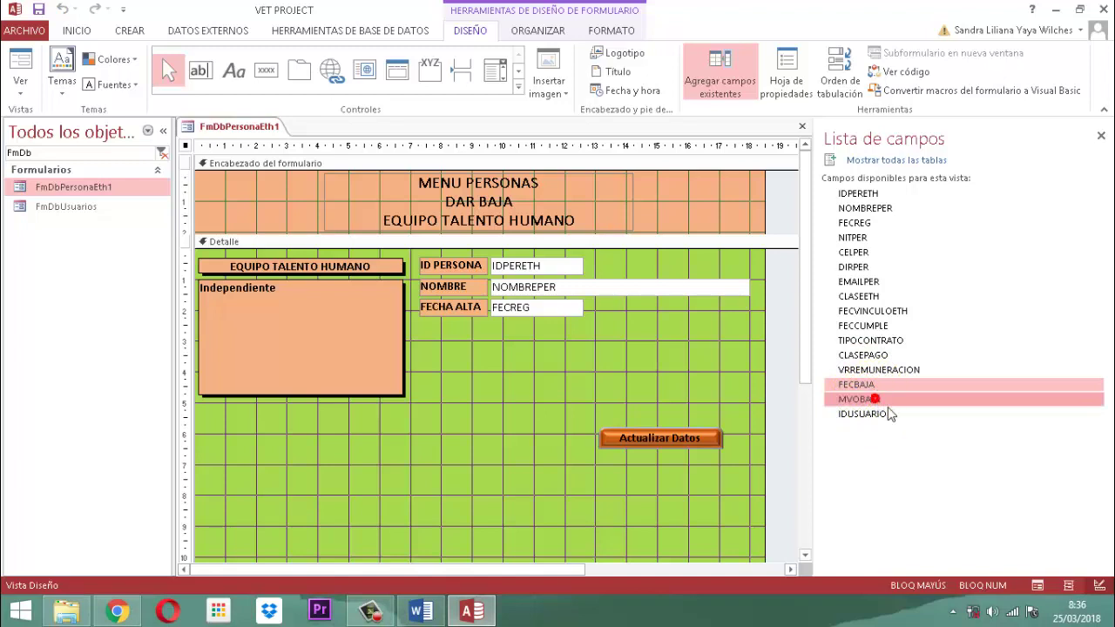
ctrl+click(888, 414)
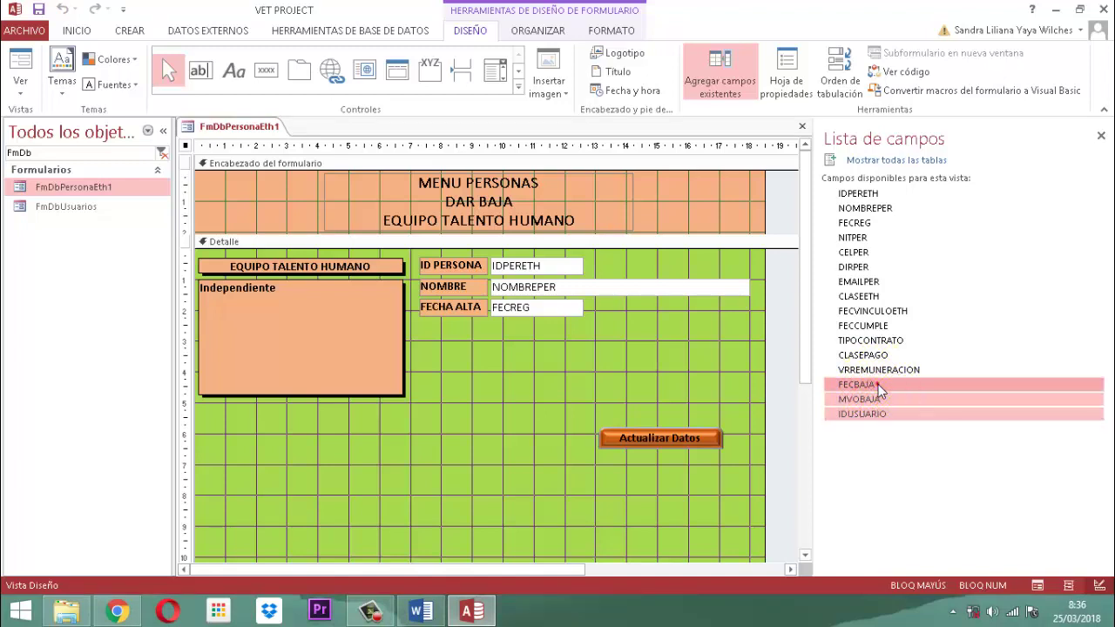
drag(878, 385, 578, 355)
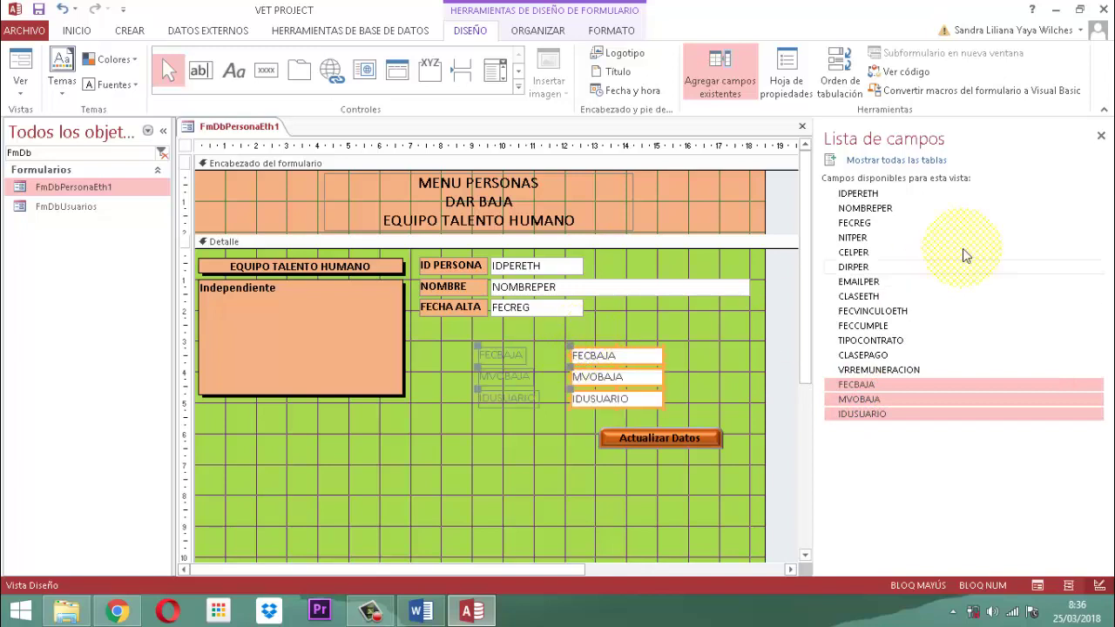
click(1100, 137)
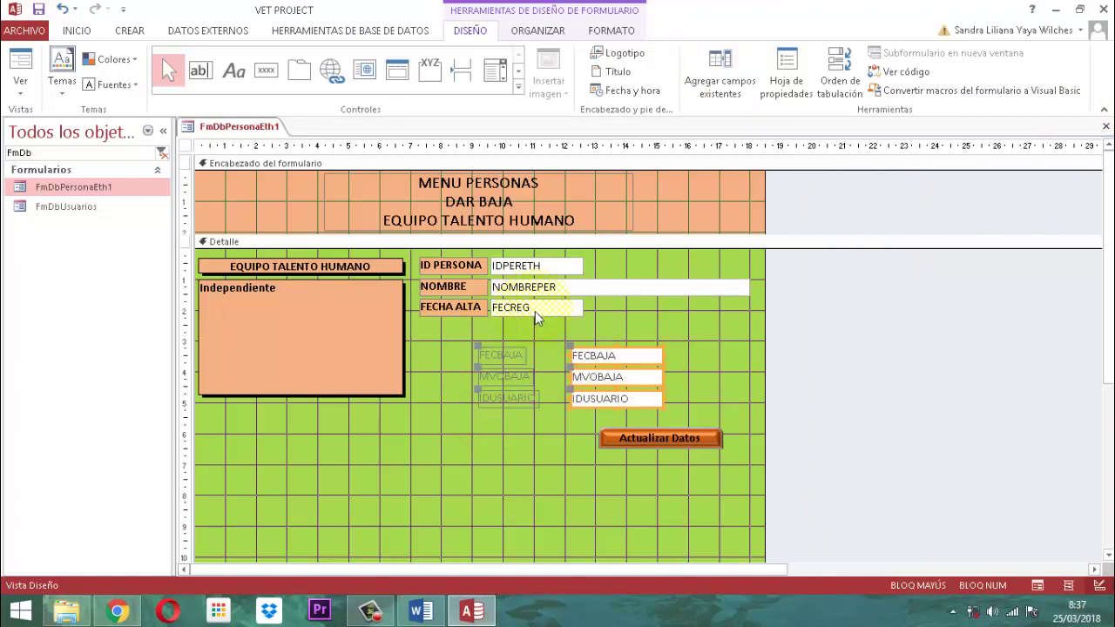
drag(716, 348, 485, 402)
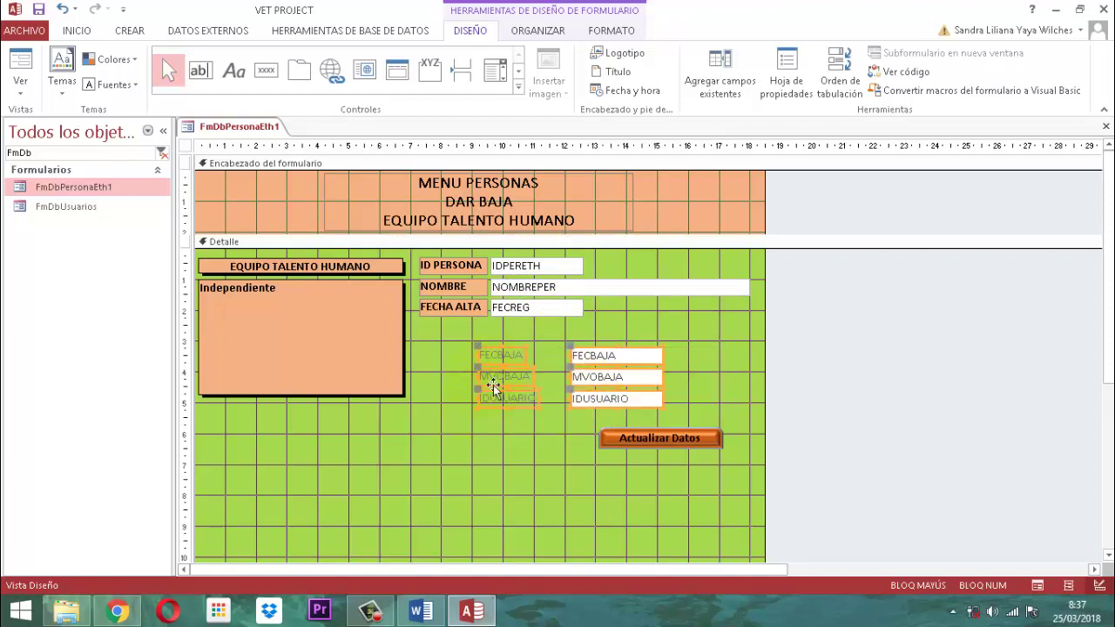
Stack the new fields with the FECREG box under FECHA ALTA, then ungroup the layout.
shift+click(523, 309)
click(534, 31)
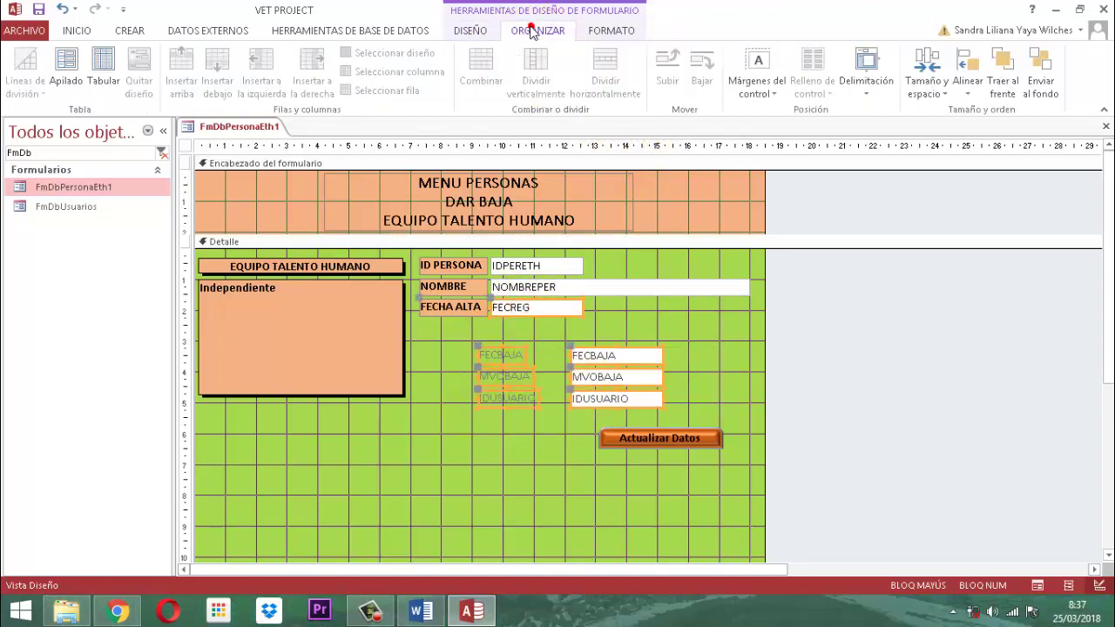
click(68, 69)
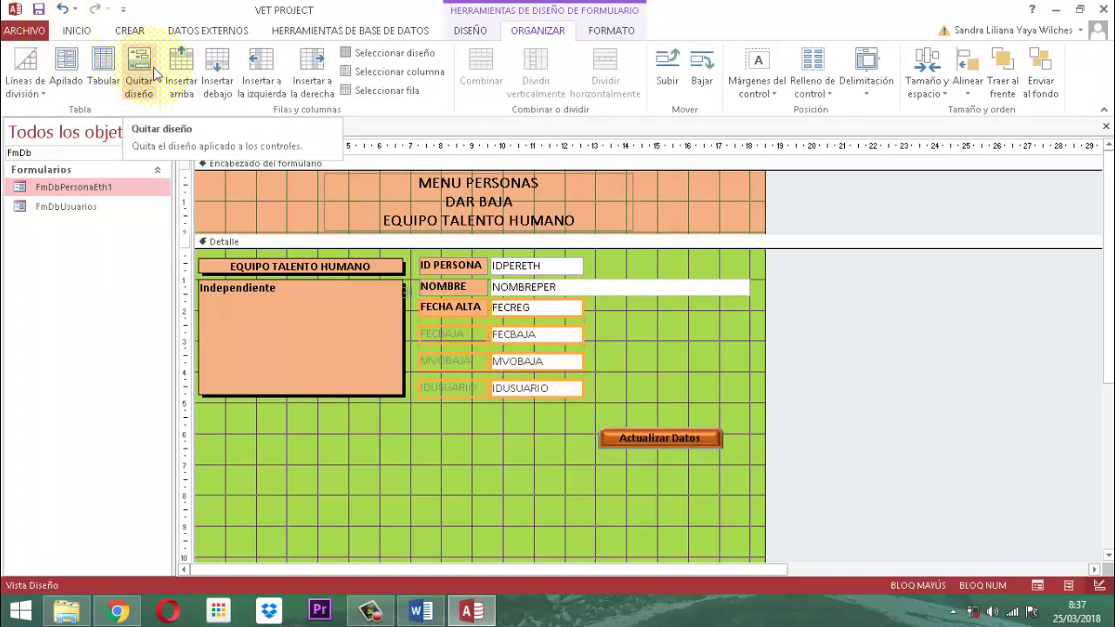
click(147, 71)
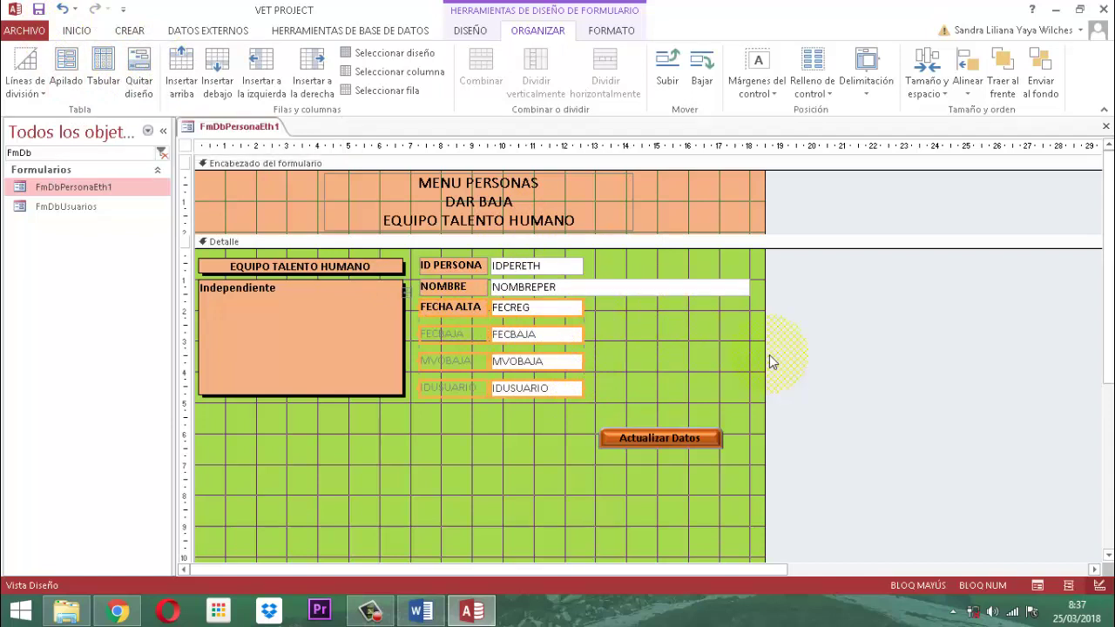
Rename the labels to FECHA BAJA, MOTIVO BAJA and ID USUARIO.
click(447, 334)
double_click(448, 335)
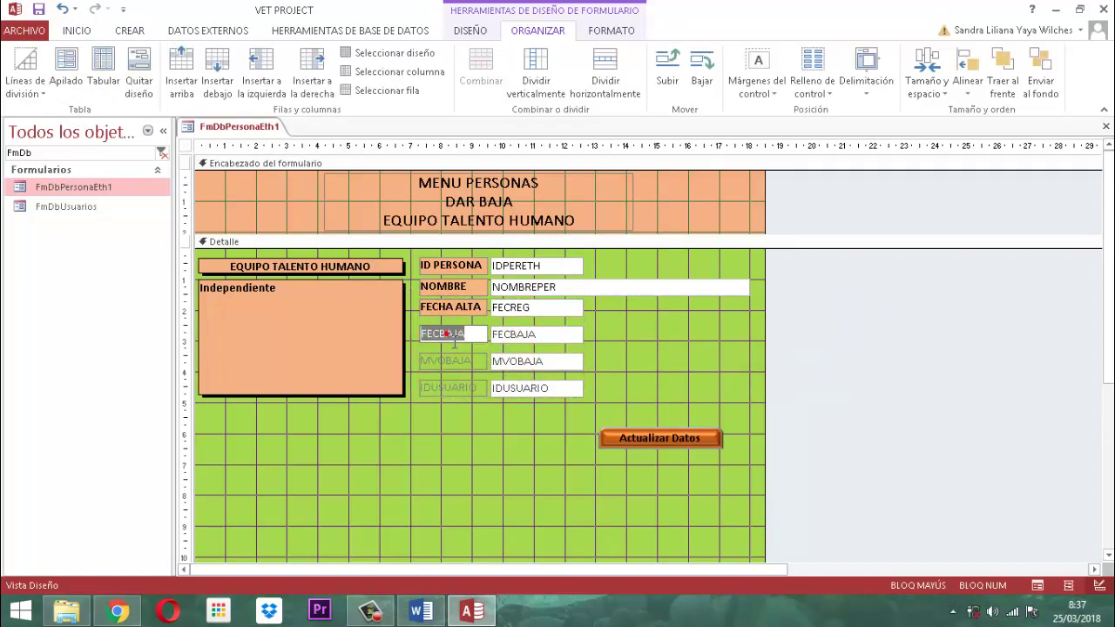
text(FECHA)
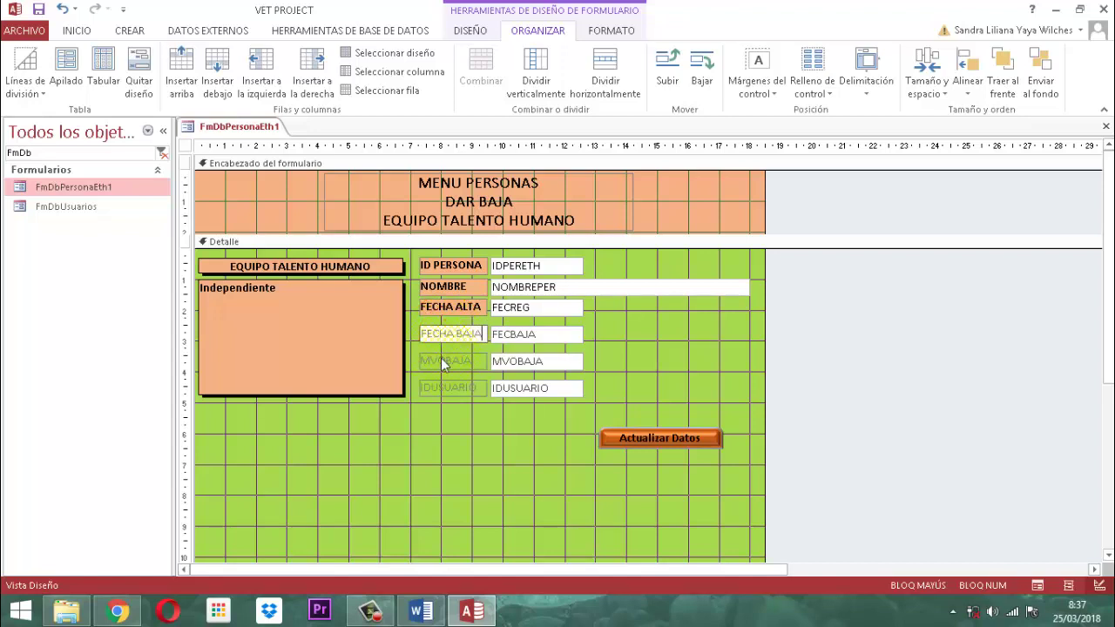
click(444, 361)
double_click(446, 362)
text(MOTIVO)
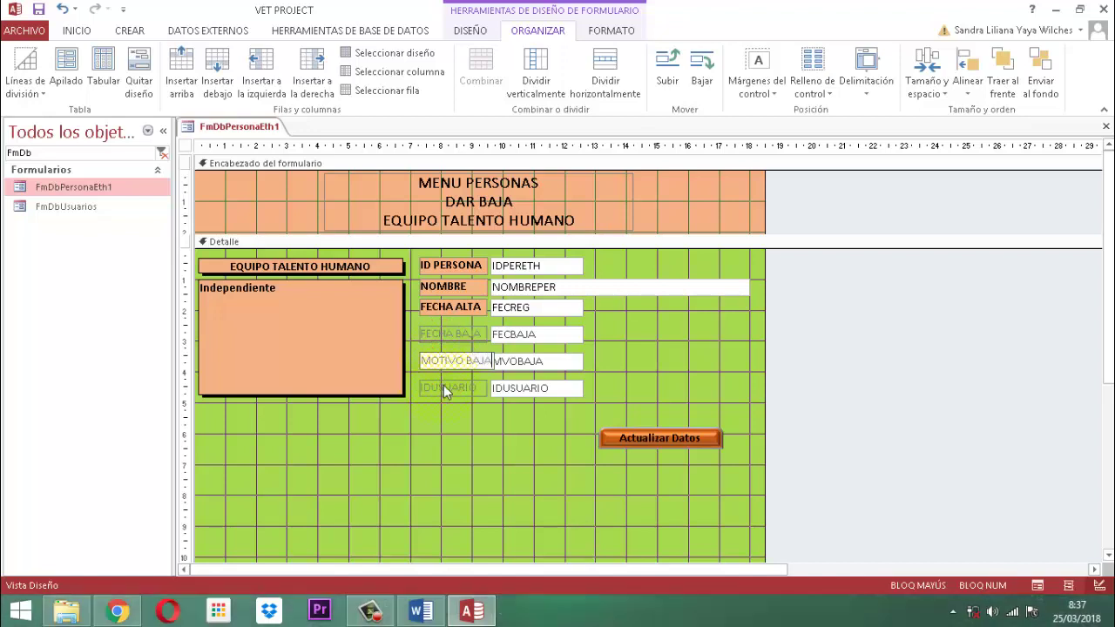
click(444, 389)
double_click(446, 388)
key(BackSpace)
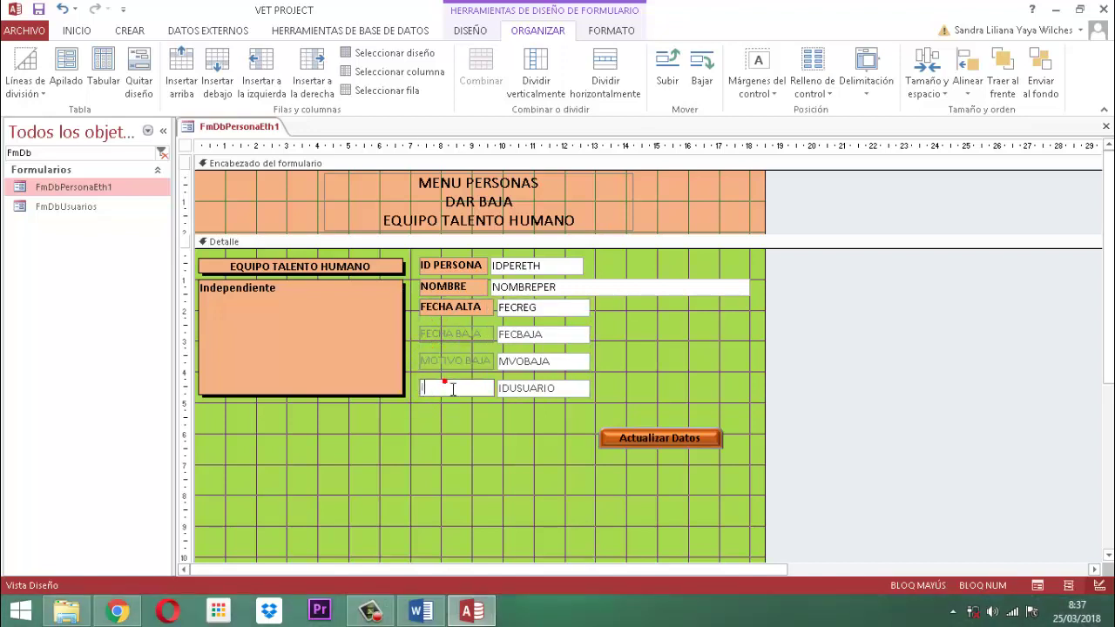
text(ID USUARIO)
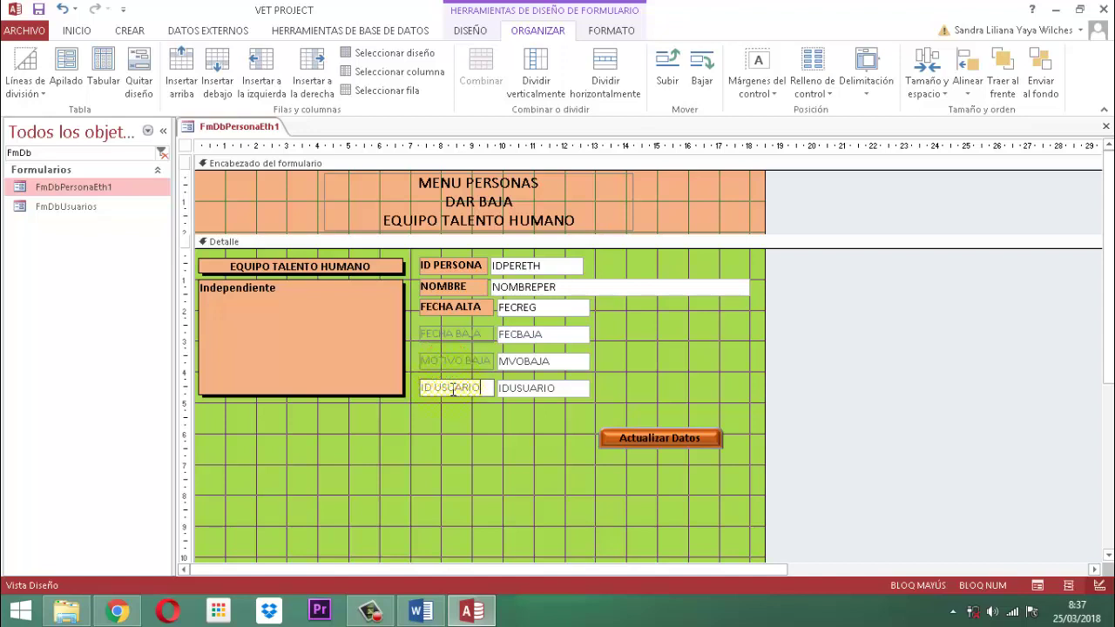
click(858, 316)
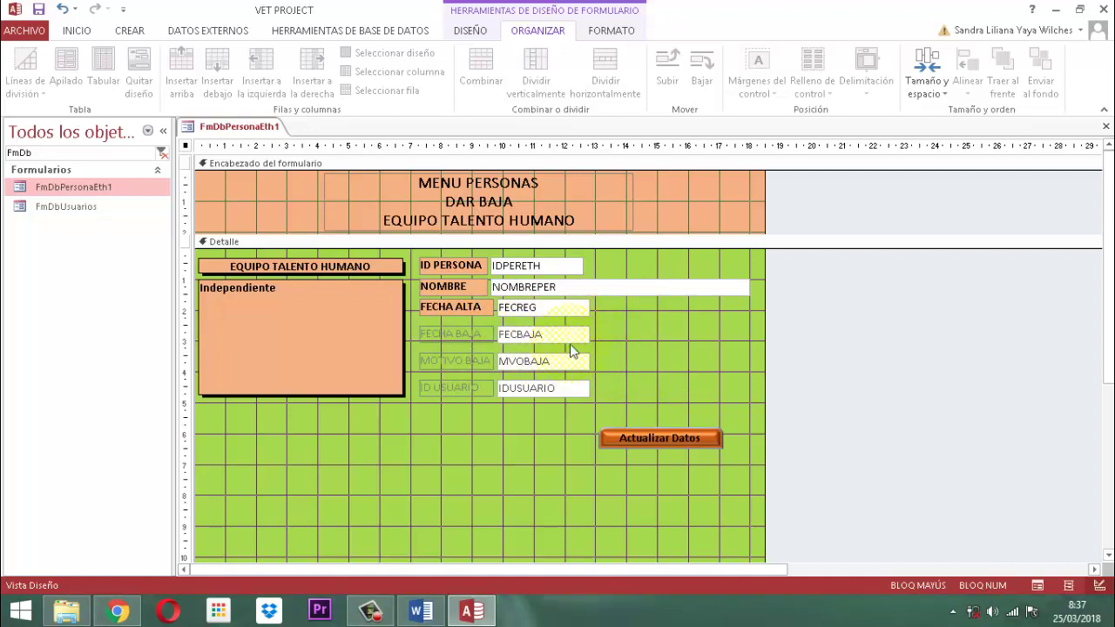
Remove the stacked layout from the field group and select the rows from FECHA ALTA to ID USUARIO.
click(557, 309)
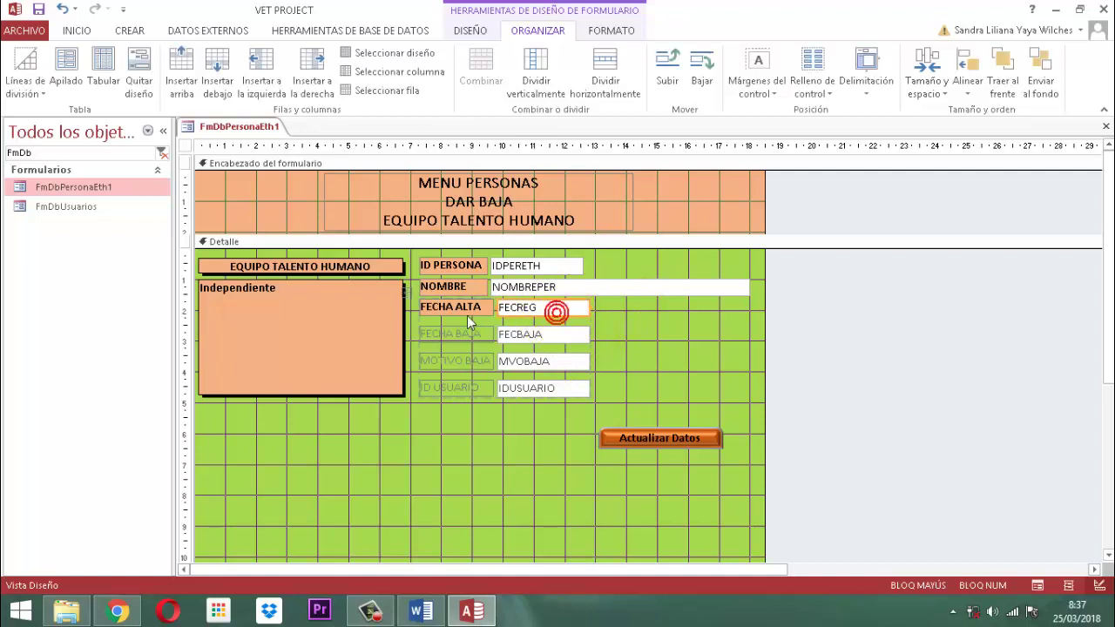
click(410, 295)
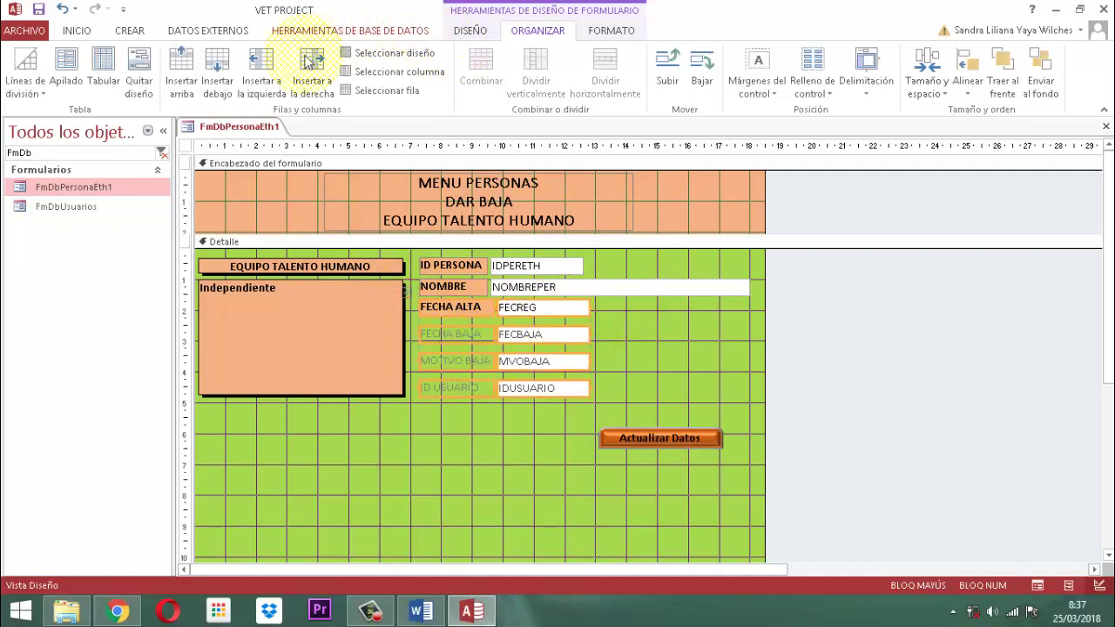
click(142, 70)
click(926, 350)
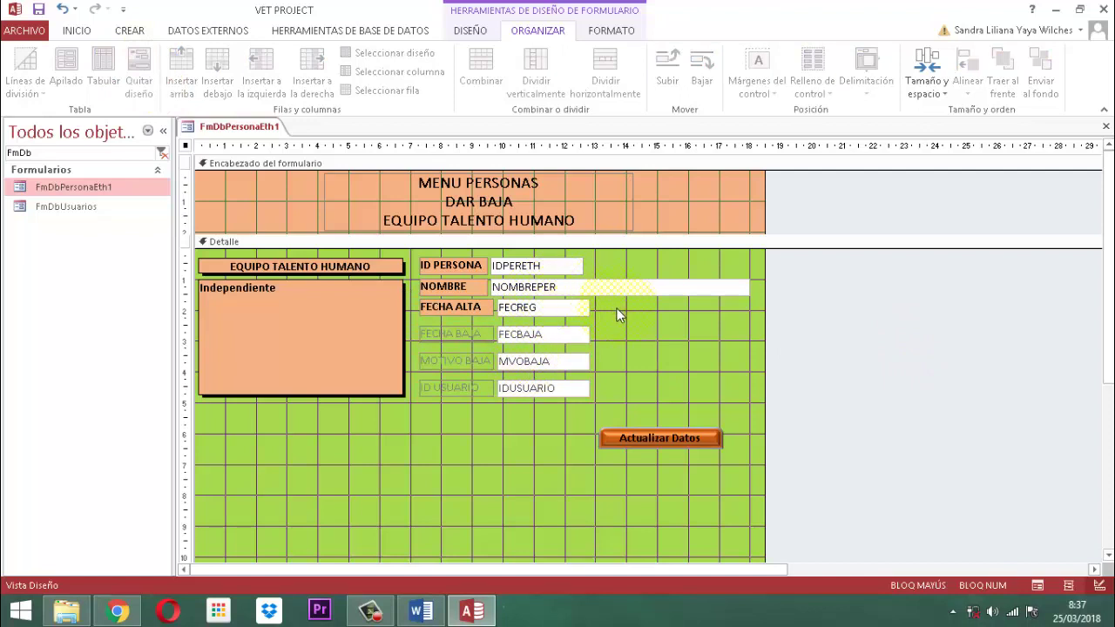
drag(616, 309, 472, 402)
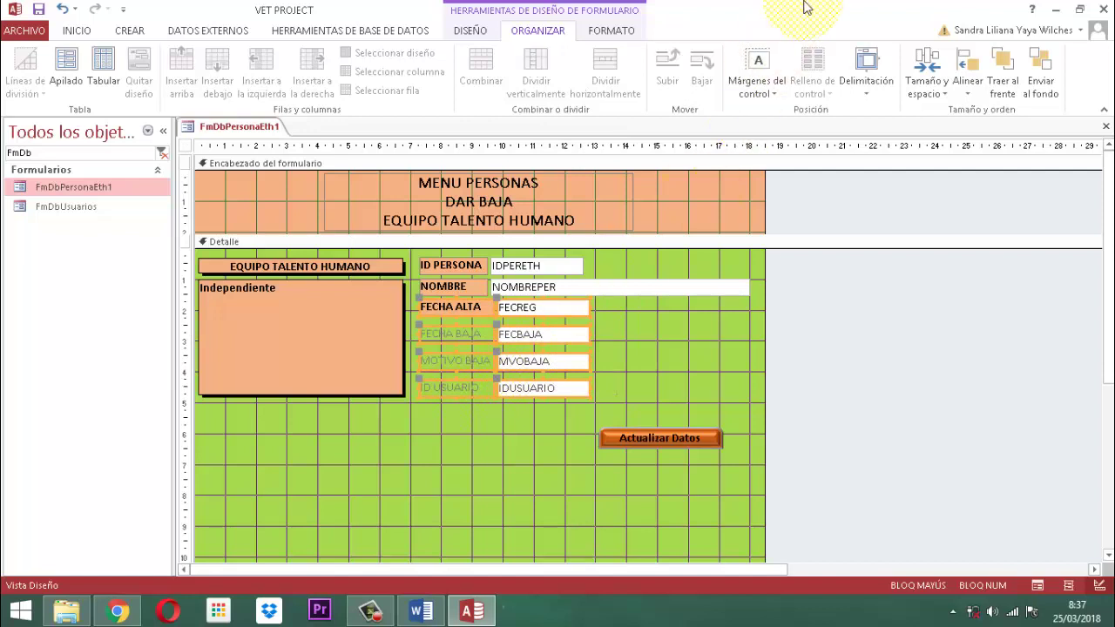
Decrease the vertical spacing of the selected rows twice via Tamaño y espacio.
click(926, 65)
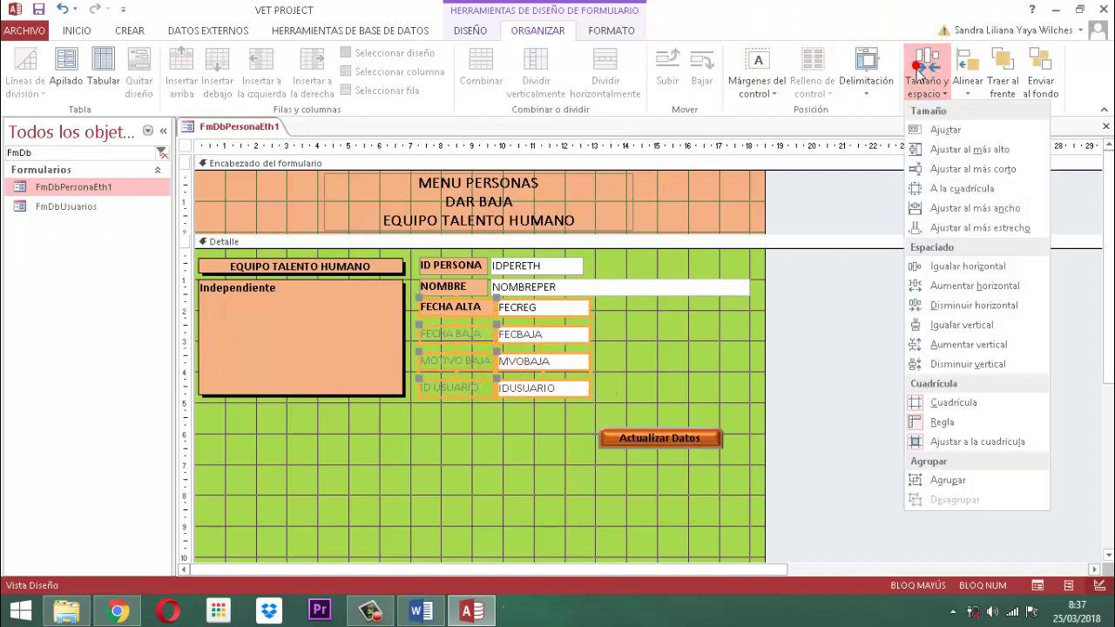
click(989, 366)
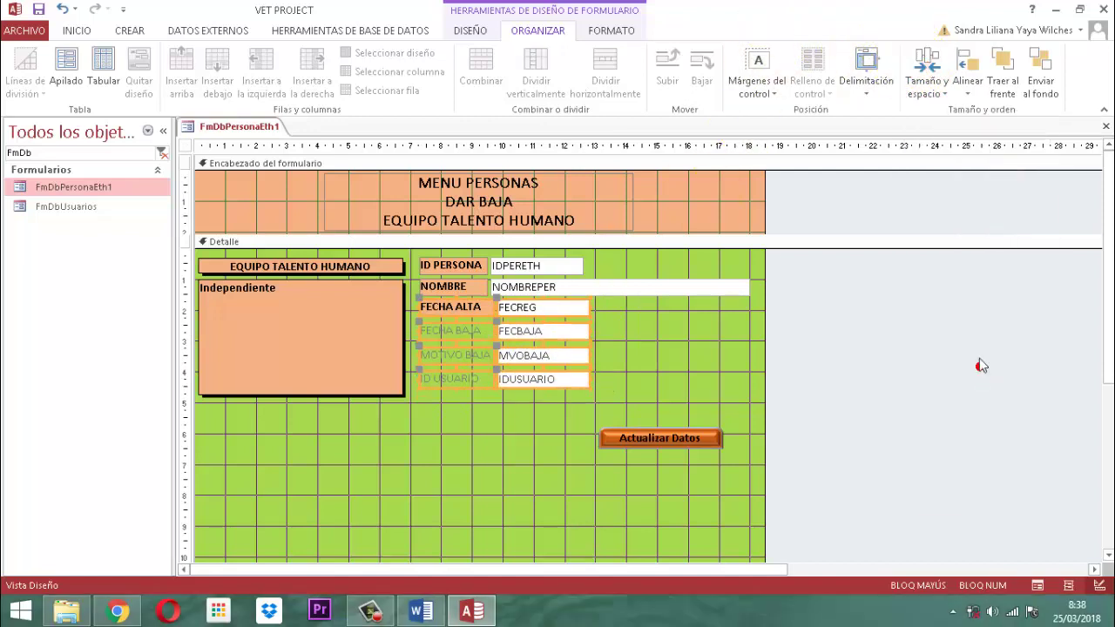
click(926, 65)
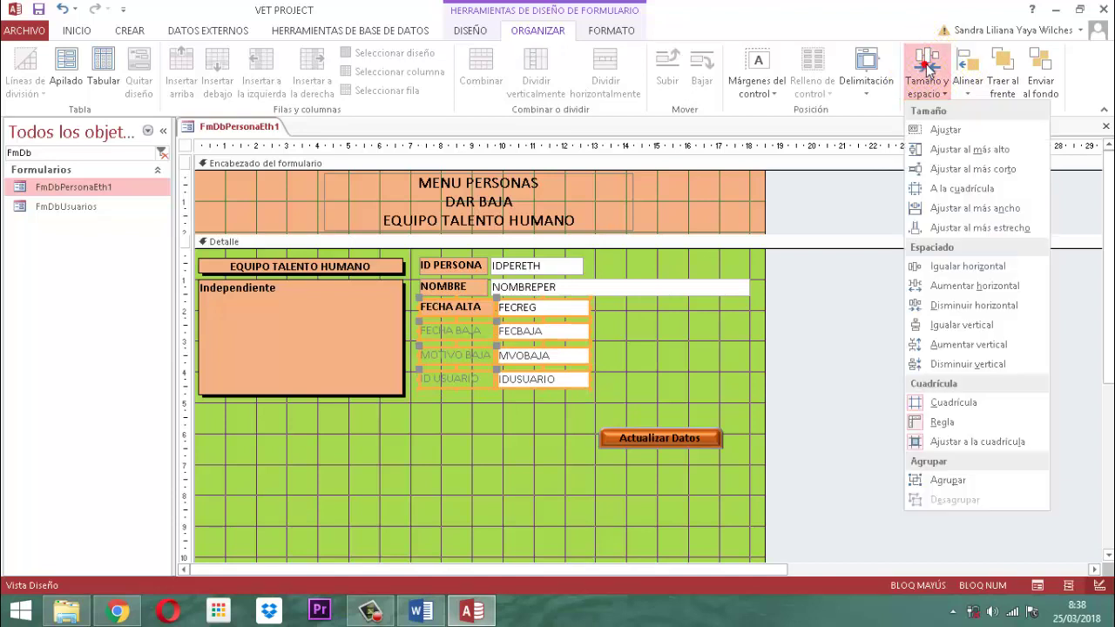
click(970, 362)
click(847, 351)
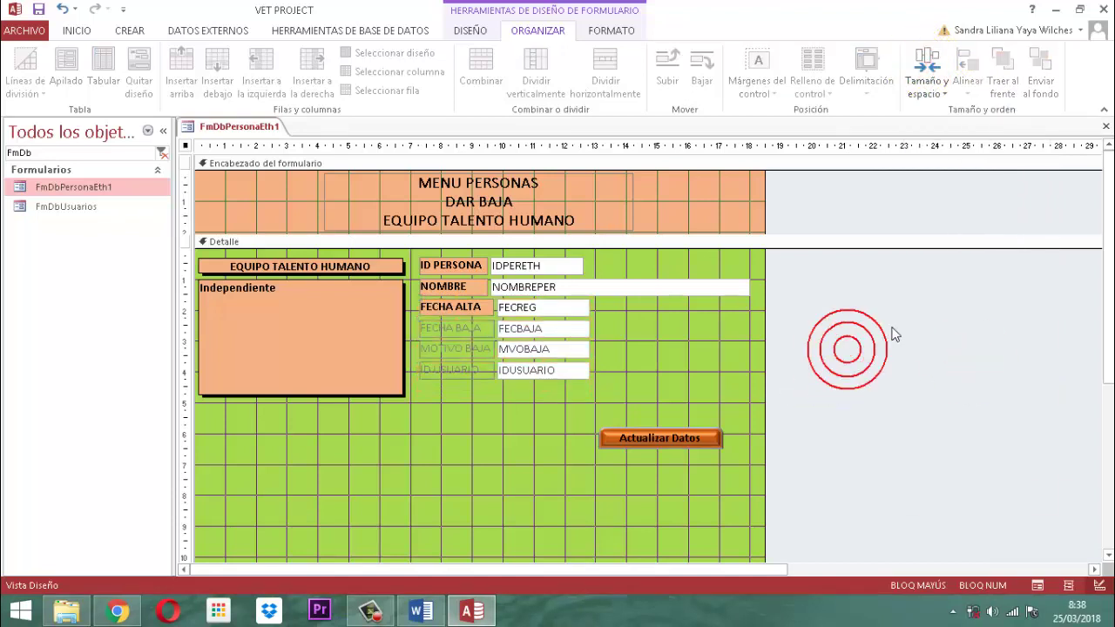
Copy the FECHA ALTA label's formatting onto the FECHA BAJA label with Copiar formato.
click(450, 310)
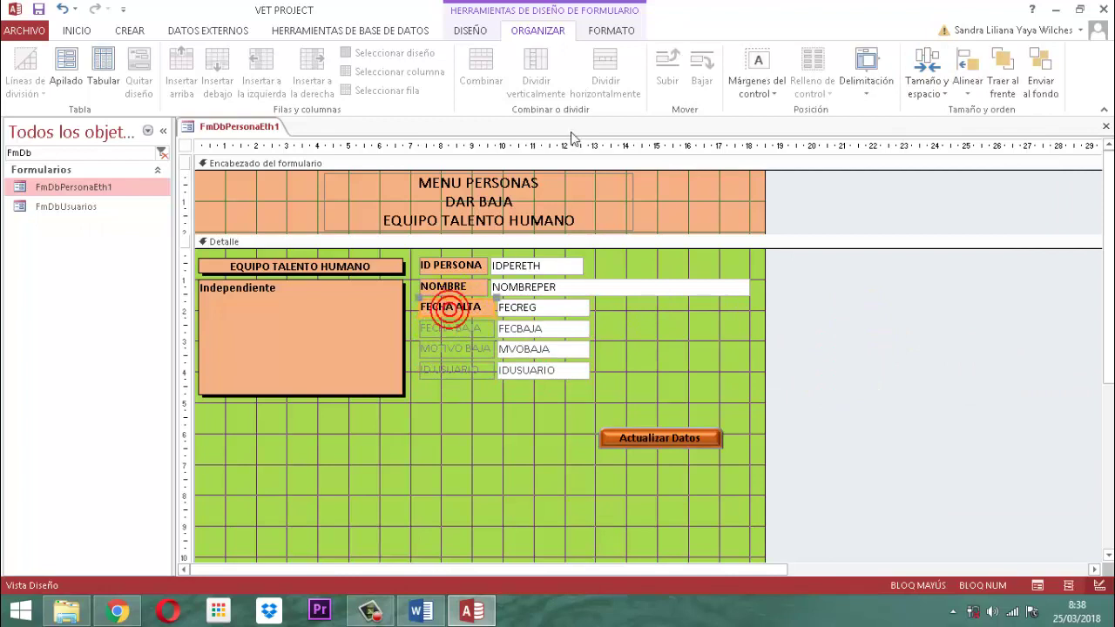
right_click(591, 40)
click(609, 31)
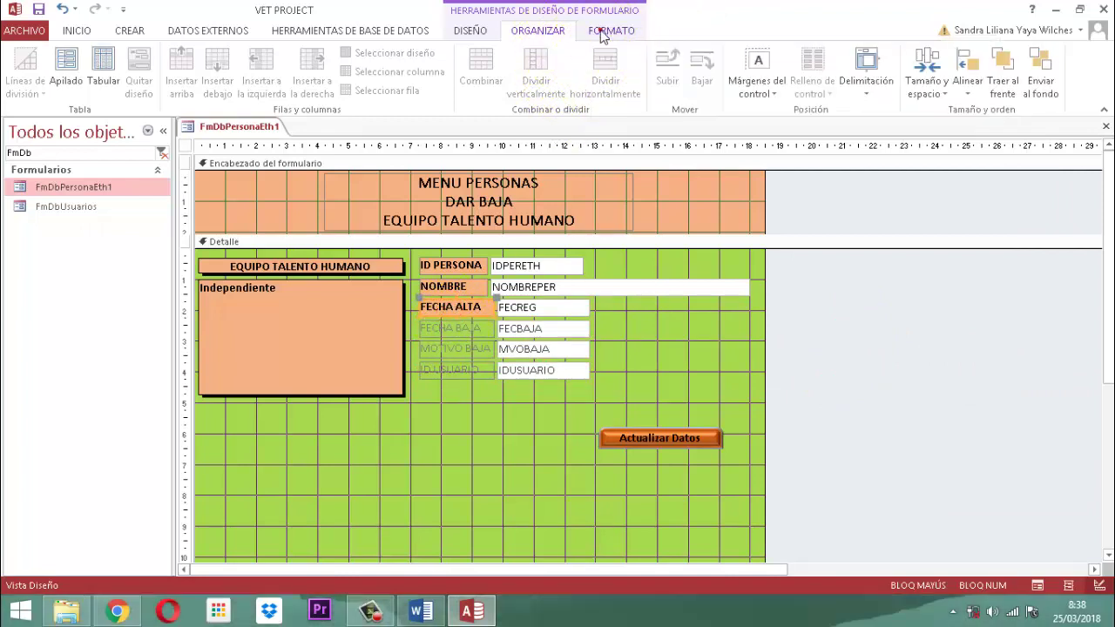
click(276, 59)
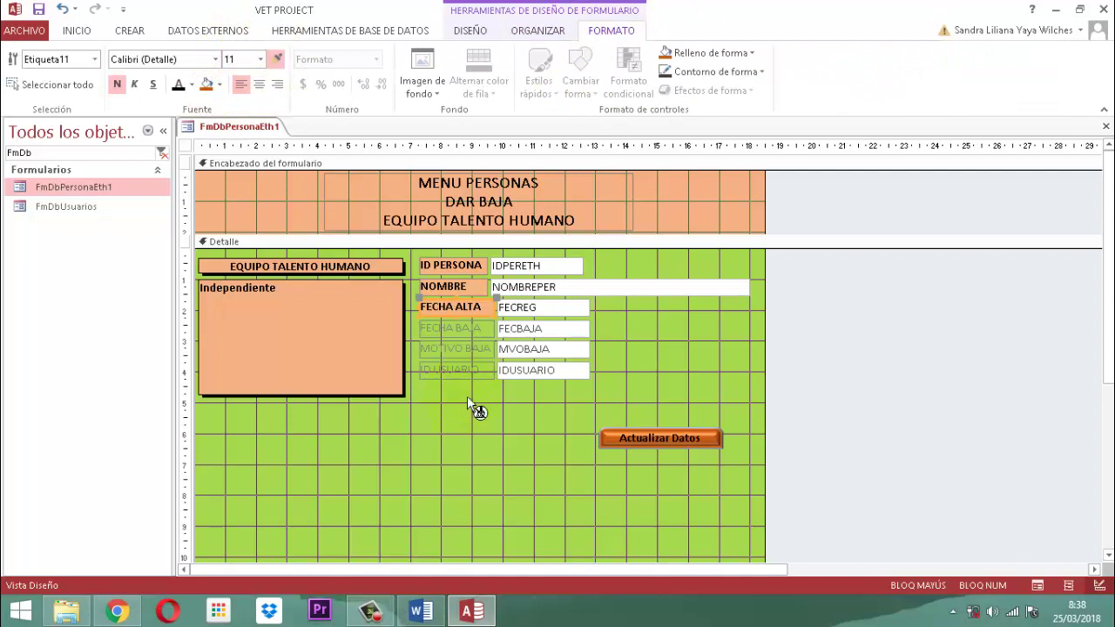
click(466, 330)
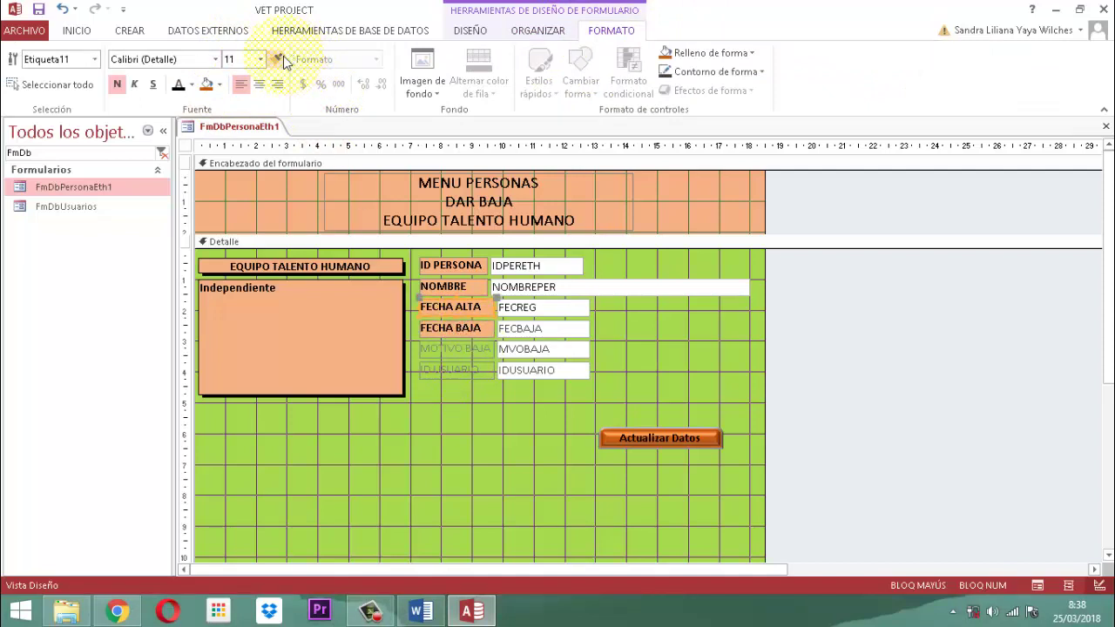
Copy FECHA ALTA's label format onto the MOTIVO BAJA and ID USUARIO labels.
click(276, 59)
click(458, 350)
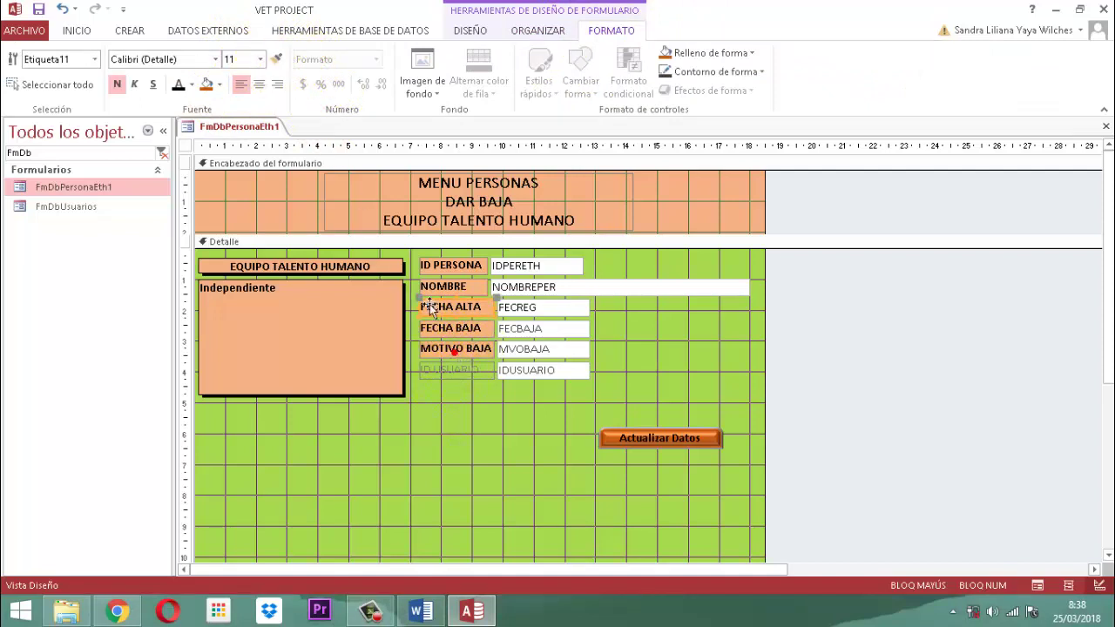
click(277, 58)
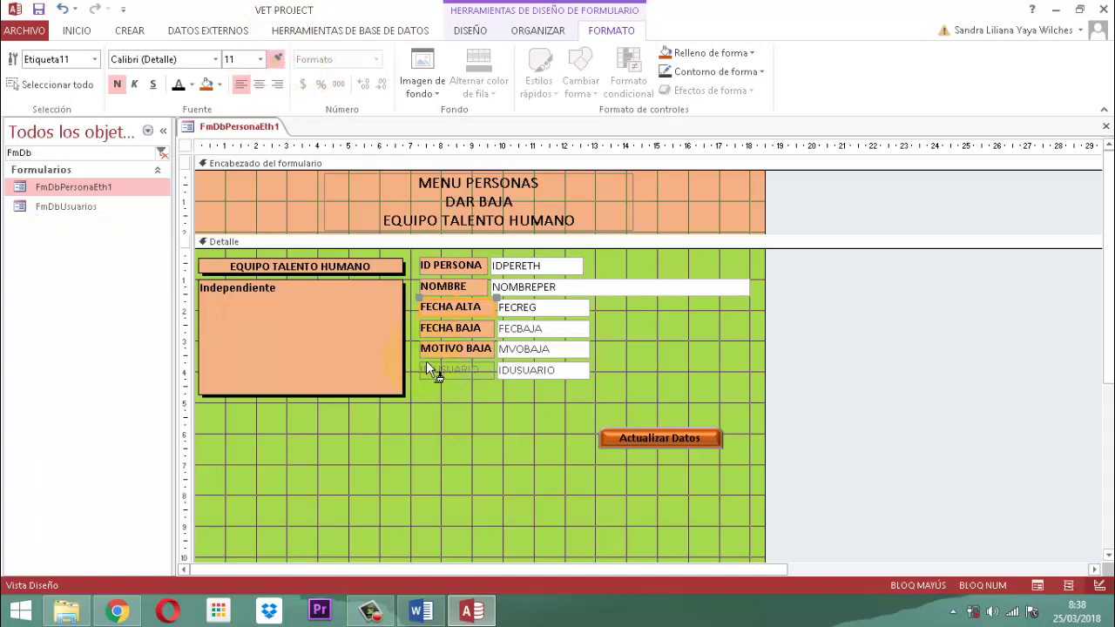
click(453, 374)
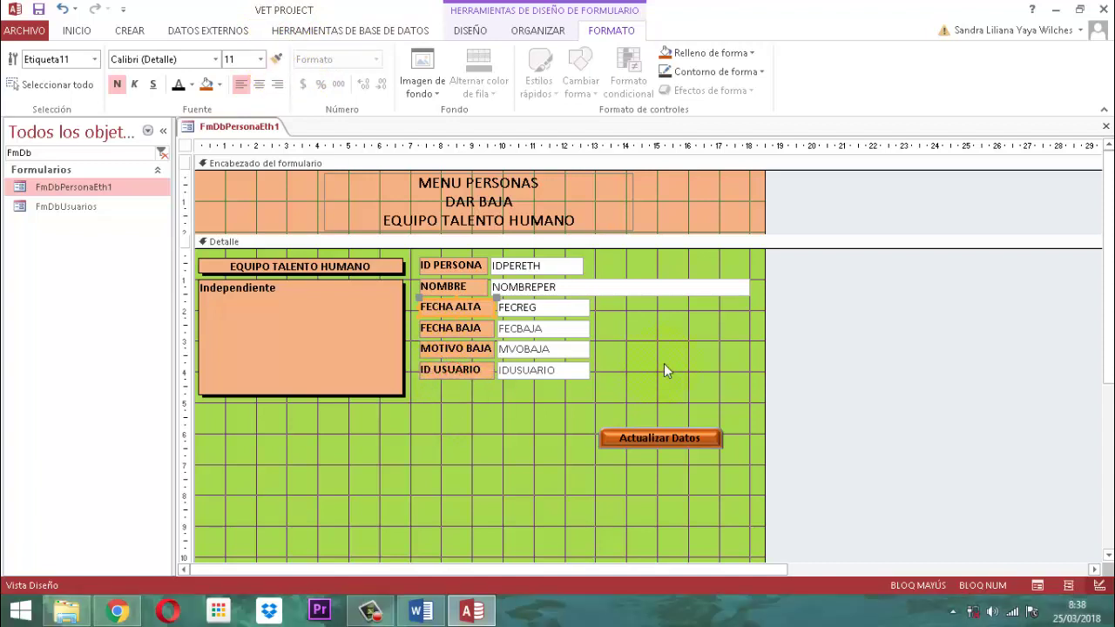
click(839, 339)
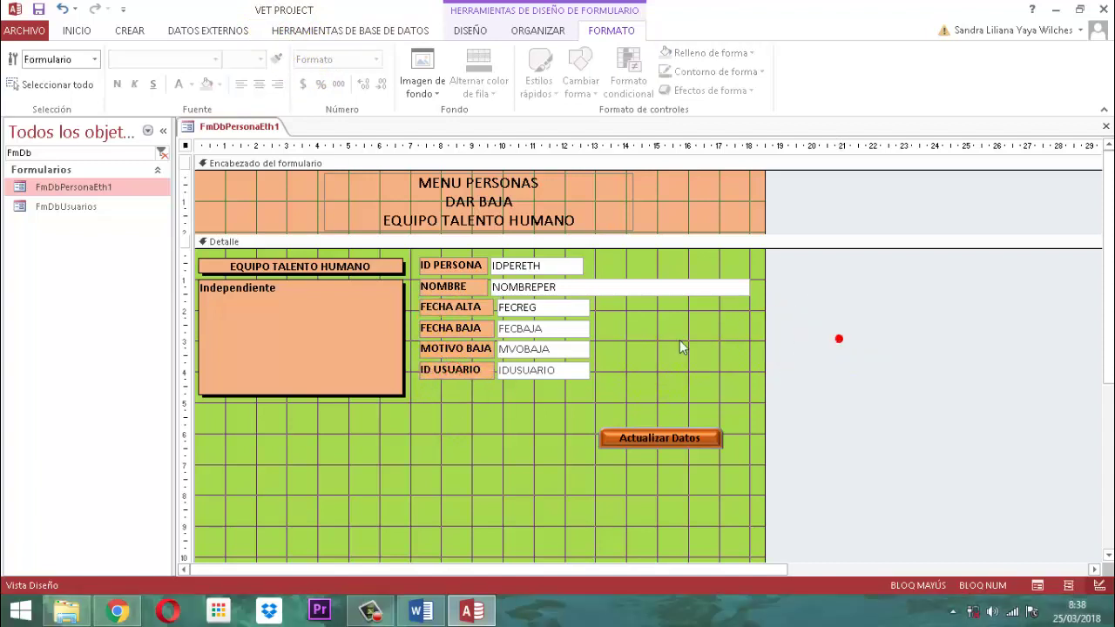
Copy the FECREG box format onto the FECBAJA, MVOBAJA and IDUSUARIO boxes.
click(534, 308)
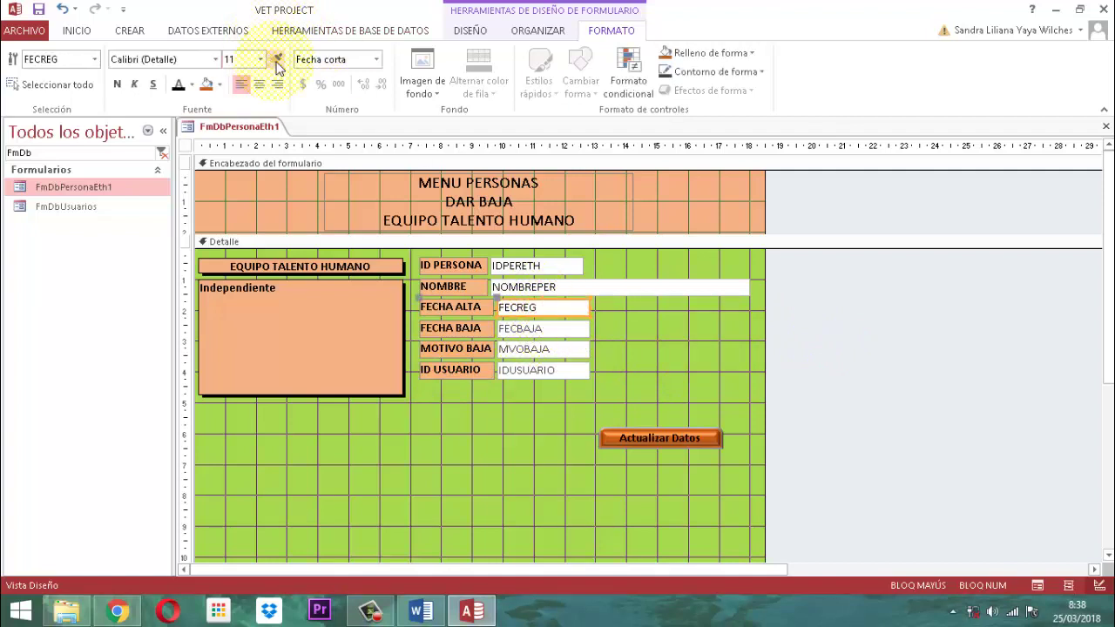
click(277, 61)
click(544, 330)
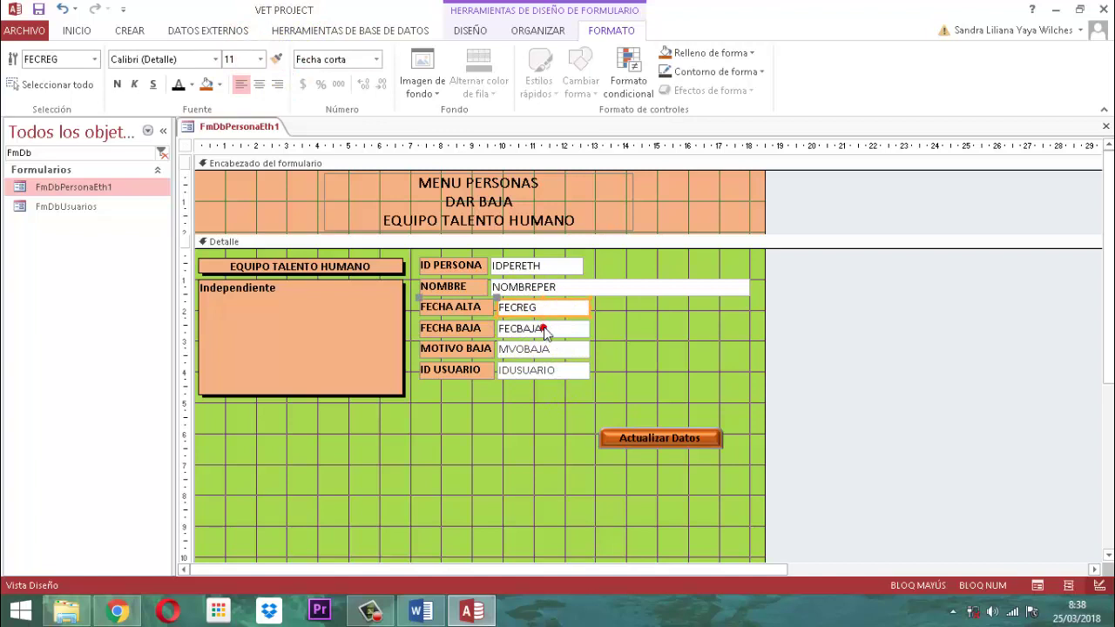
click(277, 59)
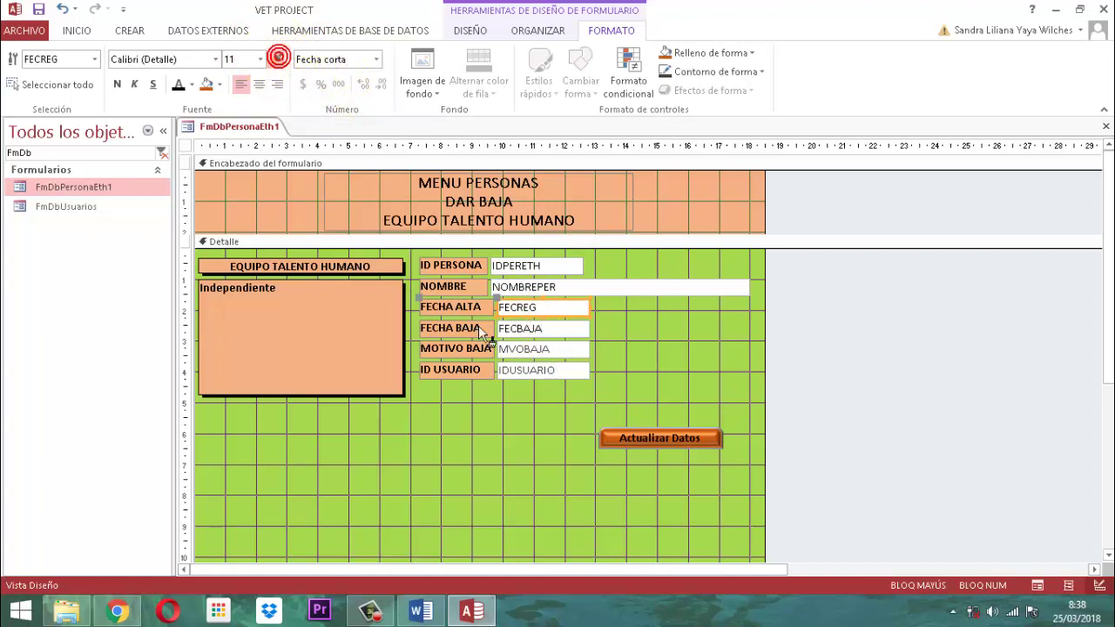
click(553, 355)
click(275, 59)
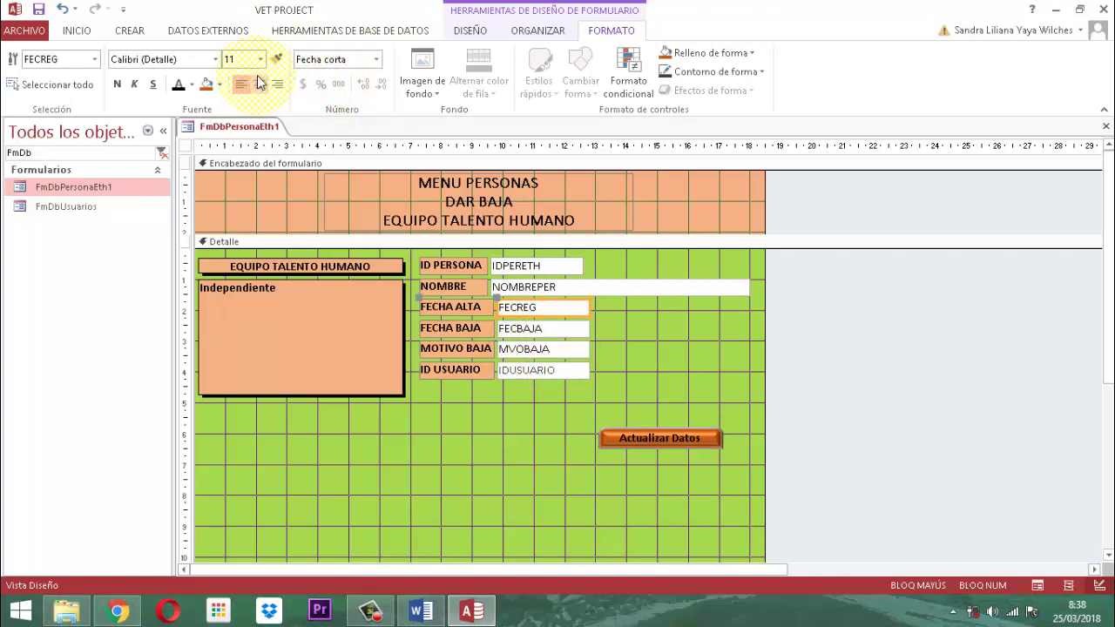
click(567, 369)
click(800, 346)
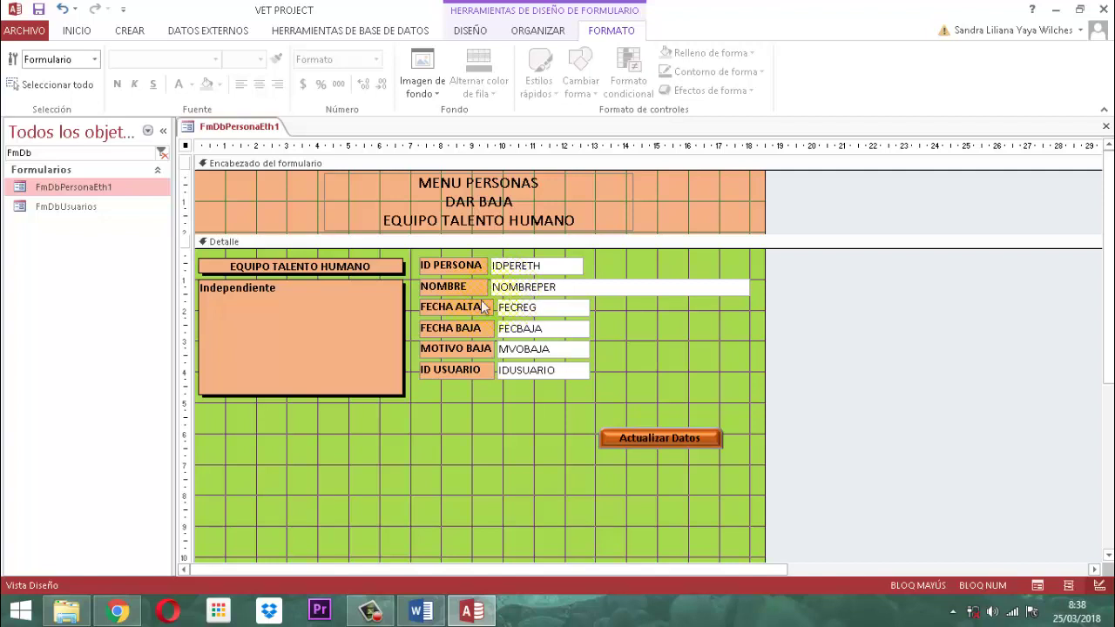
Widen the MVOBAJA box to the NOMBREPER box's width using Ajustar al más ancho.
click(531, 350)
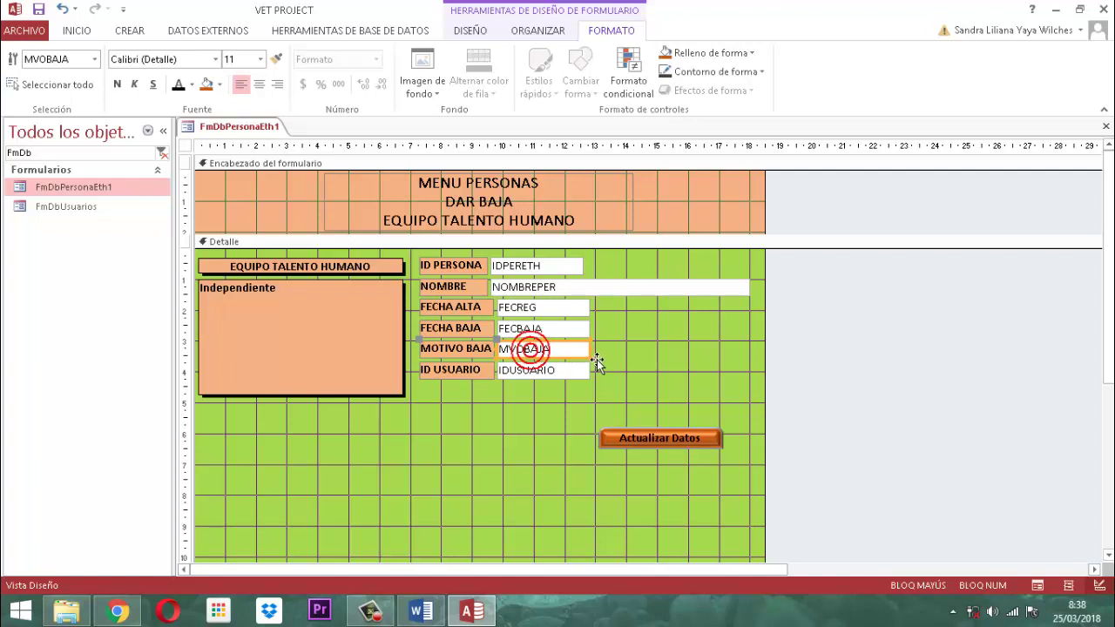
shift+click(622, 293)
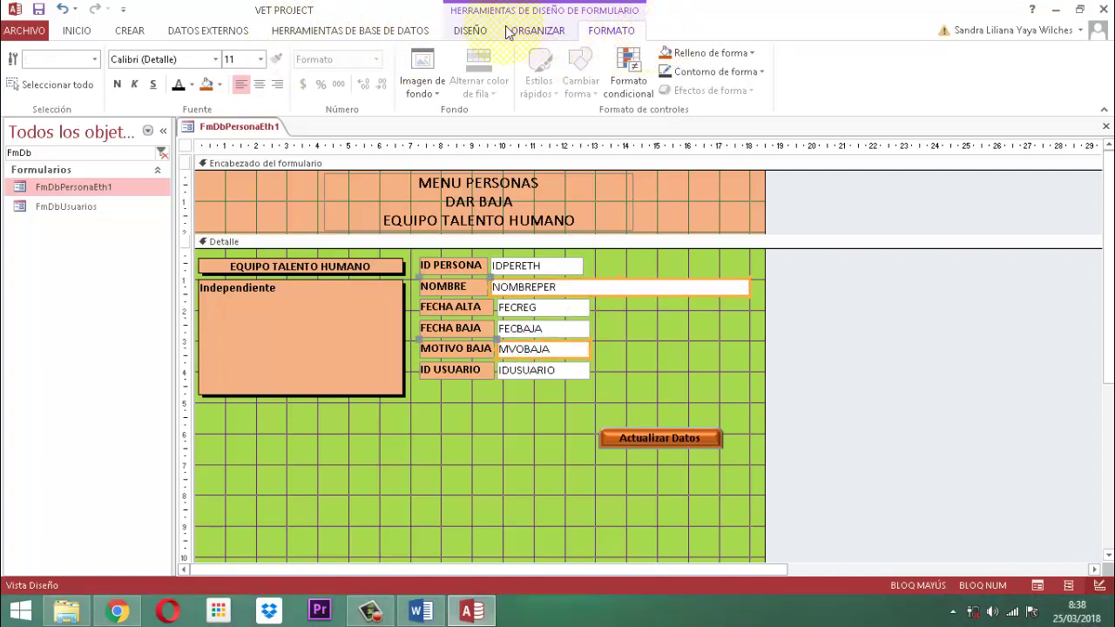
click(537, 31)
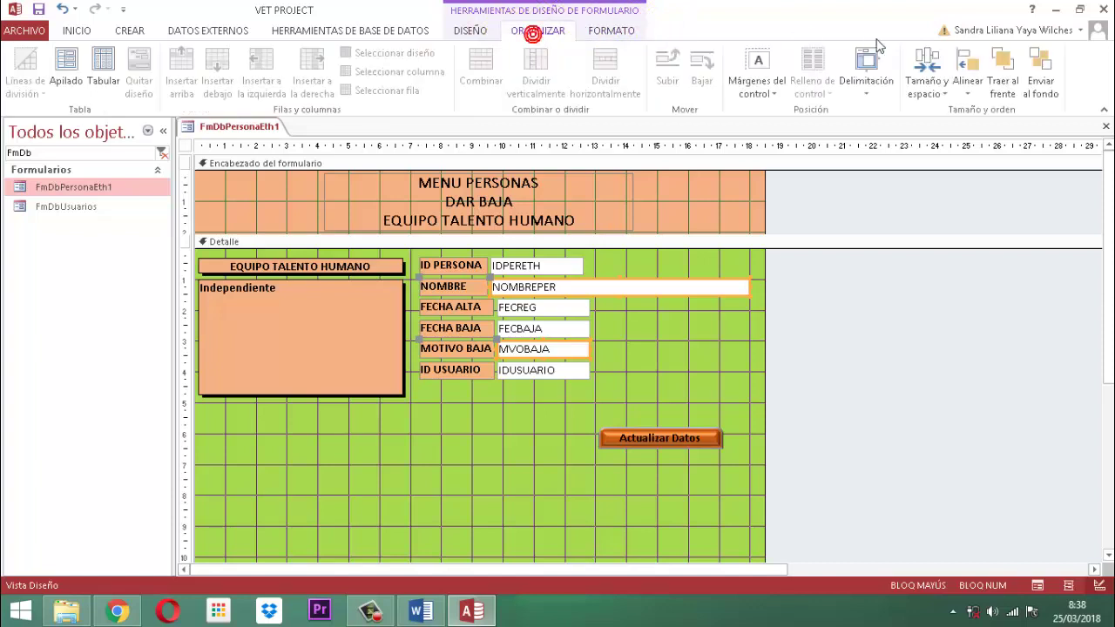
click(927, 78)
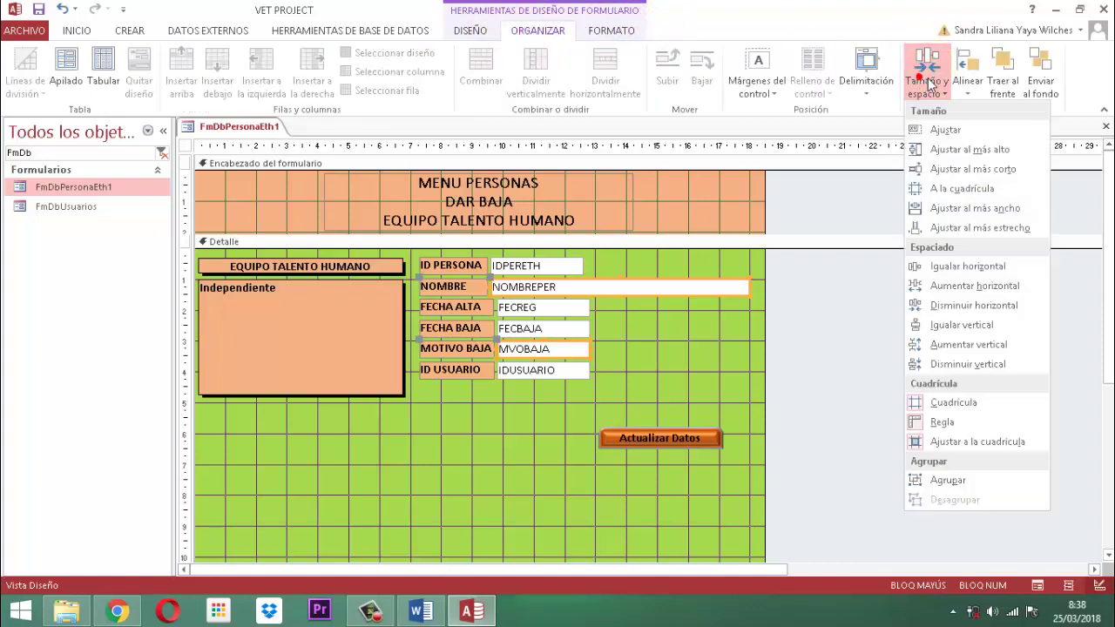
click(1012, 209)
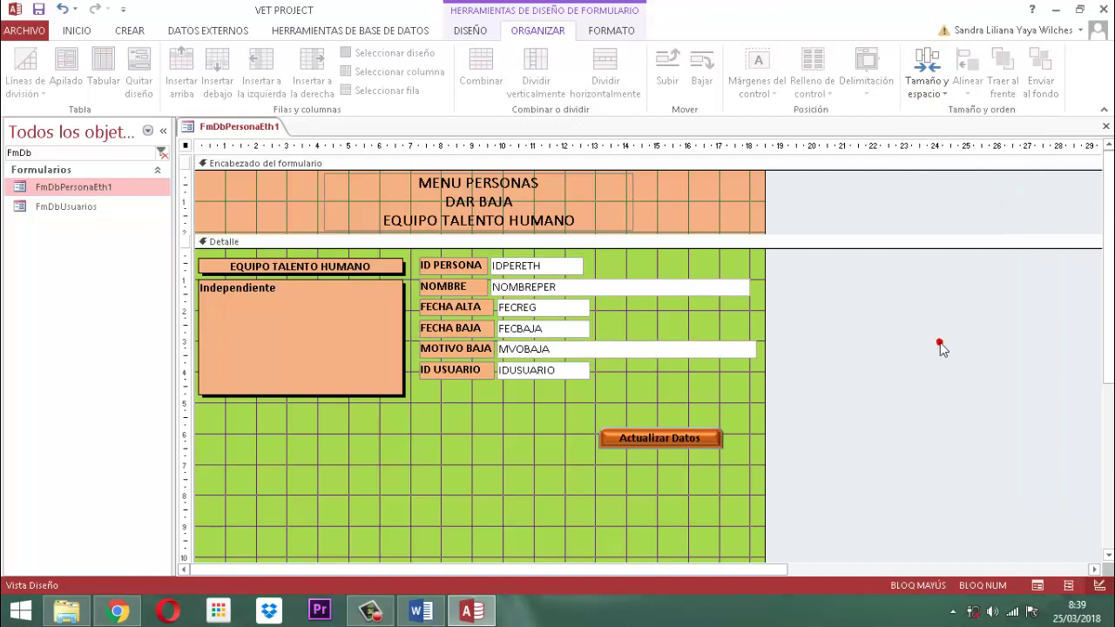
click(939, 343)
Convert the MVOBAJA text box into a combo box with Cambiar a > Cuadro combinado.
click(602, 351)
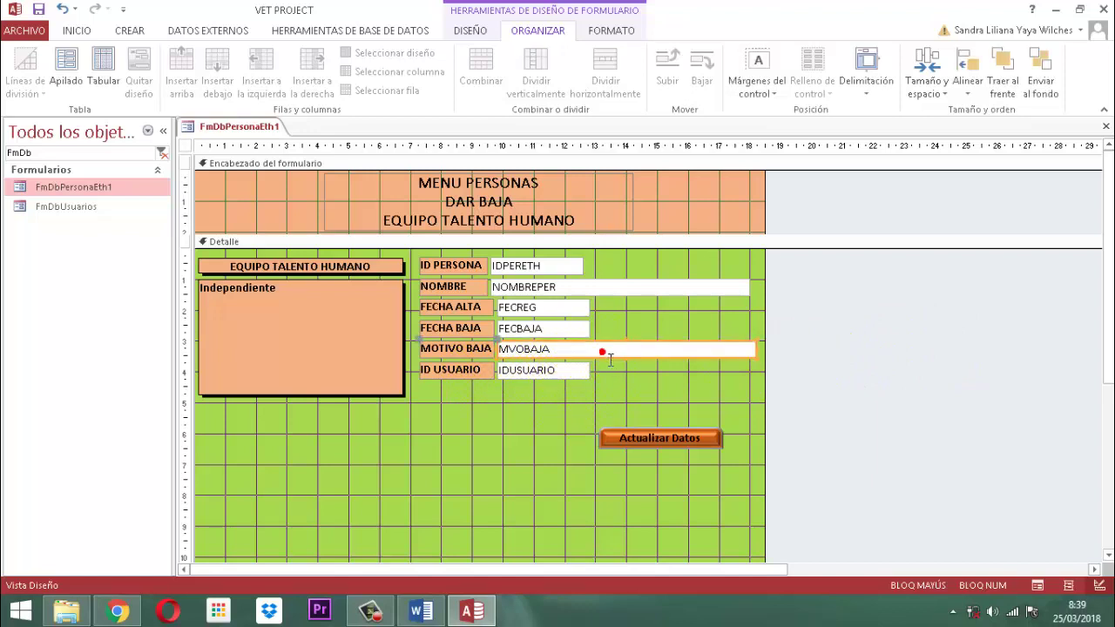
right_click(605, 352)
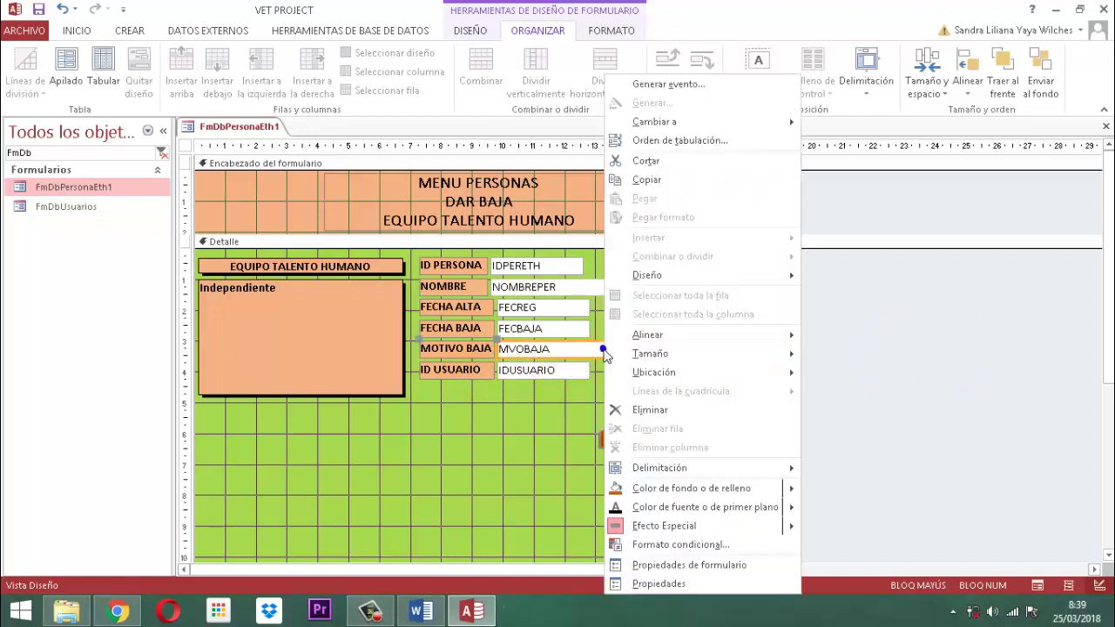
mouse_move(661, 122)
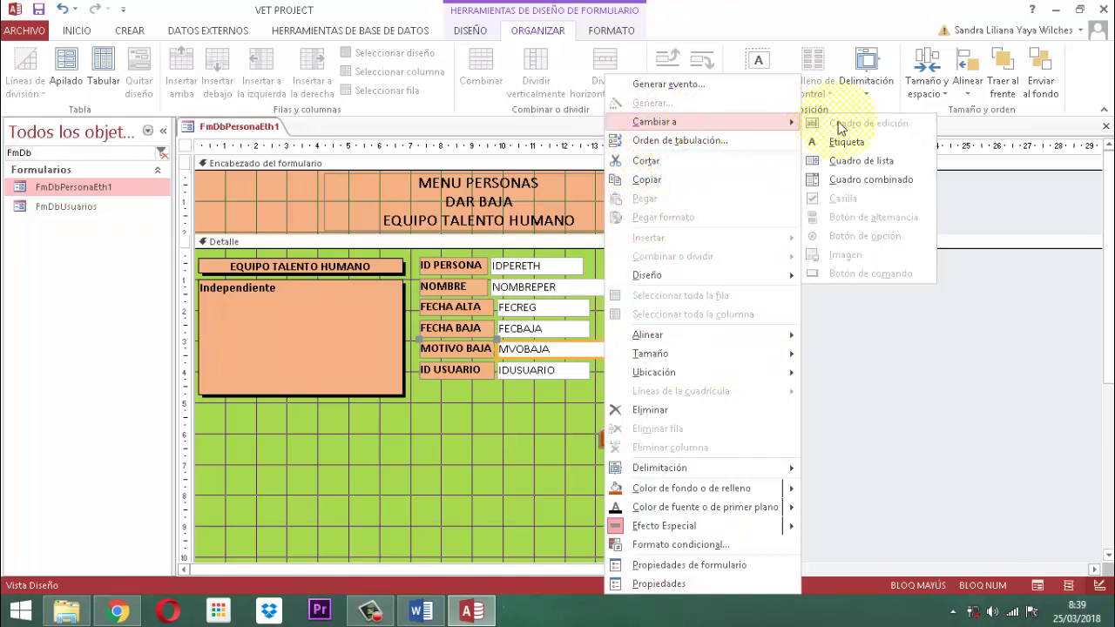
click(870, 181)
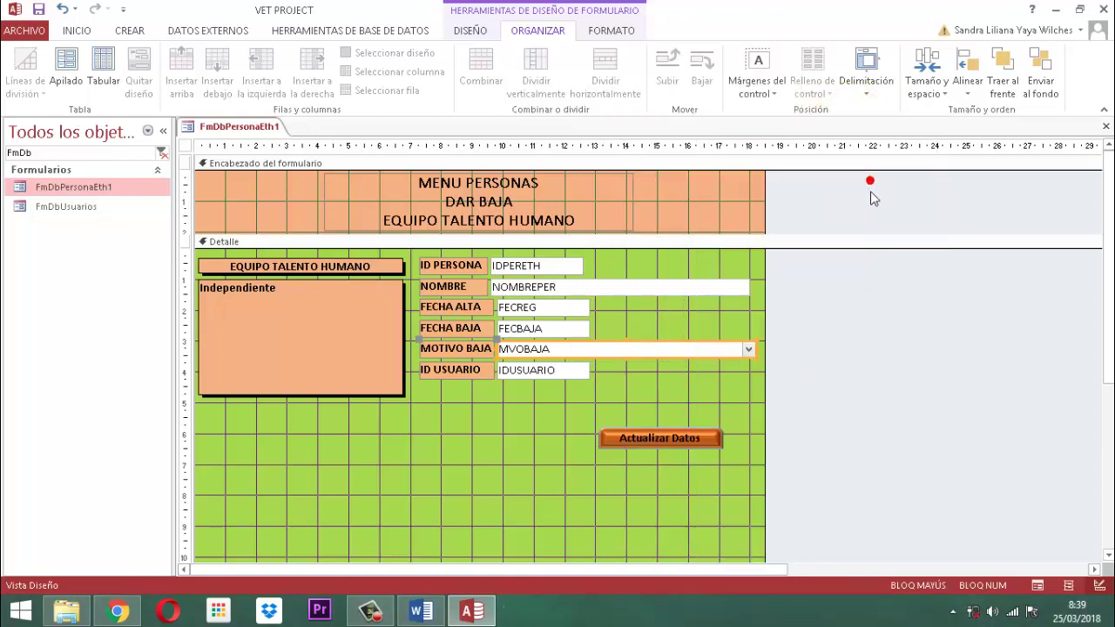
click(856, 367)
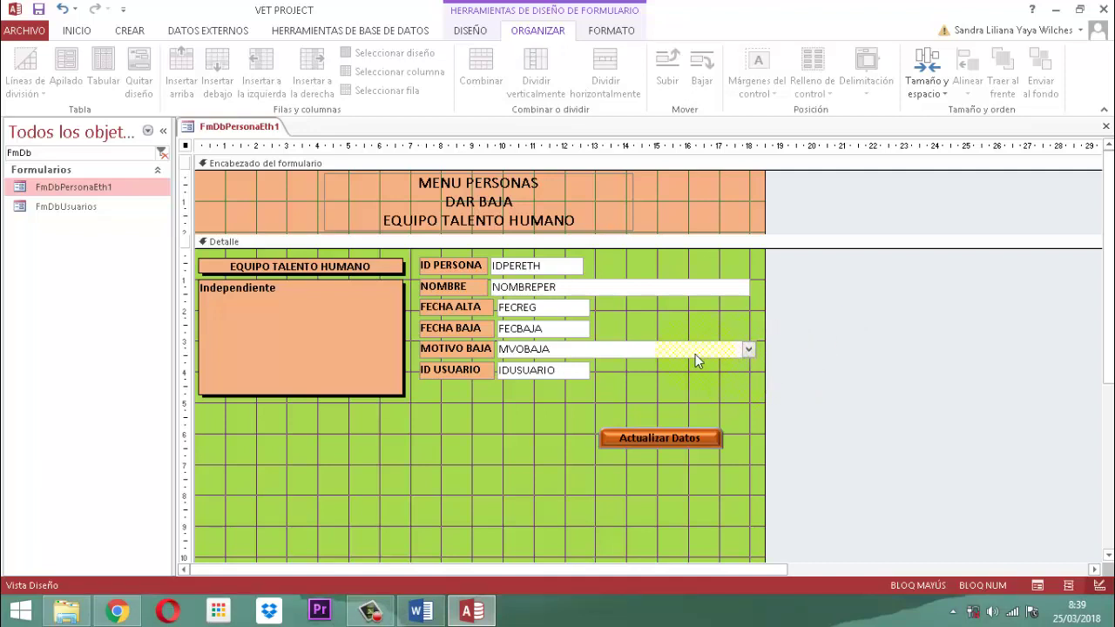
click(694, 356)
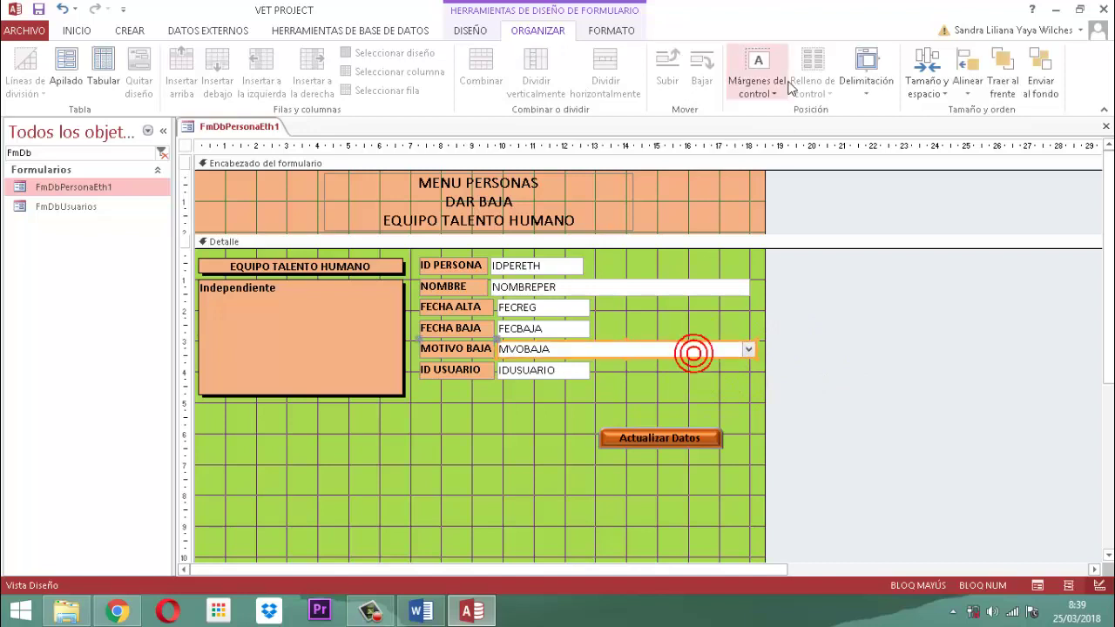
click(471, 31)
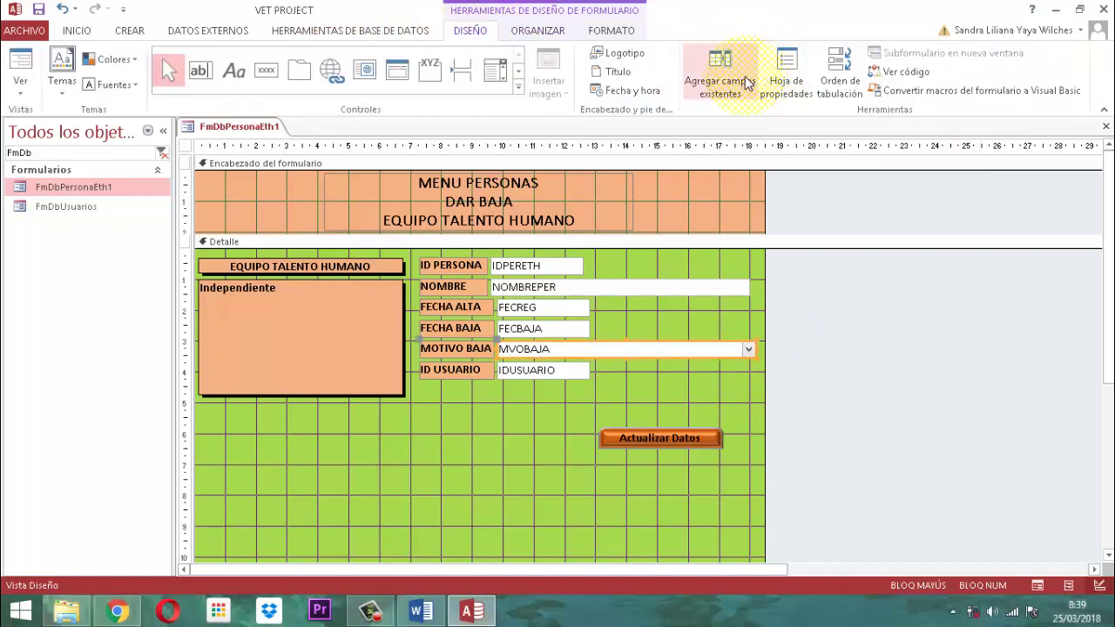
Build a row source query for the MVOBAJA combo using the item field of the Mmvobaja table.
click(789, 77)
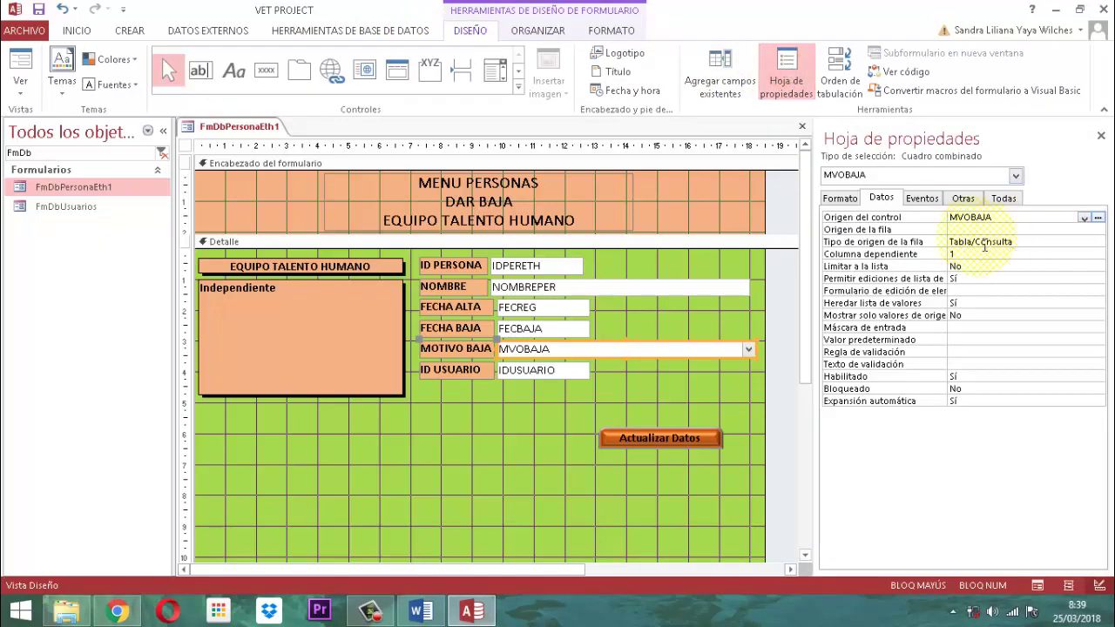
click(1001, 229)
click(1098, 231)
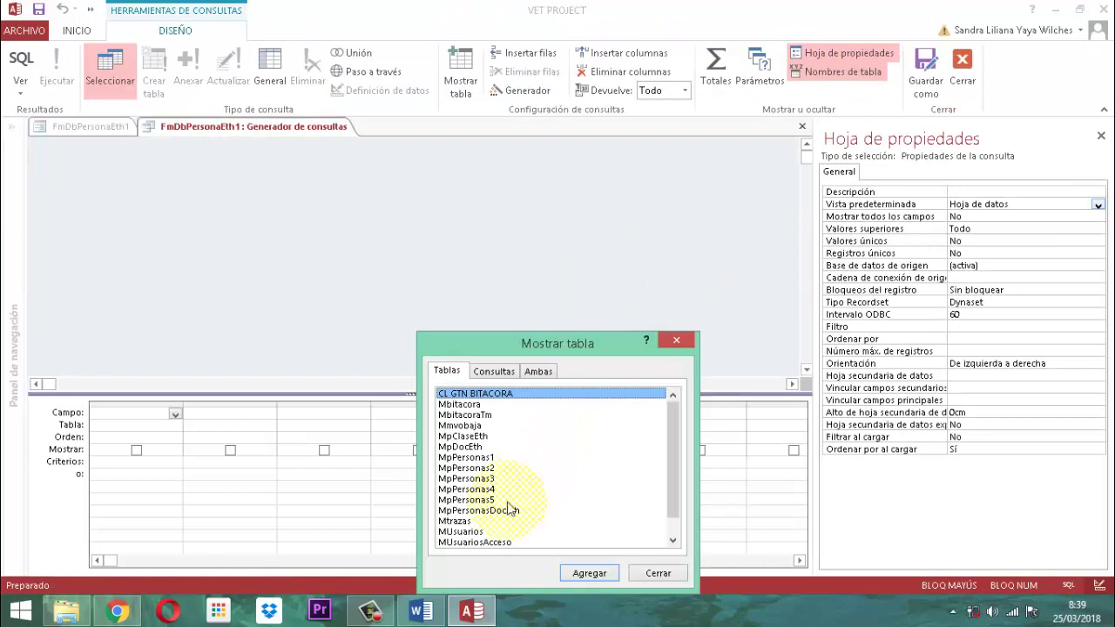
click(468, 427)
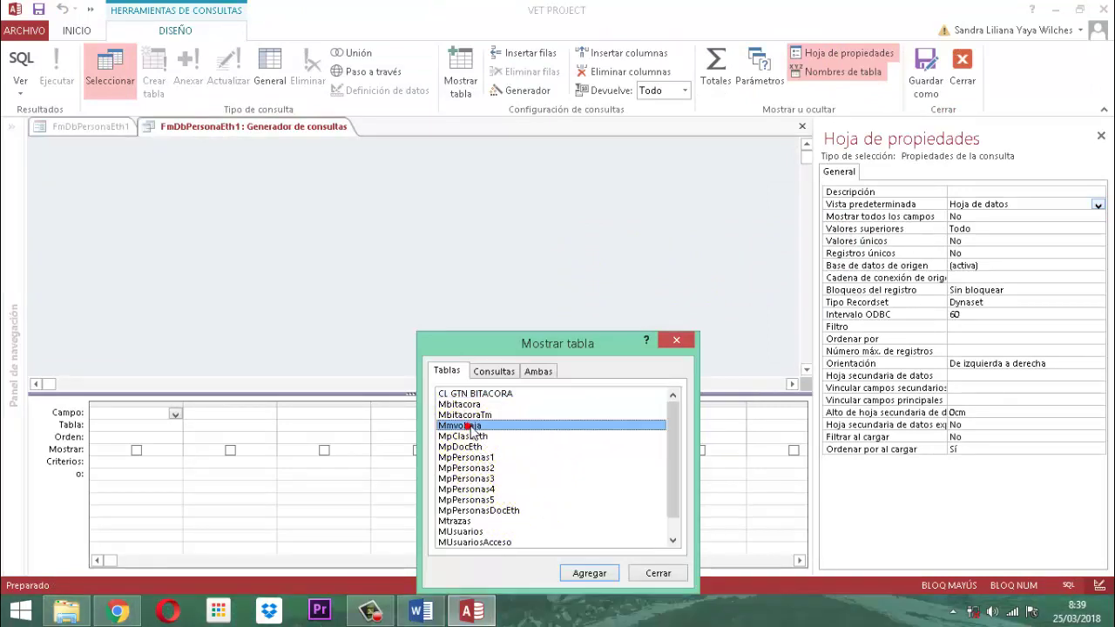
click(588, 574)
click(657, 574)
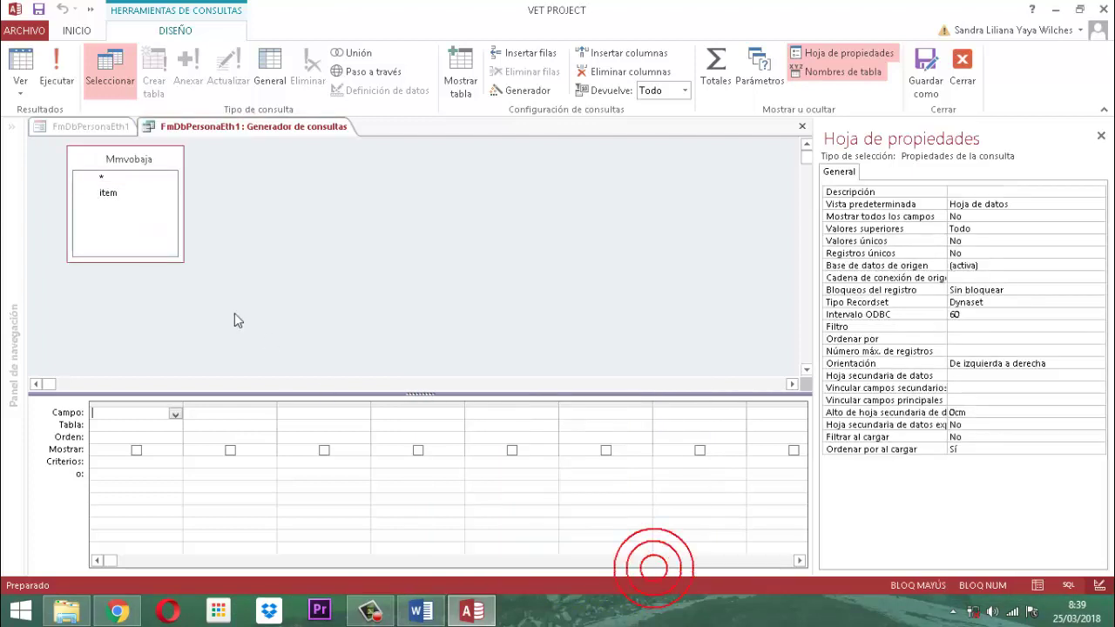
click(115, 195)
double_click(117, 201)
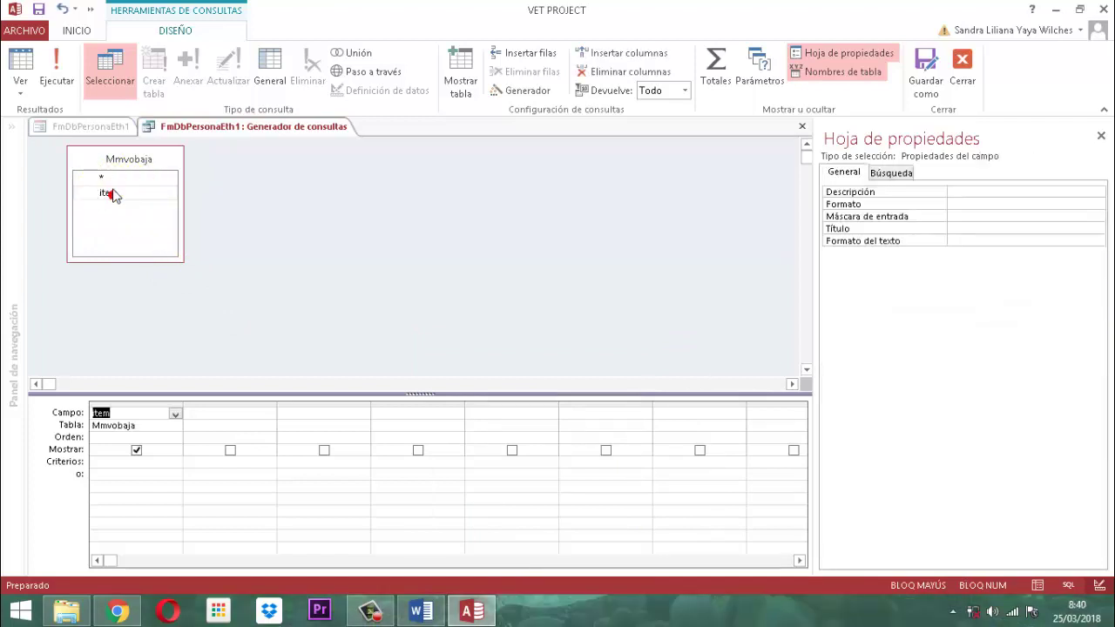
Preview the item values, then save the query as the combo's row source.
click(58, 68)
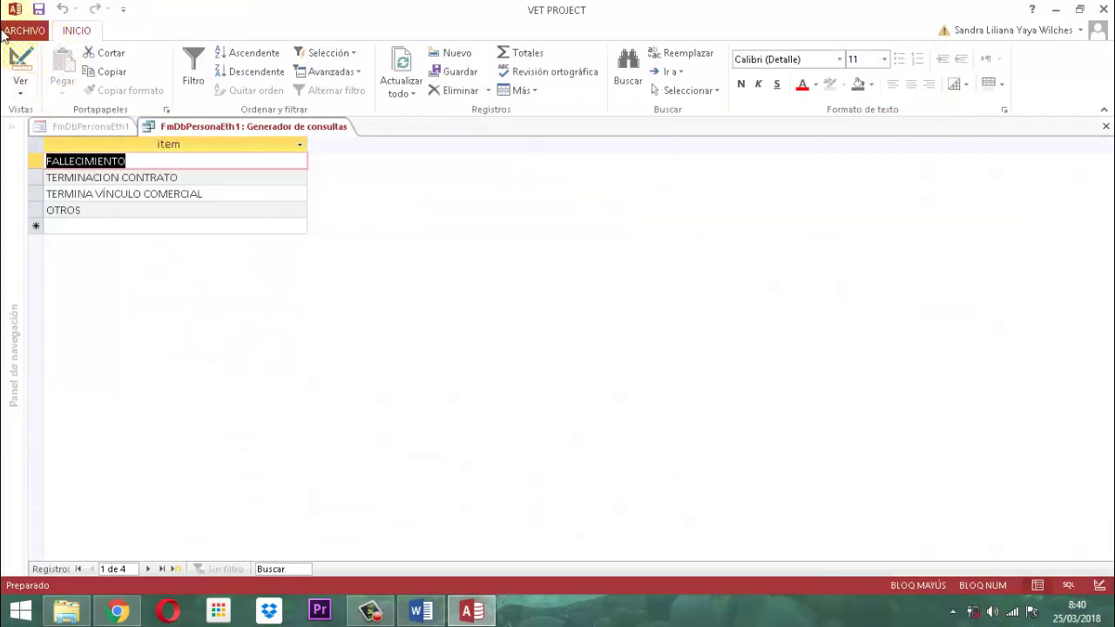
click(20, 69)
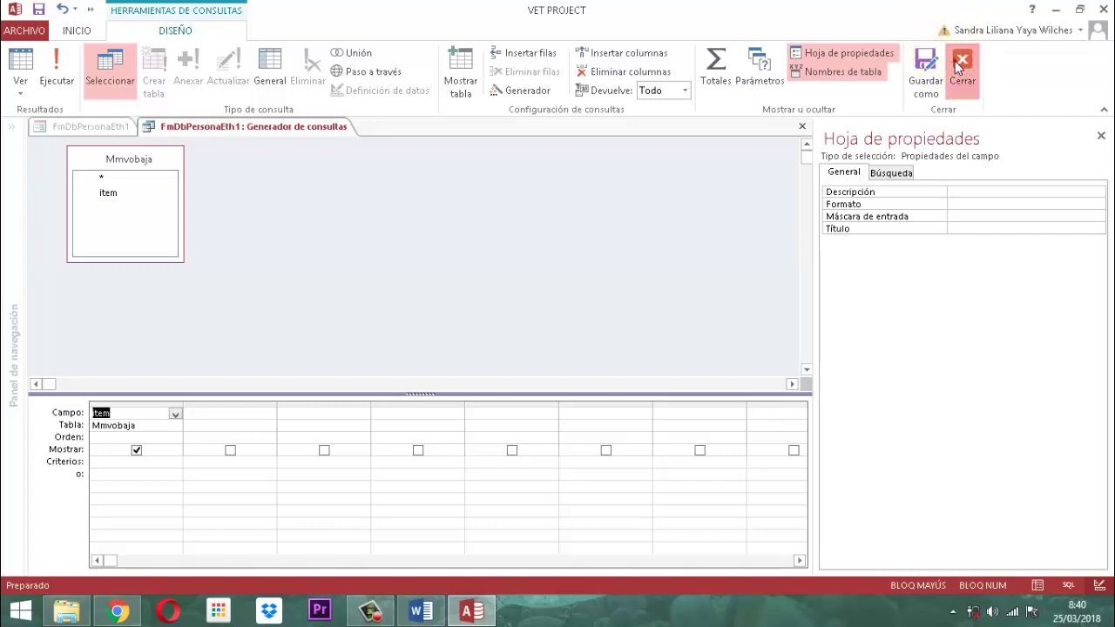
click(962, 61)
click(480, 369)
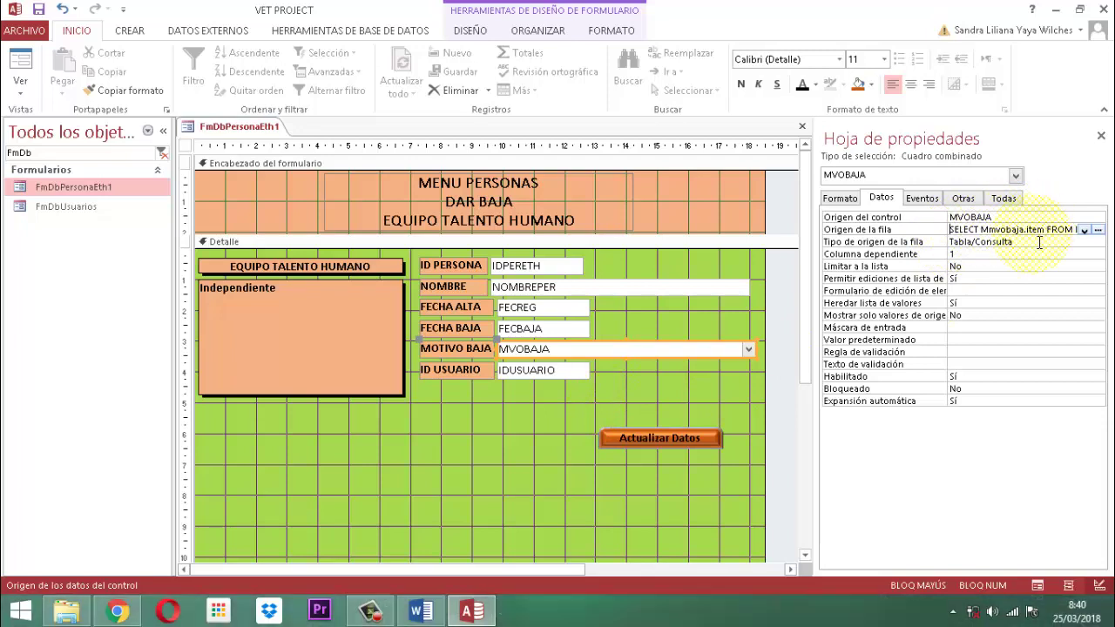
click(1101, 135)
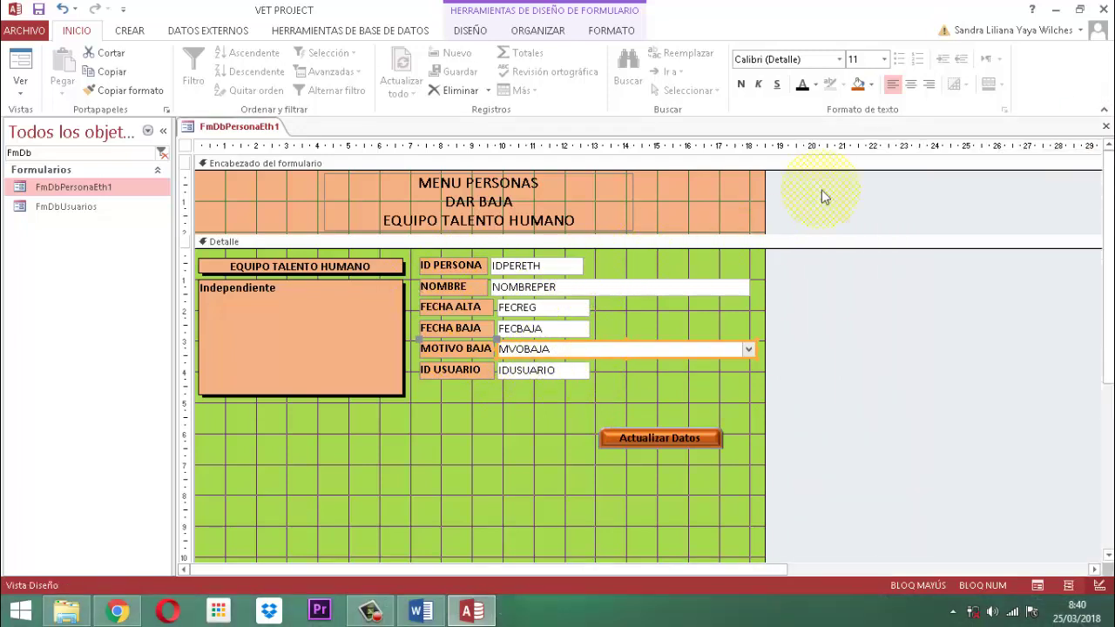
Move MVOBAJA, FECBAJA and IDUSUARIO ahead of btnAc in the tab order.
click(883, 343)
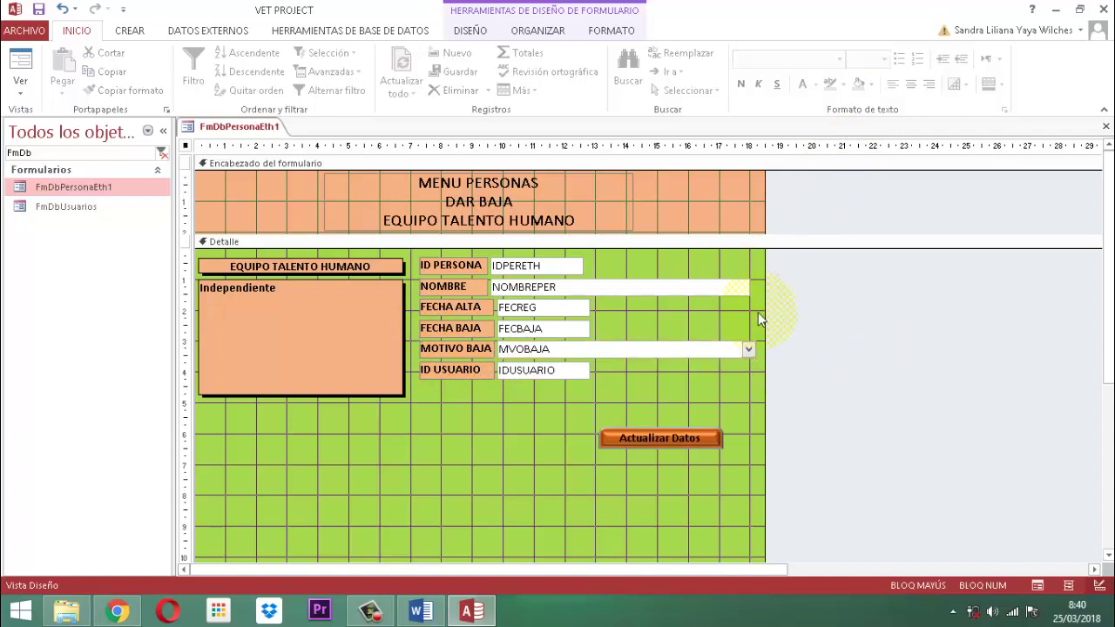
click(549, 241)
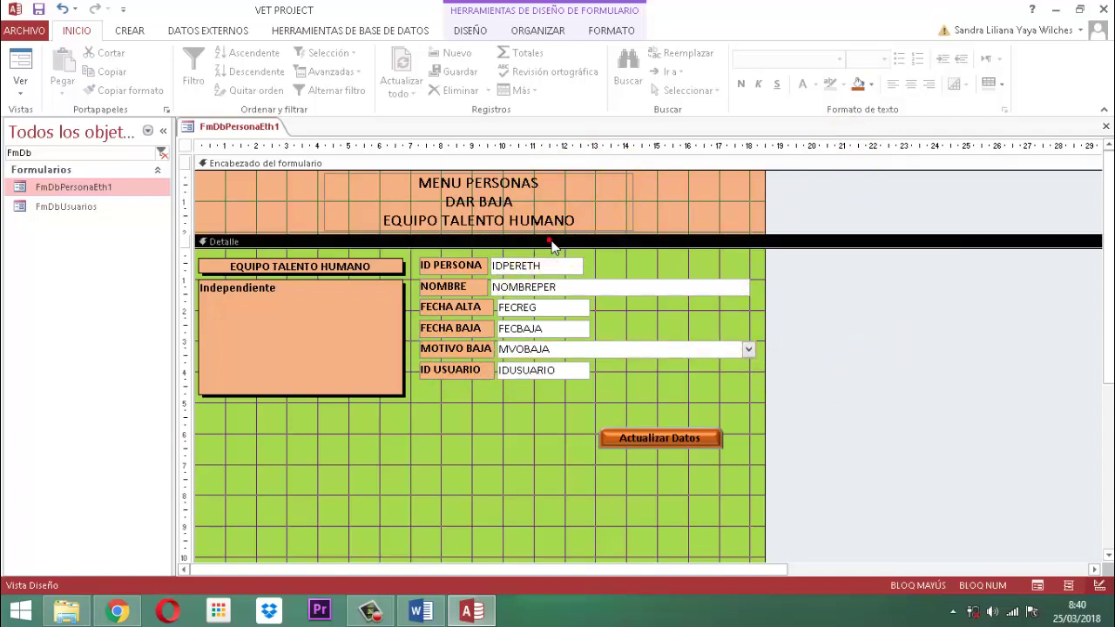
click(470, 30)
click(840, 70)
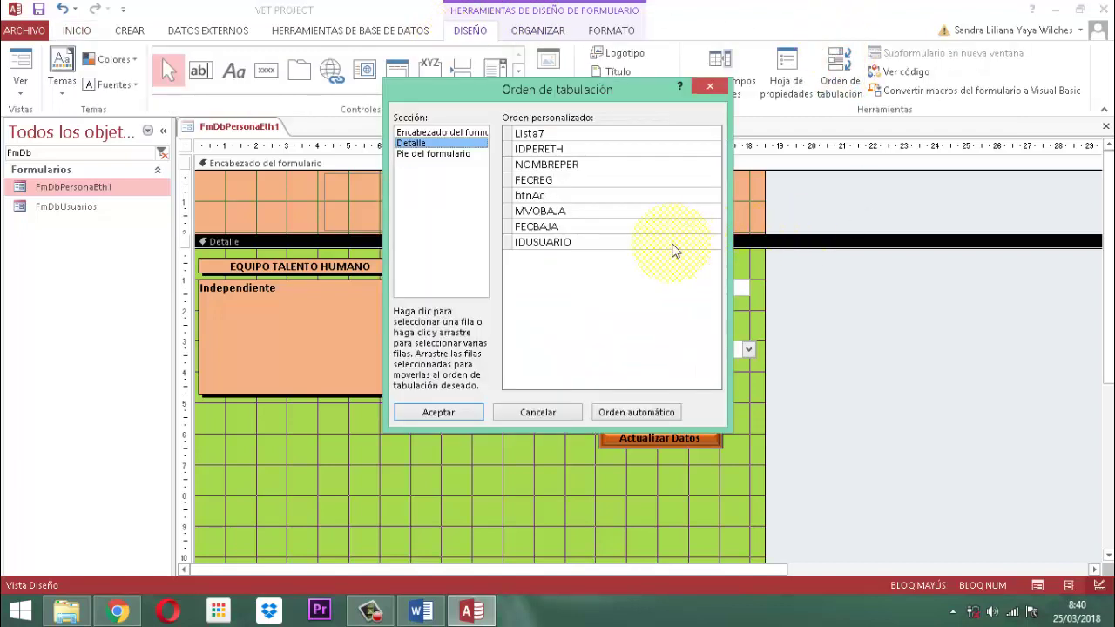
click(507, 212)
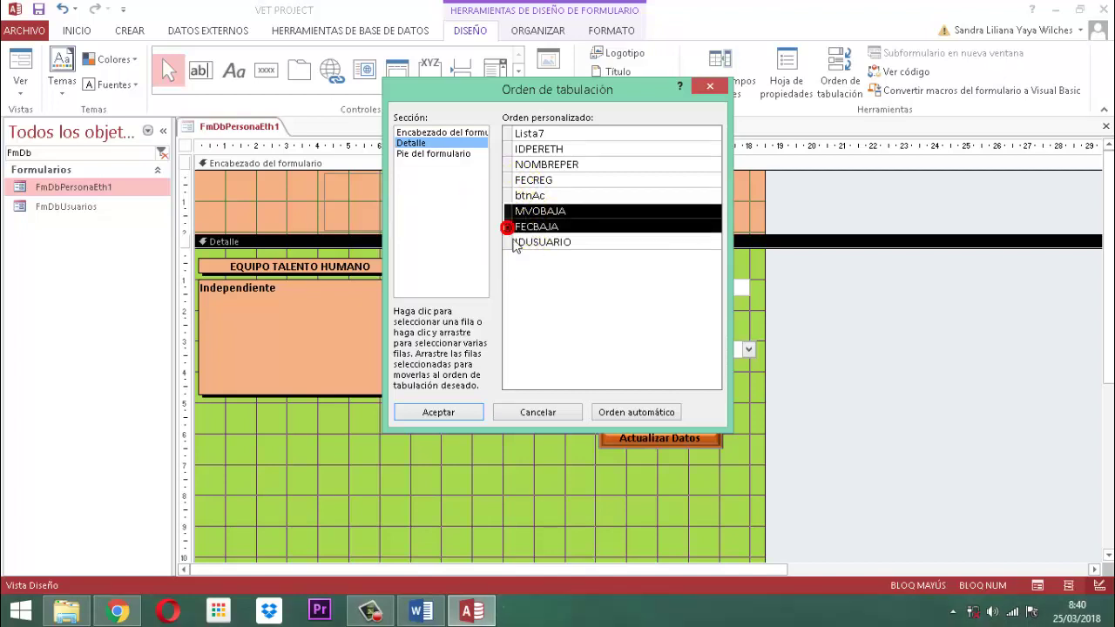
shift+click(511, 242)
mouse_move(514, 234)
mouse_down()
mouse_move(511, 202)
mouse_move(534, 263)
mouse_up()
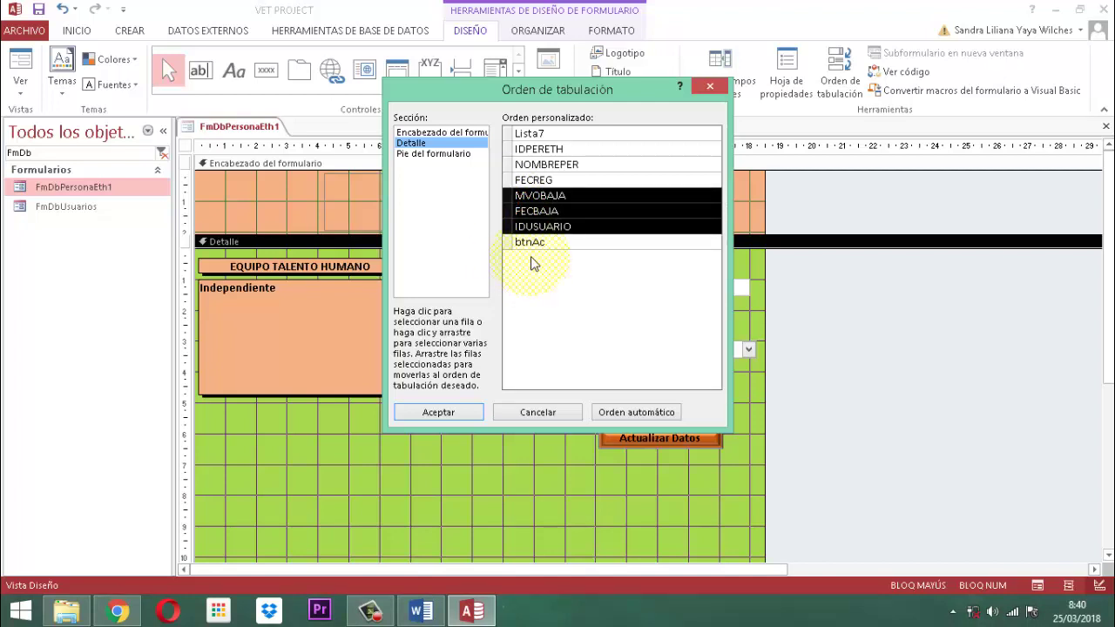
Place MVOBAJA after FECBAJA and apply the new tab order.
drag(513, 208, 514, 180)
click(514, 179)
click(514, 196)
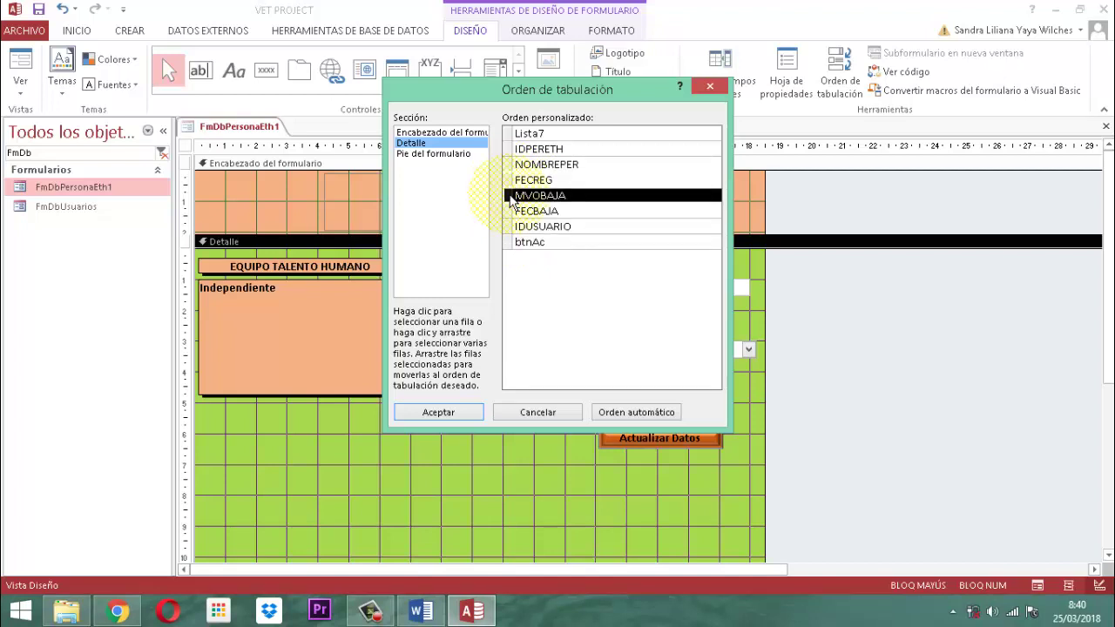
drag(512, 201, 521, 237)
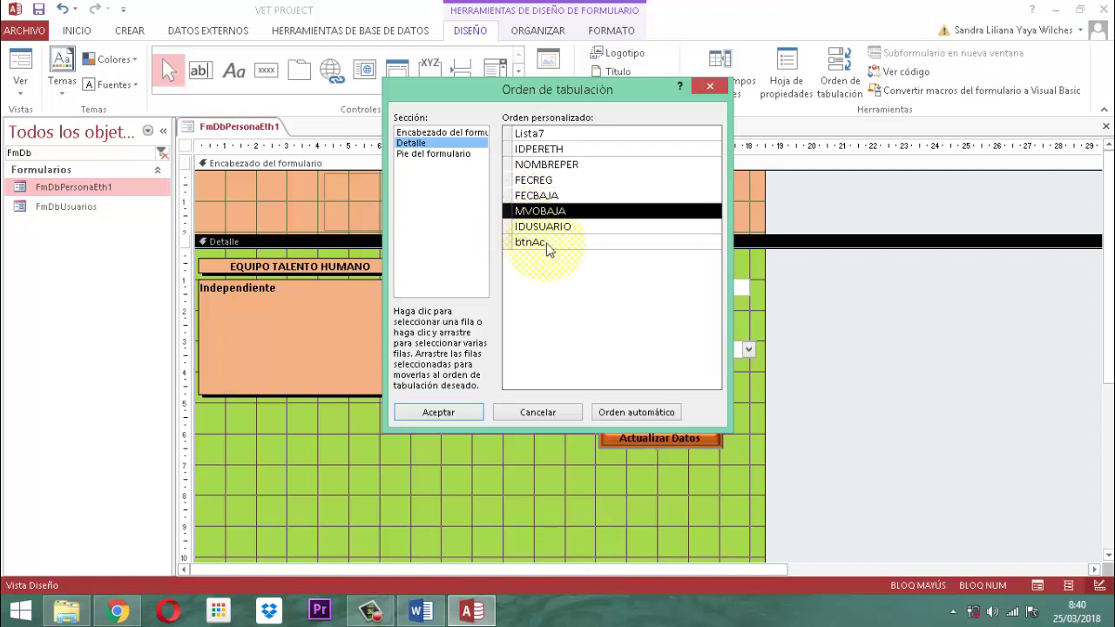
click(459, 415)
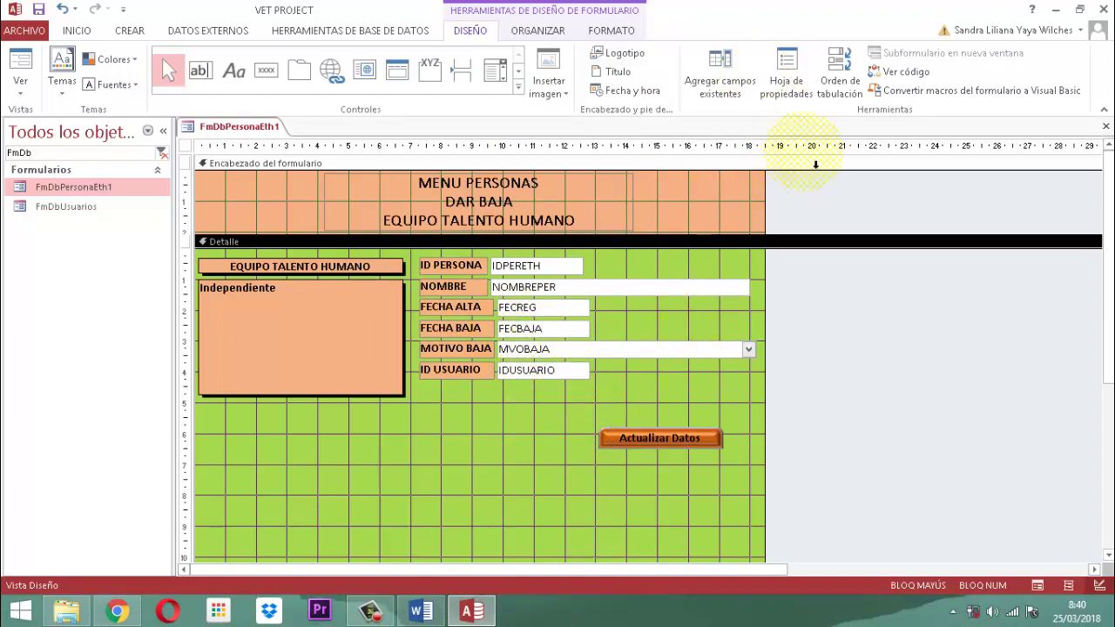
Recheck the tab order sequence and confirm it.
click(838, 64)
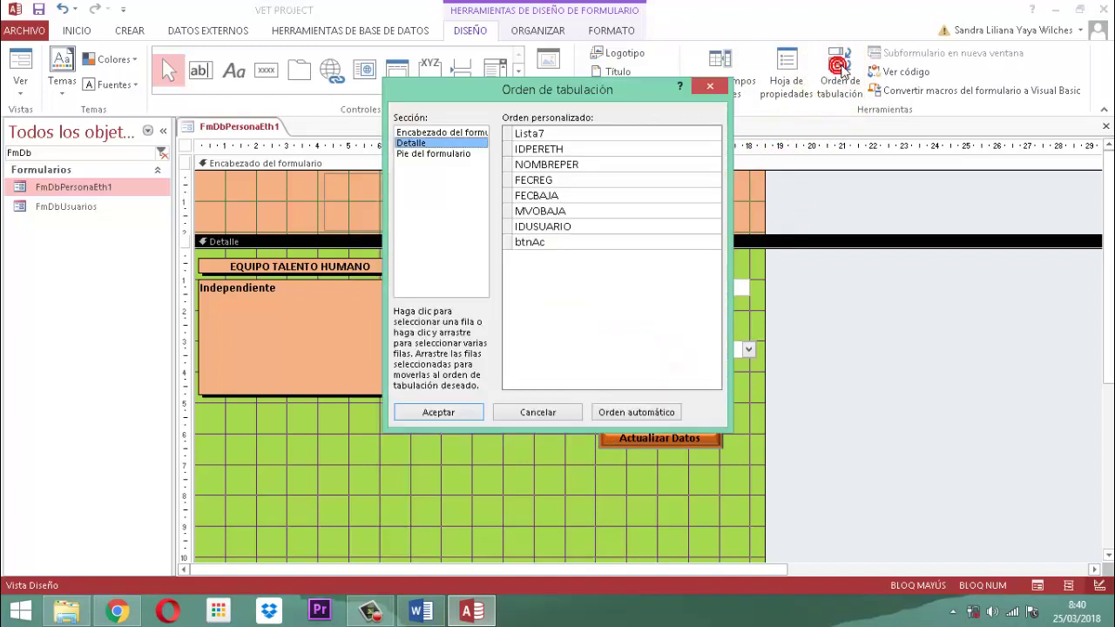
click(449, 413)
click(626, 438)
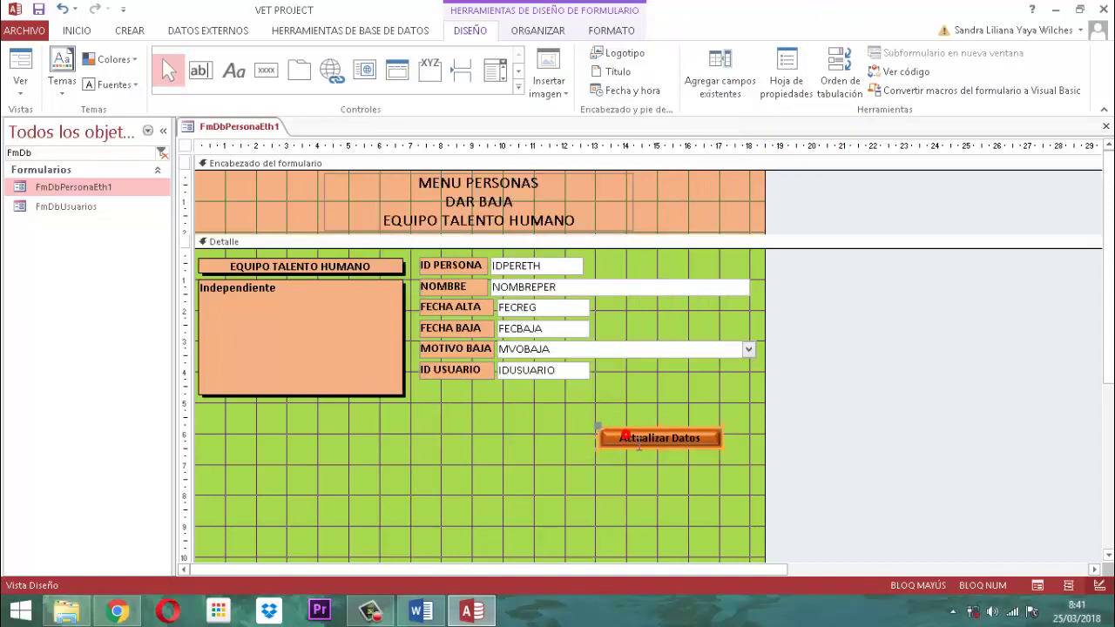
Show the Actualizar Datos button's Otras properties and begin retyping its Nombre btnAc.
click(781, 65)
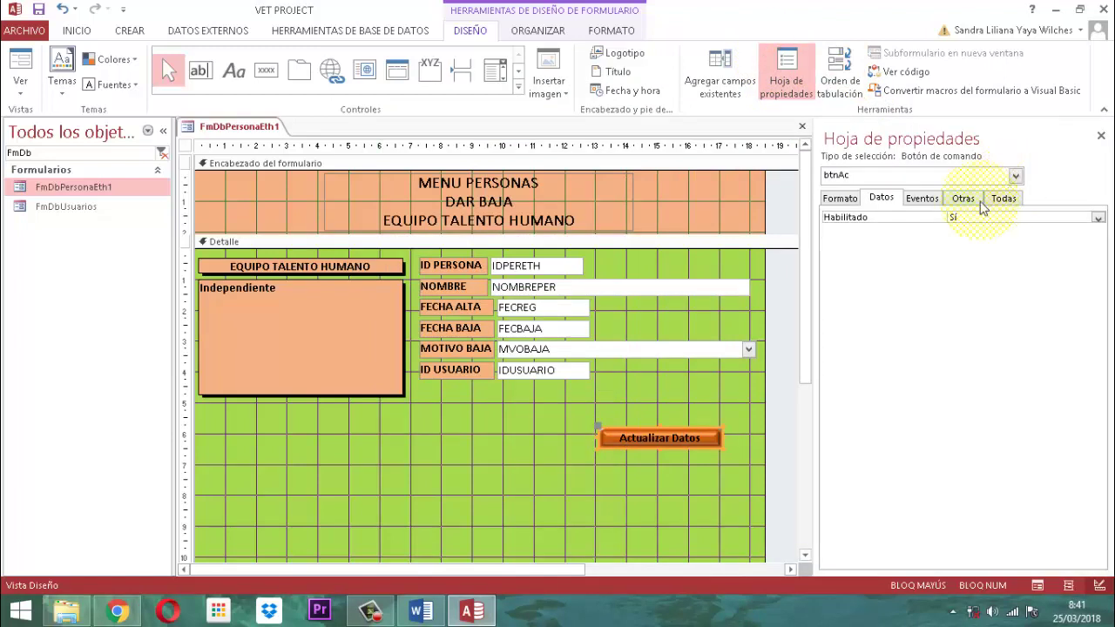
click(965, 199)
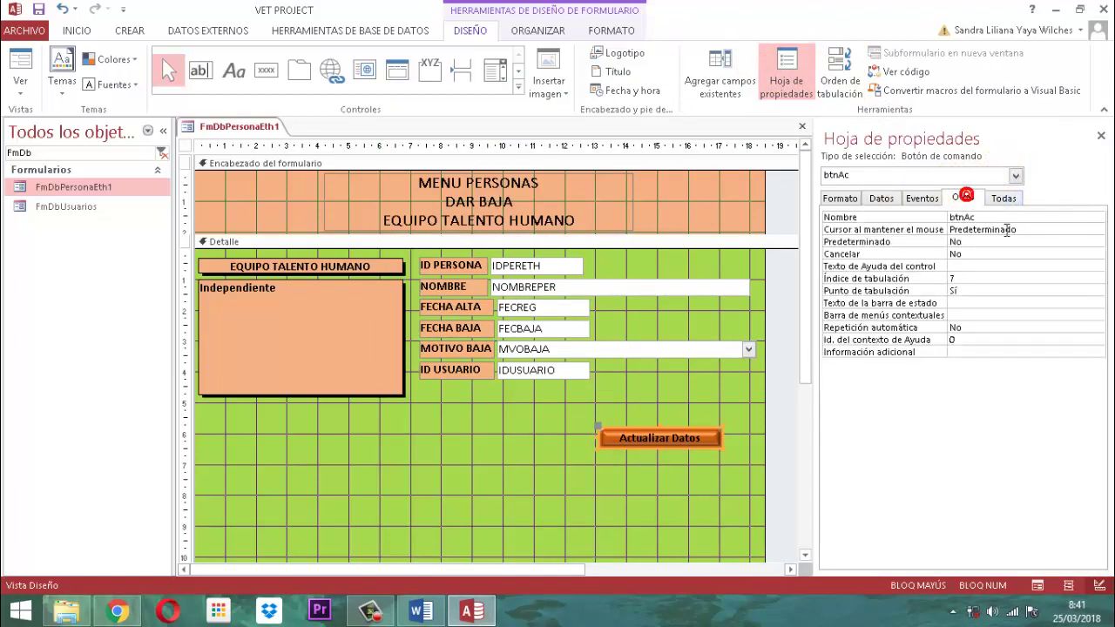
click(993, 216)
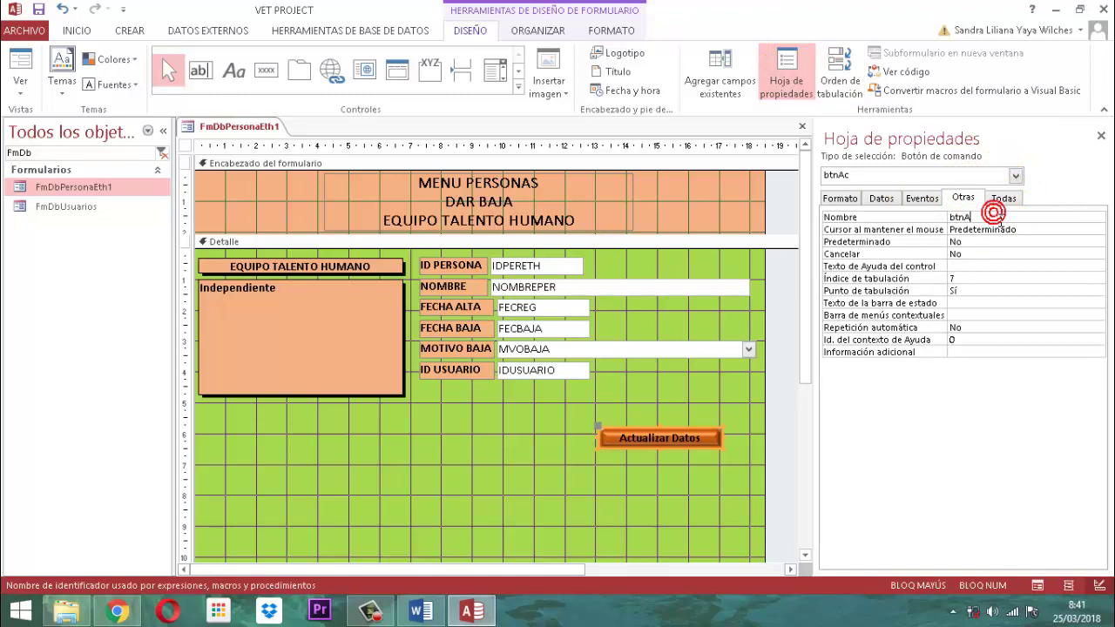
key(BackSpace)
key(BackSpace)
Finish retyping the button's new Nombre and close the property sheet.
text(d)
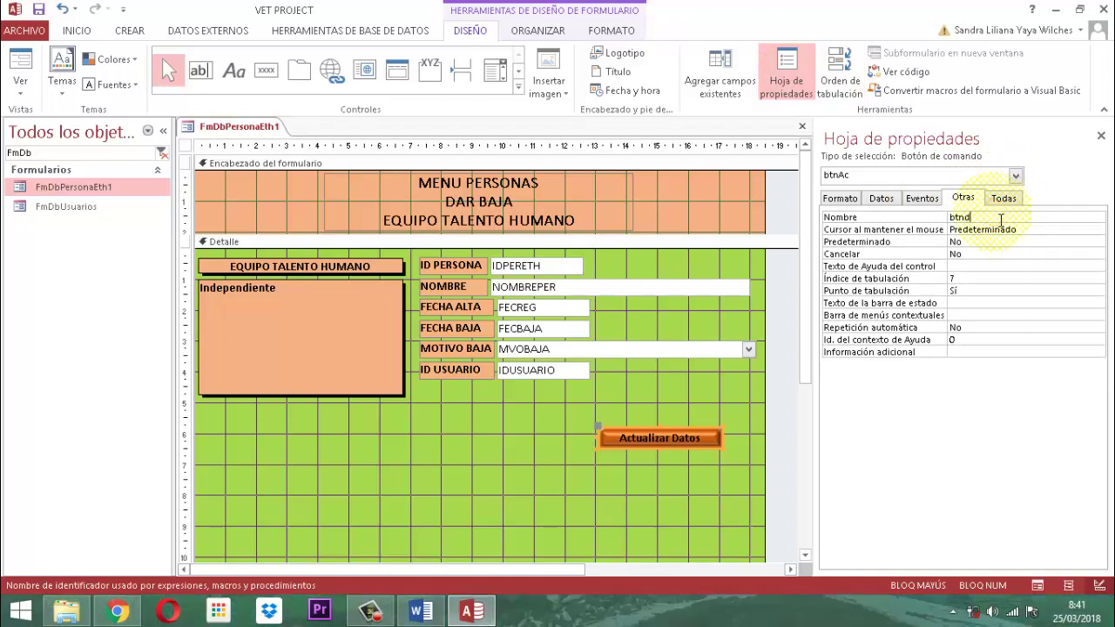
key(Caps_Lock)
text(b)
click(1101, 135)
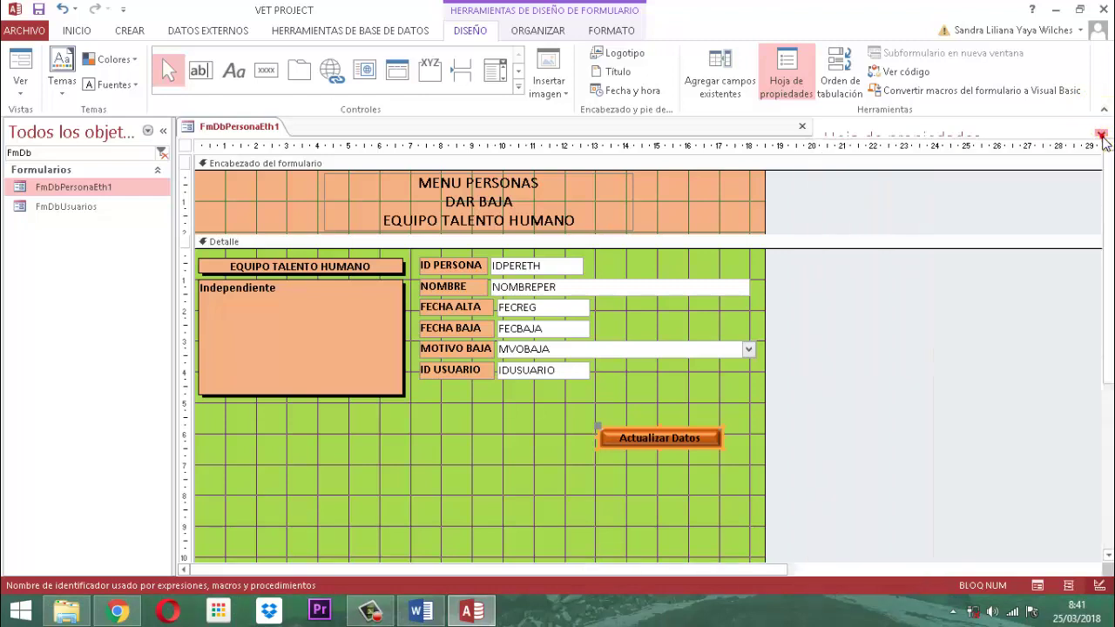
Change the button caption from 'Actualizar Datos' to 'Dar Baja'.
click(645, 446)
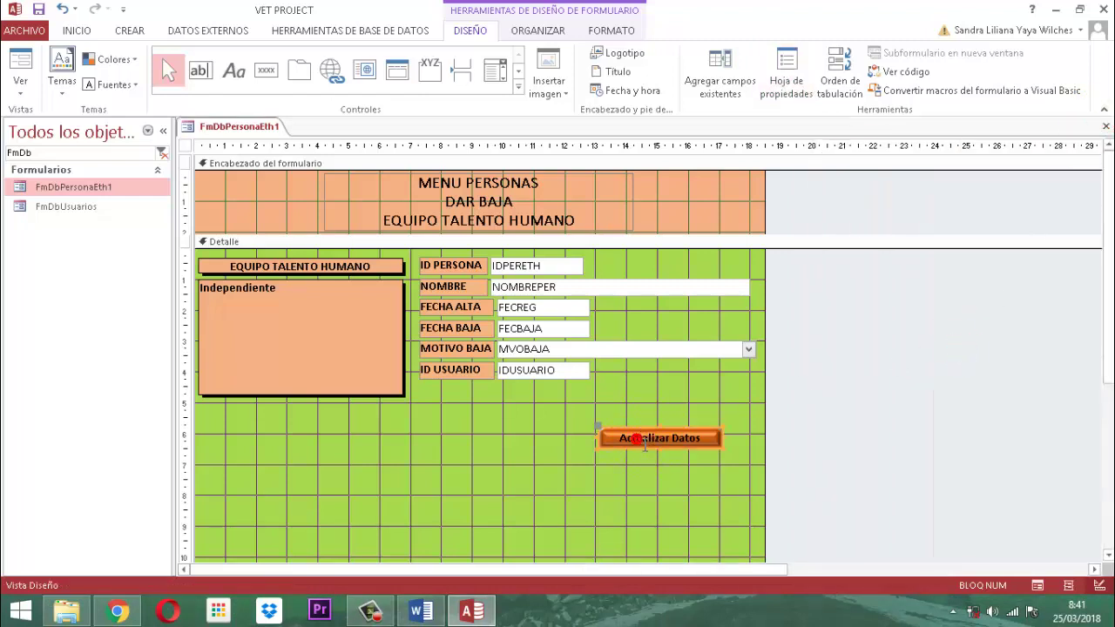
double_click(645, 440)
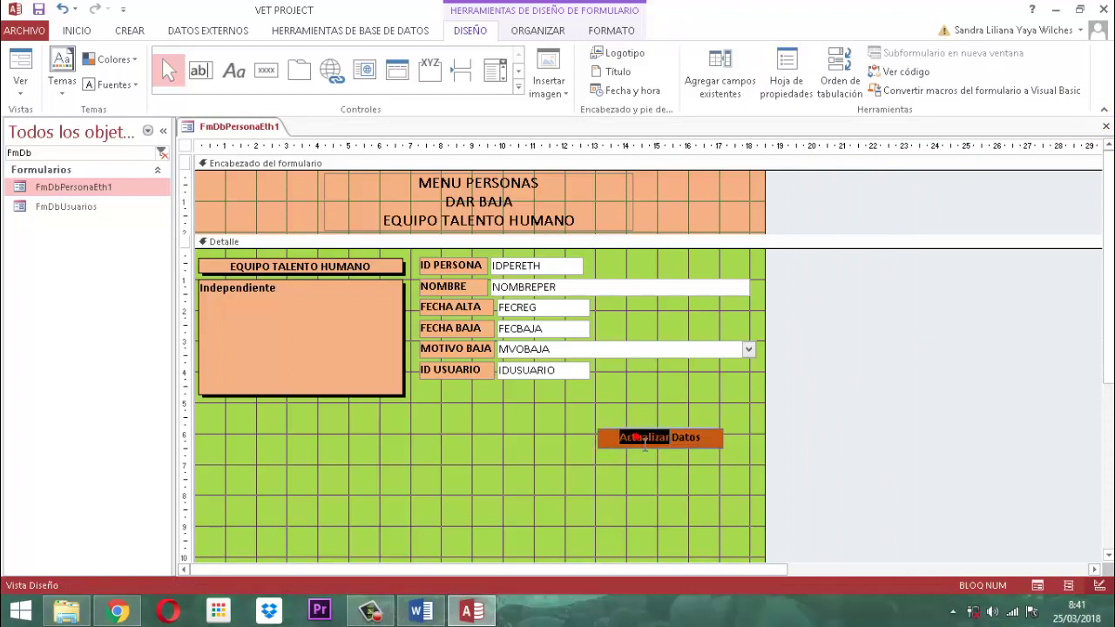
text(Dar Ba)
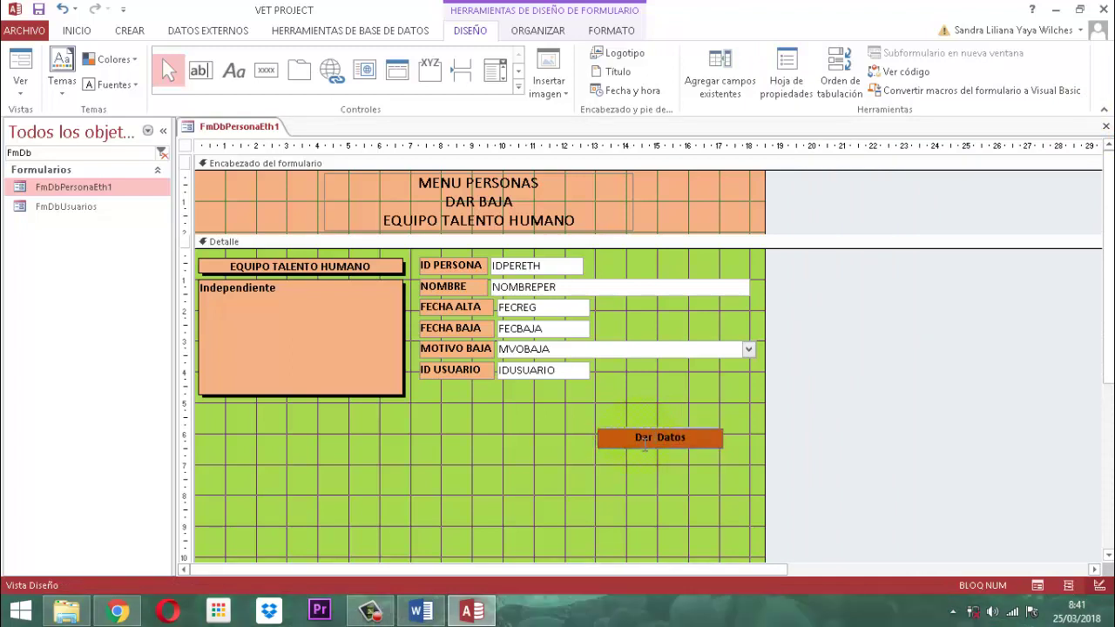
text(ja a)
click(792, 393)
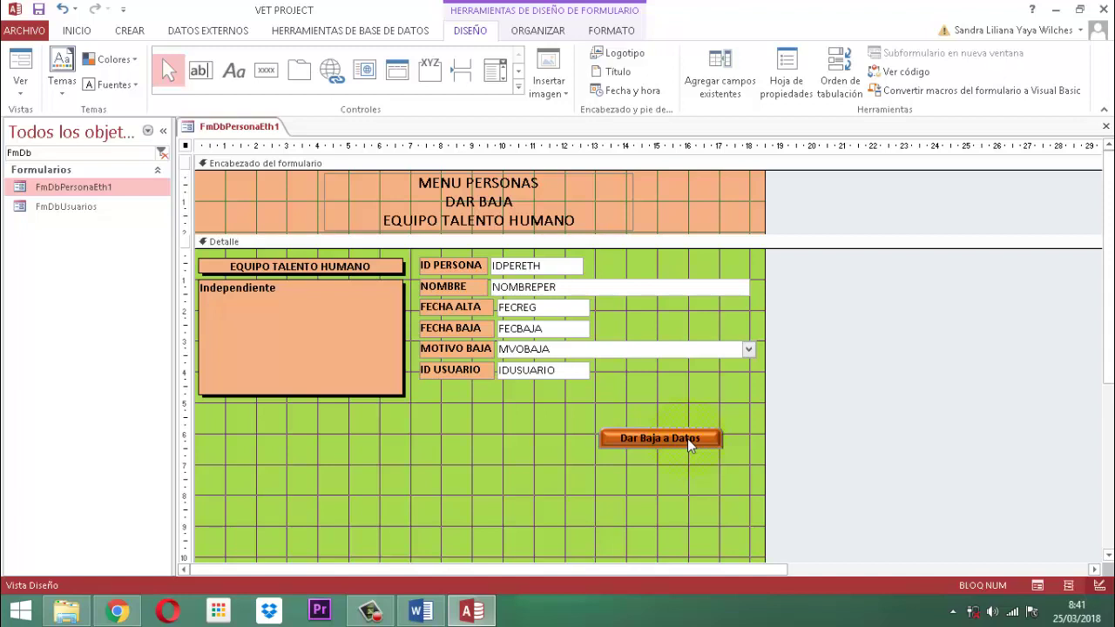
double_click(685, 439)
double_click(686, 438)
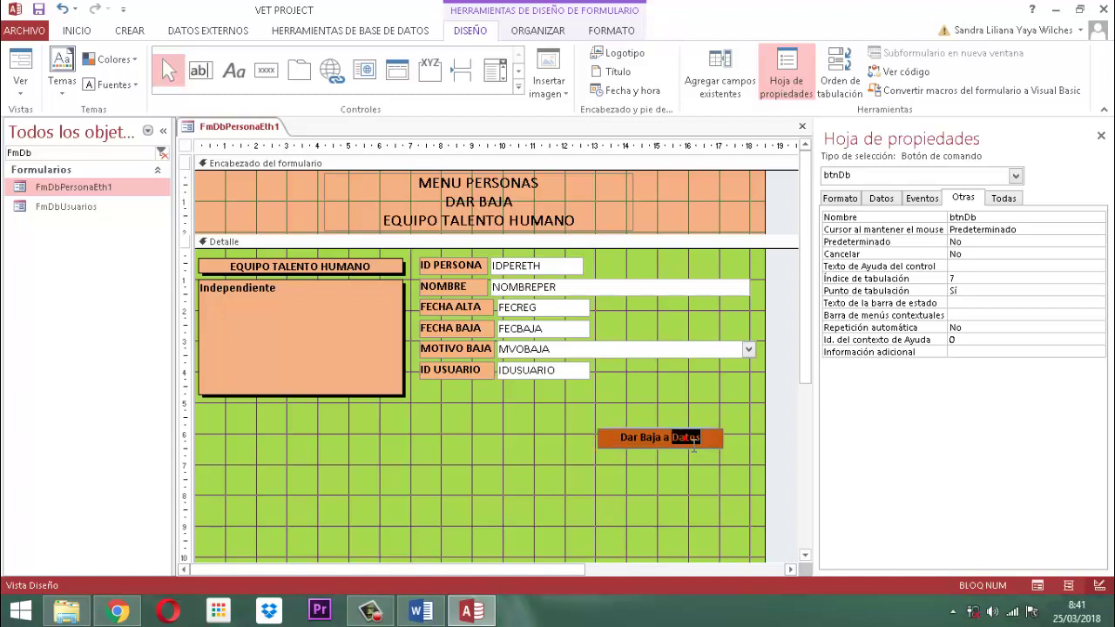
key(BackSpace)
key(BackSpace)
key(BackSpace)
key(BackSpace)
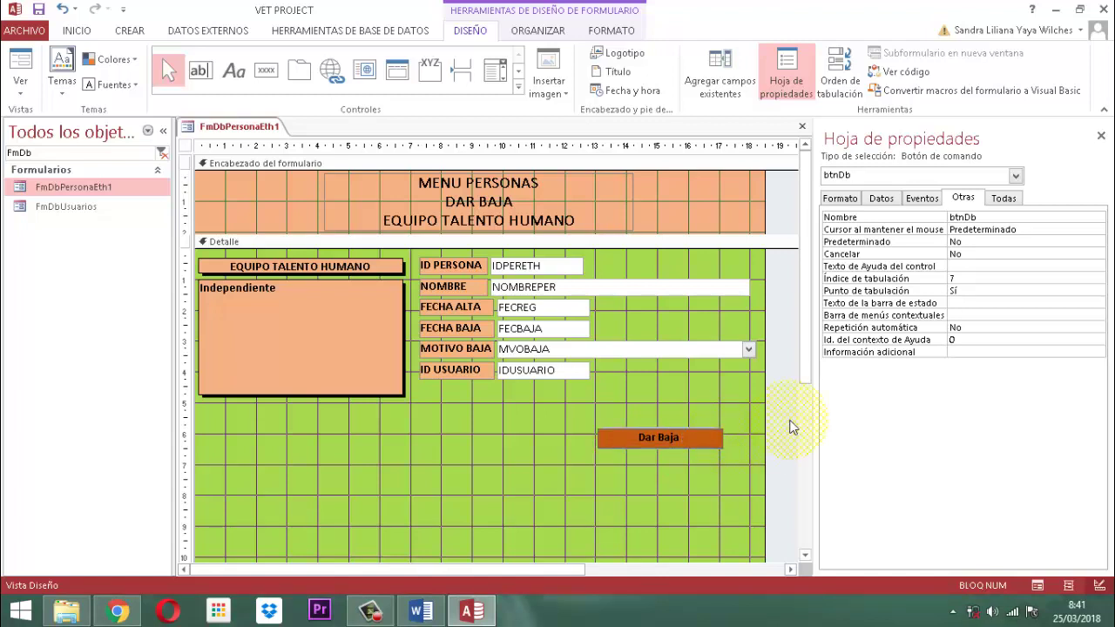
click(732, 408)
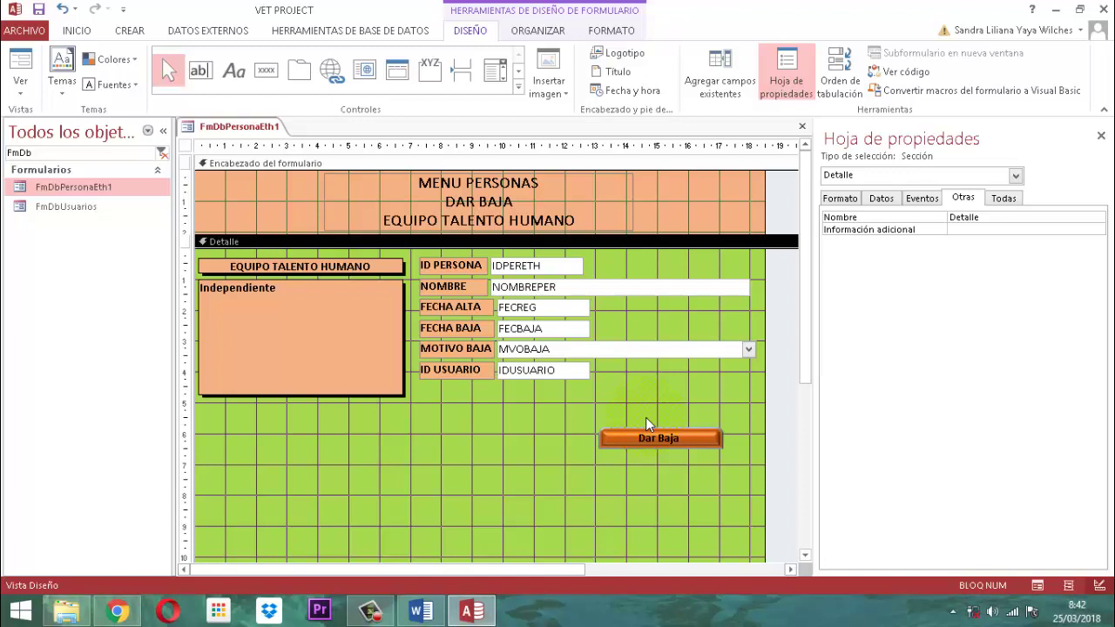
Nudge the Dar Baja button up and to the left under the ID USUARIO row.
click(1101, 136)
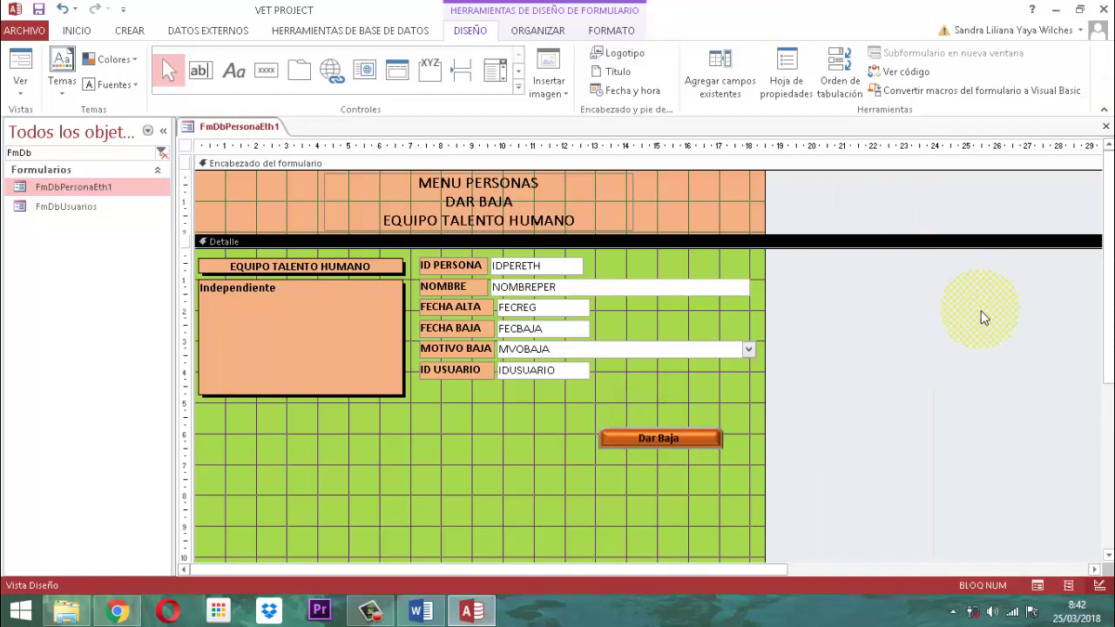
scroll(887, 380, down, 2)
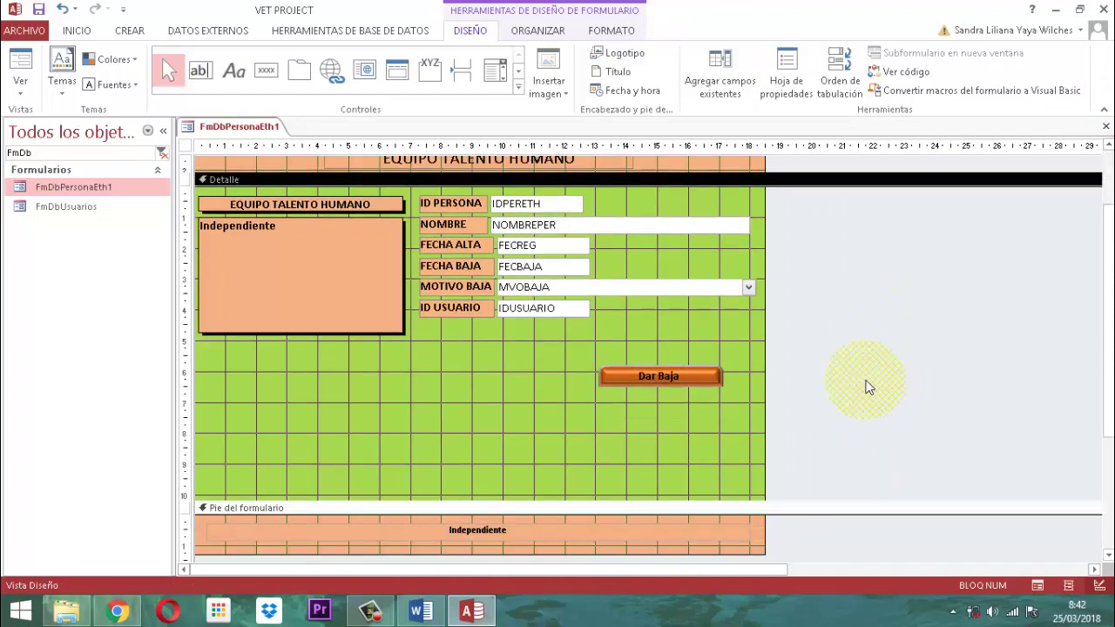
click(647, 373)
key(Up)
key(Up)
key(Up)
key(Up)
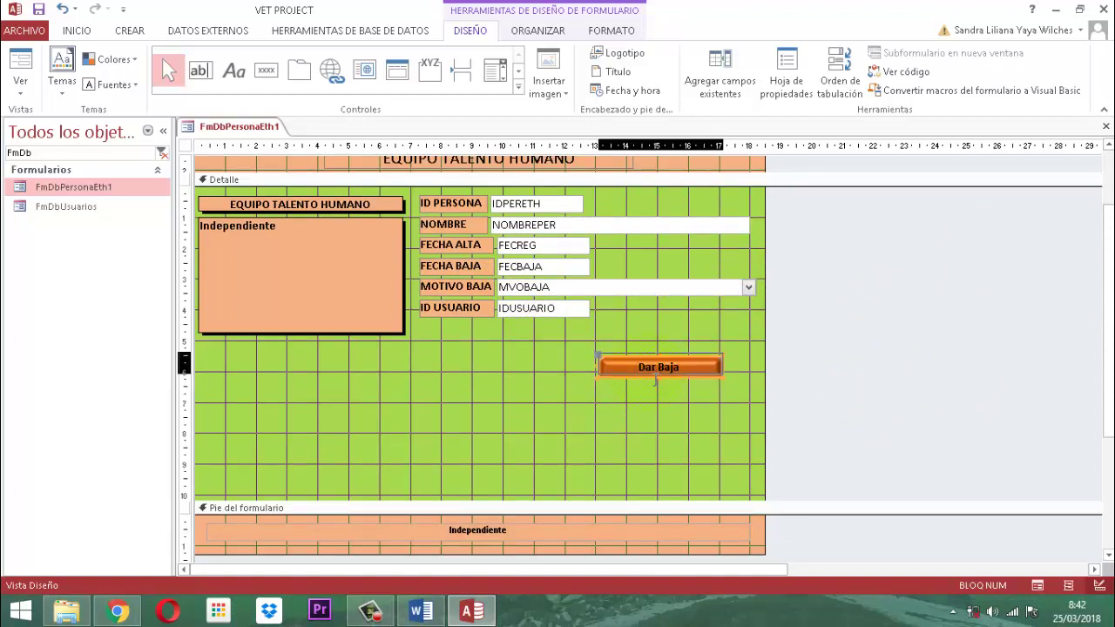
key(Left)
key(Left)
key(Left)
key(Left)
key(Left)
key(Left)
key(Left)
key(Left)
key(Left)
key(Left)
key(Left)
key(Left)
key(Left)
key(Left)
key(Left)
key(Left)
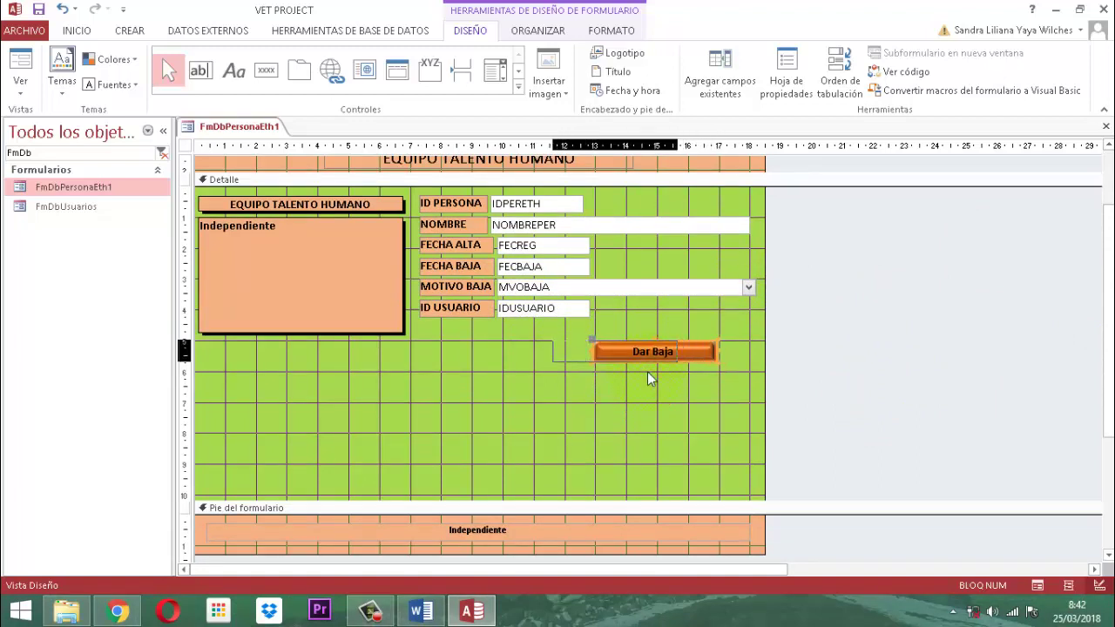
key(Left)
key(Left)
key(Left)
key(Left)
key(Left)
key(Left)
key(Left)
key(Left)
key(Left)
key(Left)
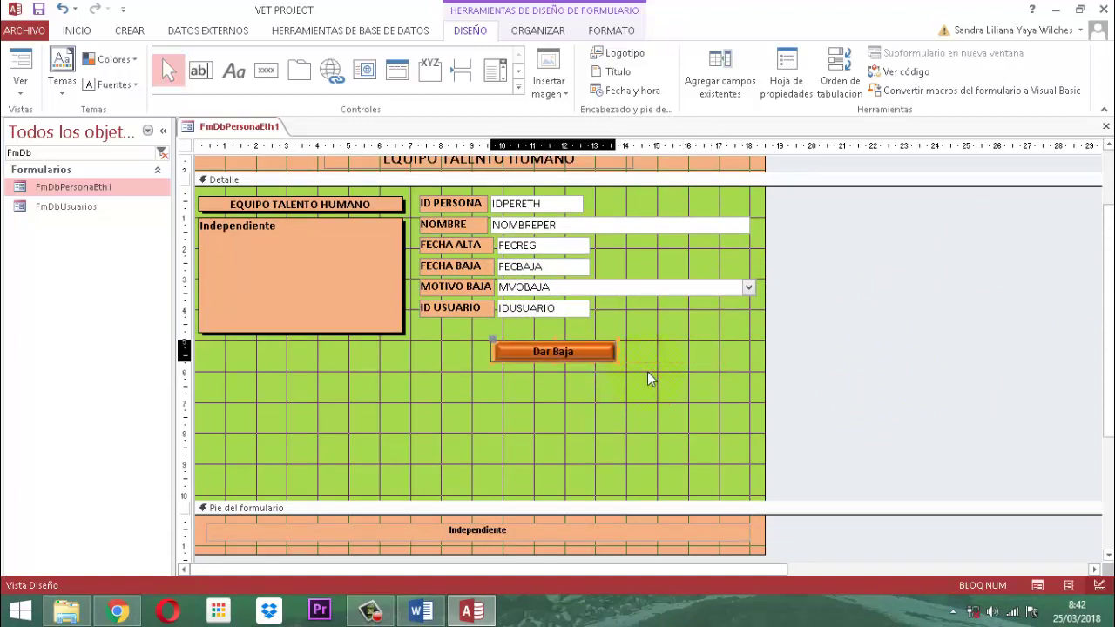
key(Left)
key(Left)
key(Left)
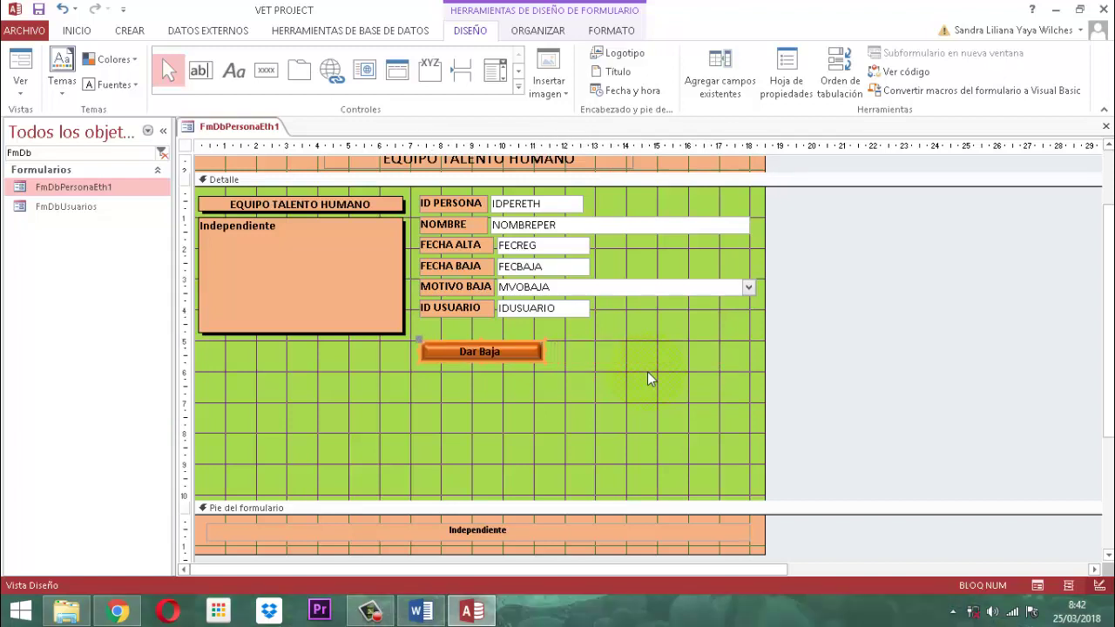
Drag the Detalle section's bottom edge up to just below the Dar Baja button.
click(898, 288)
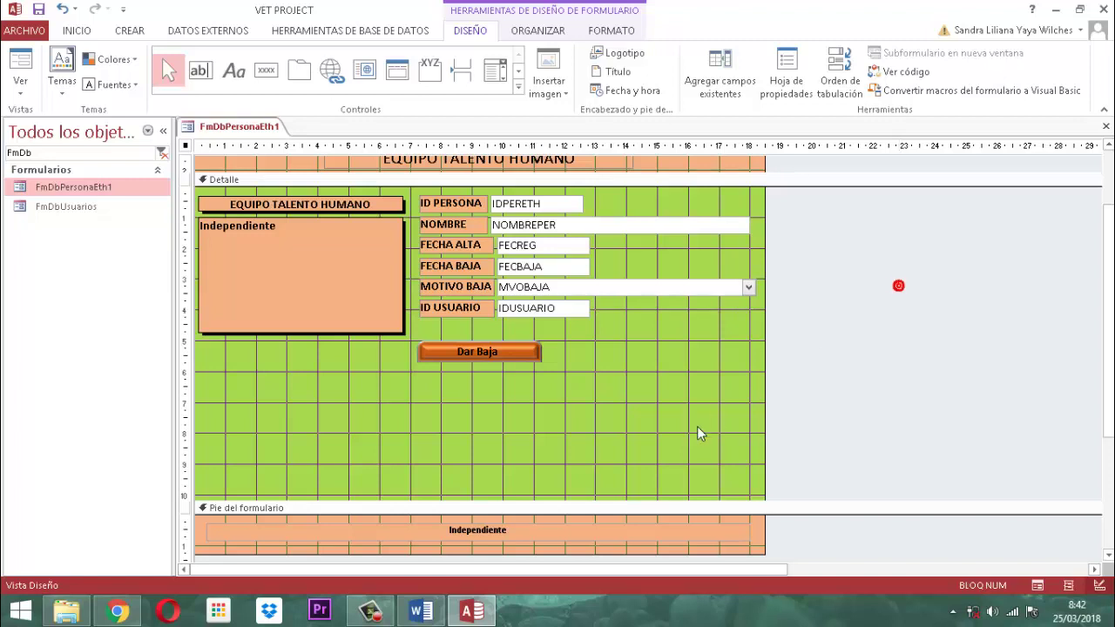
click(515, 496)
drag(521, 505, 533, 377)
click(876, 290)
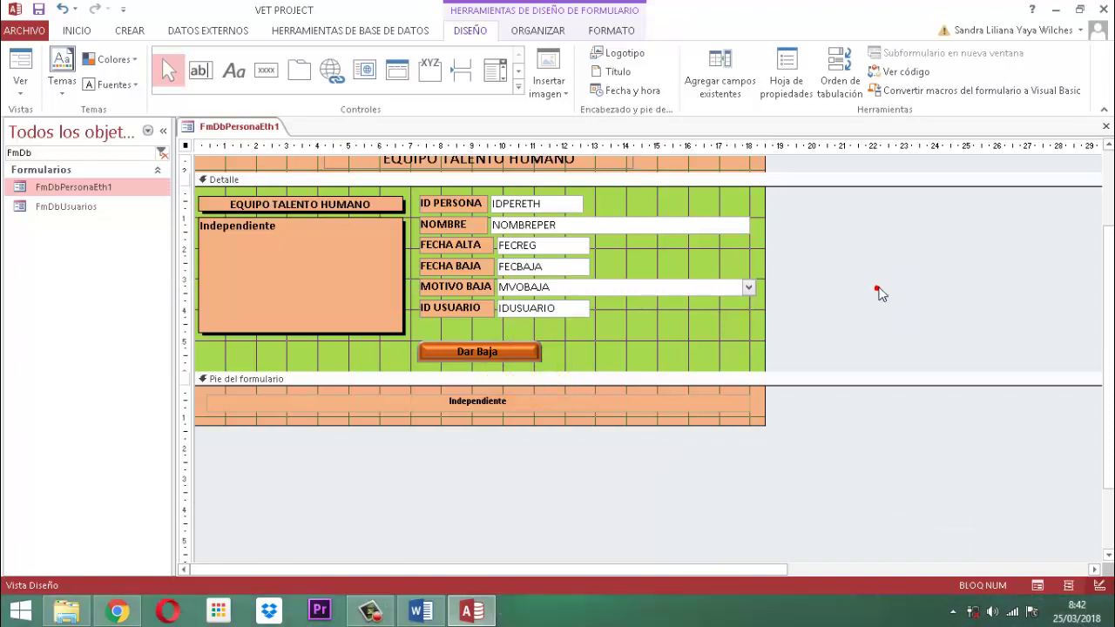
scroll(876, 289, up, 2)
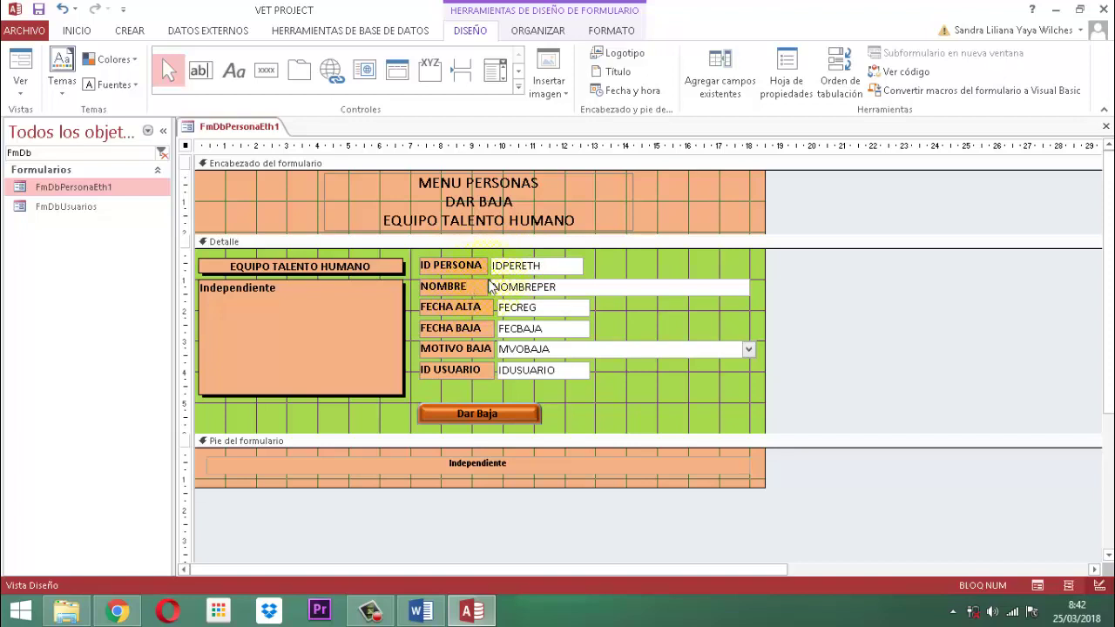
Right-align IDPERETH with NOMBREPER, then align FECREG under IDPERETH.
click(562, 268)
click(562, 266)
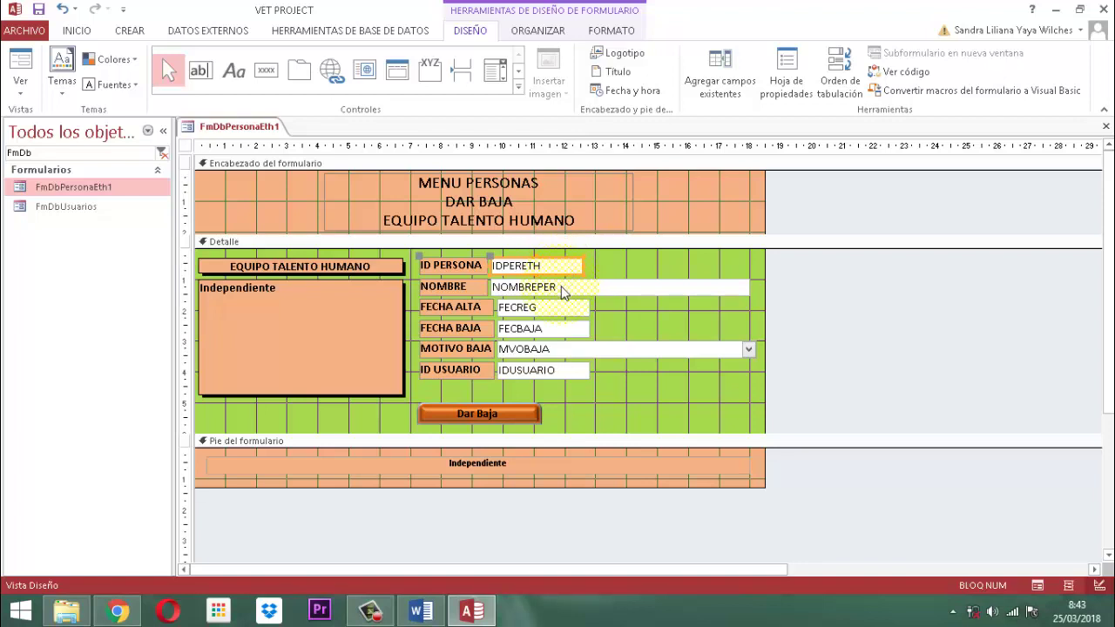
click(562, 290)
click(714, 60)
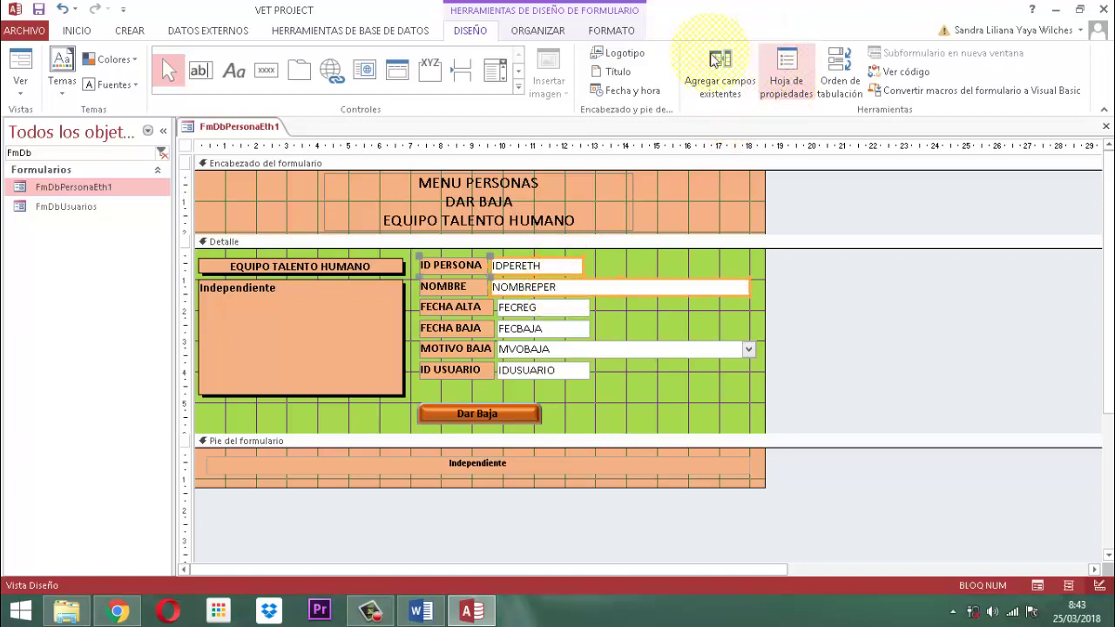
click(559, 30)
click(967, 85)
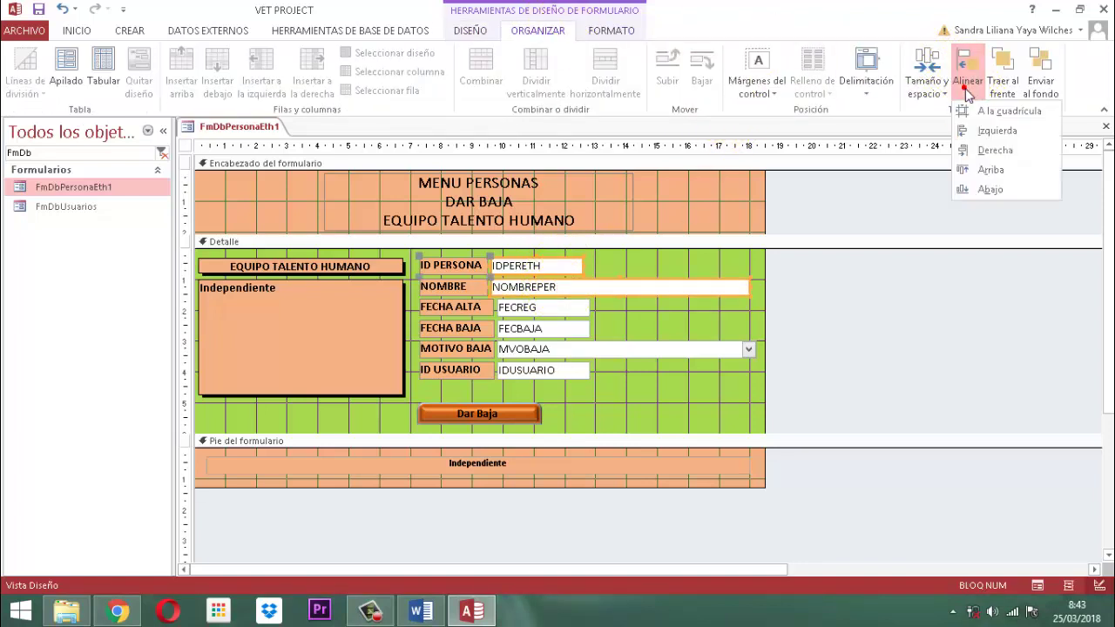
click(1002, 153)
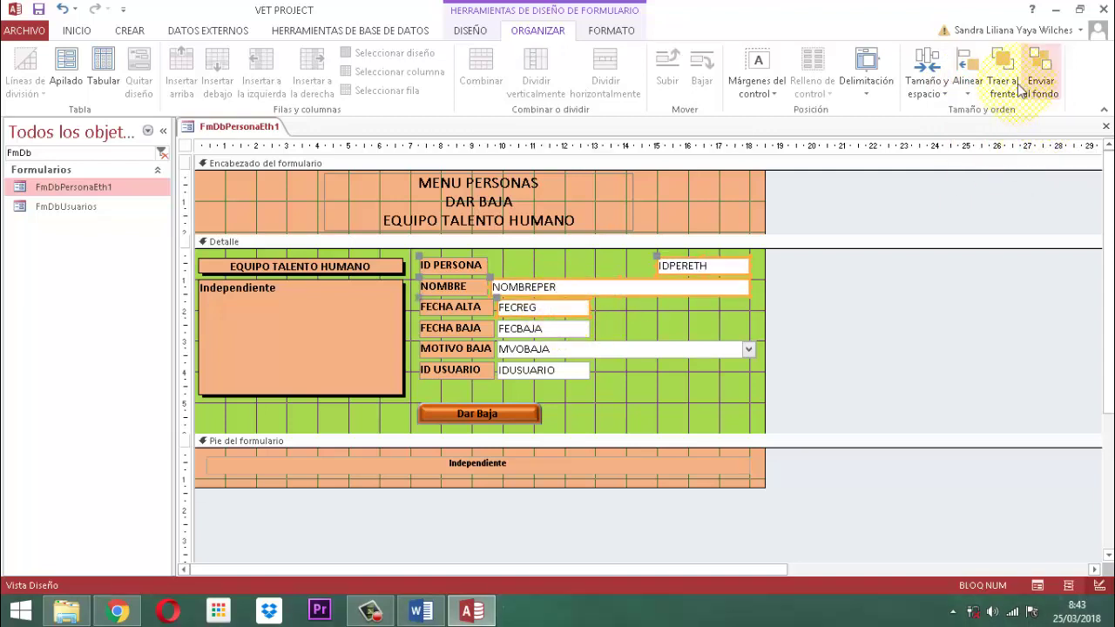
click(967, 83)
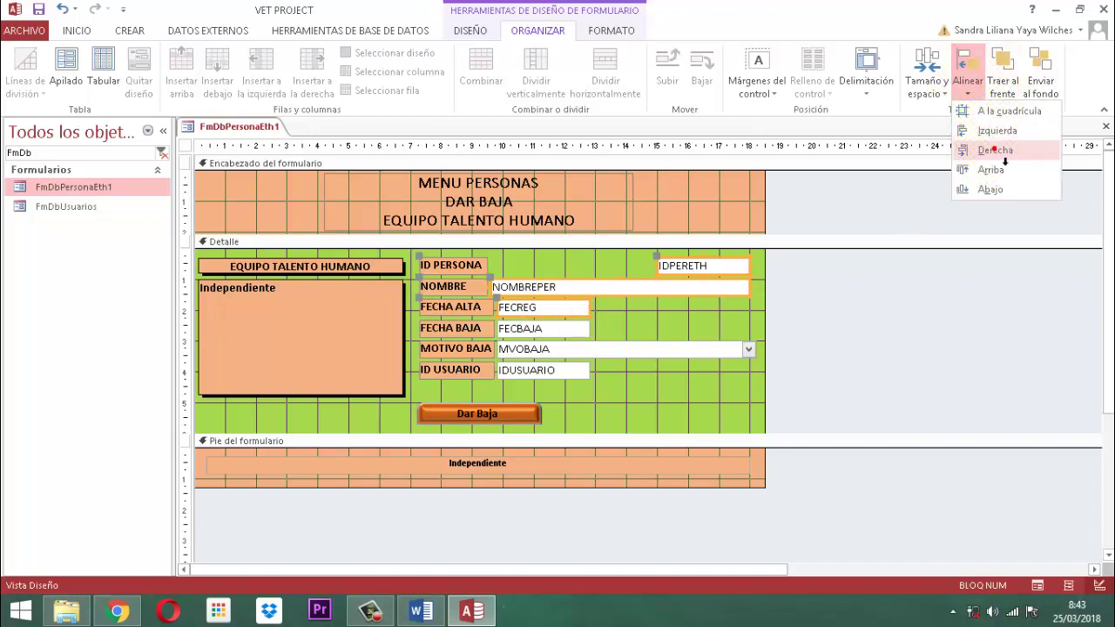
click(996, 150)
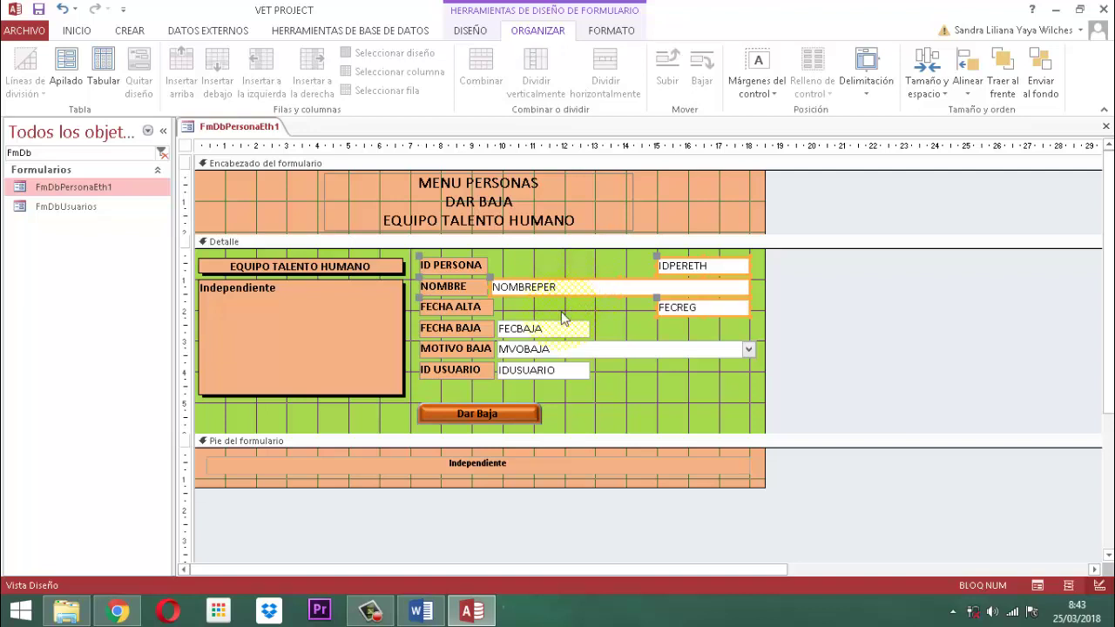
Add the MVOBAJA combo box and left-align the selected fields.
shift+click(598, 357)
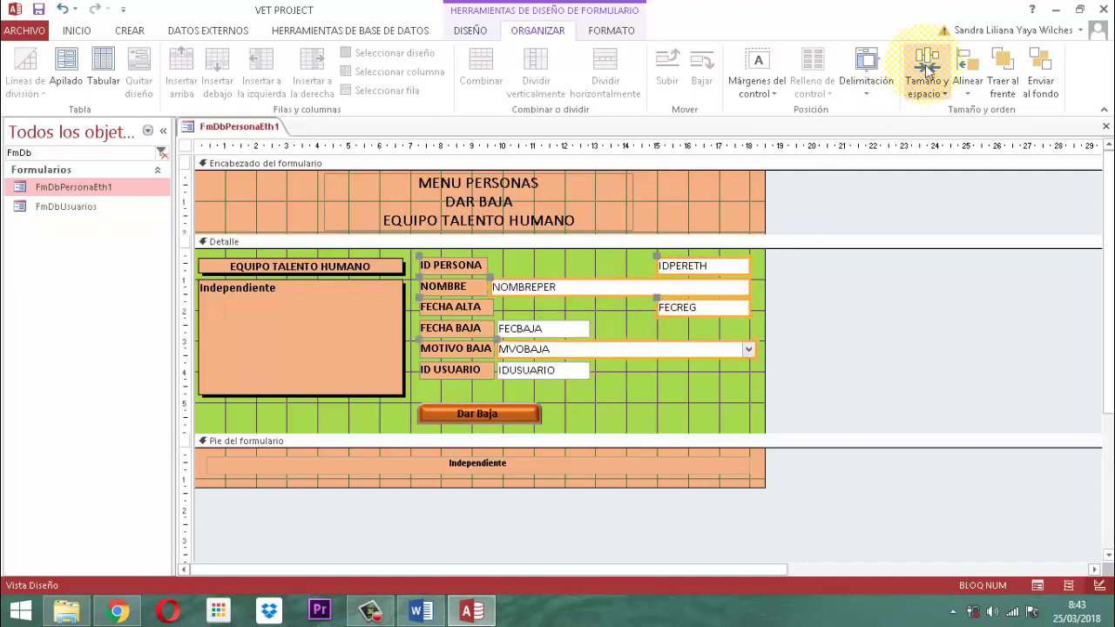
click(975, 93)
click(983, 128)
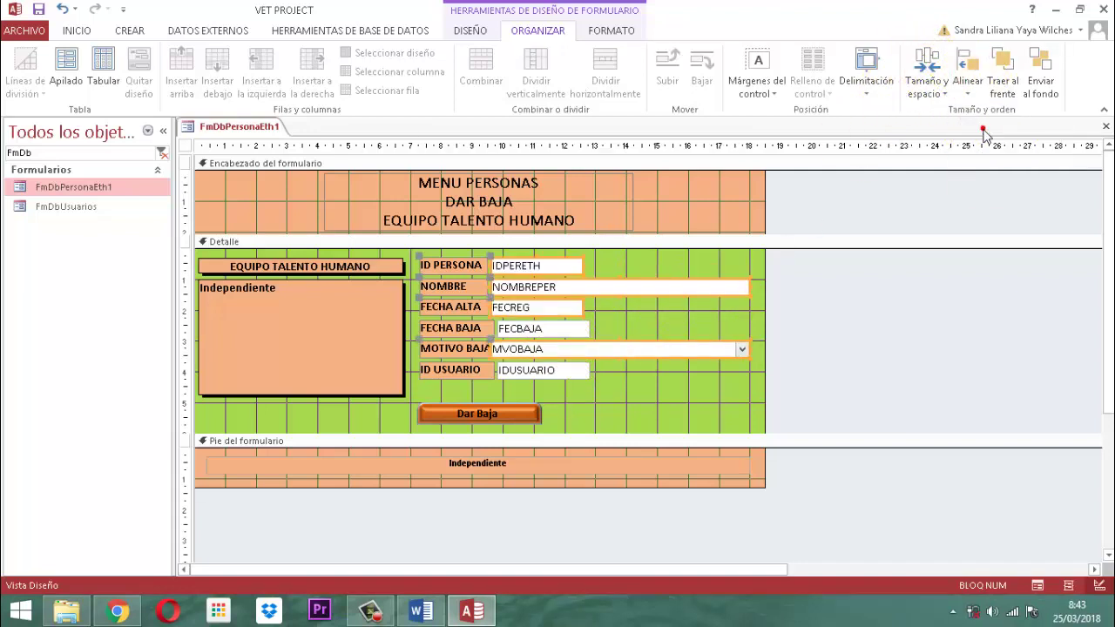
click(829, 276)
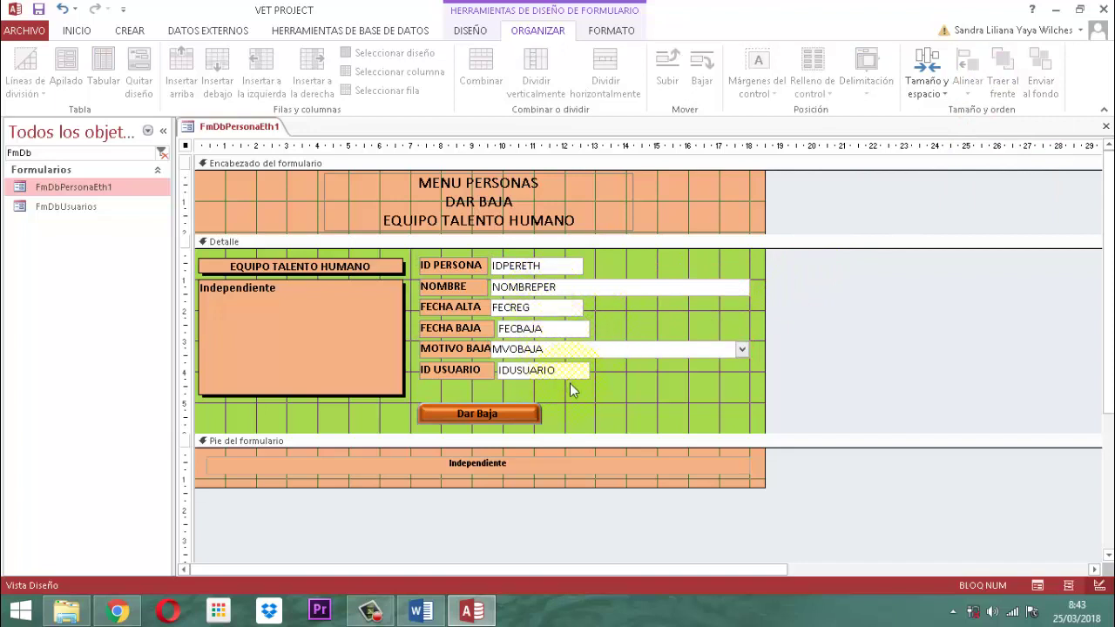
Right-align the FECBAJA, IDUSUARIO, FECREG and IDPERETH boxes together.
click(575, 328)
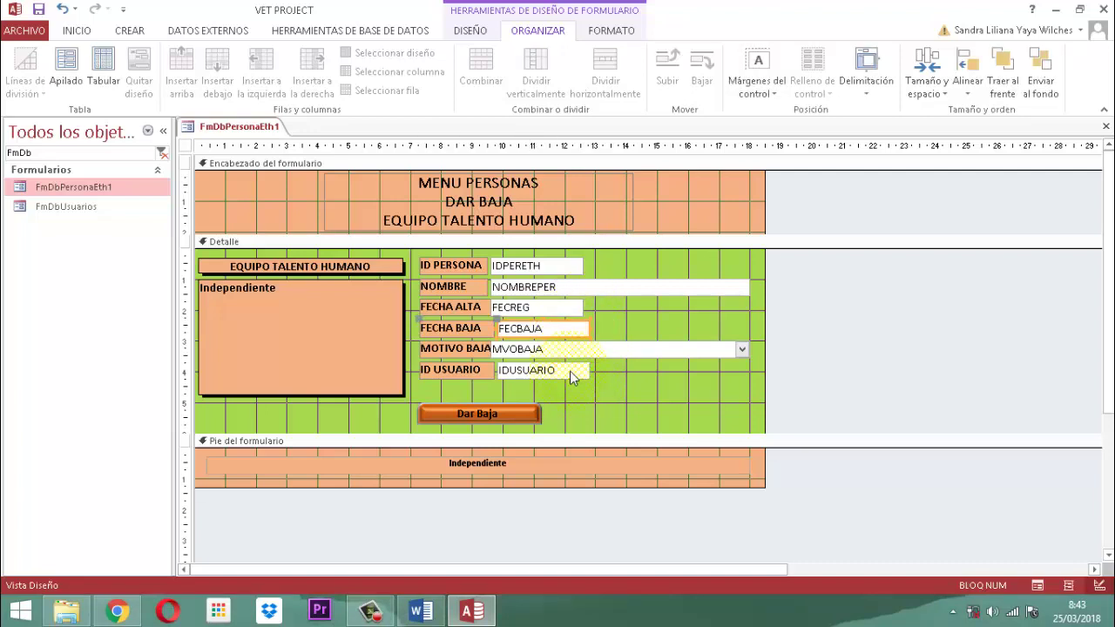
shift+click(573, 373)
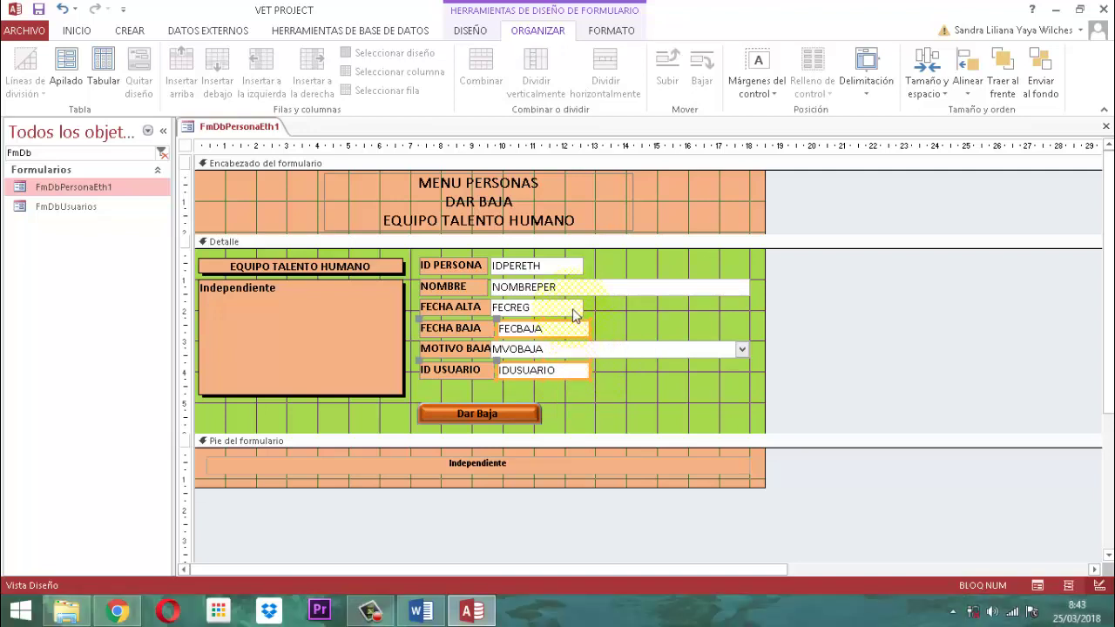
shift+click(571, 310)
shift+click(570, 265)
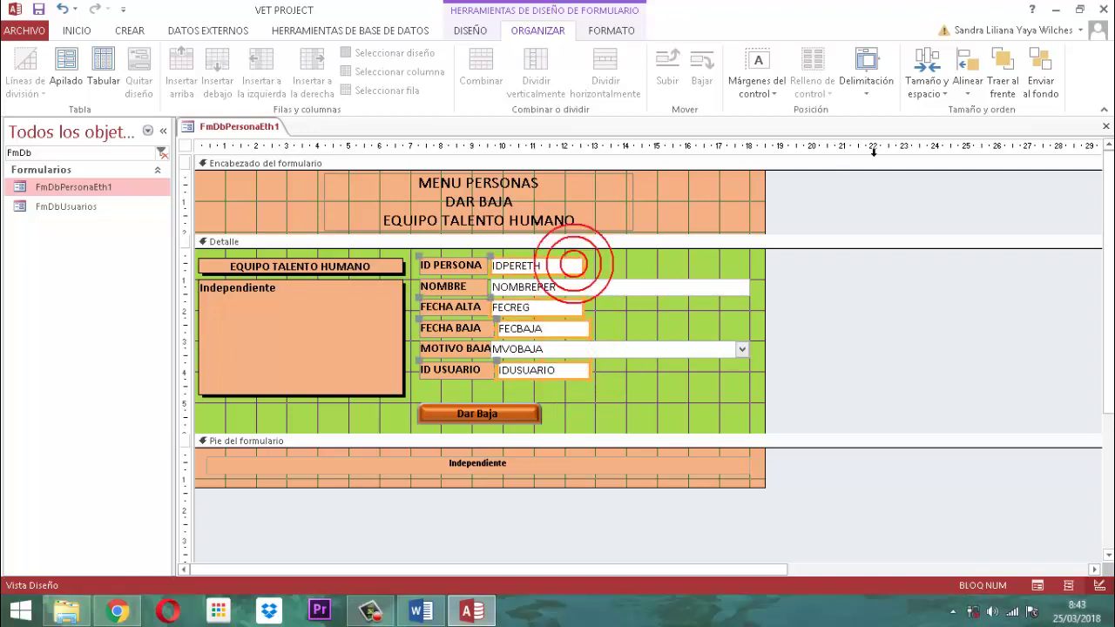
click(964, 87)
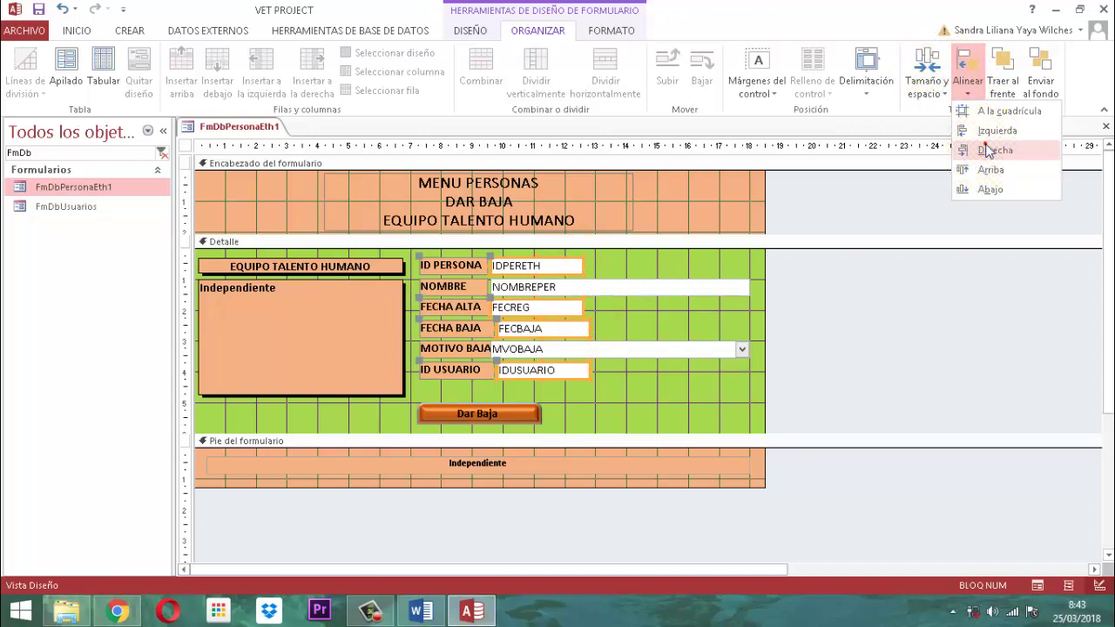
click(986, 149)
click(896, 303)
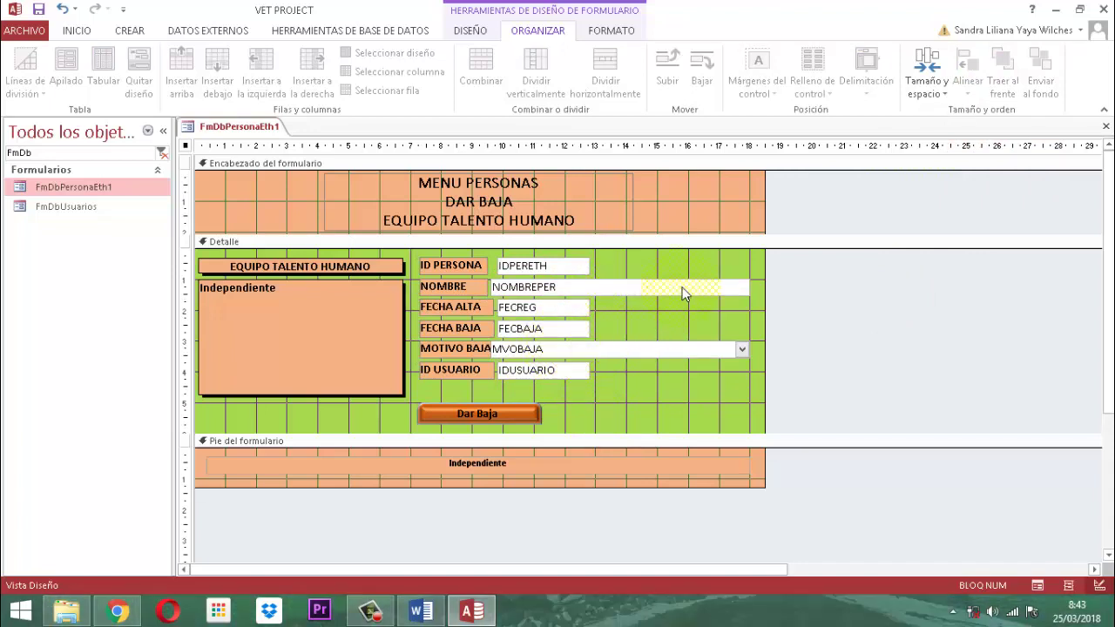
click(657, 351)
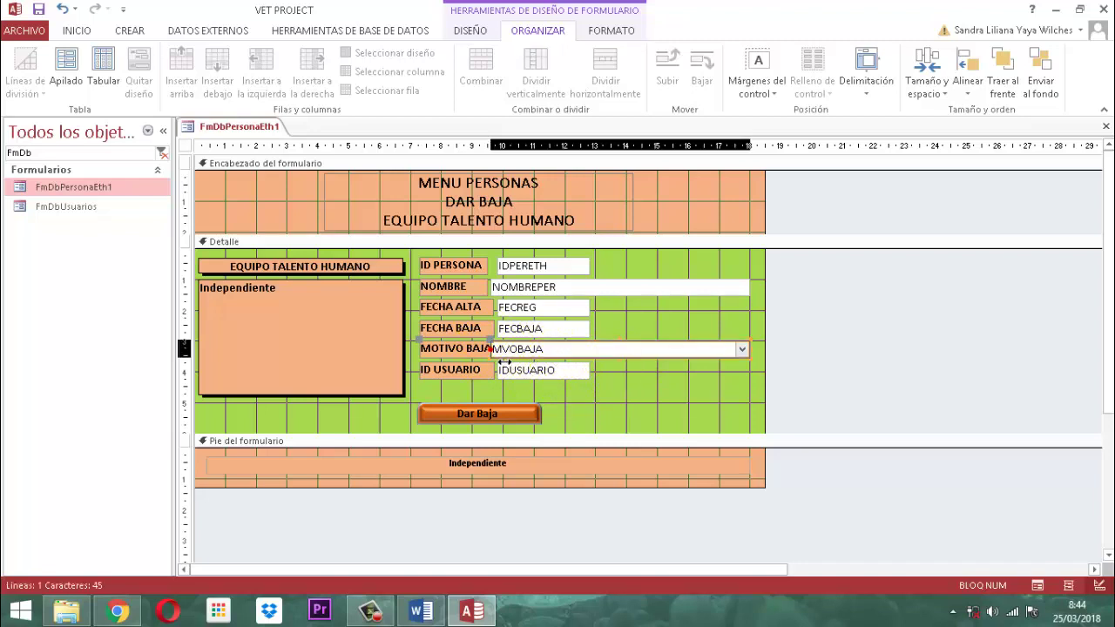
Shrink the NOMBRE and MOTIVO BAJA boxes to the narrowest width and right-align them.
click(493, 350)
click(666, 388)
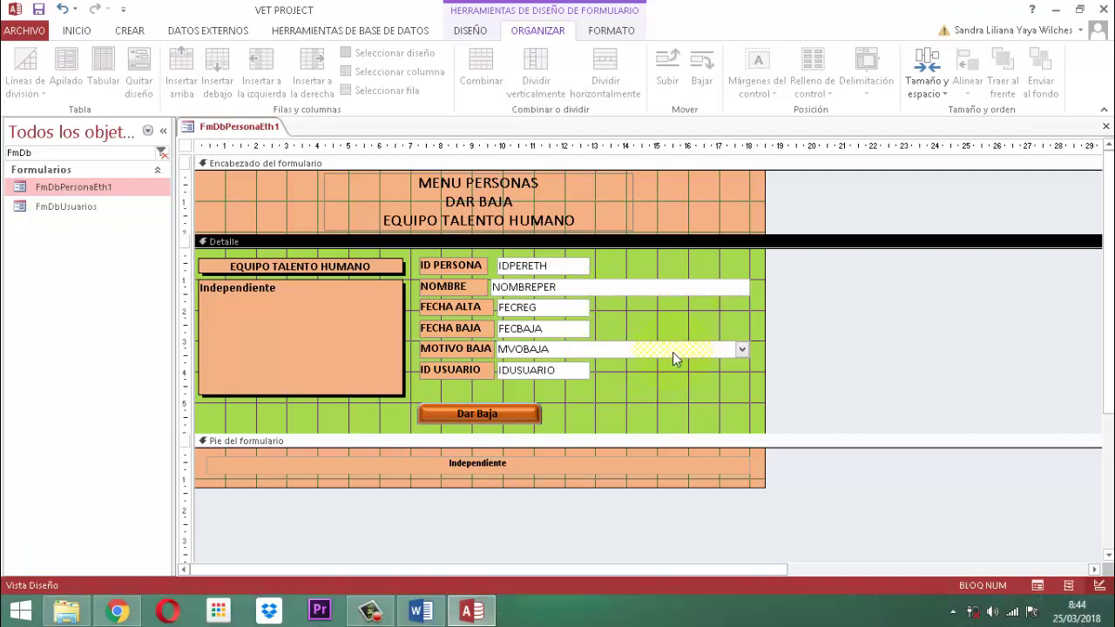
click(671, 349)
shift+click(677, 288)
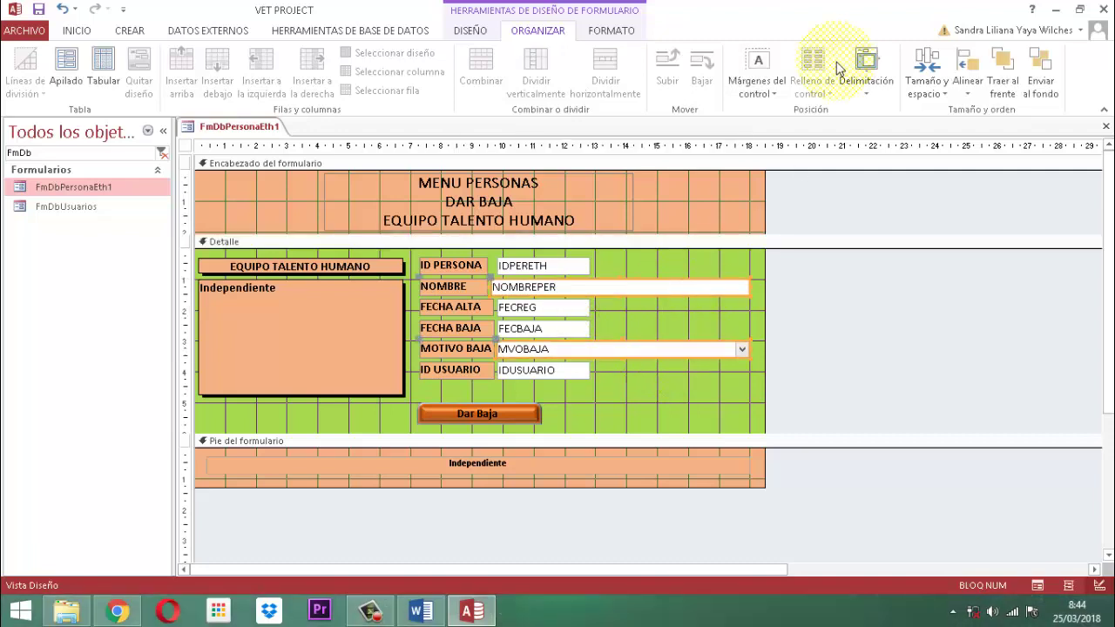
click(922, 70)
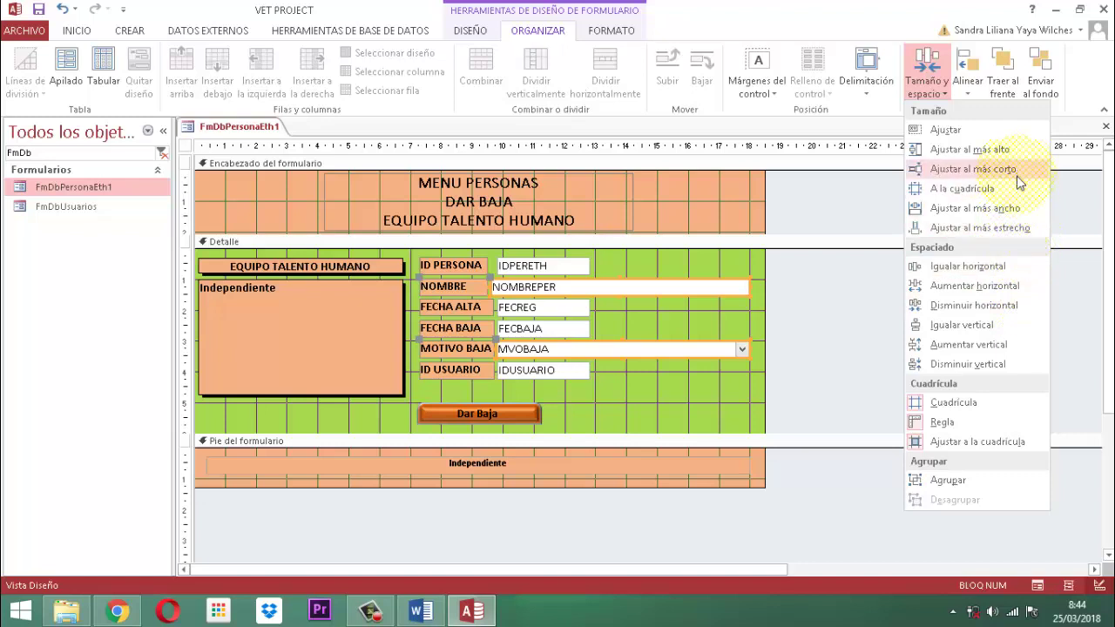
click(1020, 228)
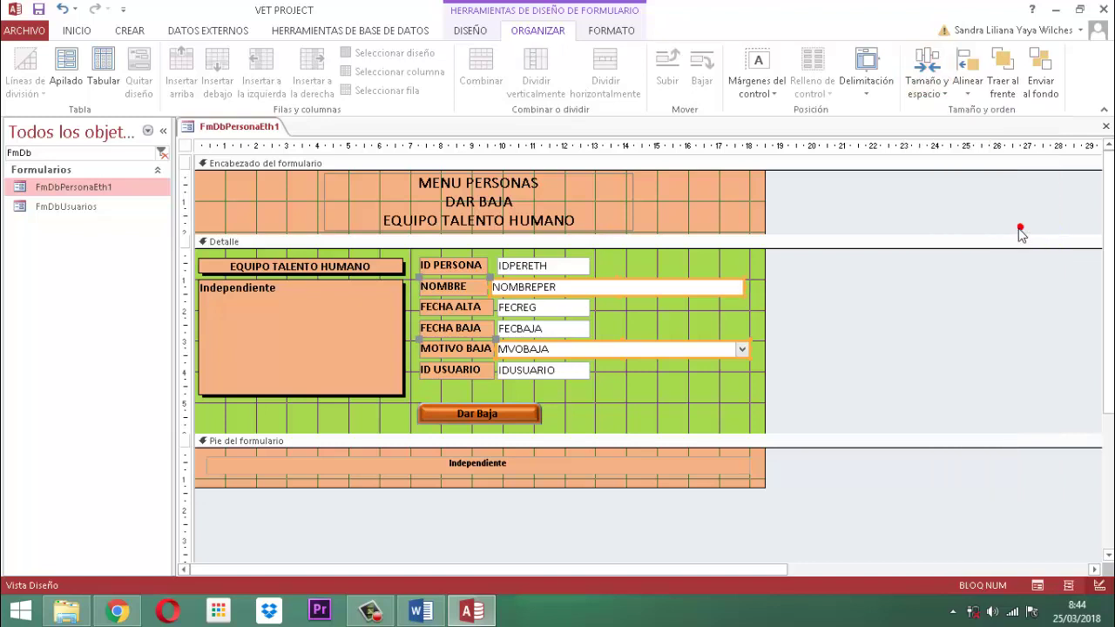
click(967, 74)
click(998, 152)
click(915, 338)
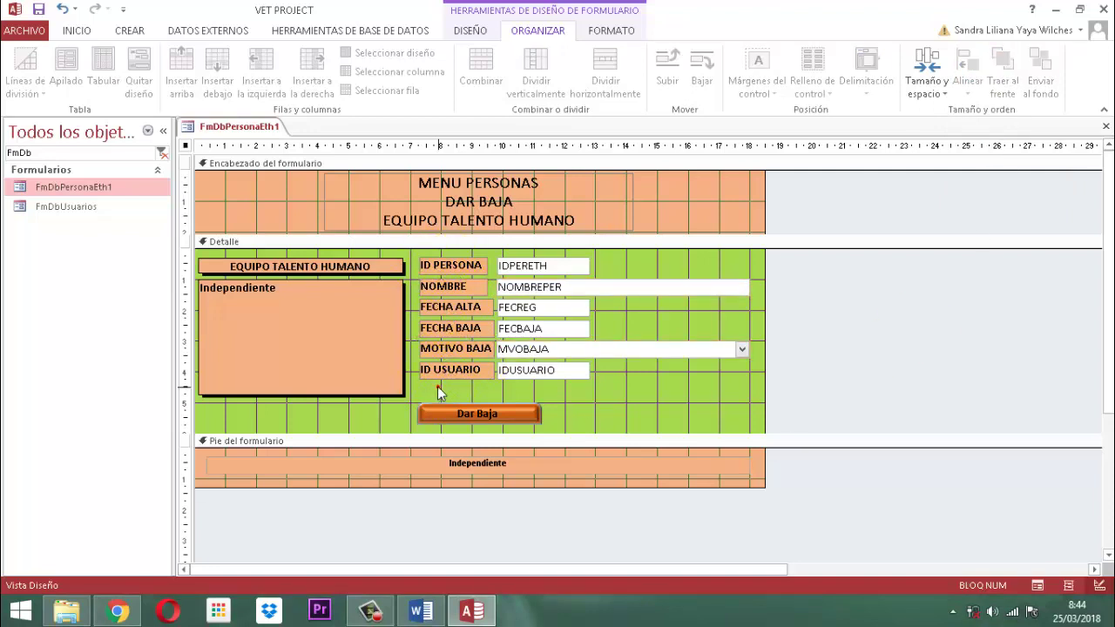
Marquee-select all six field labels and size them to the widest label.
drag(437, 386, 440, 265)
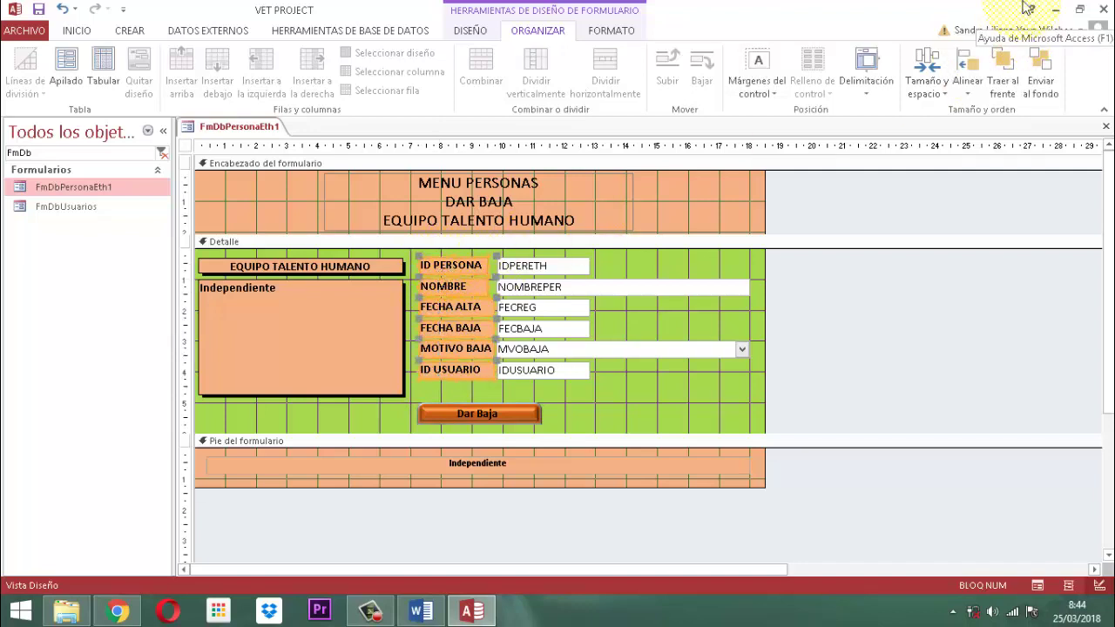
click(927, 75)
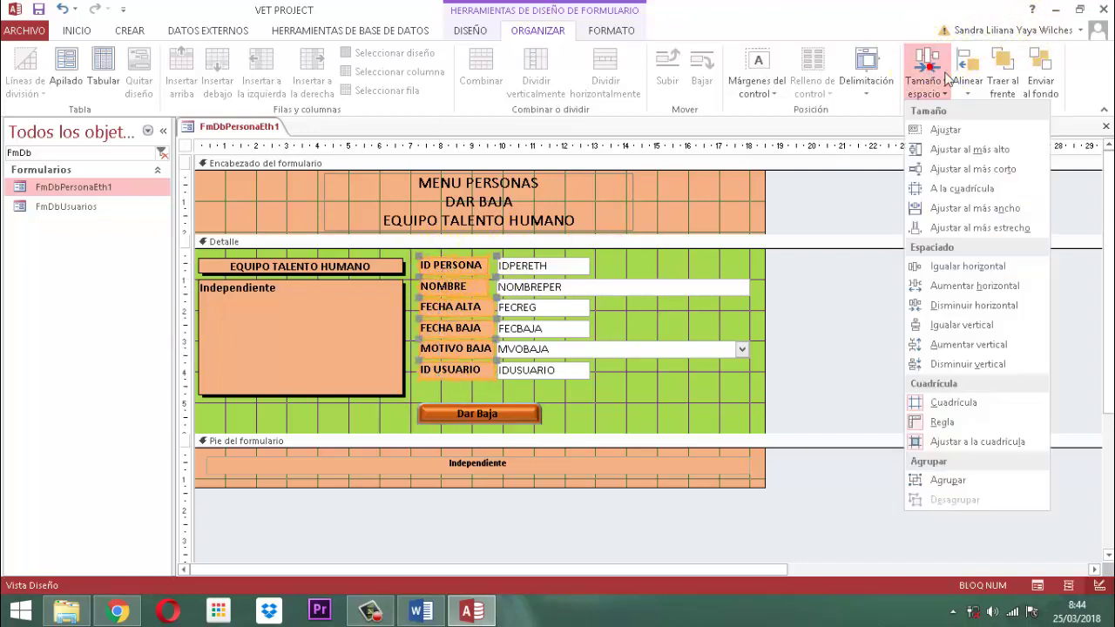
click(995, 208)
click(911, 307)
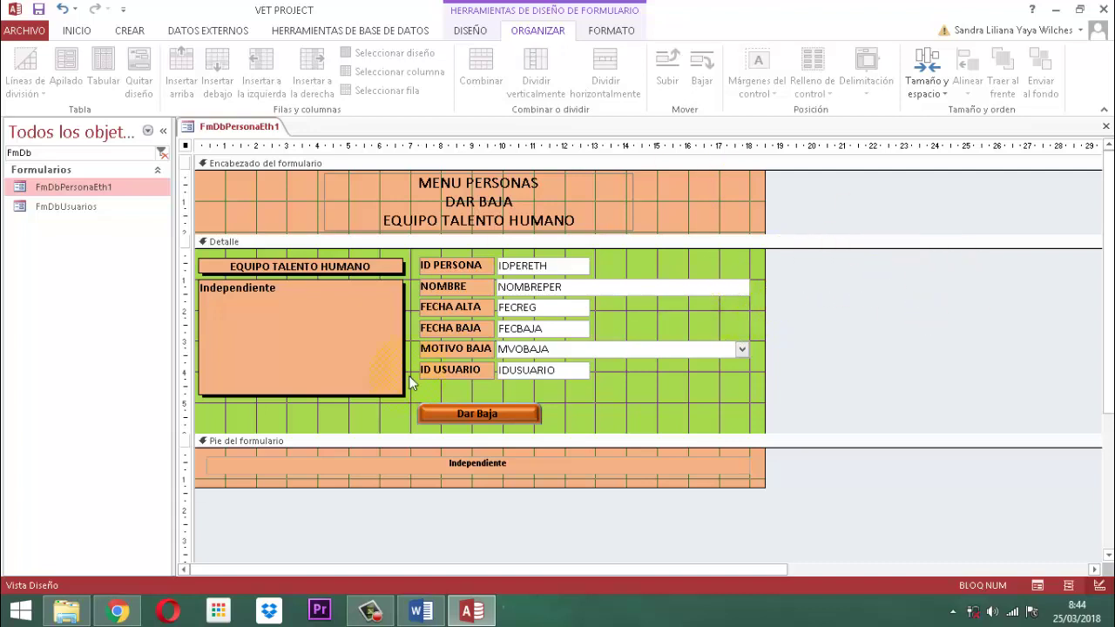
Save the FmDbPersonaEth1 form and clear the FmDb object search filter.
right_click(233, 127)
click(266, 139)
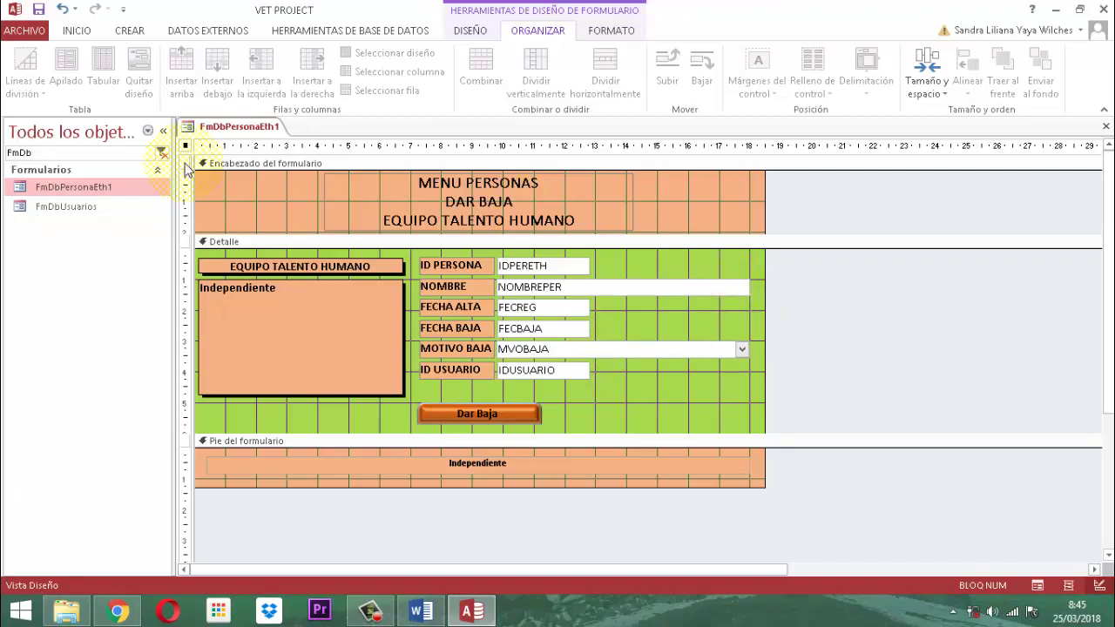
click(58, 154)
drag(60, 156, 15, 159)
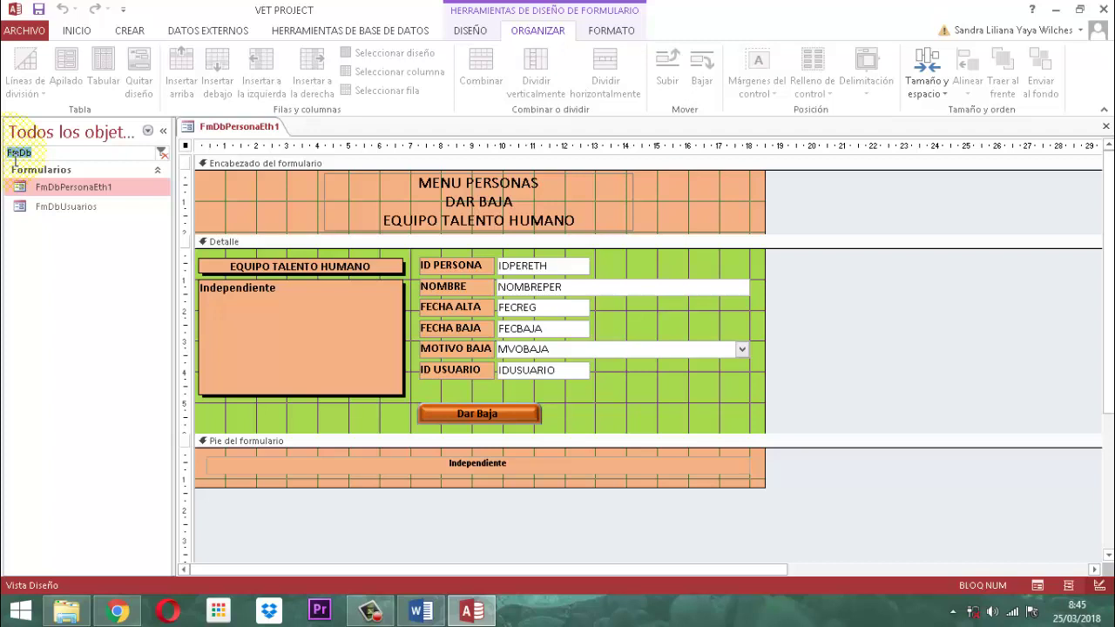
key(BackSpace)
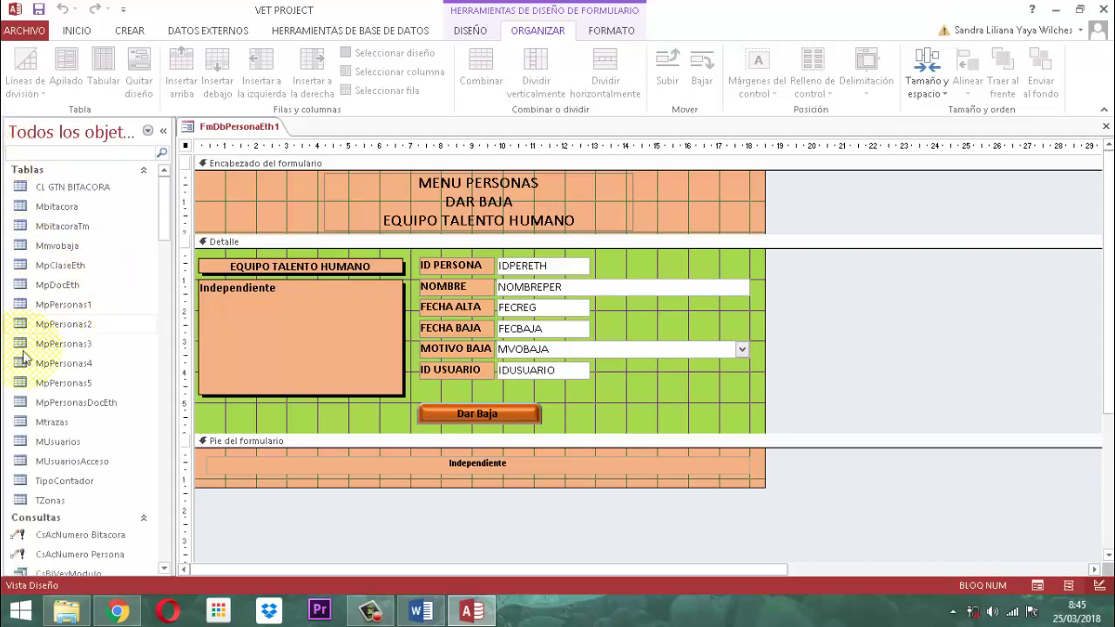
Open the MolPublicVyC module in Vista Diseño to view its code.
scroll(43, 383, down, 15)
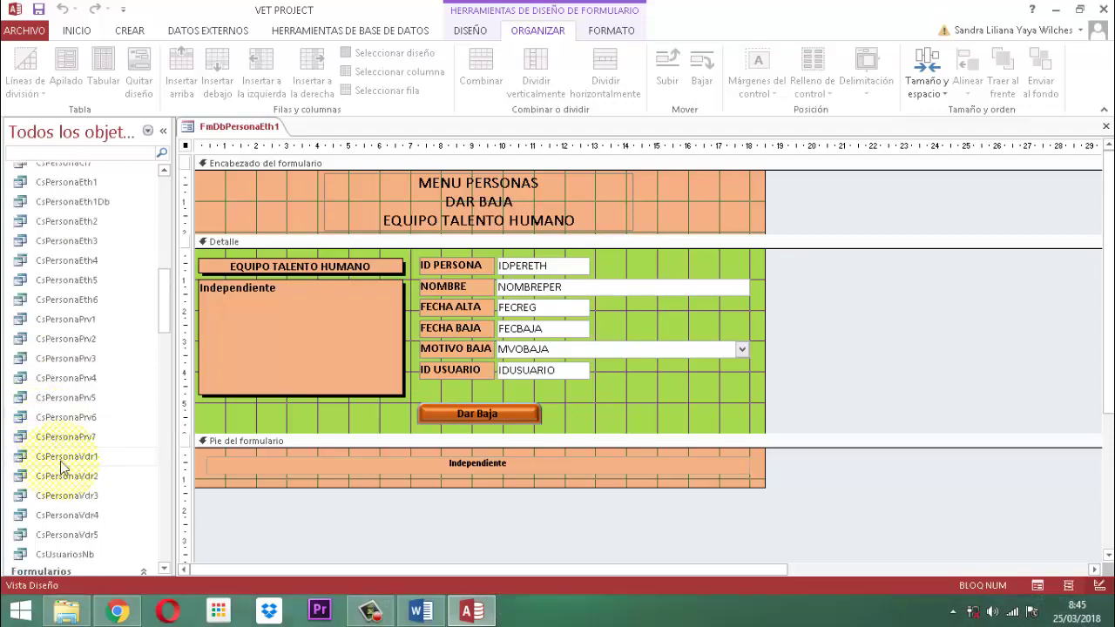
scroll(68, 482, down, 12)
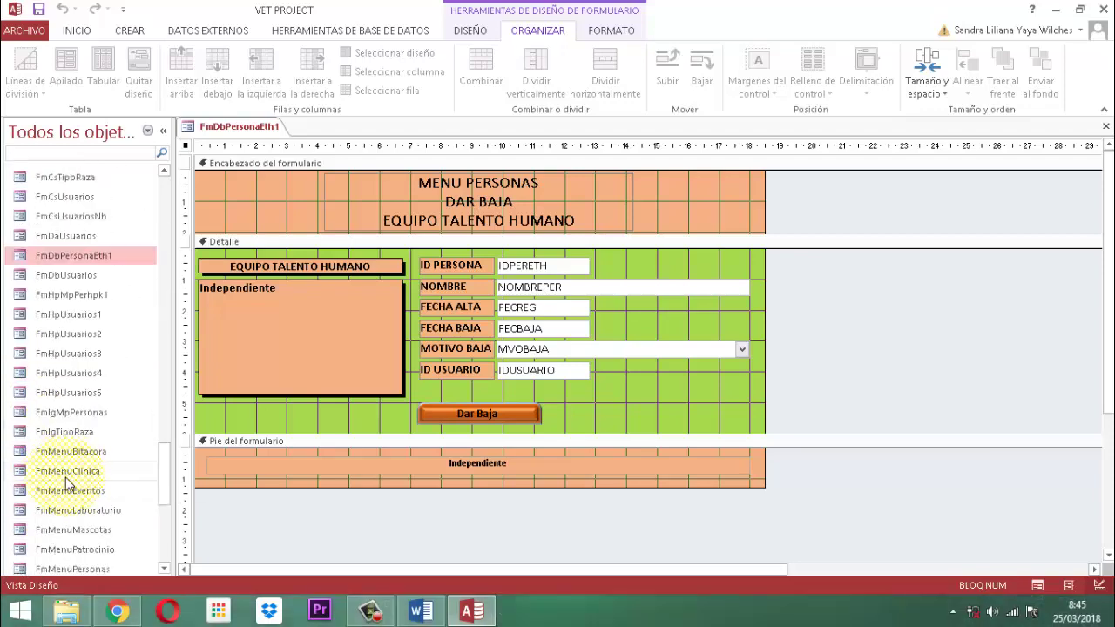
scroll(63, 495, down, 3)
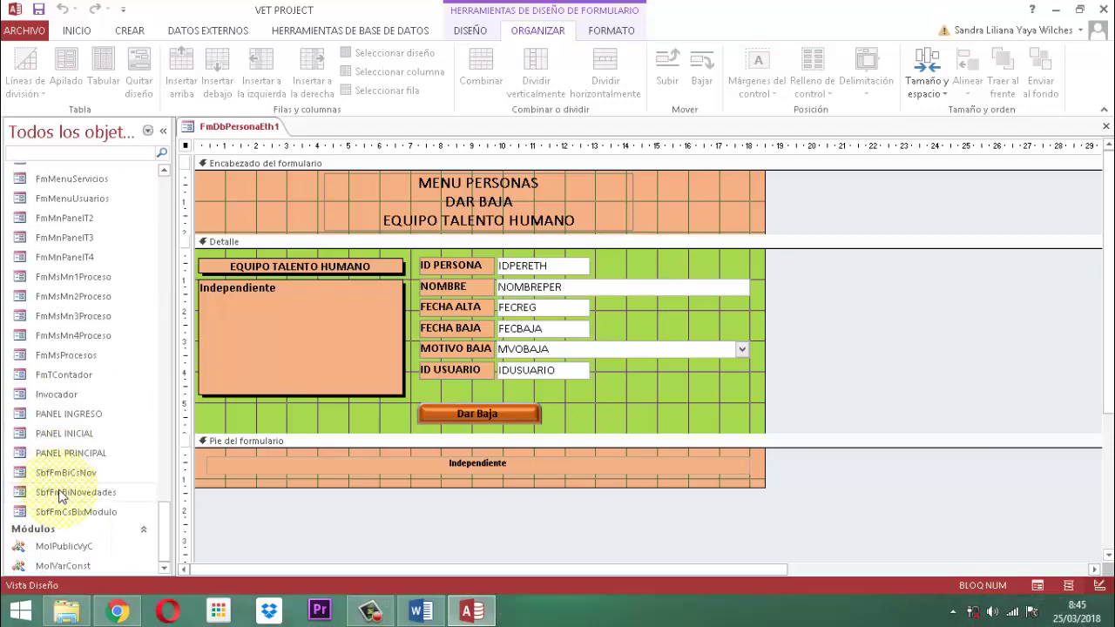
click(55, 546)
right_click(56, 548)
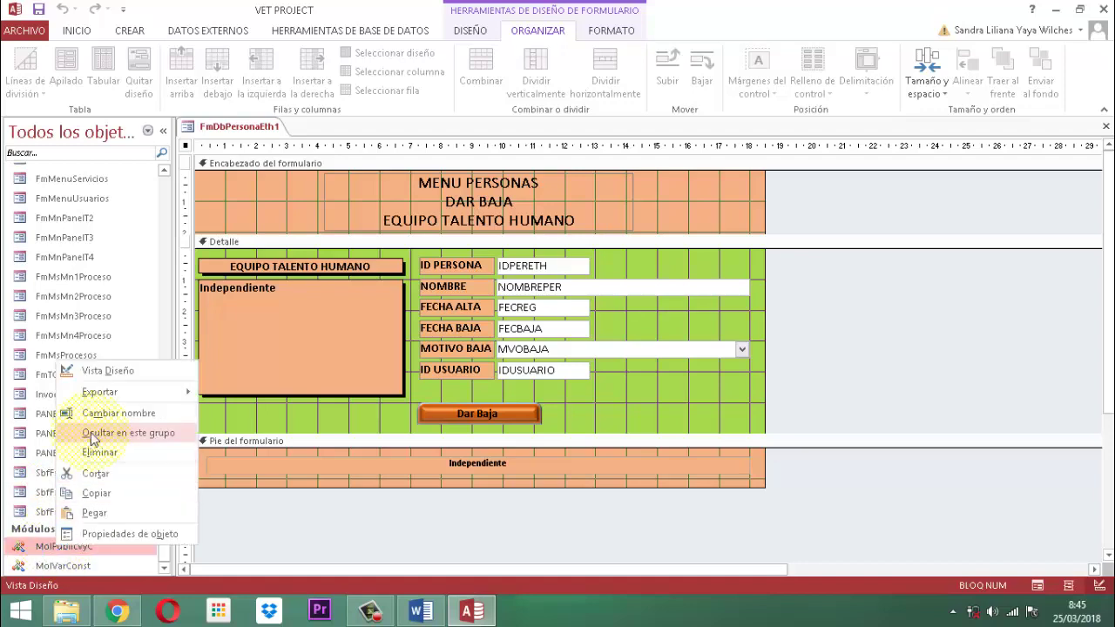
click(117, 367)
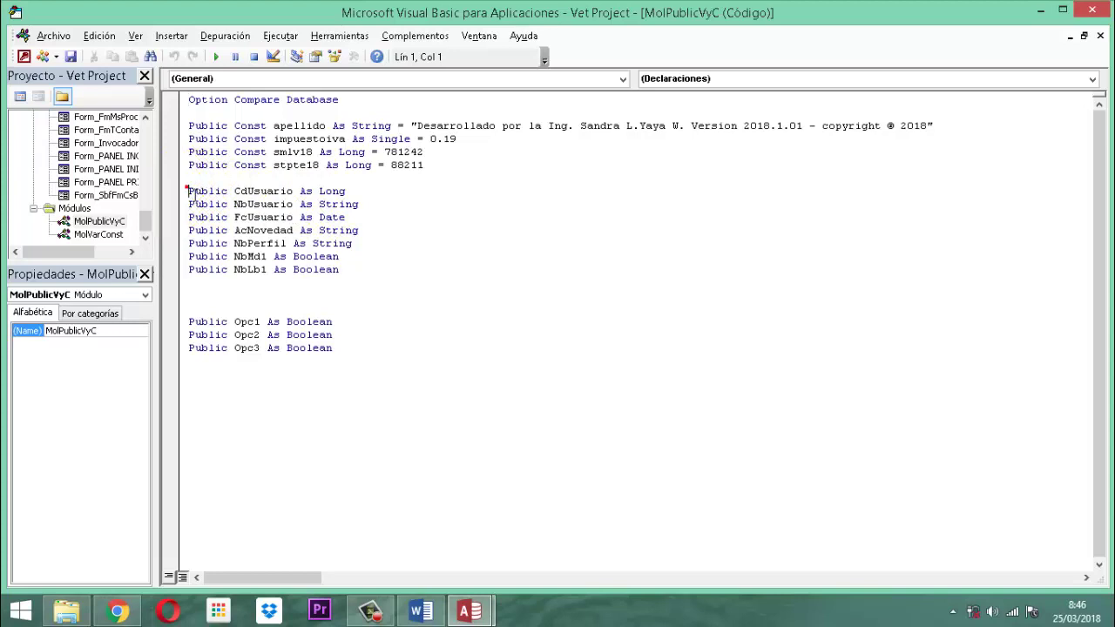
Copy the Public CdUsuario through Public NbLb1 declarations and close the VBA editor.
drag(189, 192, 360, 277)
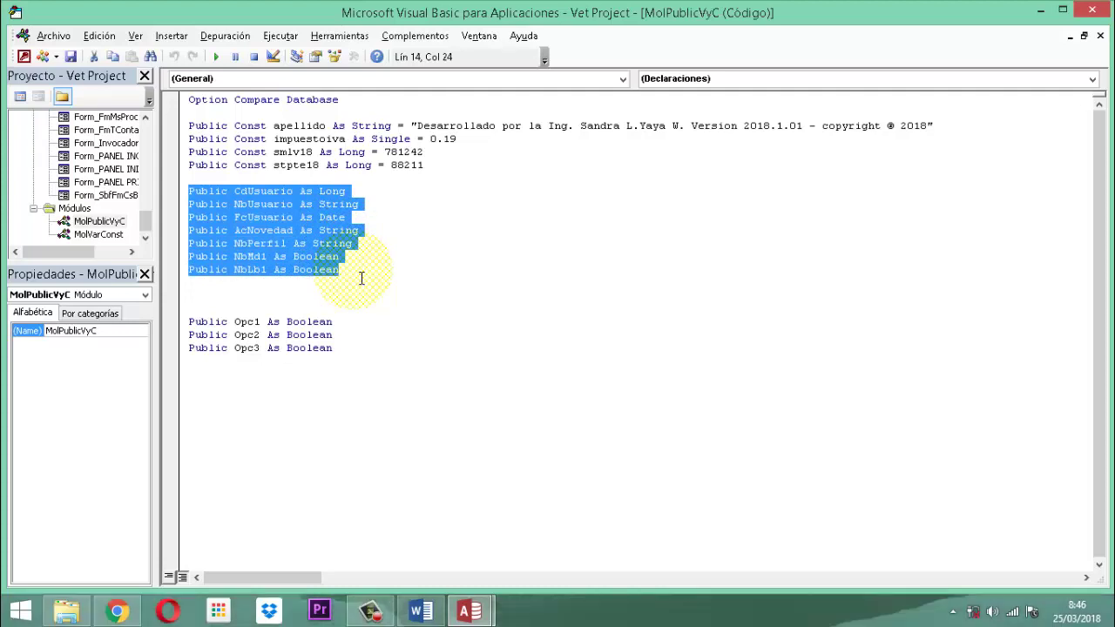
key(ctrl+c)
click(398, 295)
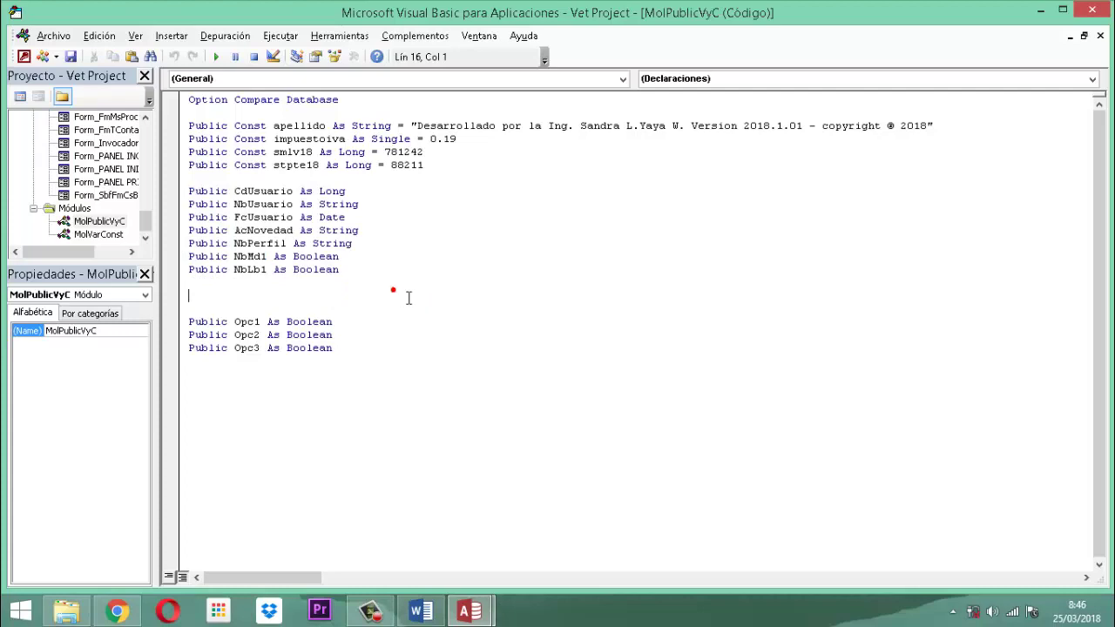
click(1092, 11)
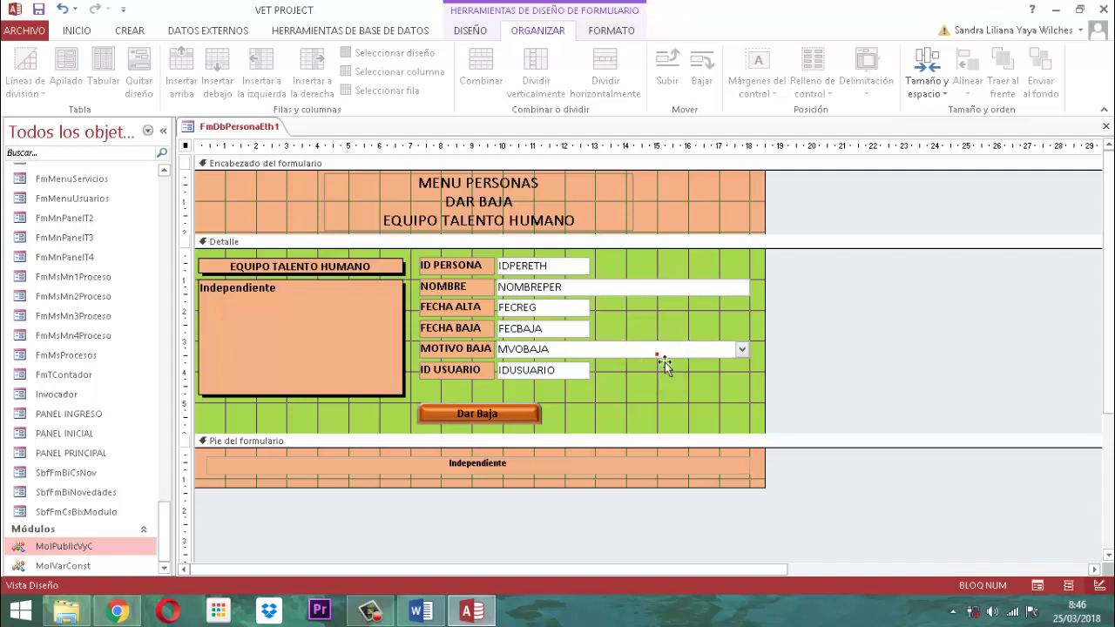
Generate an IDUSUARIO_GotFocus procedure through Al recibir el enfoque's Generador de código.
click(659, 357)
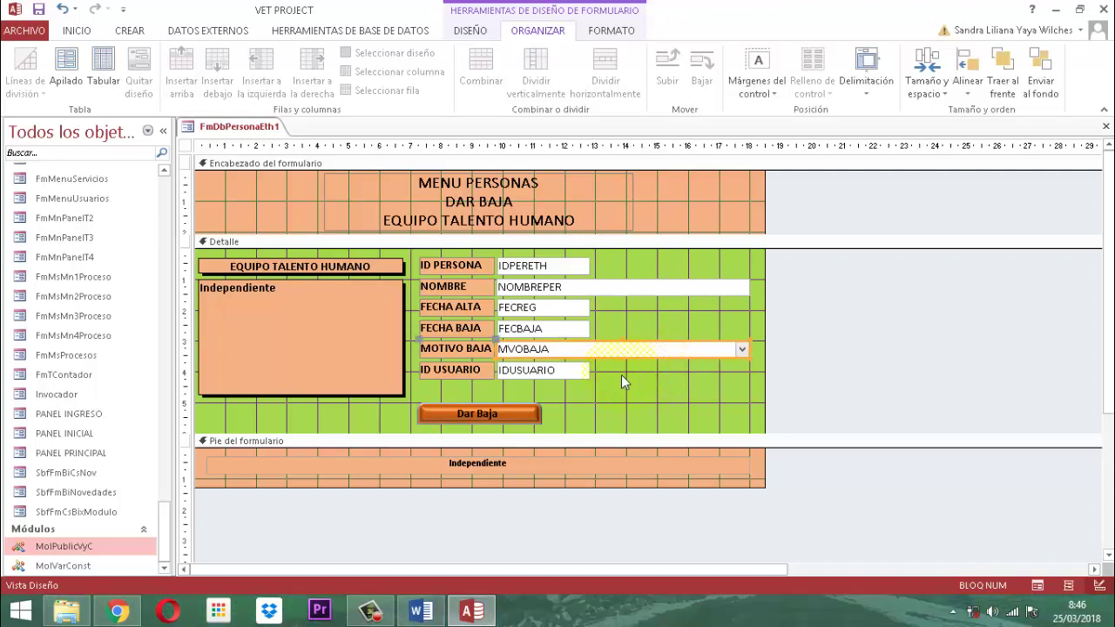
click(547, 375)
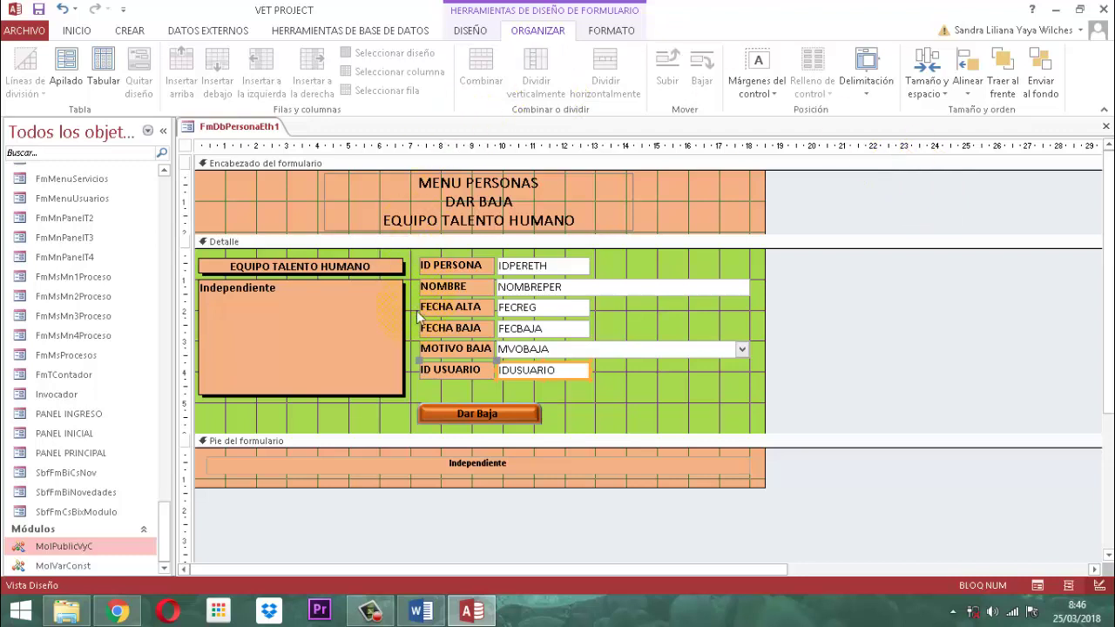
click(894, 331)
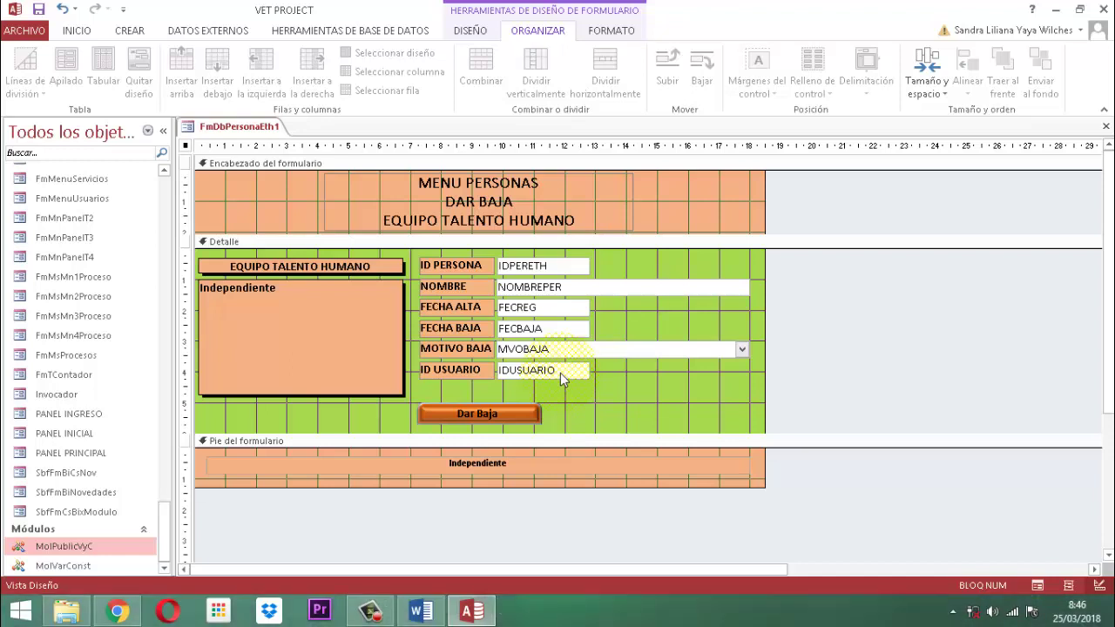
click(560, 372)
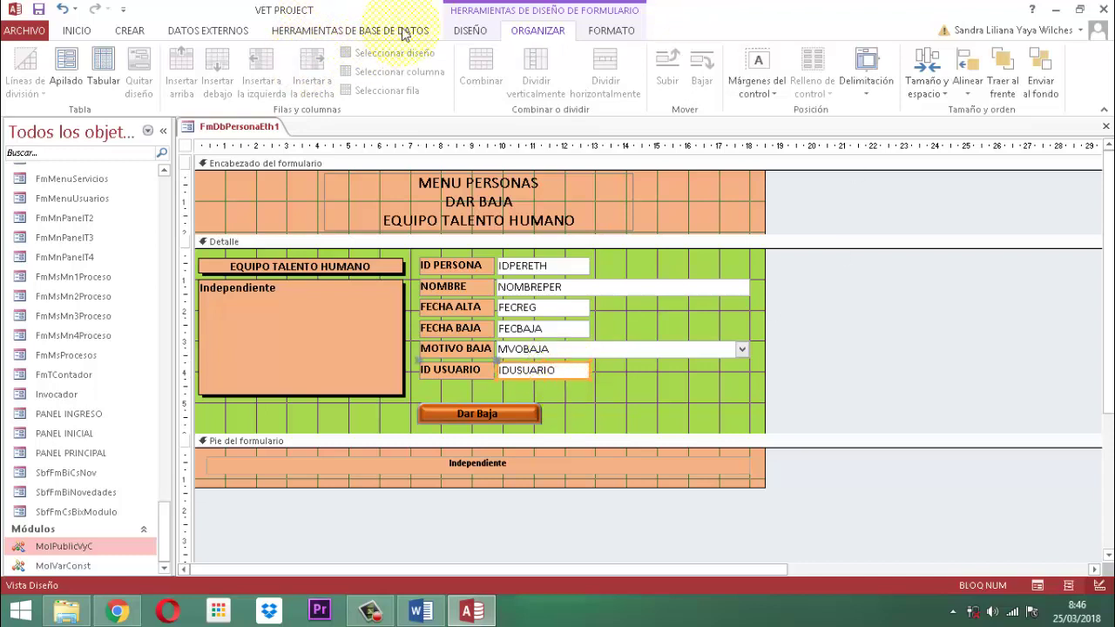
click(468, 31)
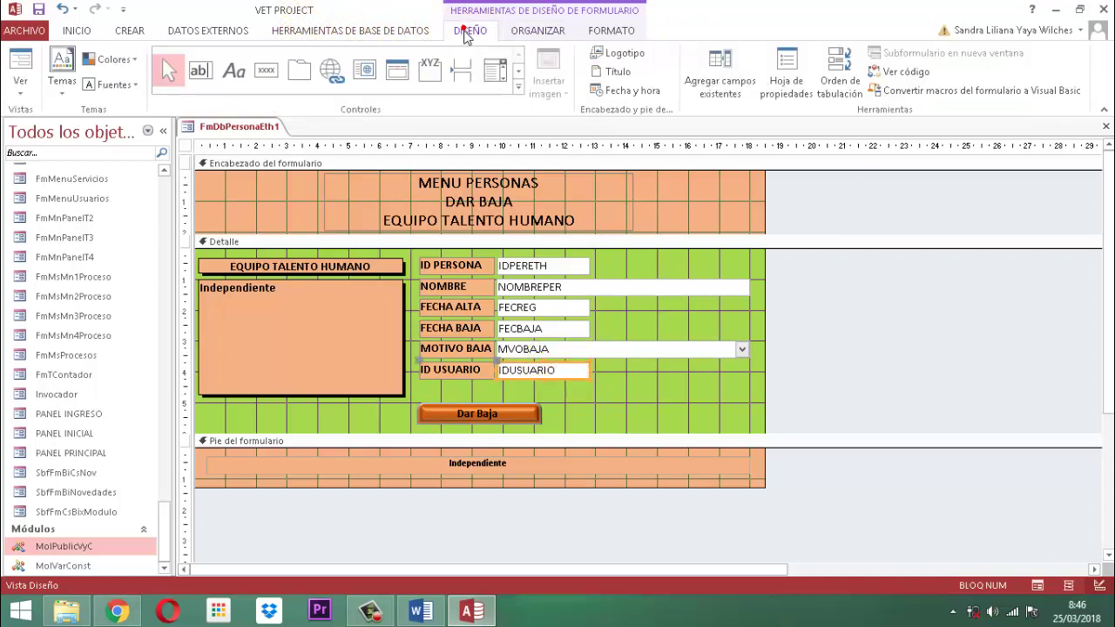
click(789, 79)
click(922, 198)
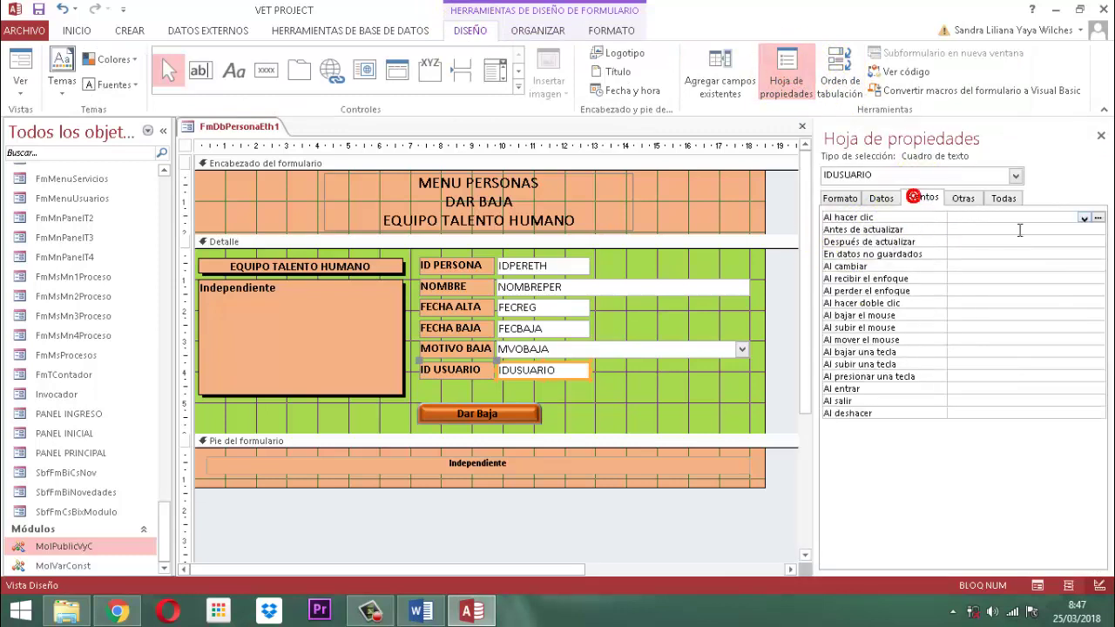
click(957, 278)
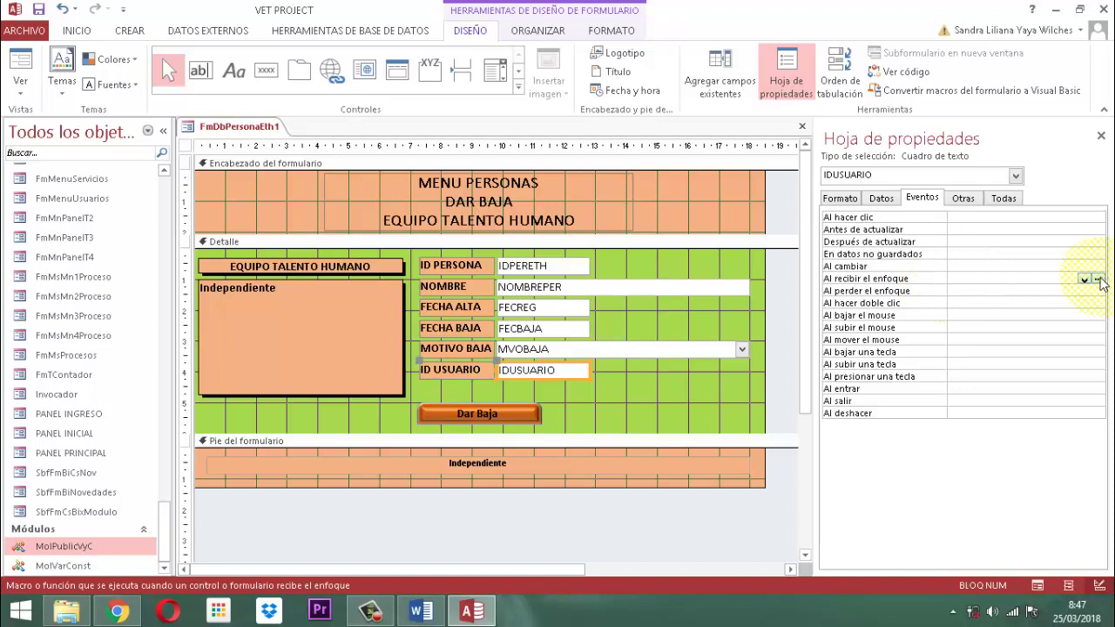
click(1098, 280)
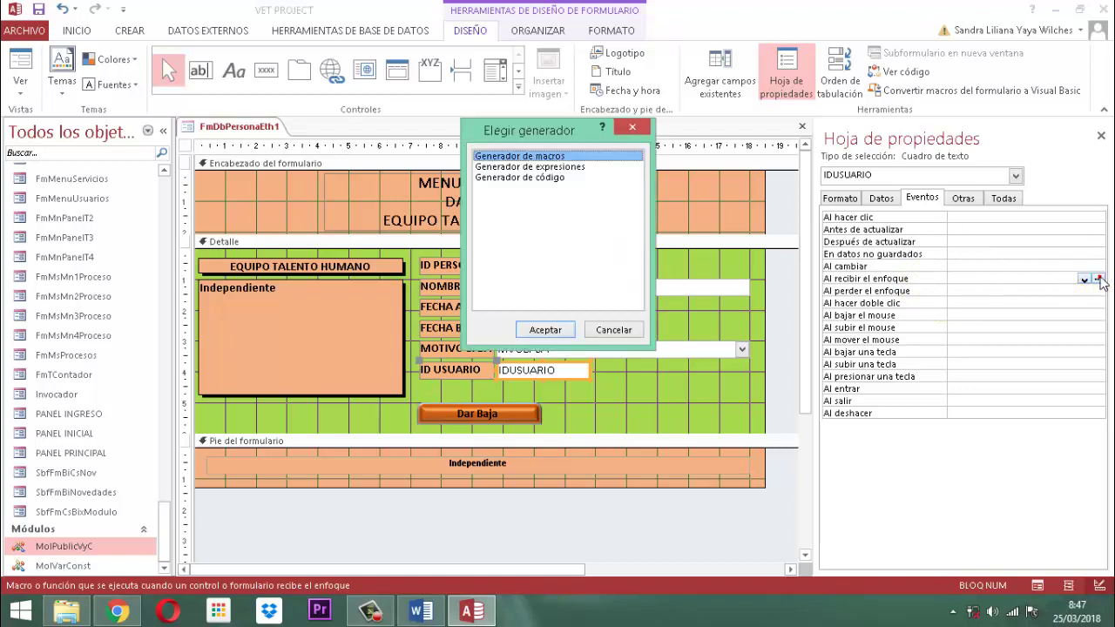
click(518, 179)
click(544, 329)
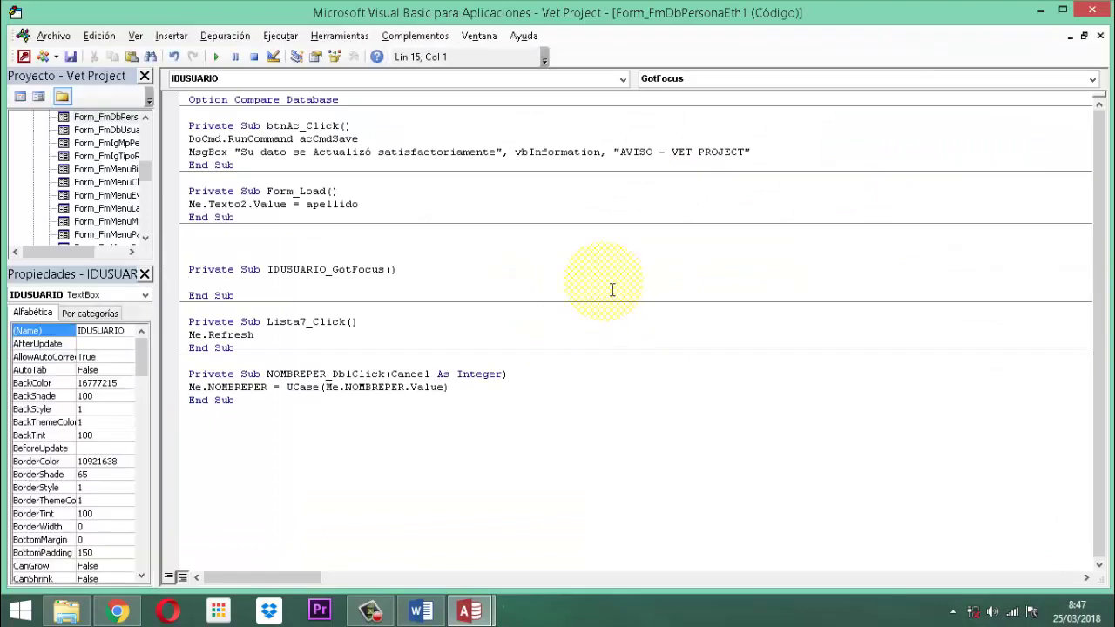
Paste the seven Public declarations, CdUsuario through NbLb1, into IDUSUARIO_GotFocus with a blank line below the header.
key(ctrl+v)
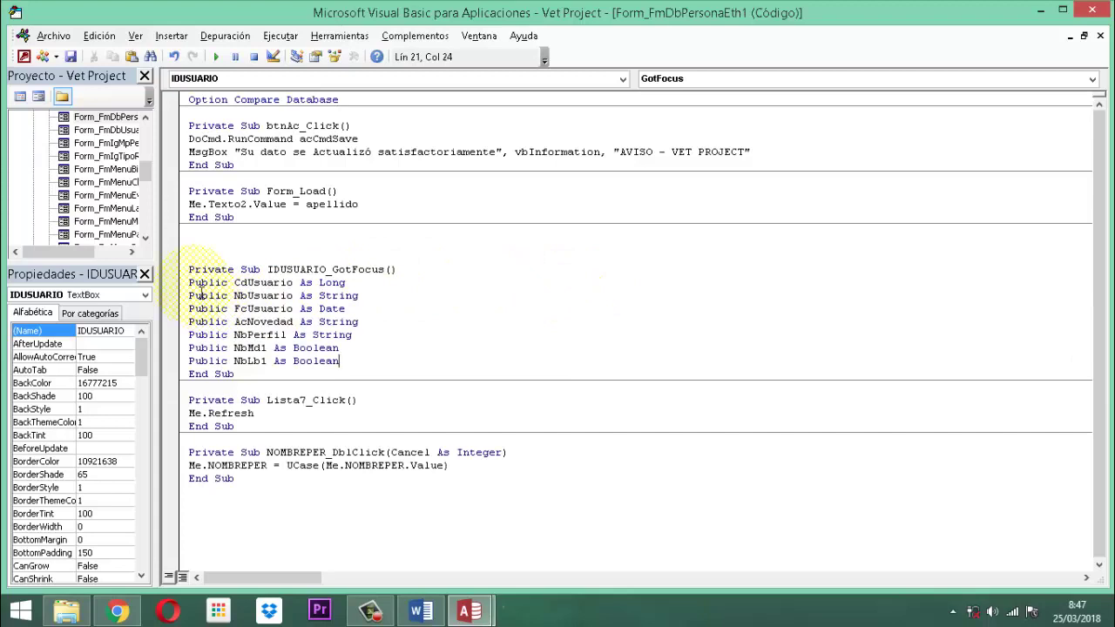
click(190, 283)
click(418, 268)
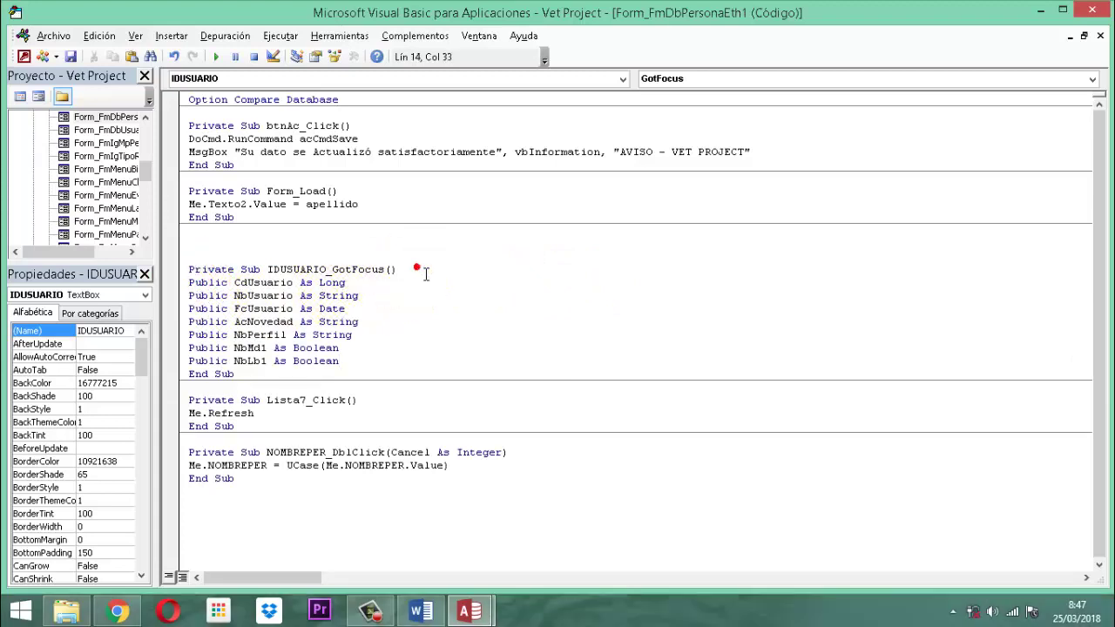
key(Return)
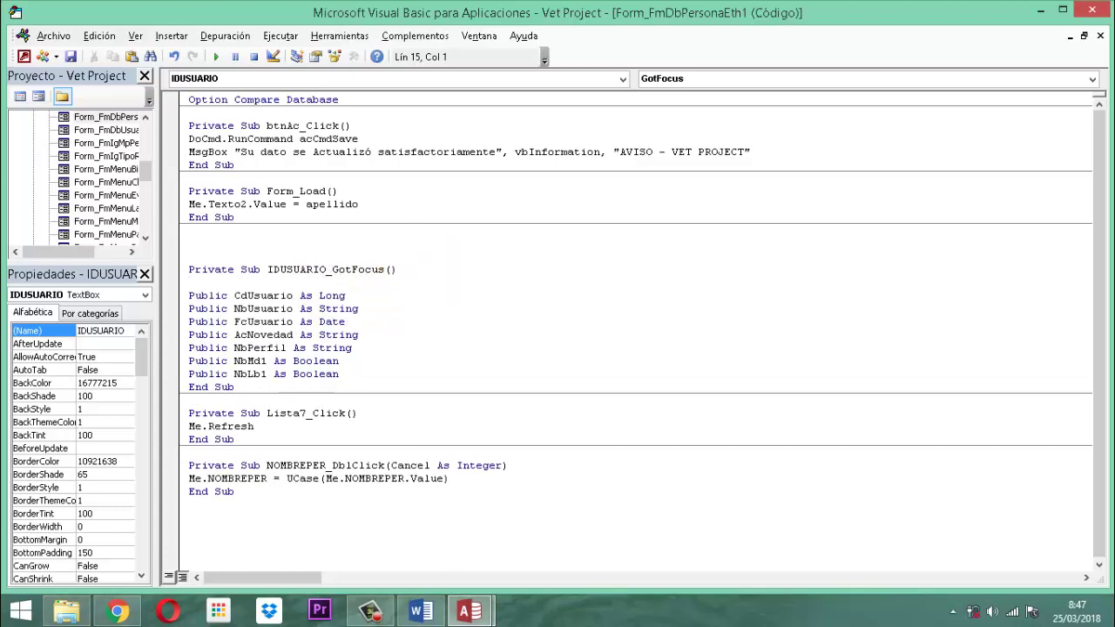
Write a trial Me.IDUSUARIO reference line, then erase it.
text(Me.id)
key(BackSpace)
key(BackSpace)
key(BackSpace)
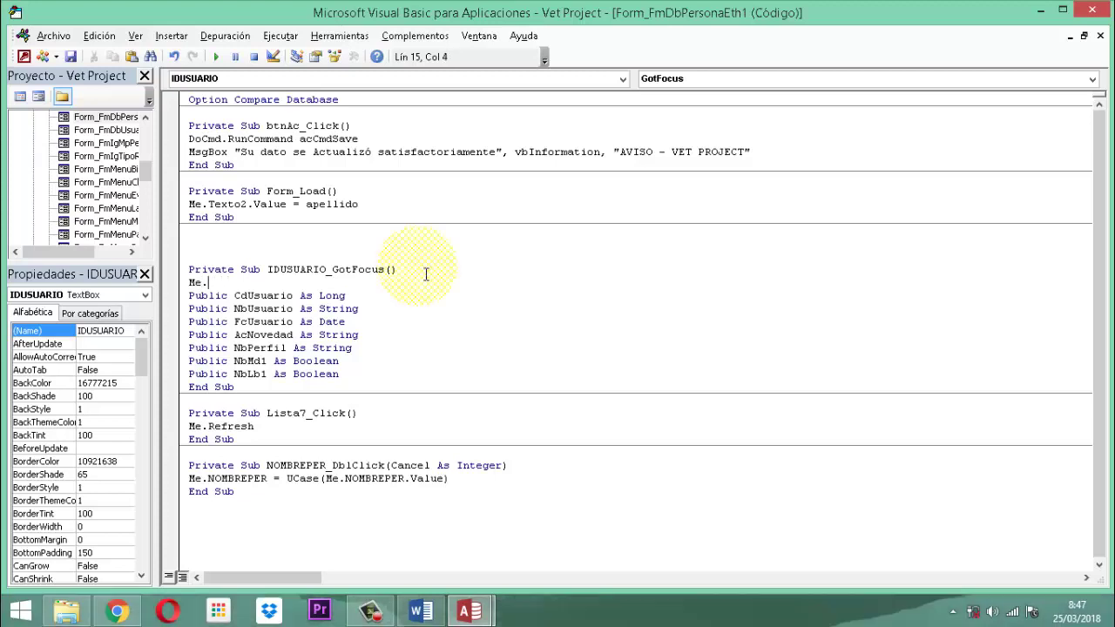
text(.ID)
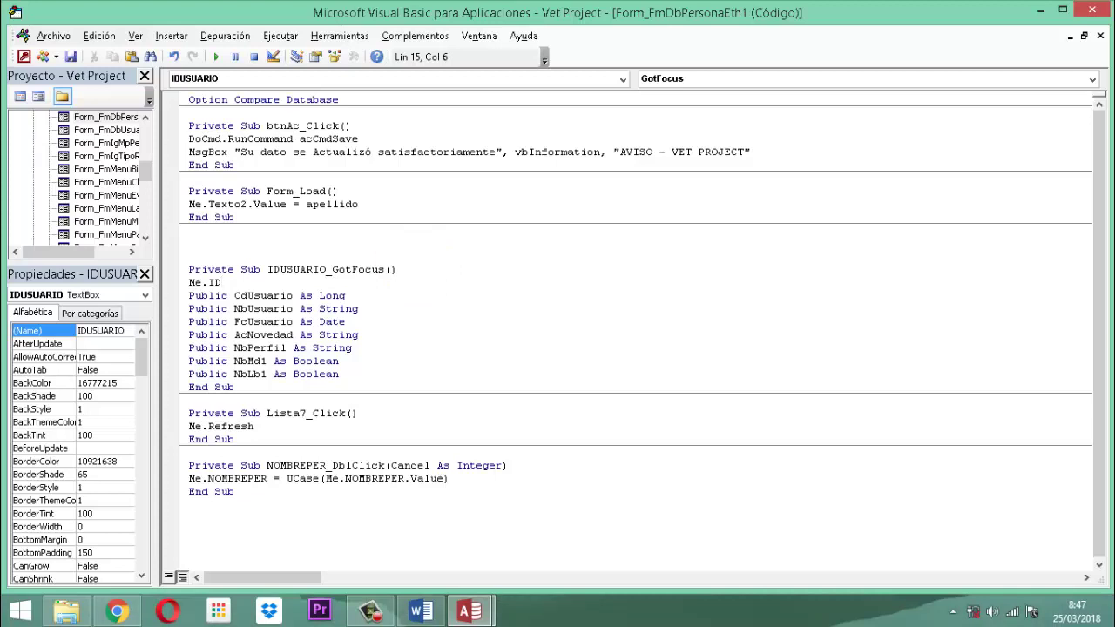
text(S)
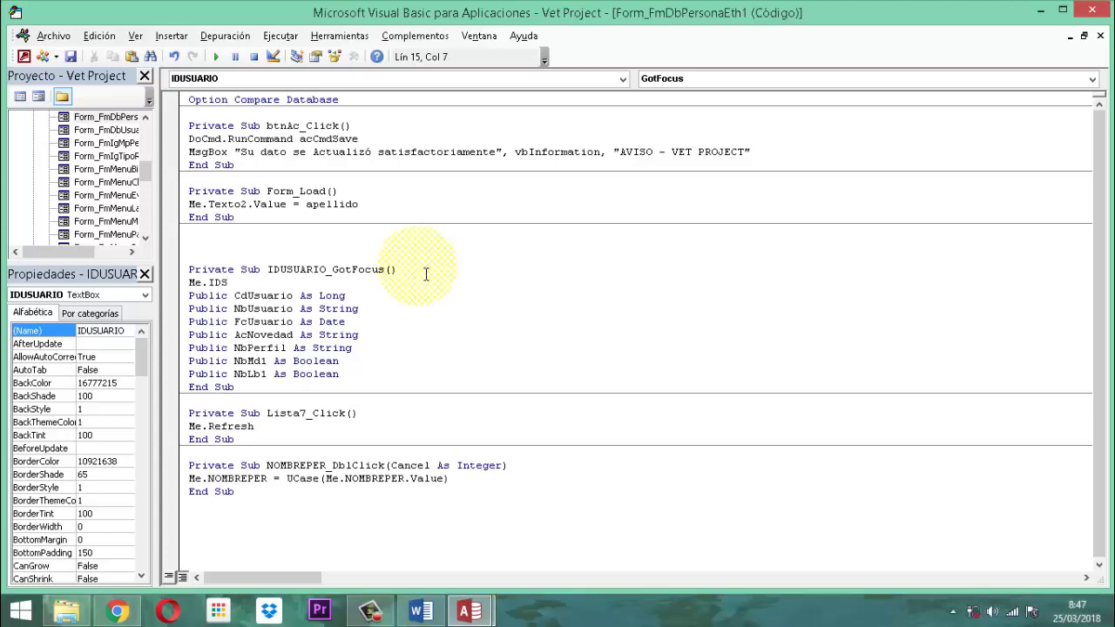
key(BackSpace)
text(USUARIO)
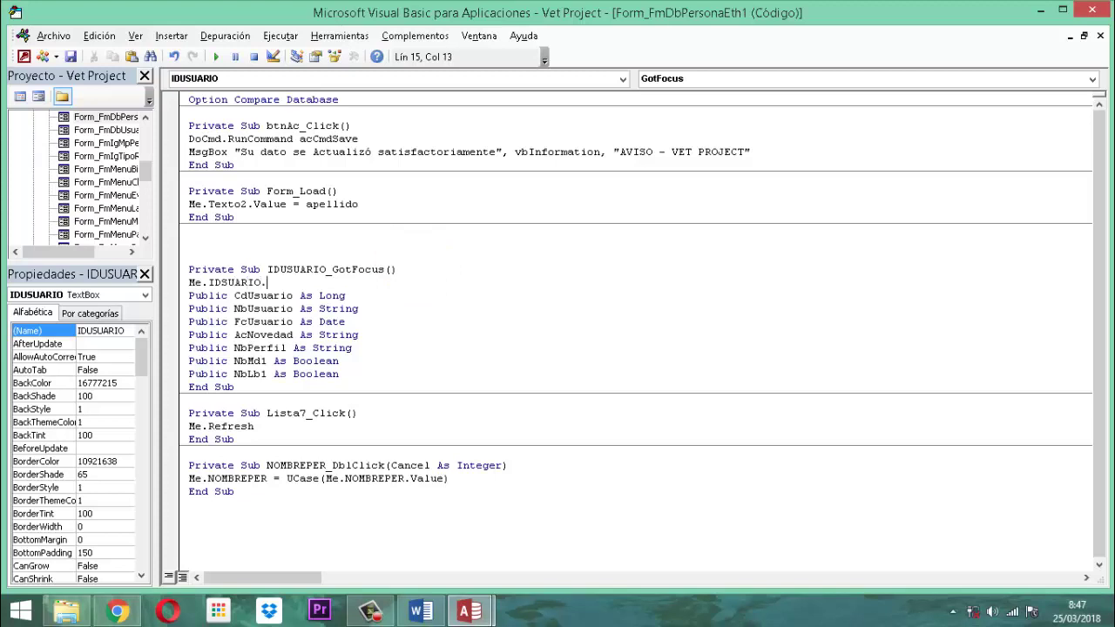
text(.)
key(BackSpace)
key(BackSpace)
key(BackSpace)
key(BackSpace)
key(BackSpace)
key(BackSpace)
key(BackSpace)
key(BackSpace)
key(BackSpace)
key(BackSpace)
key(BackSpace)
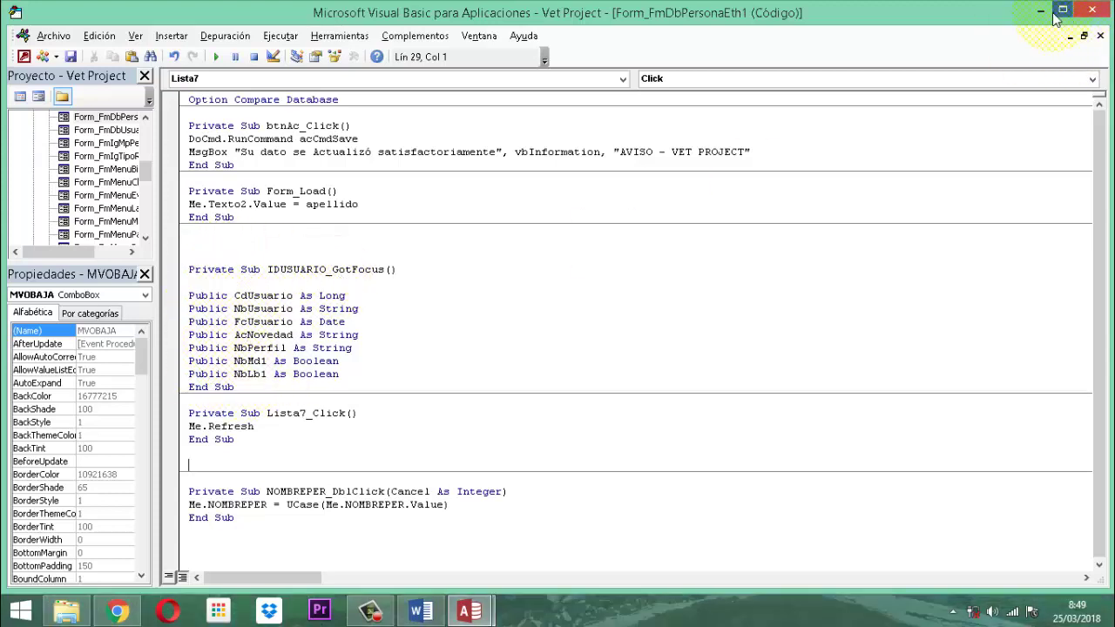
Create an empty MVOBAJA_AfterUpdate procedure from the Después de actualizar event using Generador de código.
click(1092, 12)
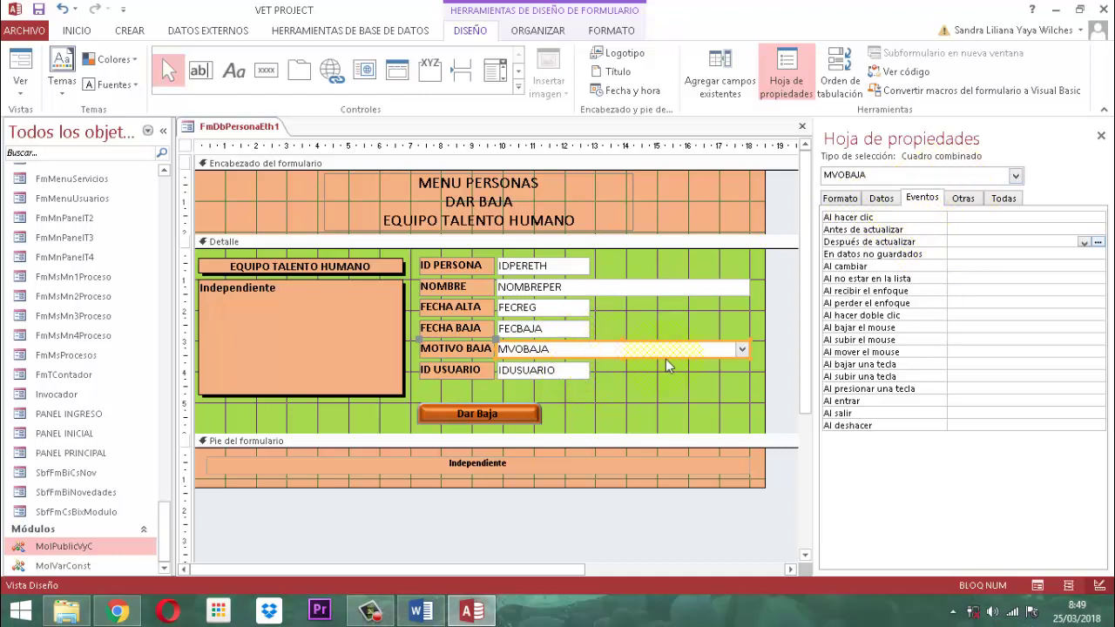
click(1100, 243)
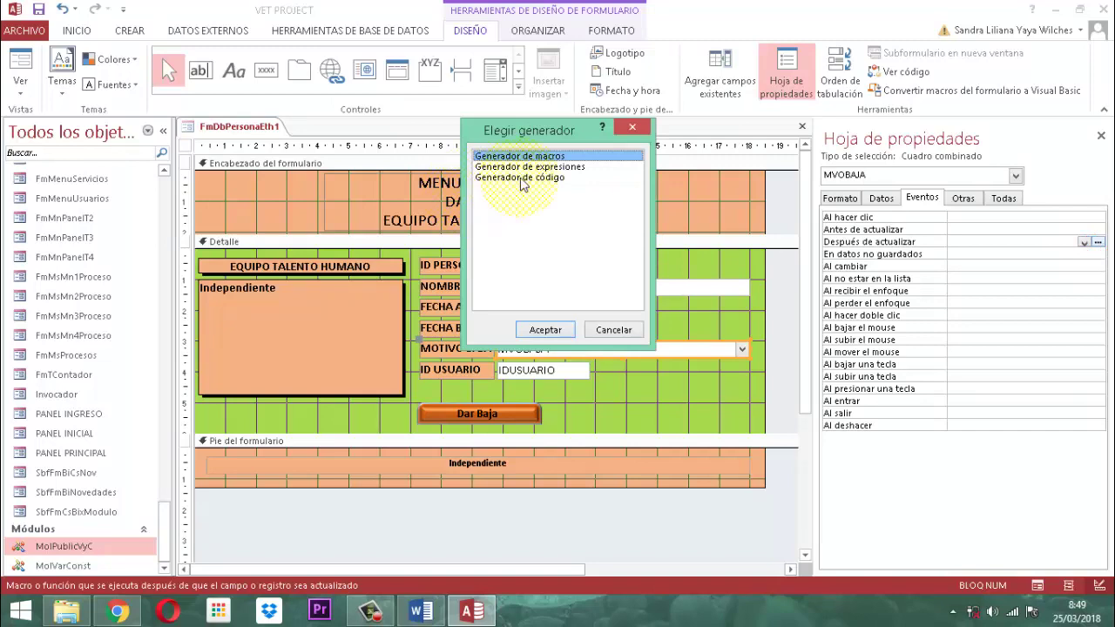
click(523, 179)
click(560, 330)
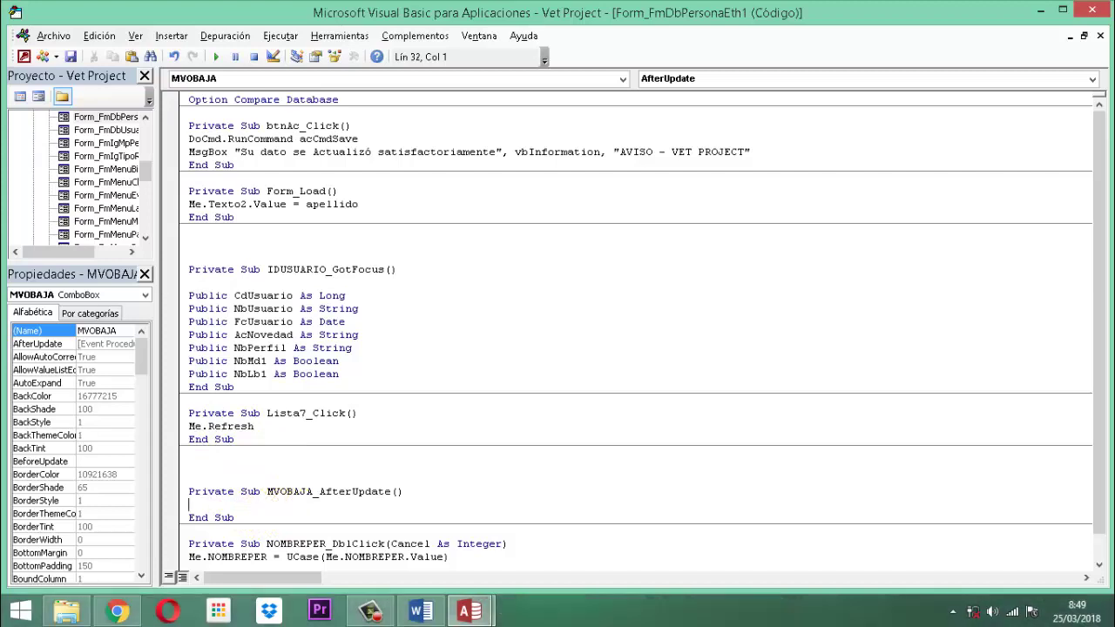
Make MVOBAJA_AfterUpdate assign Me.IDUSUARIO.Value = CdUsuario.
text(Me.i)
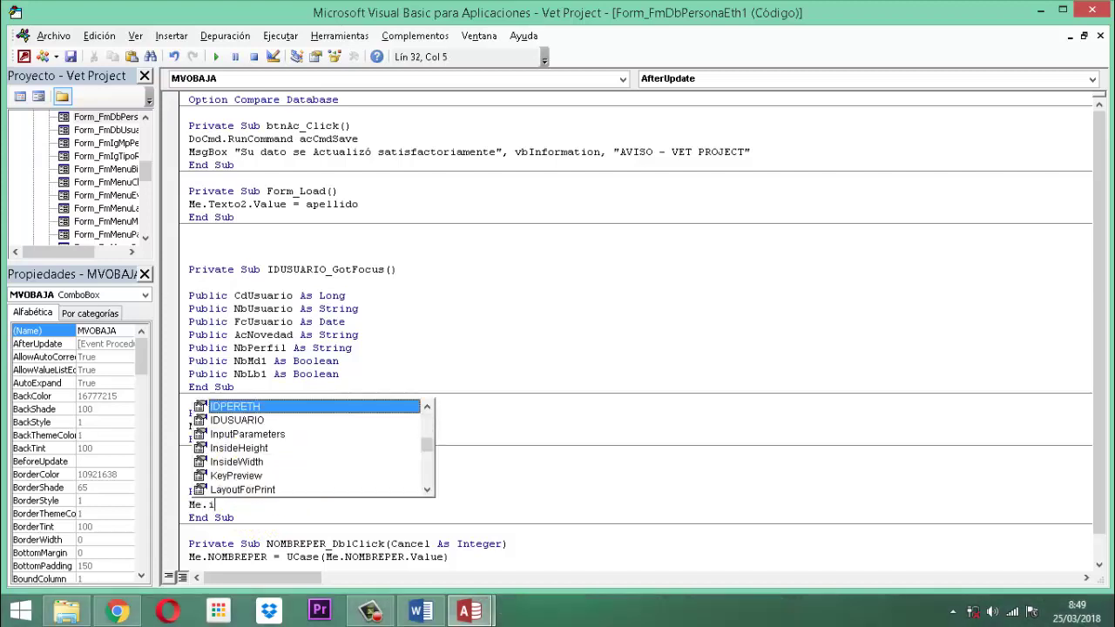
text(du)
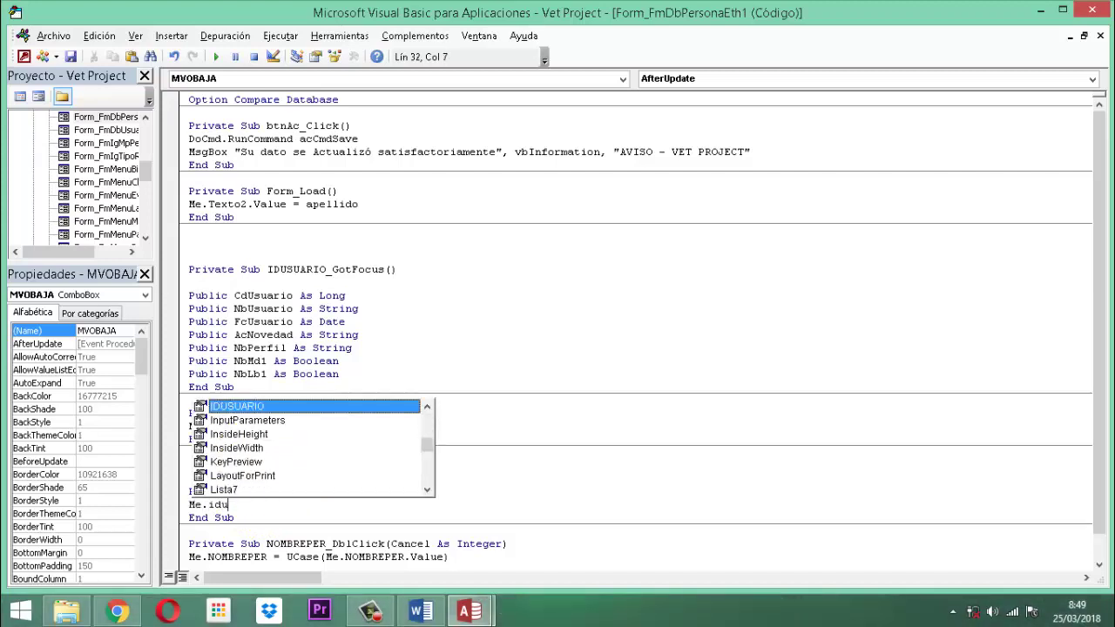
key(Tab)
text(.Value )
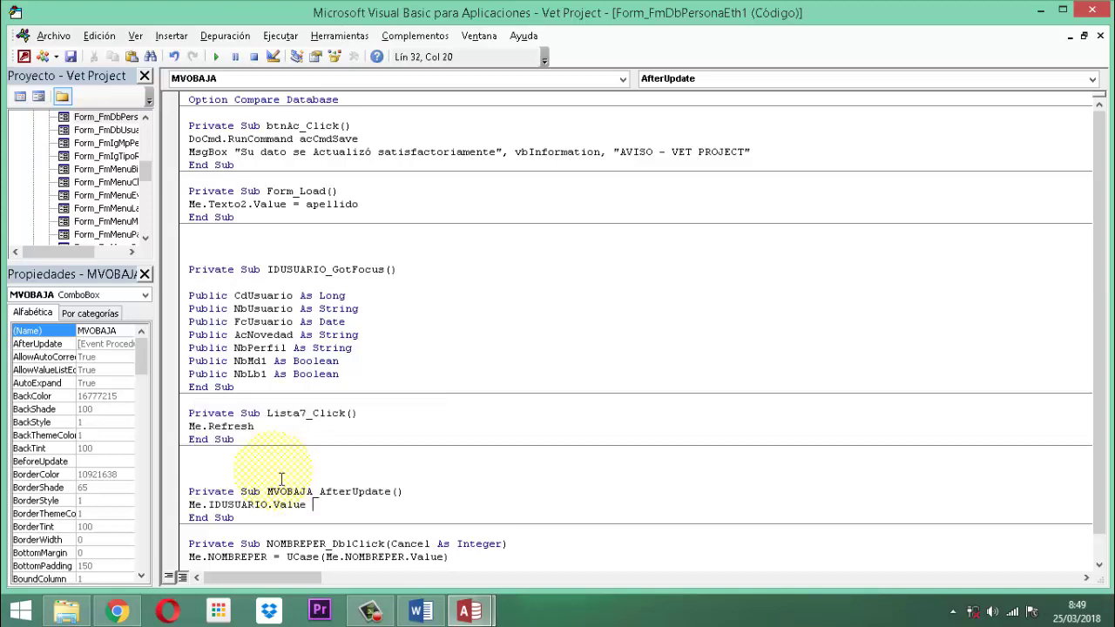
text(=)
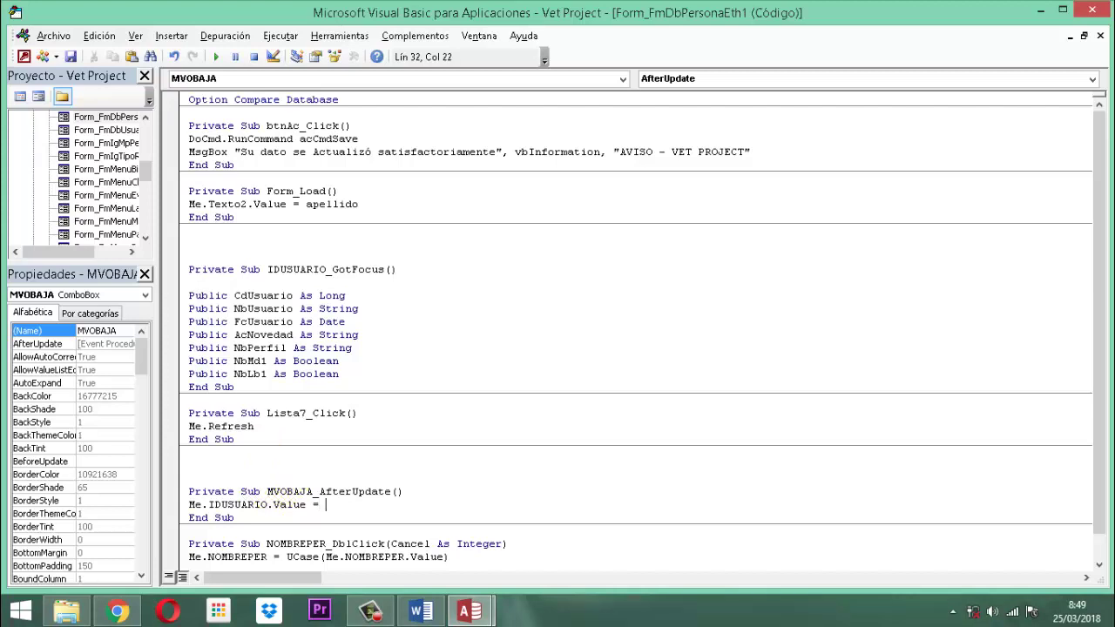
text( CdUsuario)
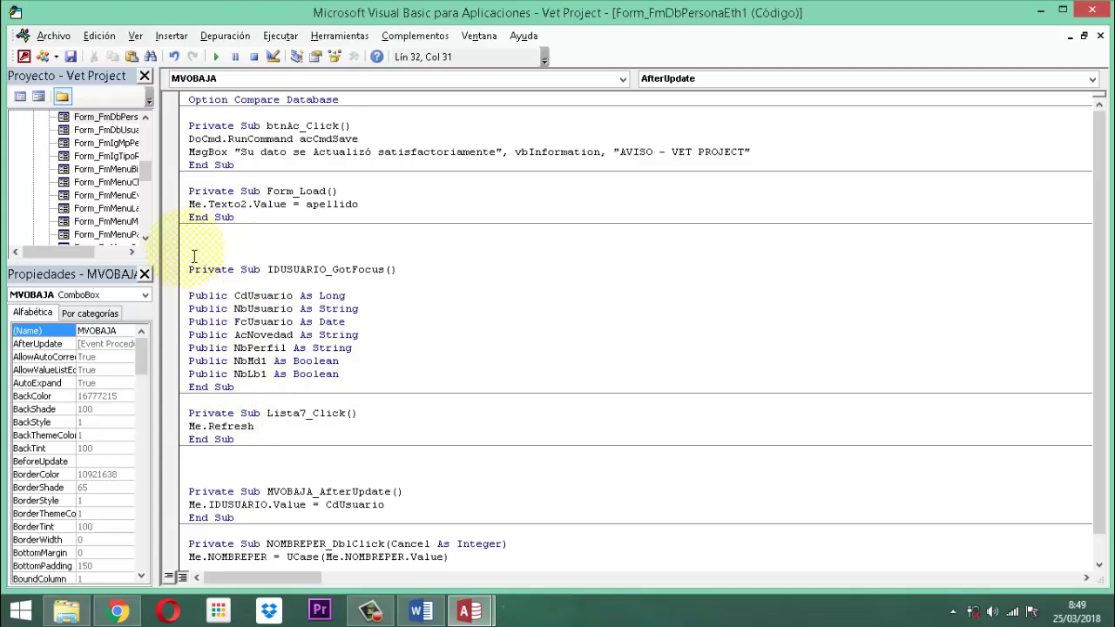
Delete the whole IDUSUARIO_GotFocus procedure and save the code module.
drag(193, 255, 252, 398)
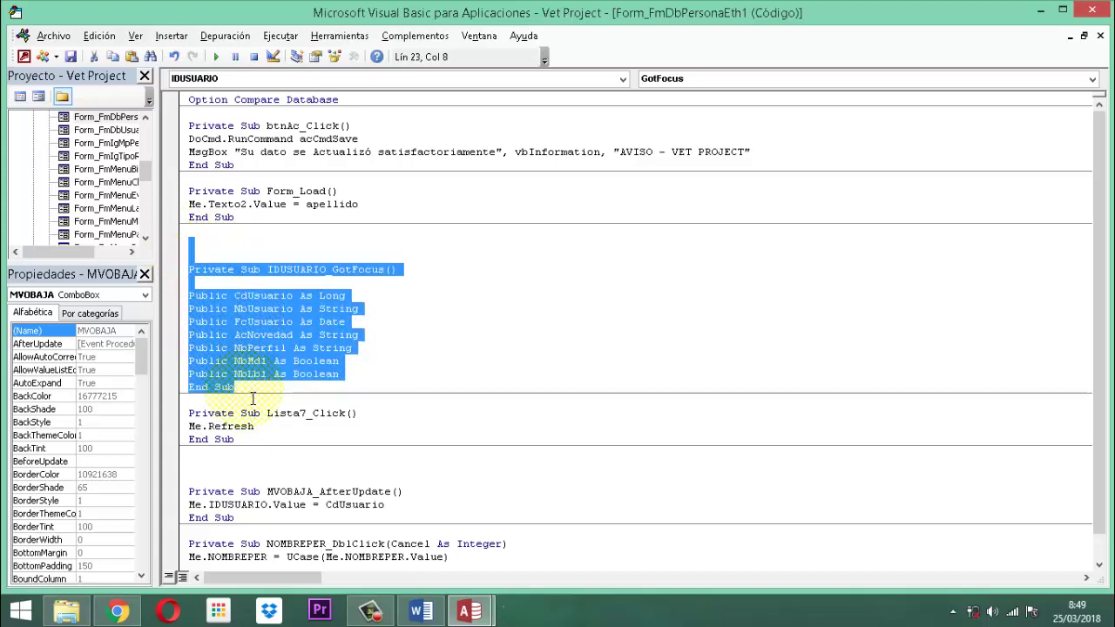
key(Delete)
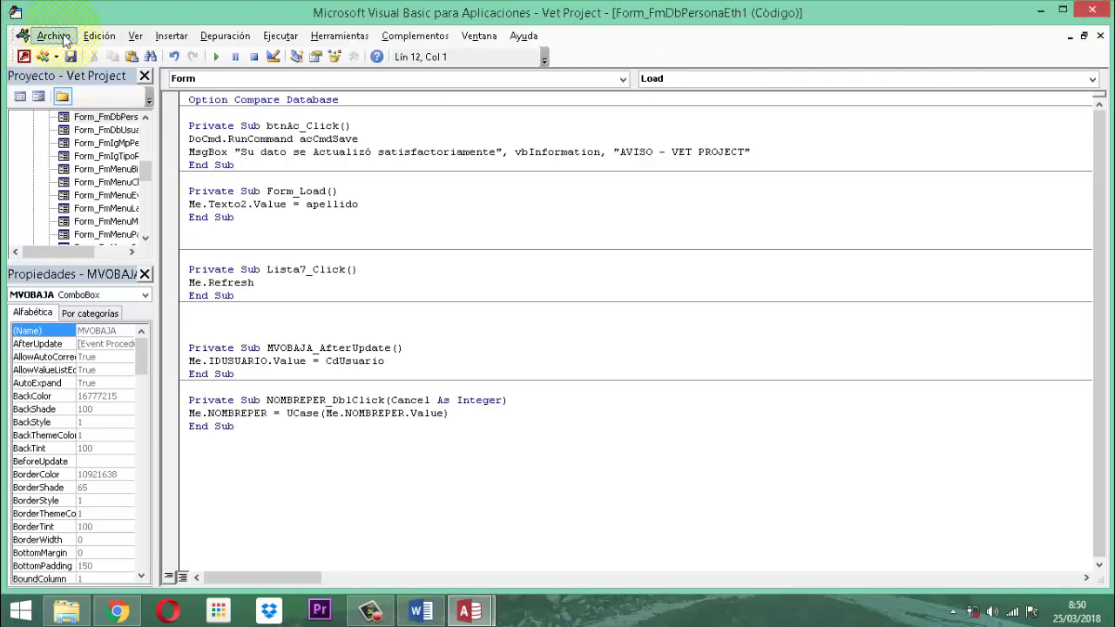
click(73, 57)
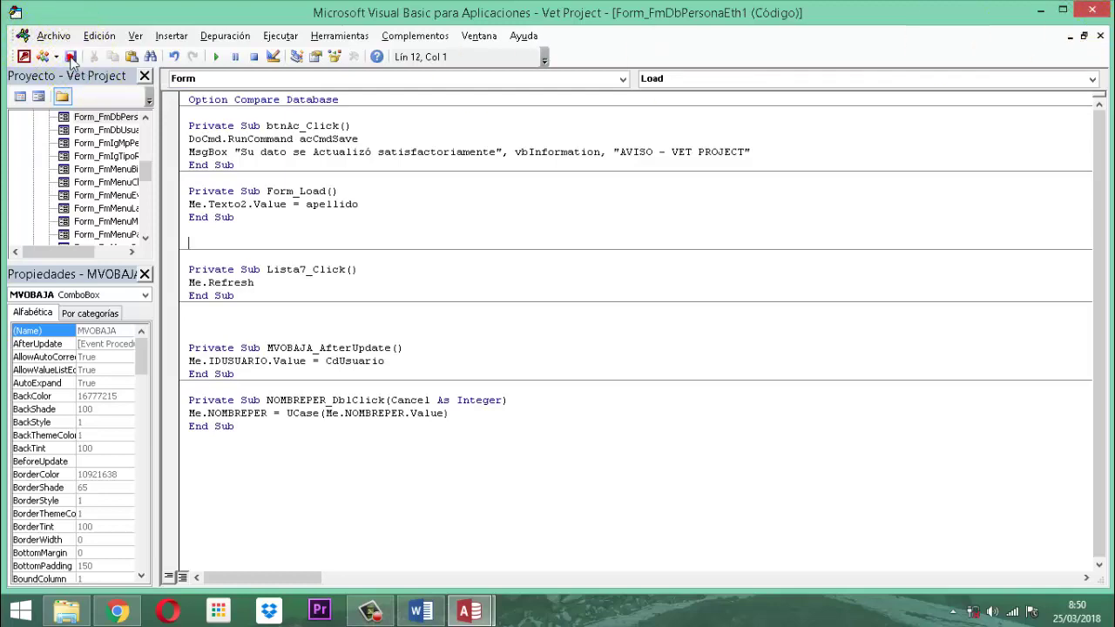
Close the Visual Basic editor and select the Detalle section of FmDbPersonaEth1.
click(1092, 10)
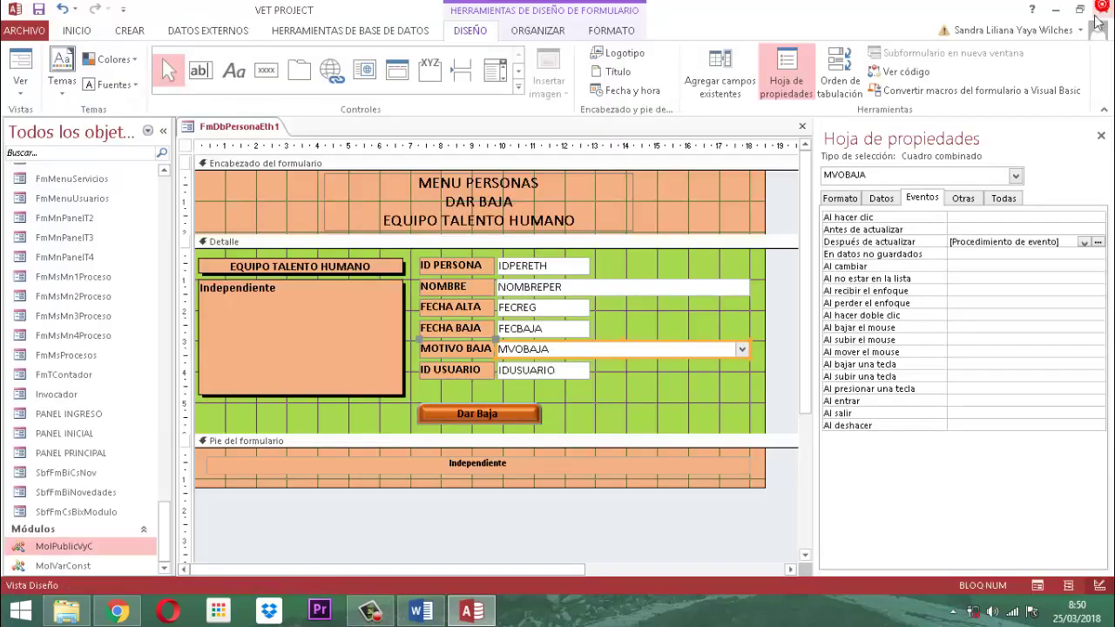
click(636, 376)
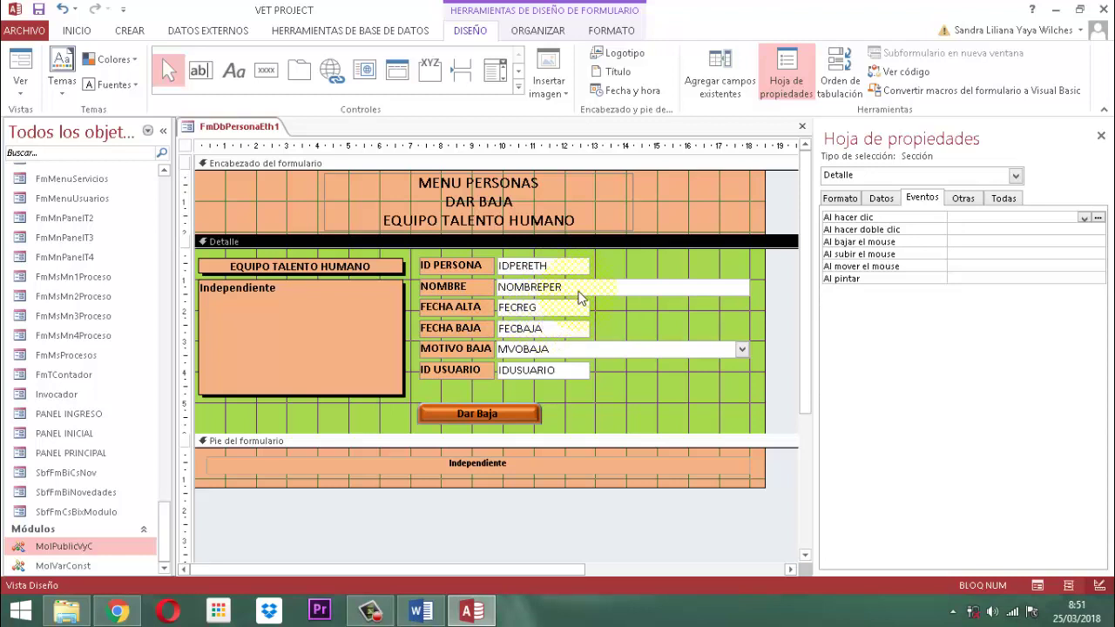
Set Bloqueado to Sí for IDPERETH, NOMBREPER and FECREG, then close the Hoja de propiedades.
click(580, 270)
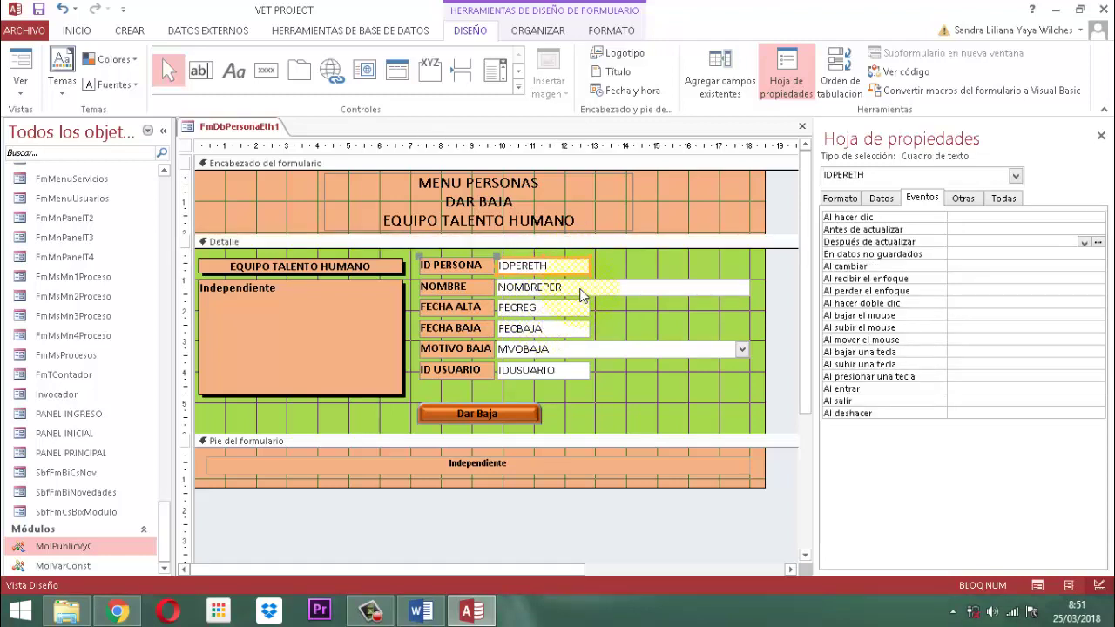
shift+click(580, 291)
shift+click(554, 310)
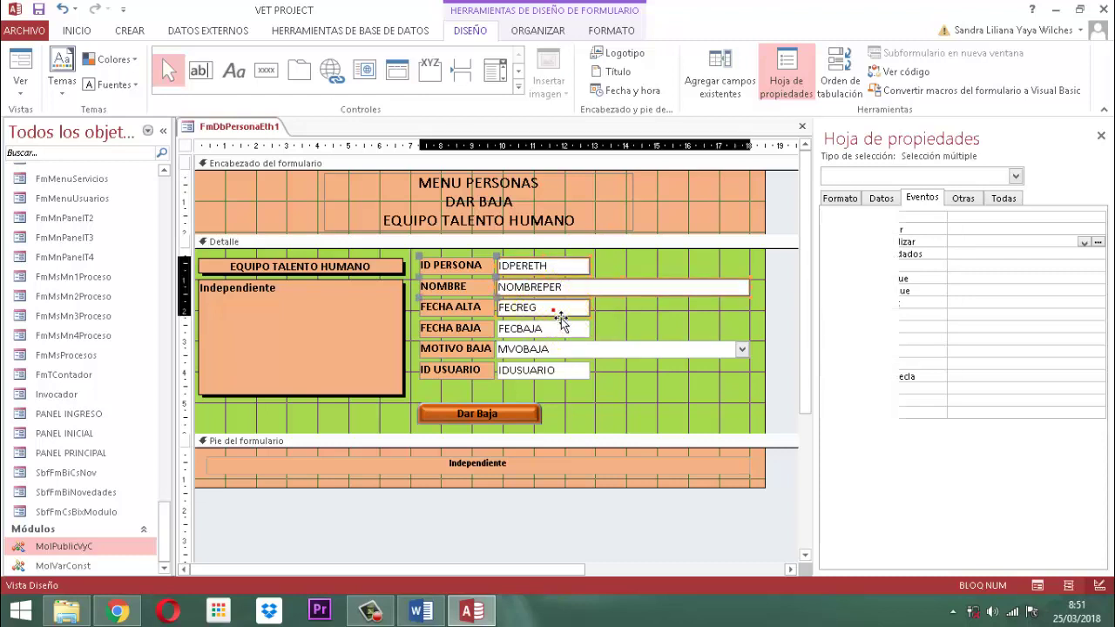
click(878, 201)
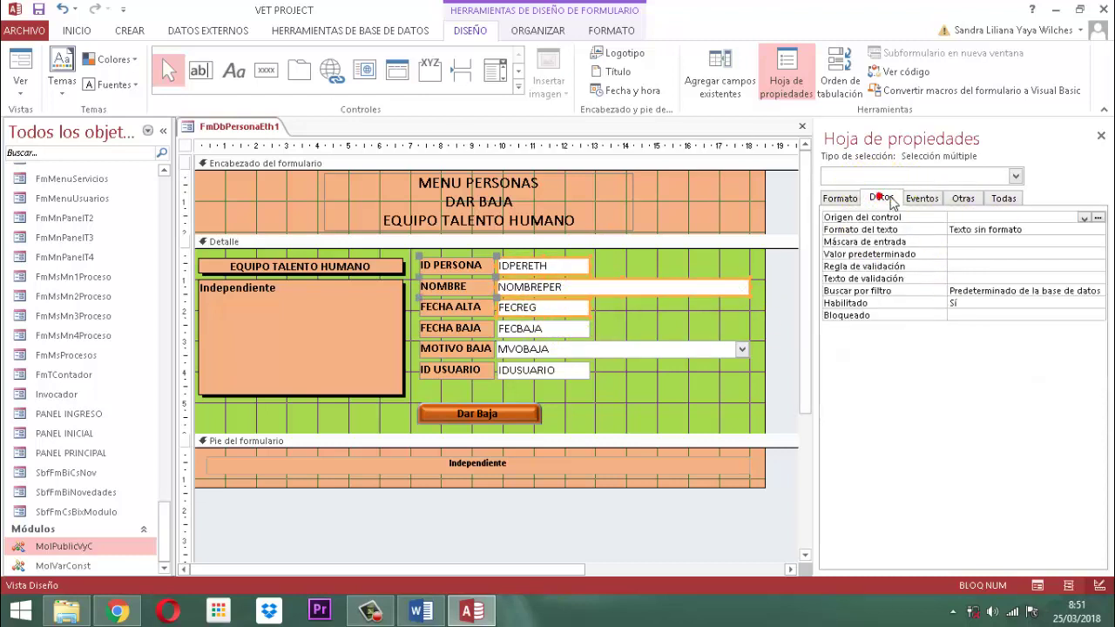
click(985, 316)
click(1099, 318)
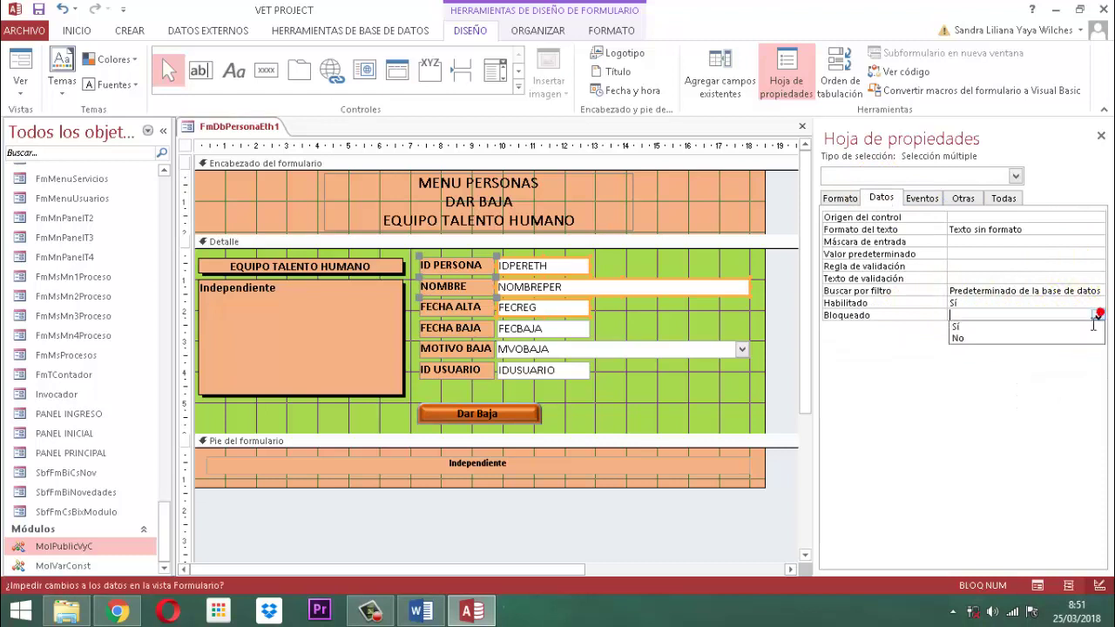
click(967, 325)
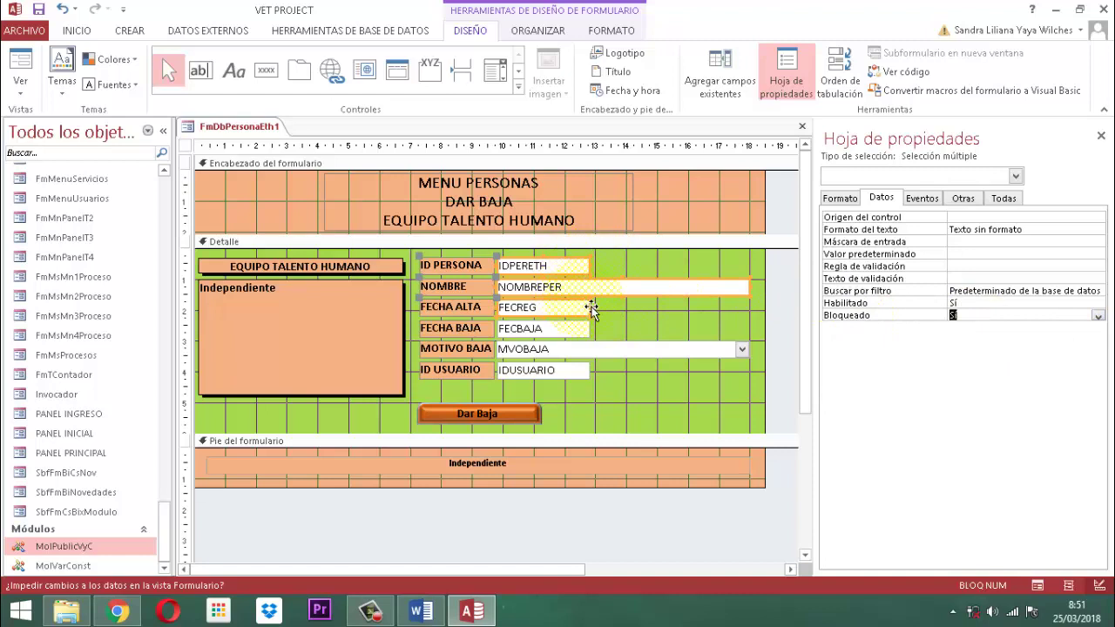
click(1101, 138)
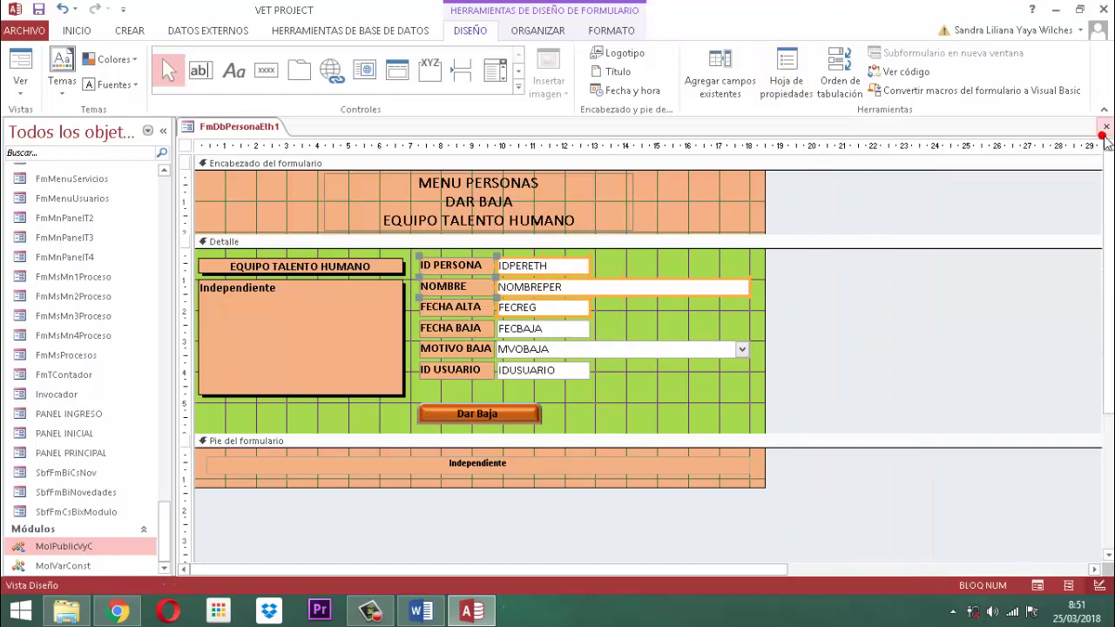
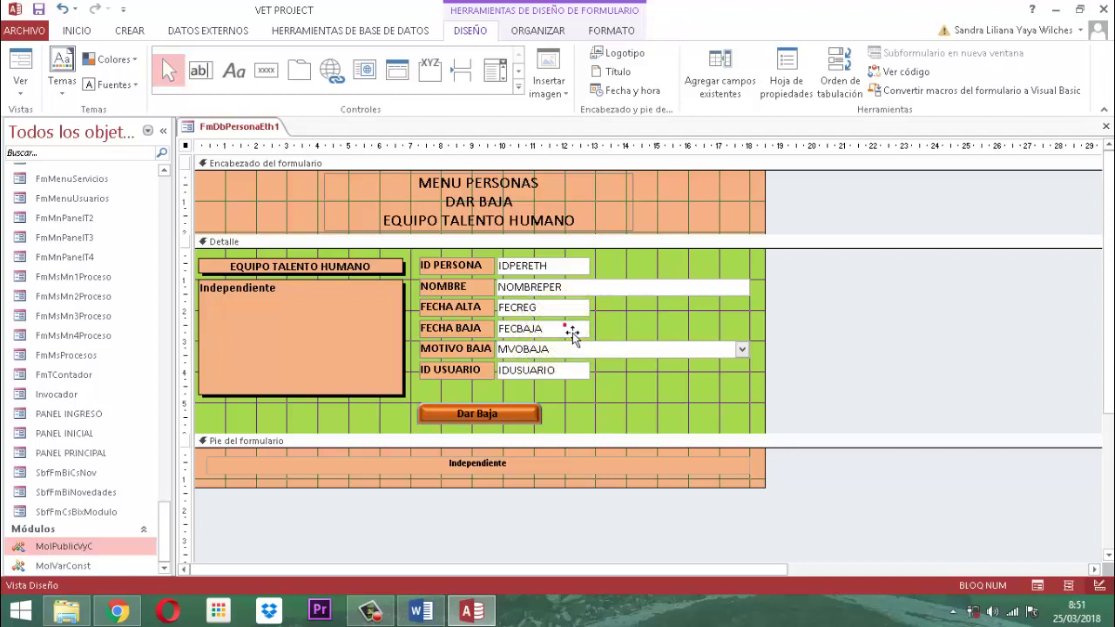
On the FECBAJA box's Eventos properties, choose to write the Después de actualizar event in code.
click(573, 335)
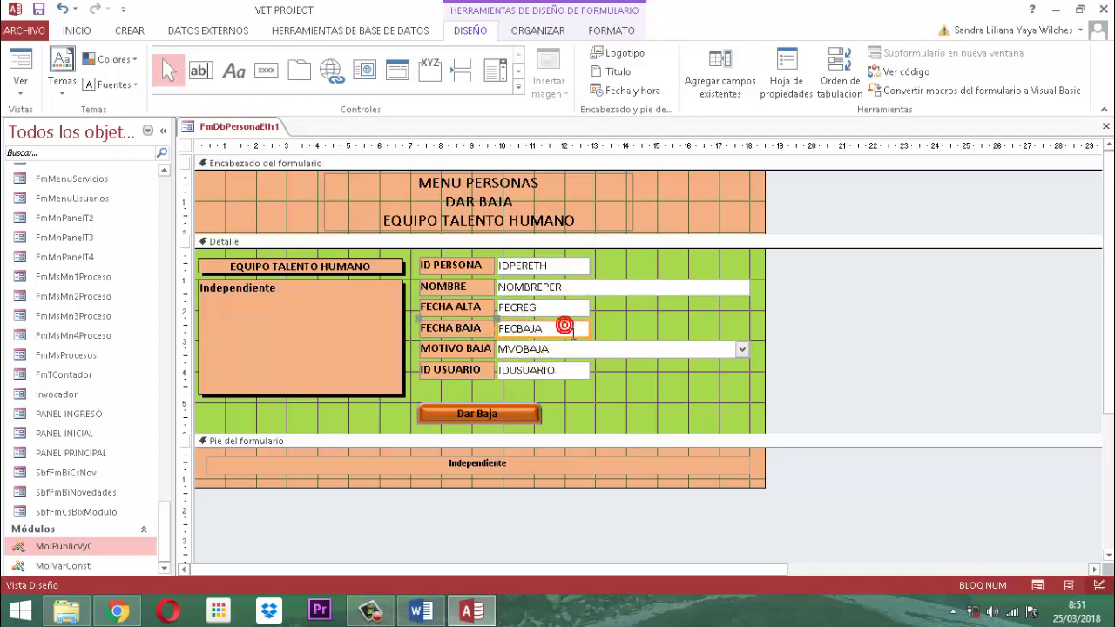
click(573, 333)
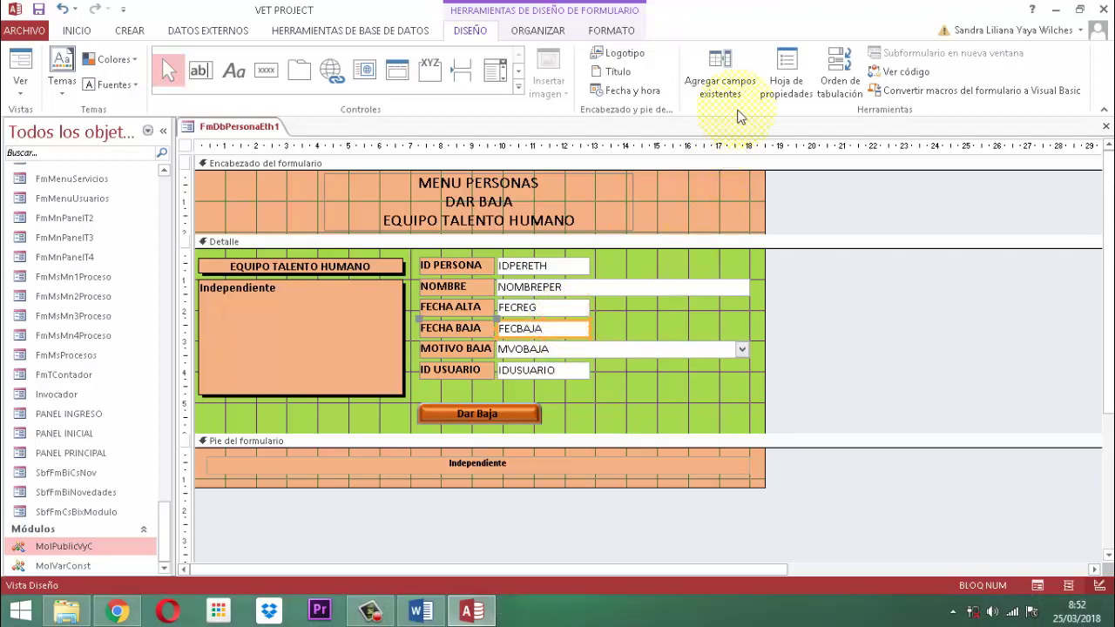
click(775, 80)
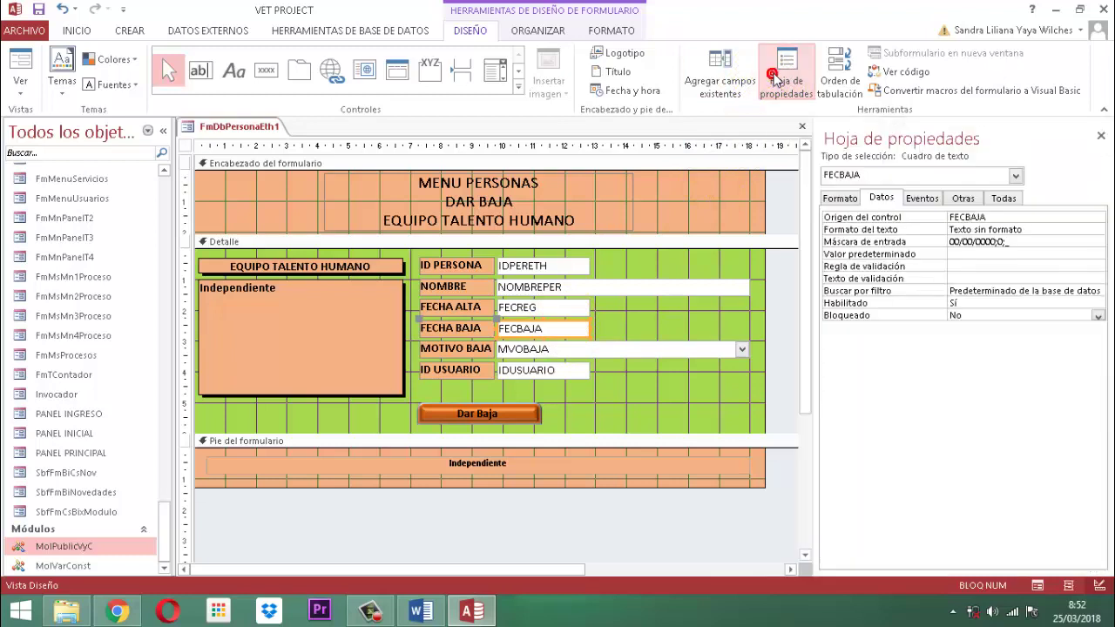
click(929, 199)
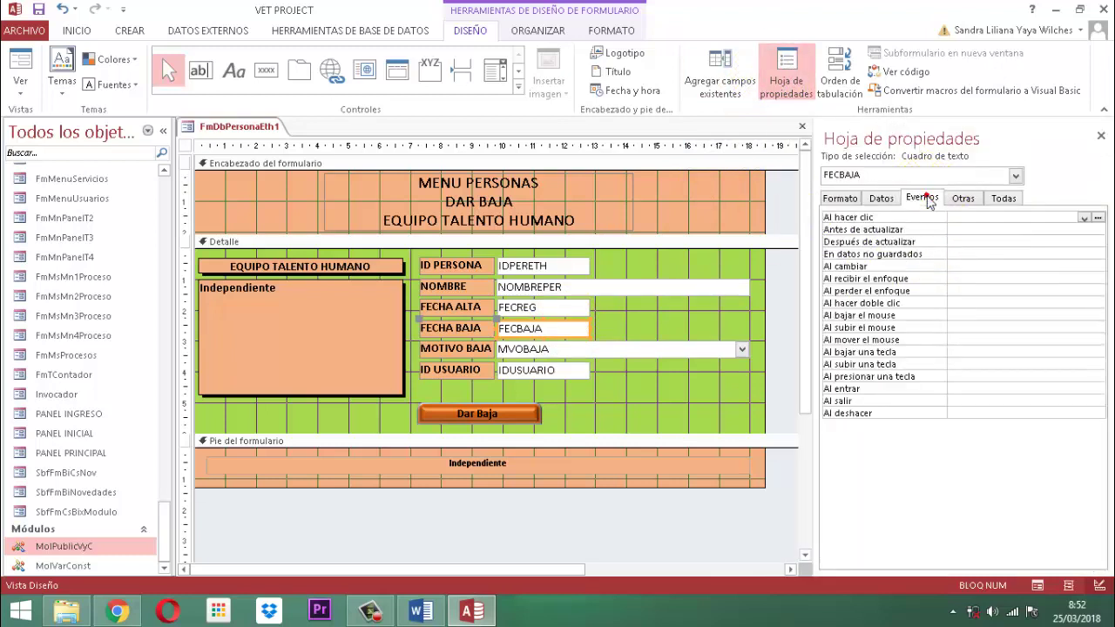
click(958, 241)
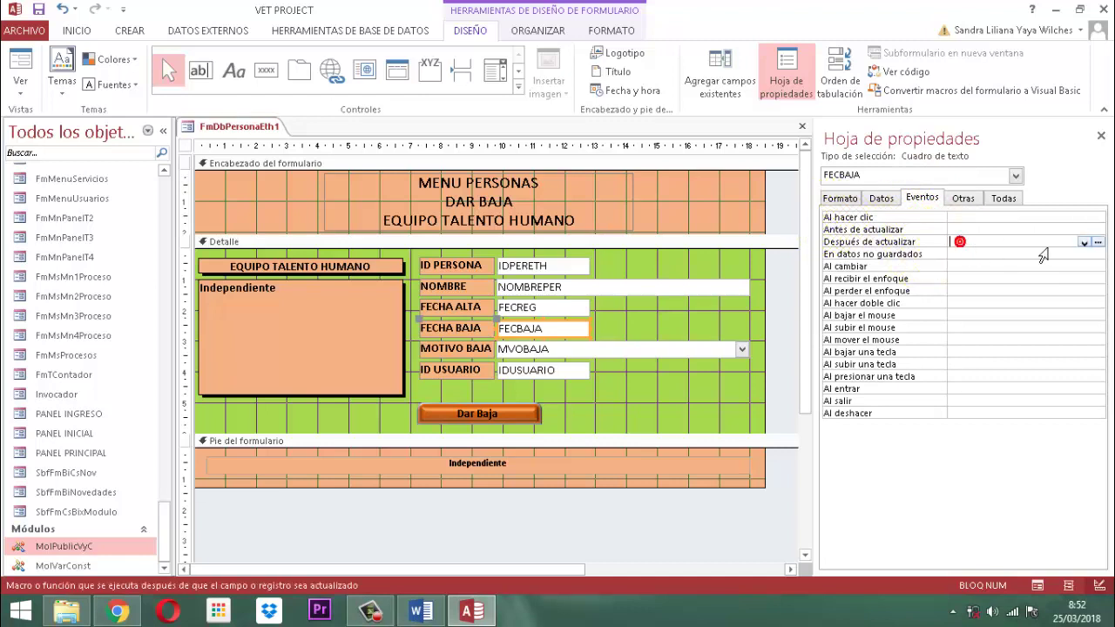
click(1098, 243)
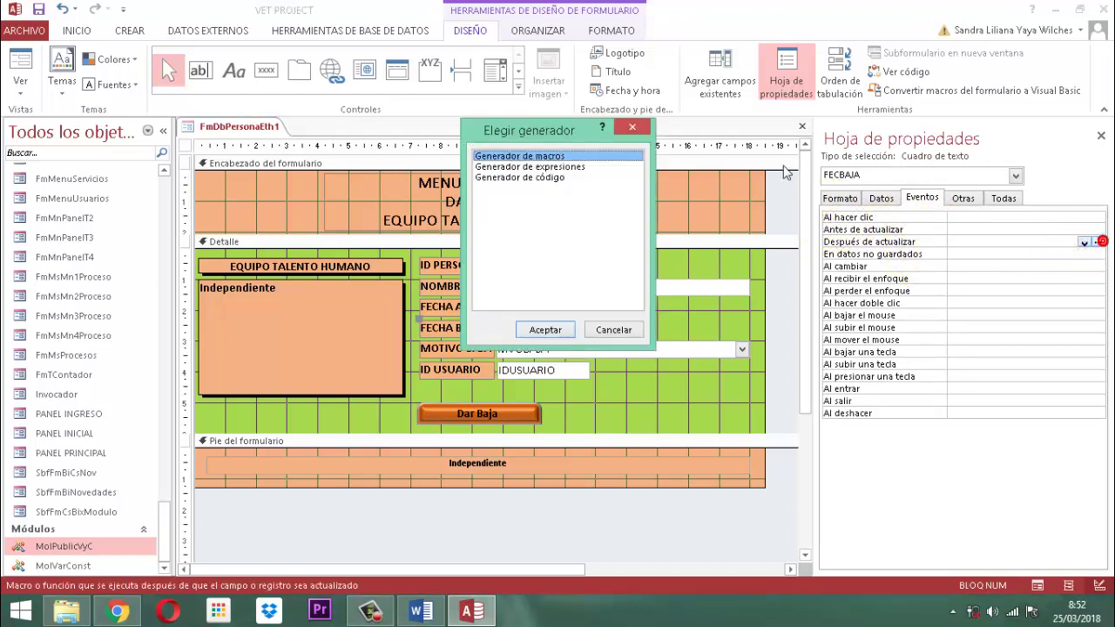
click(574, 178)
In the new FECBAJA_AfterUpdate procedure, begin the condition with 'If Me.FECBAJA'.
click(546, 328)
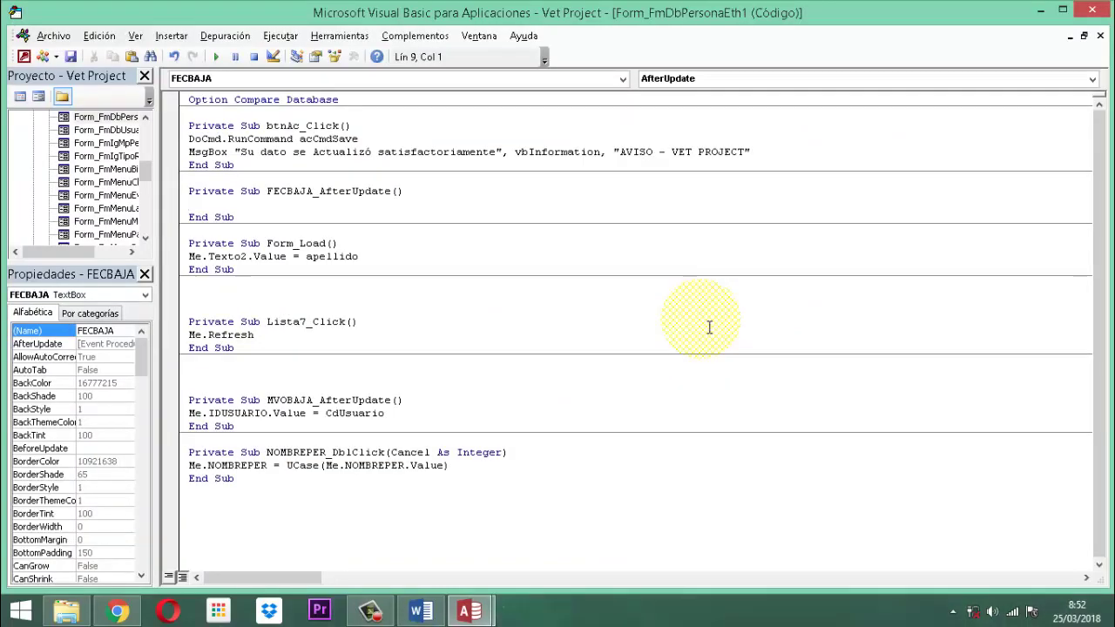
text(If)
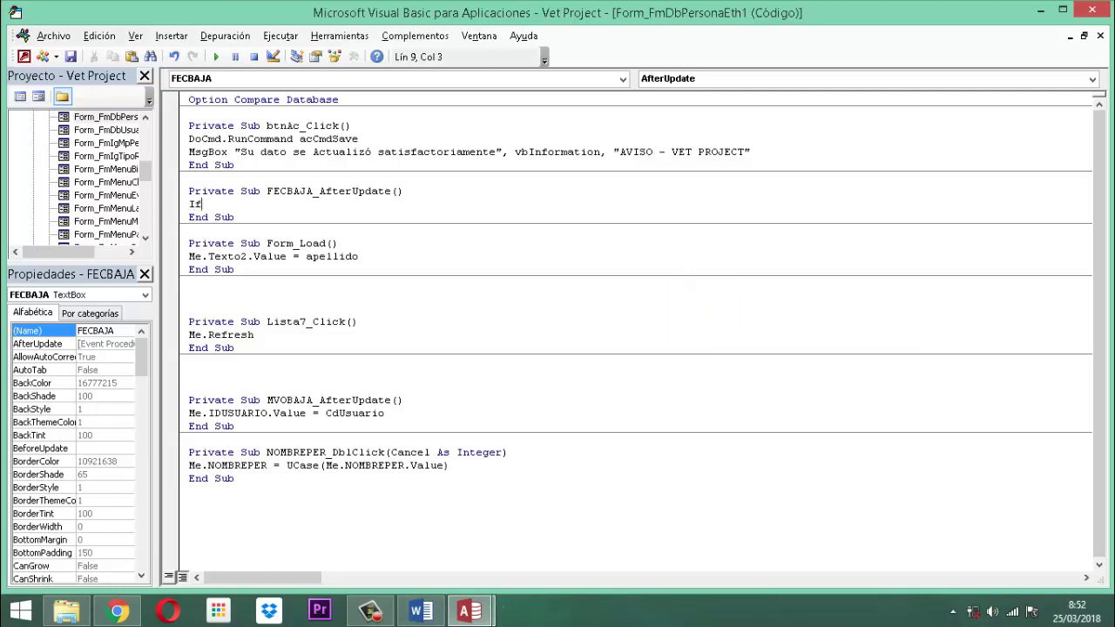
text( nz)
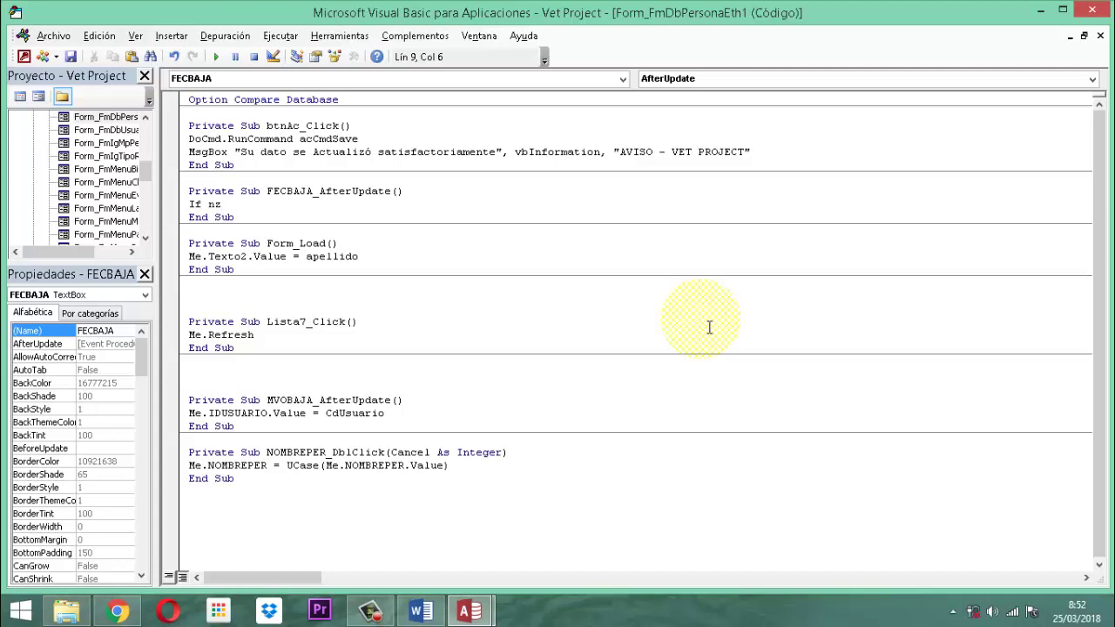
key(BackSpace)
key(BackSpace)
text(Me)
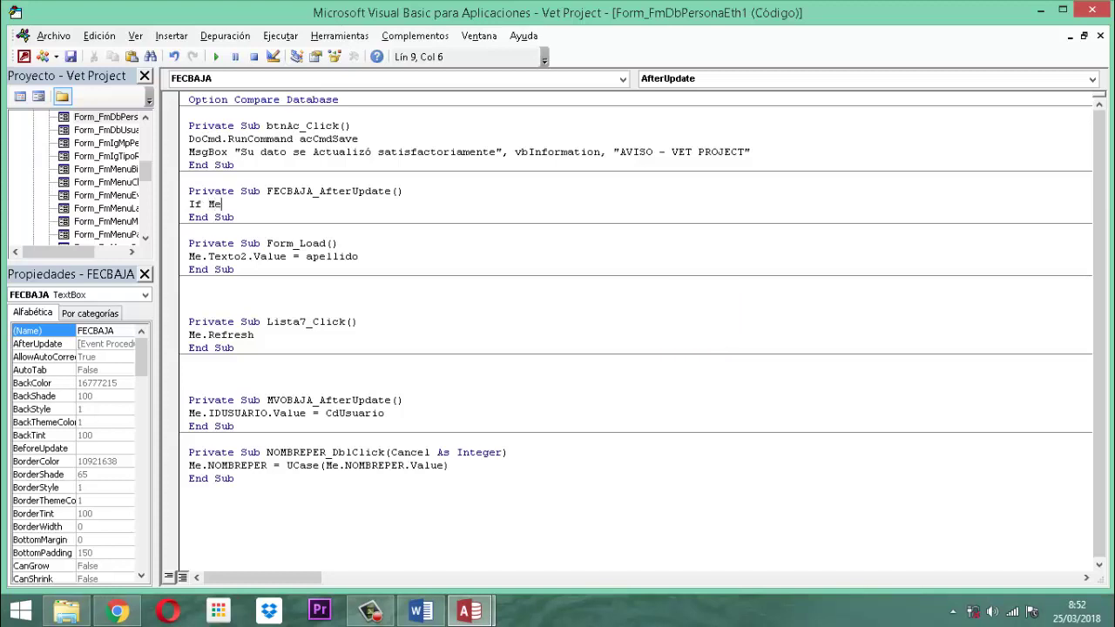
text(.)
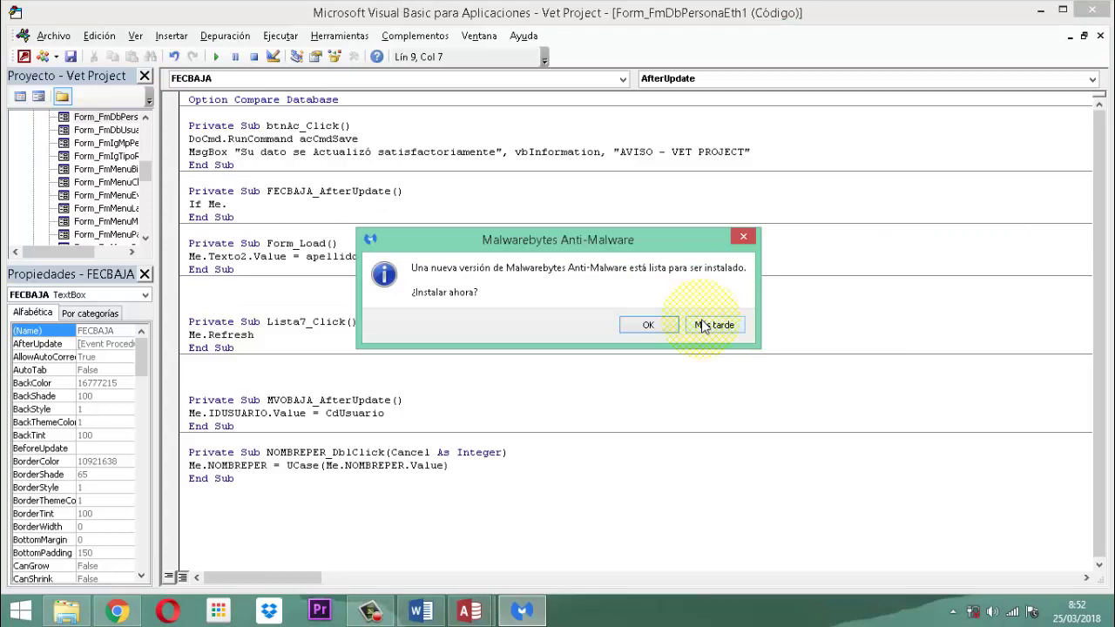
click(714, 325)
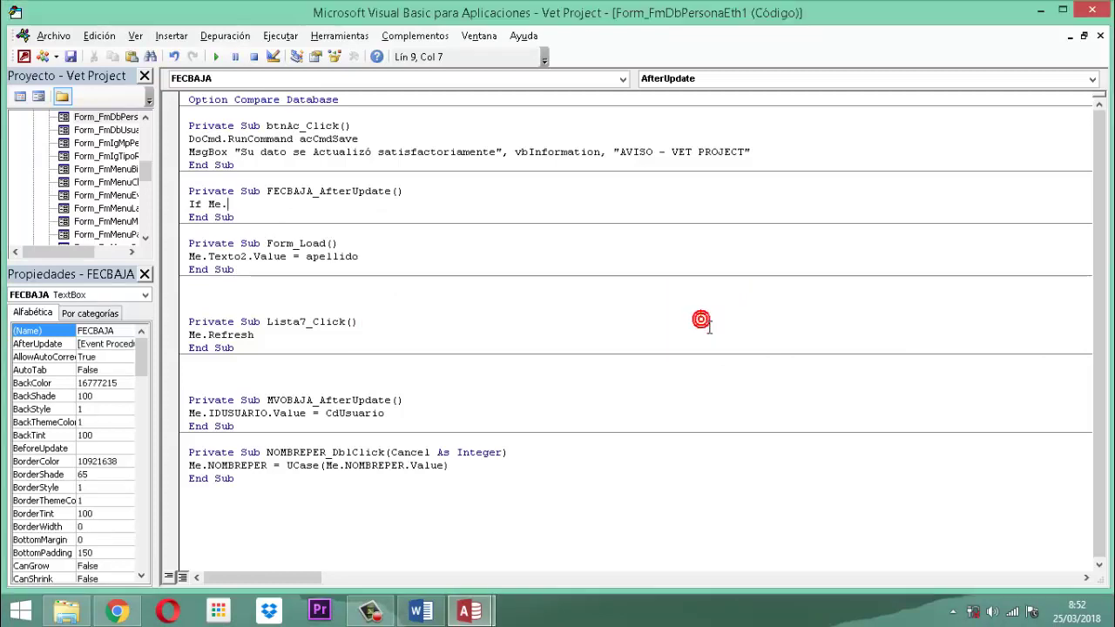
key(BackSpace)
text(.)
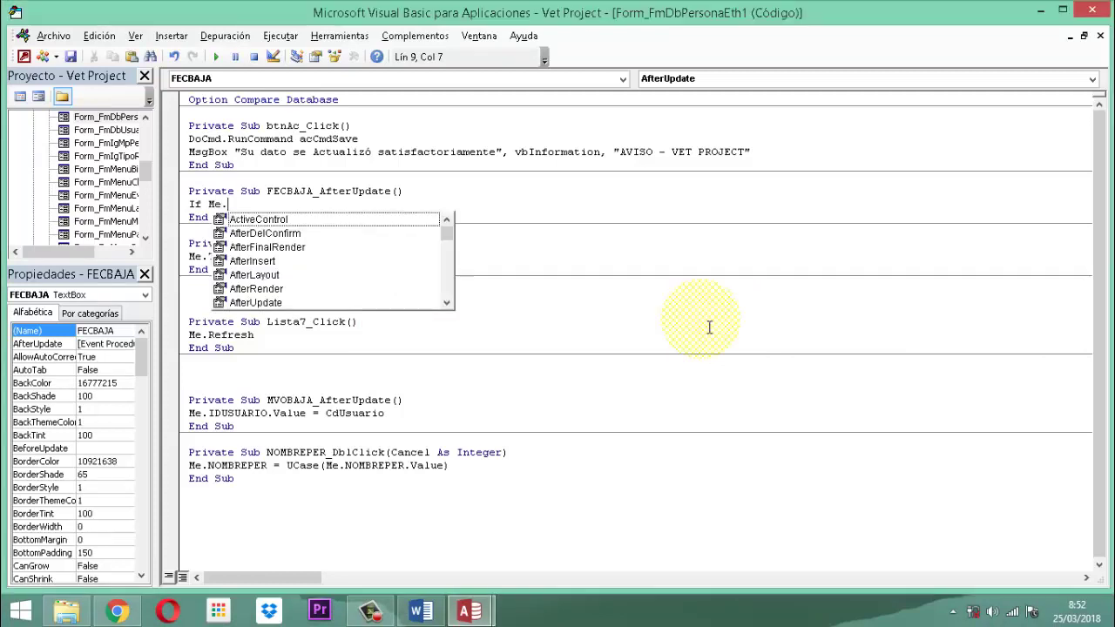
text(Fec)
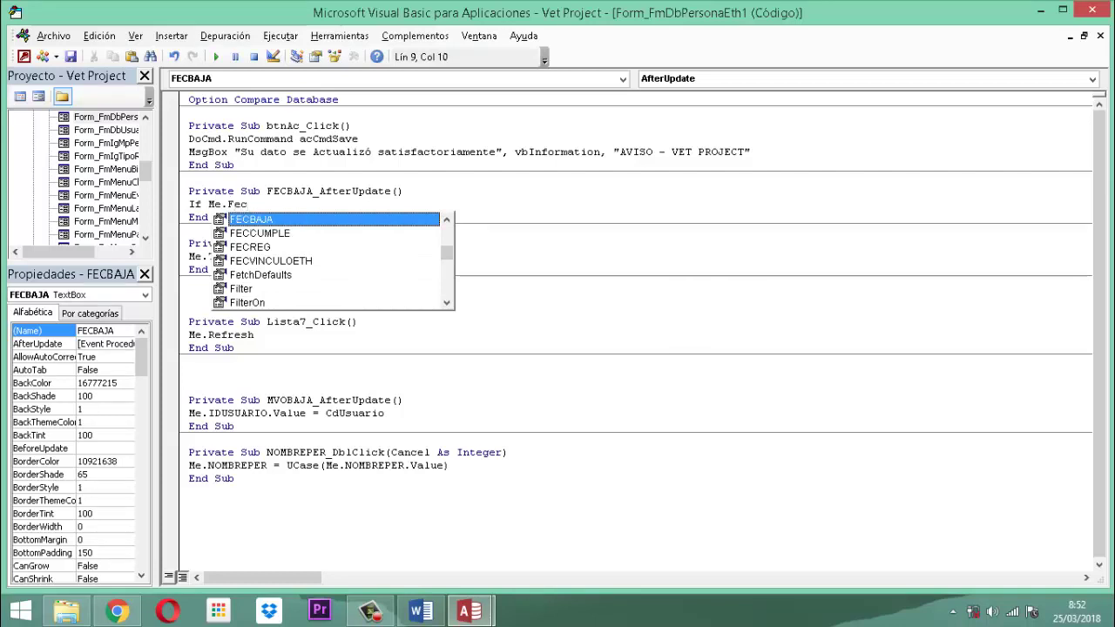
text(b)
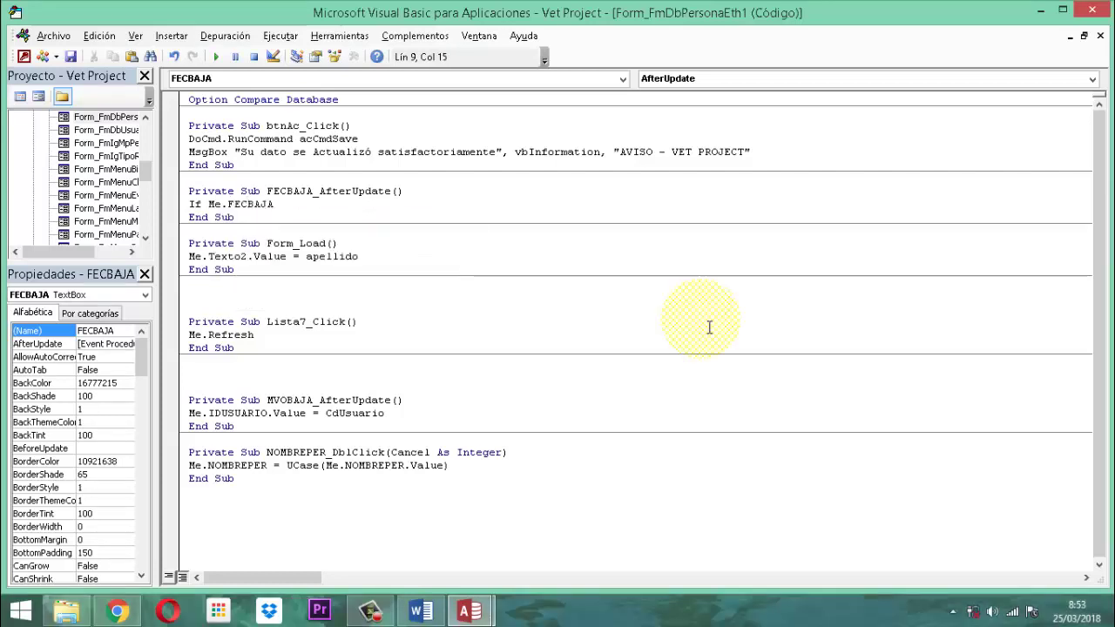
key(BackSpace)
Complete it as '.Value < Me.FECREG.Value Then' and start a msgbox line below.
text(.value)
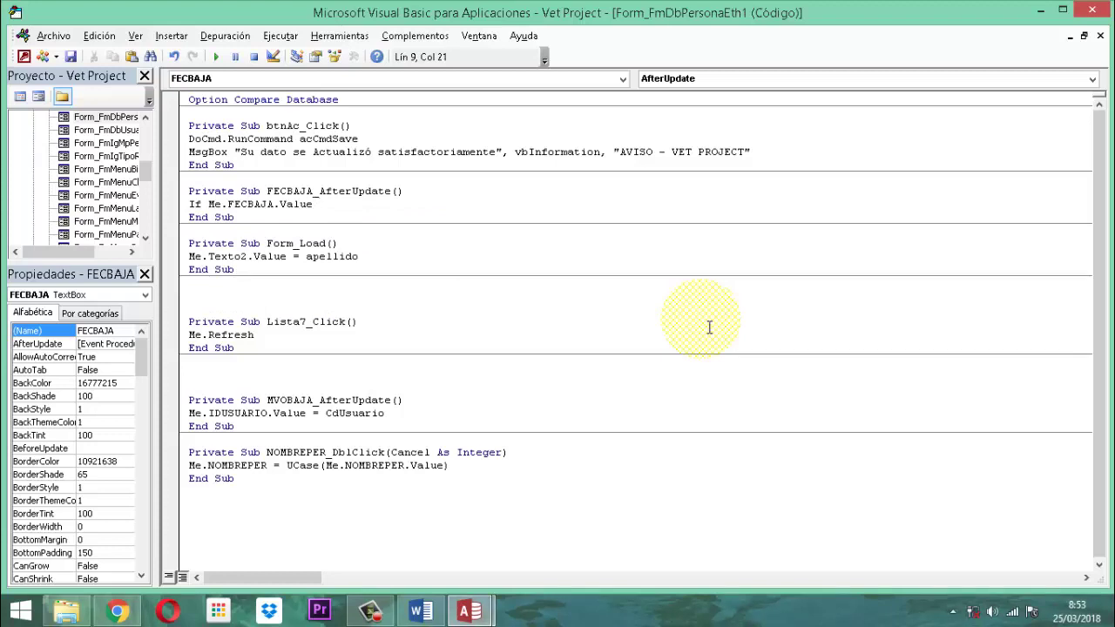
text( <)
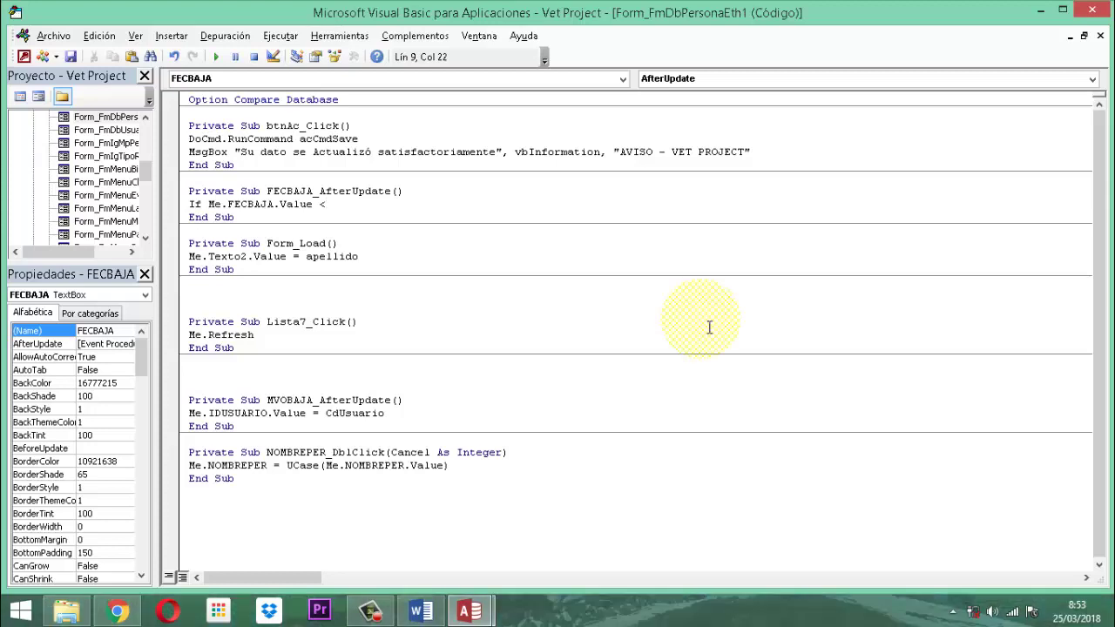
text( Me)
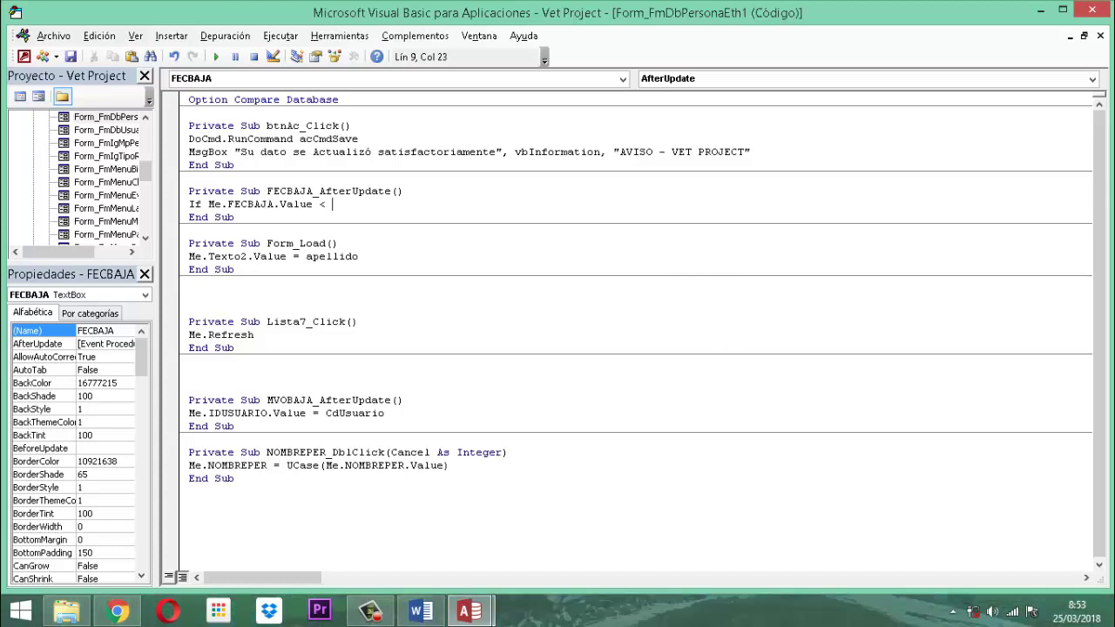
text(.Fe)
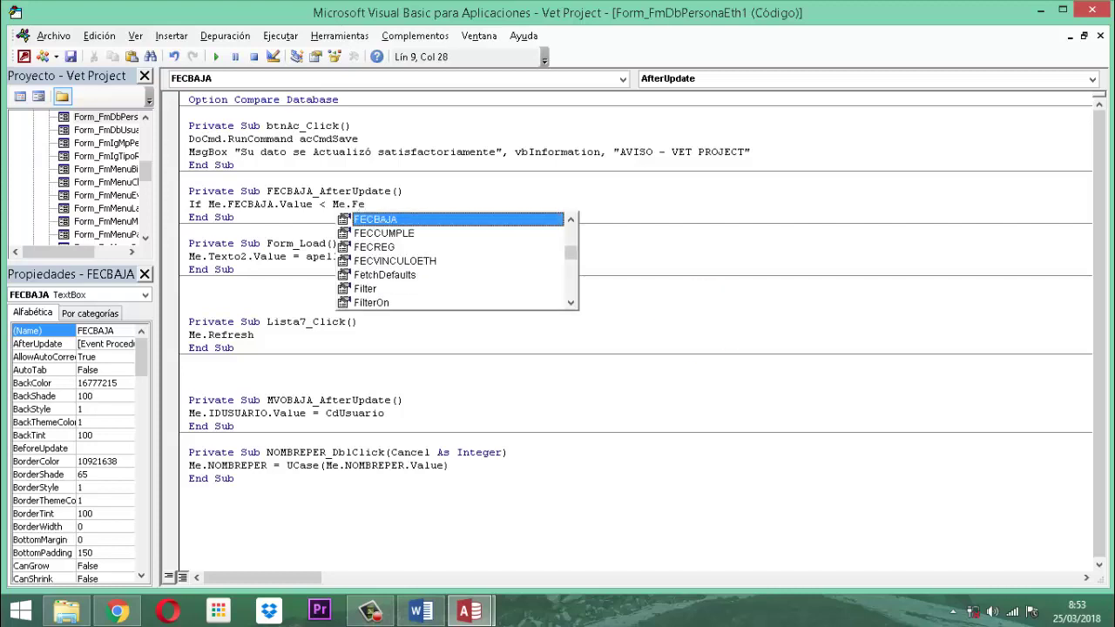
text(cr)
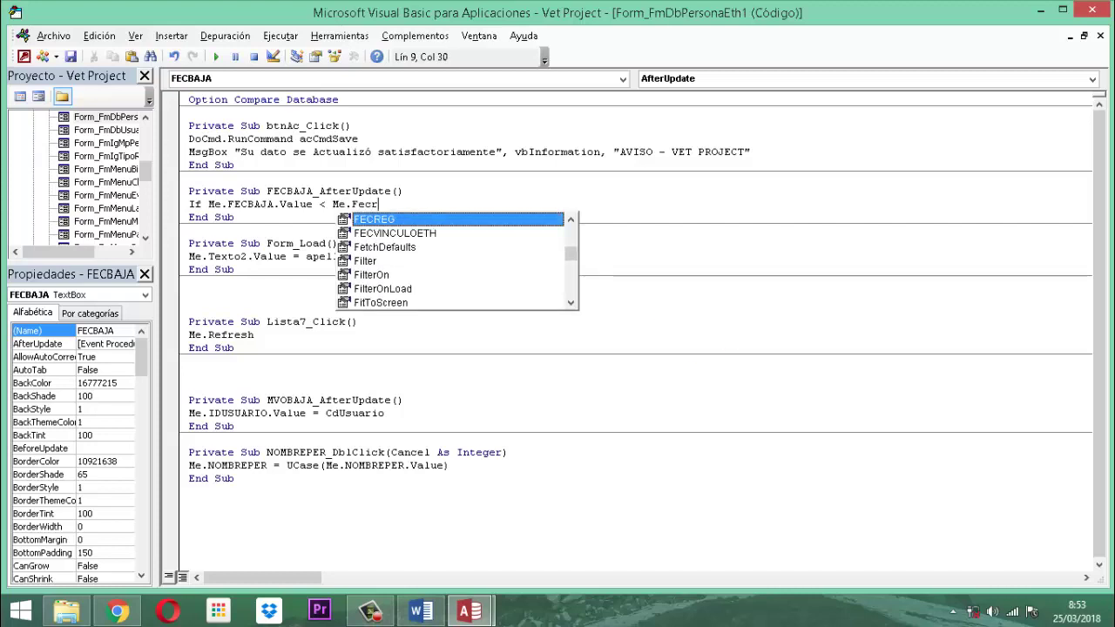
key(Tab)
text(.value)
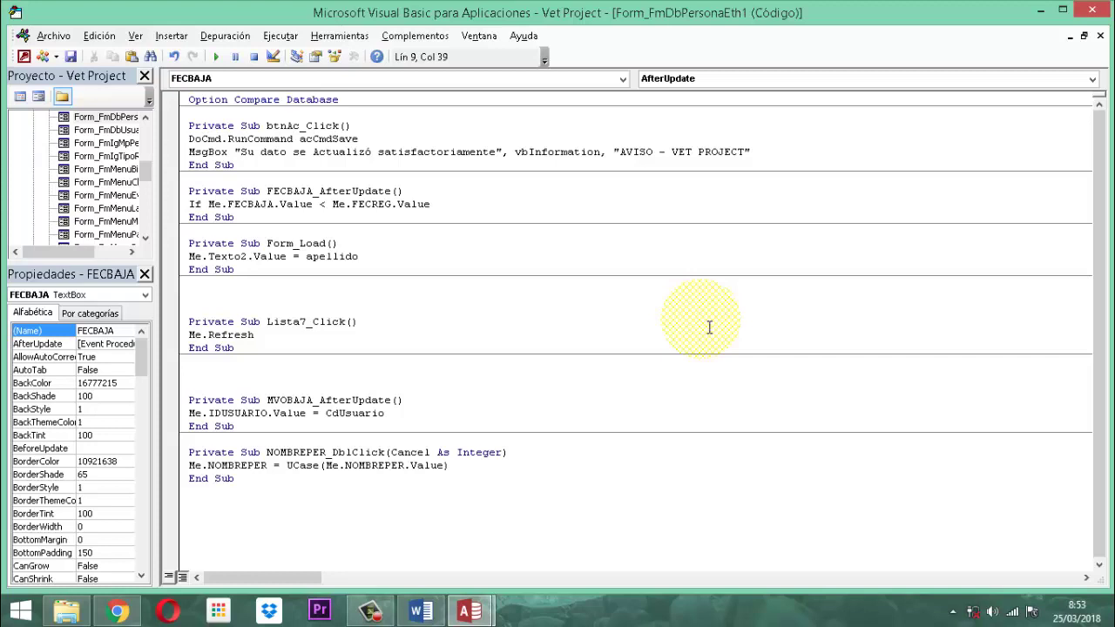
text( then)
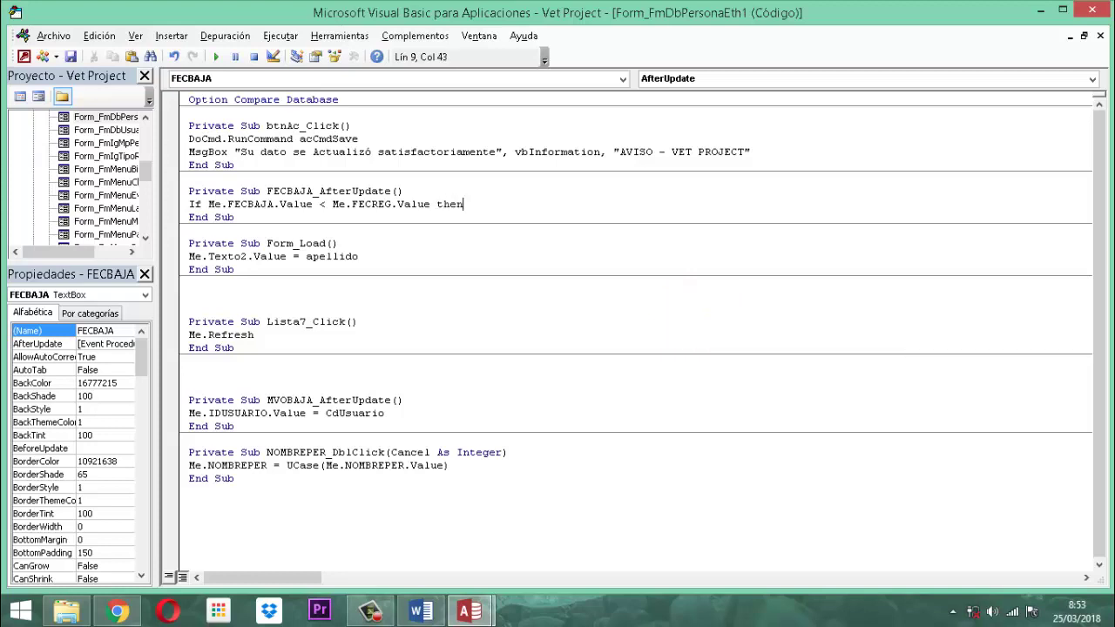
key(Return)
text(m)
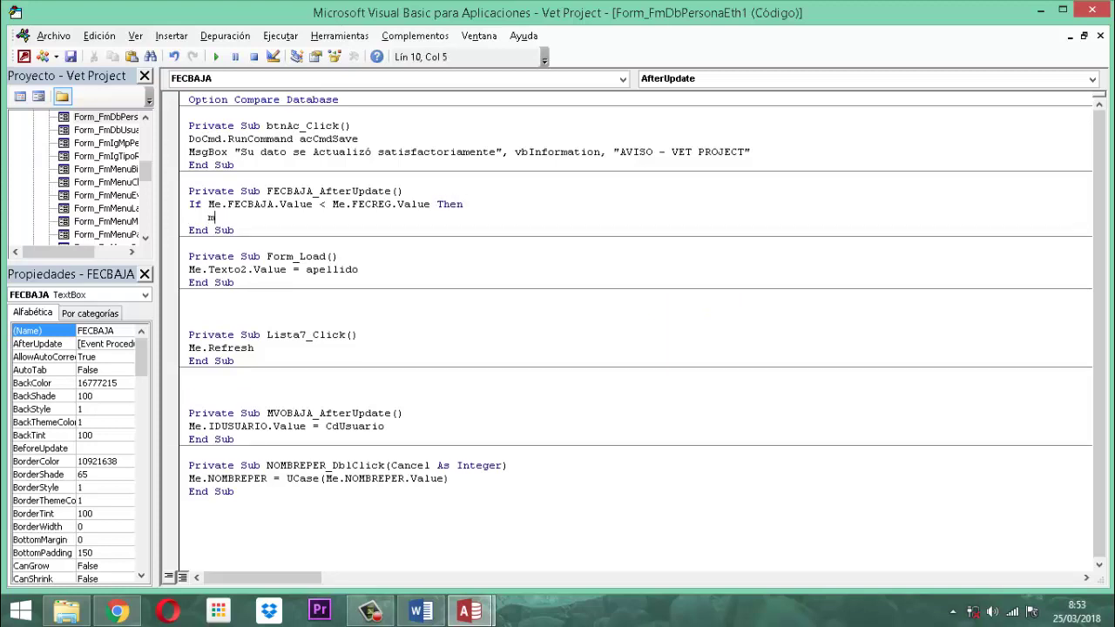
text(sg)
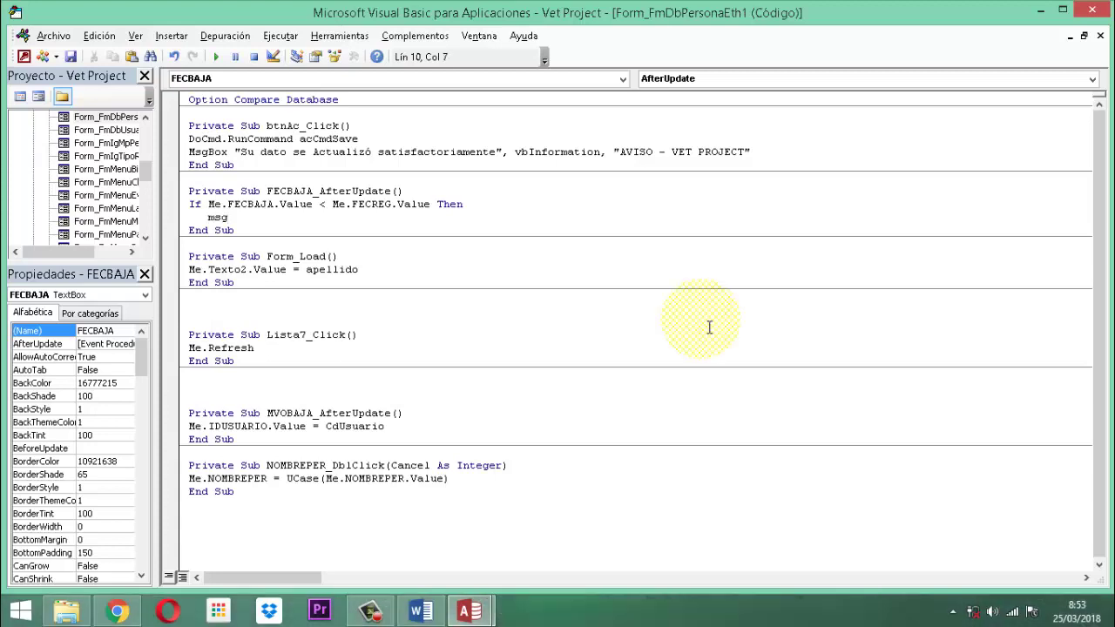